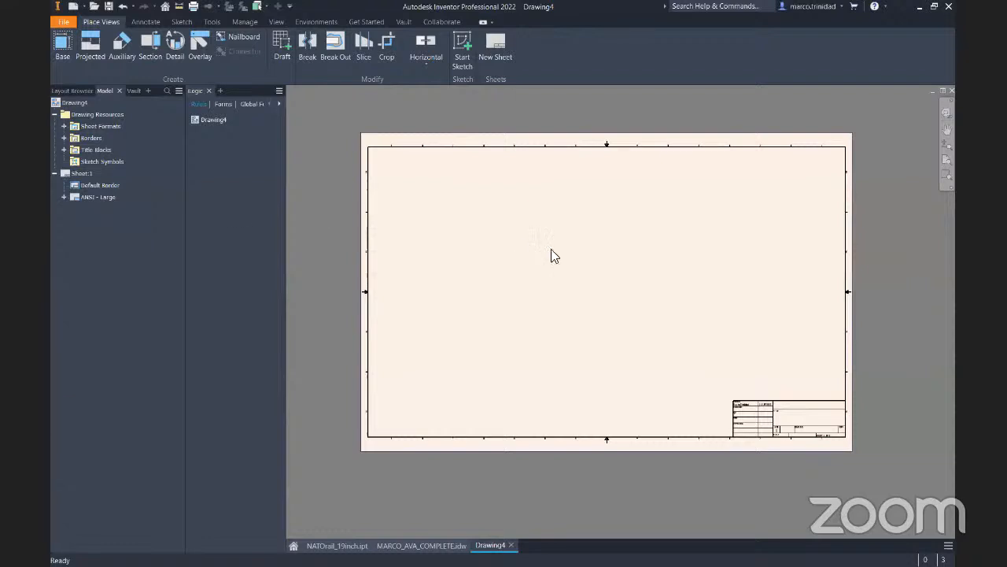
Delete the ANSI - Large title block and the default border from Sheet:1
scroll(814, 434, "up", 5)
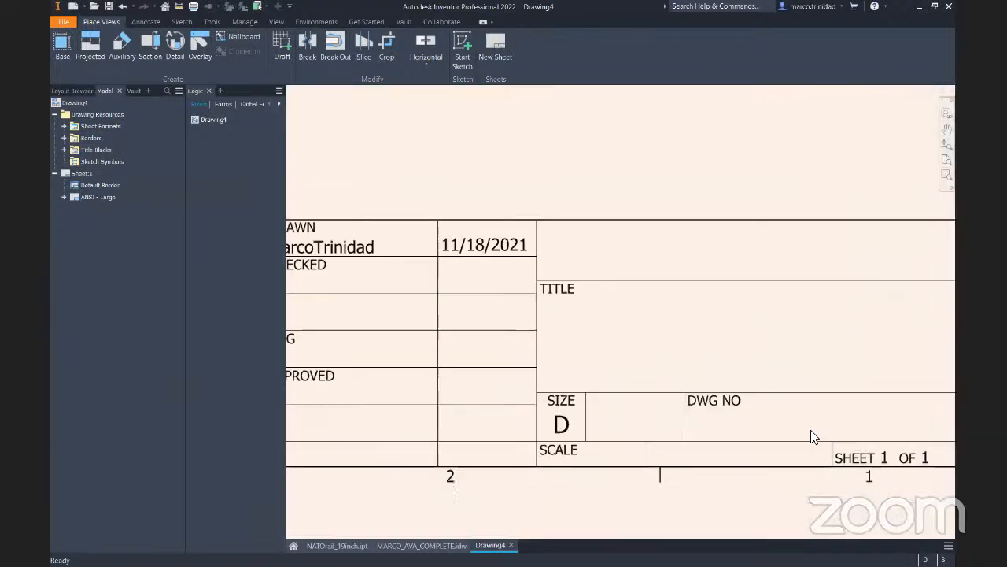
scroll(742, 411, "down", 2)
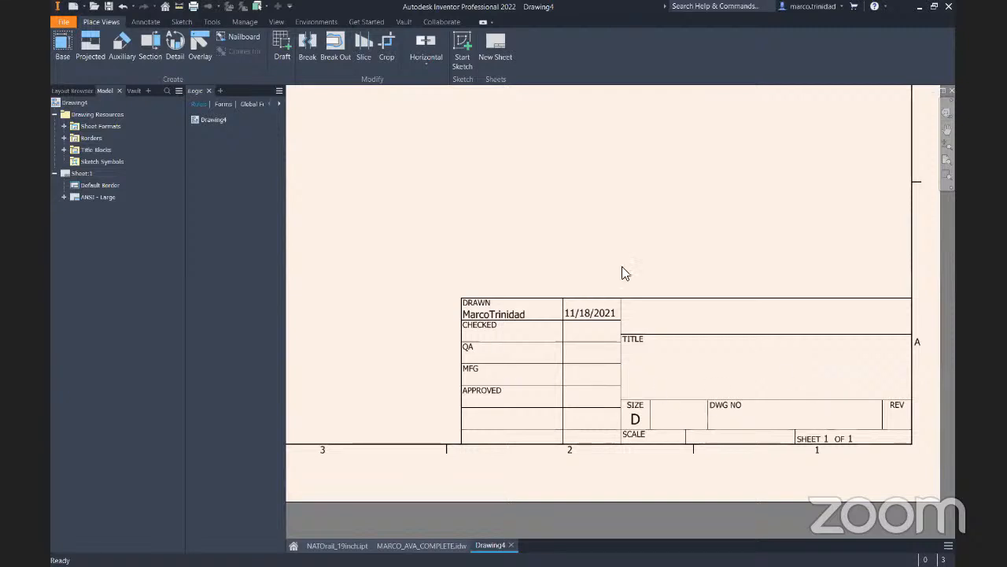
scroll(878, 432, "down", 3)
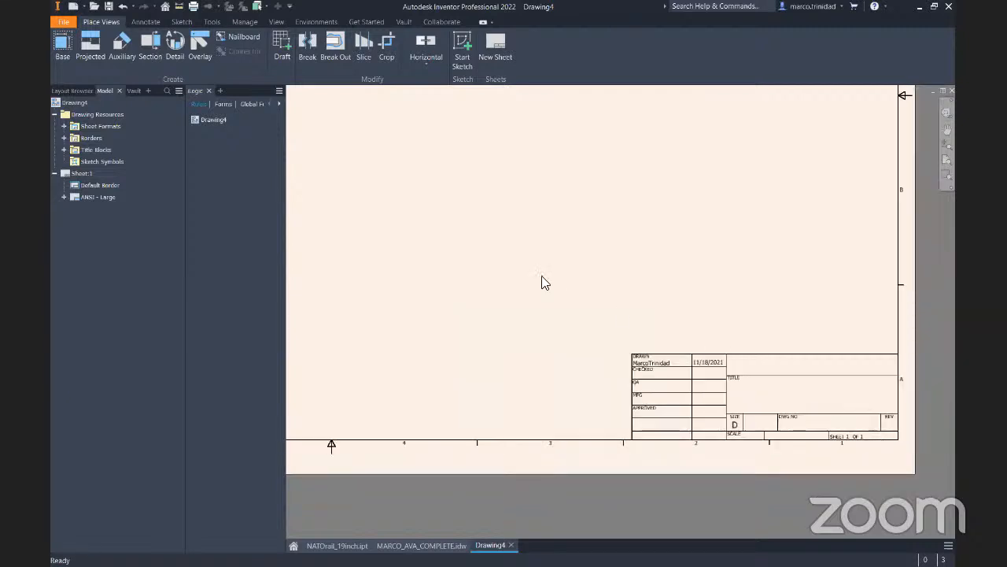
middle_click_drag(493, 264, 622, 293)
left_click(102, 186)
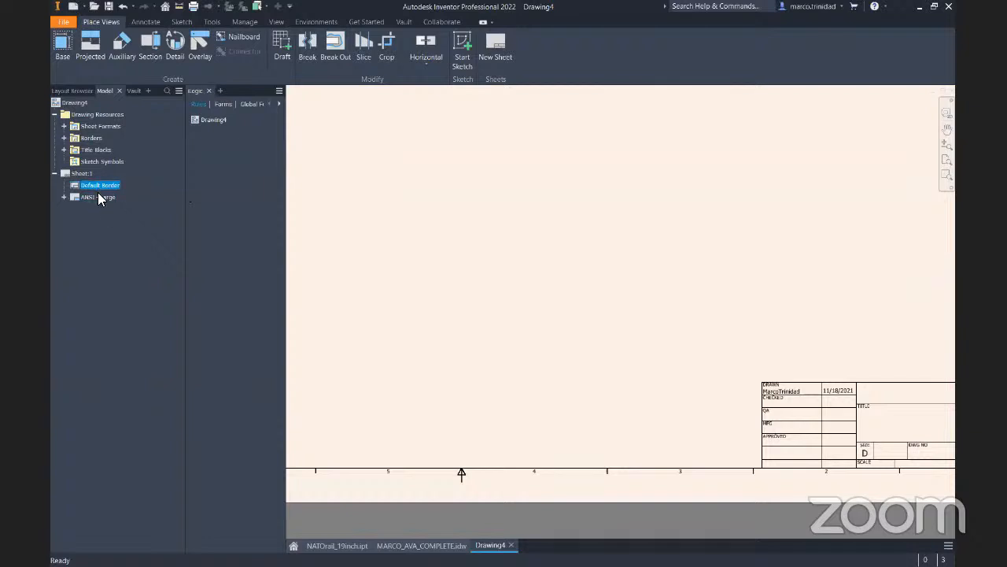
left_click(98, 196)
right_click(98, 195)
left_click(128, 211)
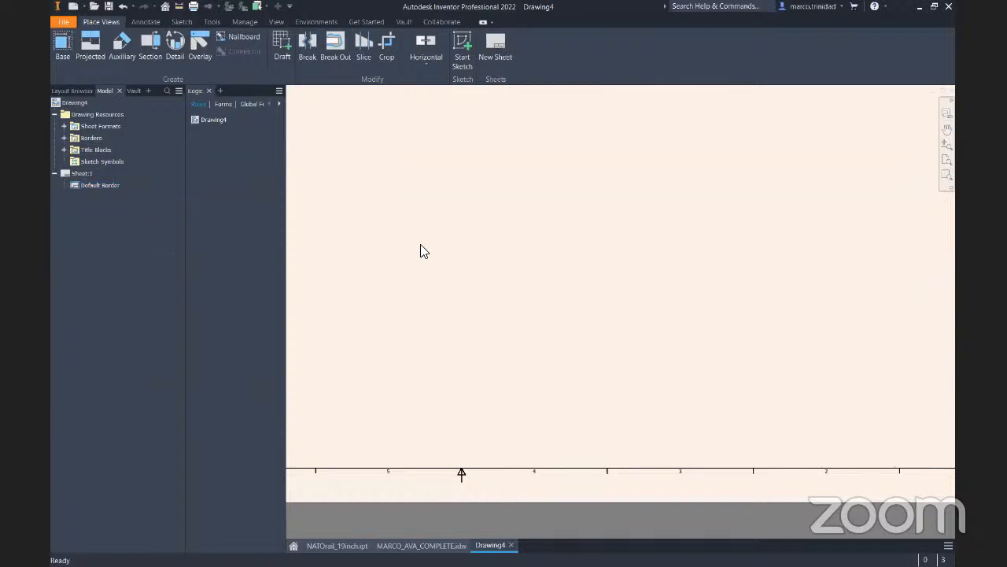
right_click(101, 194)
left_click(115, 206)
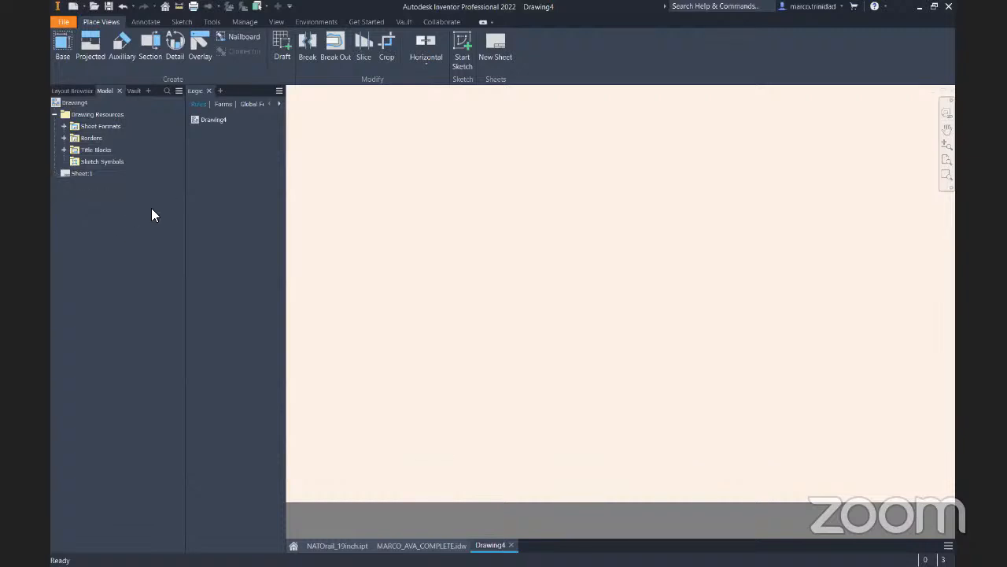
Expand the Title Blocks, Borders and Sheet Formats folders in the drawing resources
left_click(63, 150)
left_click(63, 138)
left_click(63, 126)
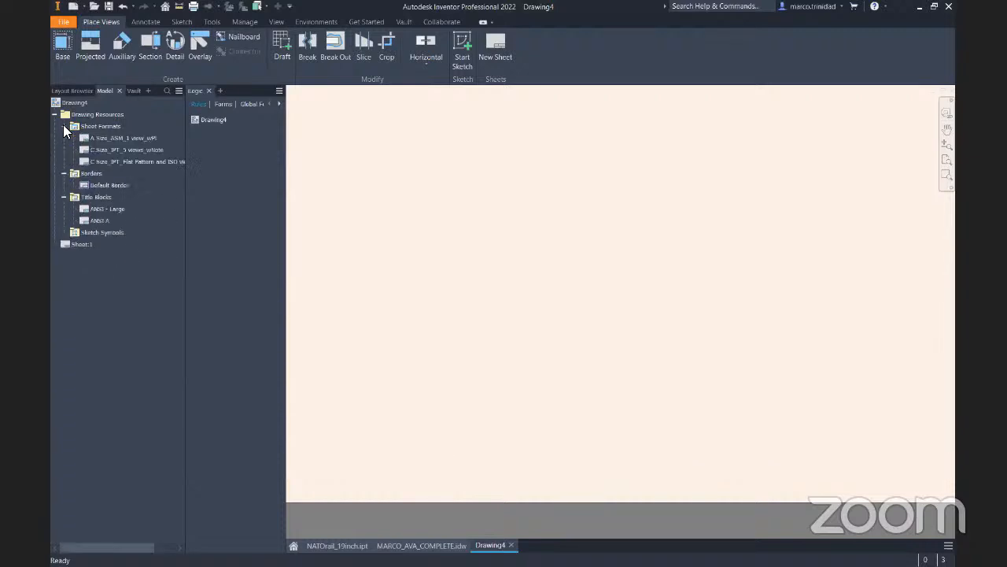
Insert the Default Border on Sheet:1, check it, and delete it from the sheet
double_click(106, 188)
scroll(591, 296, "up", 3)
middle_click_drag(551, 268, 670, 307)
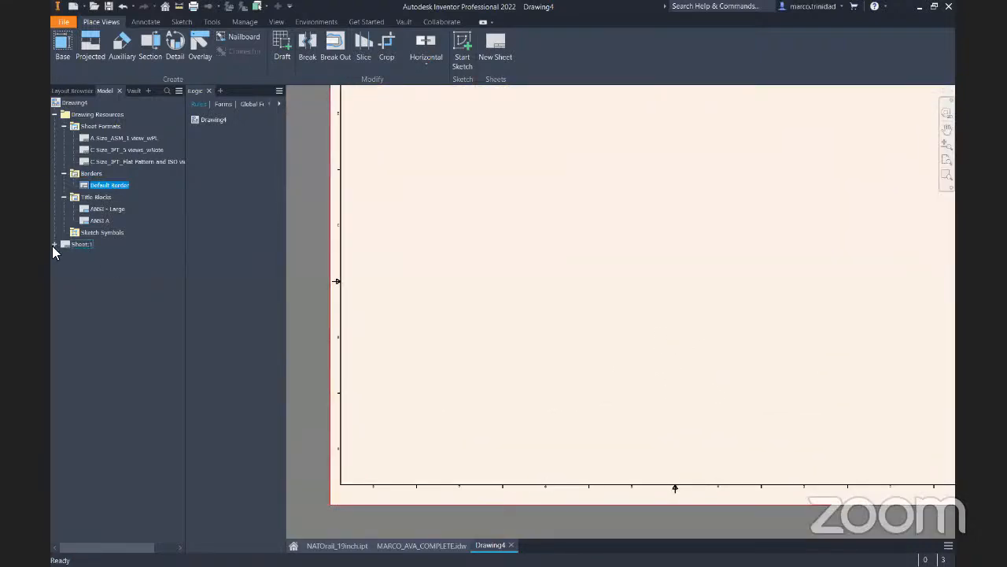
left_click(99, 255)
right_click(99, 255)
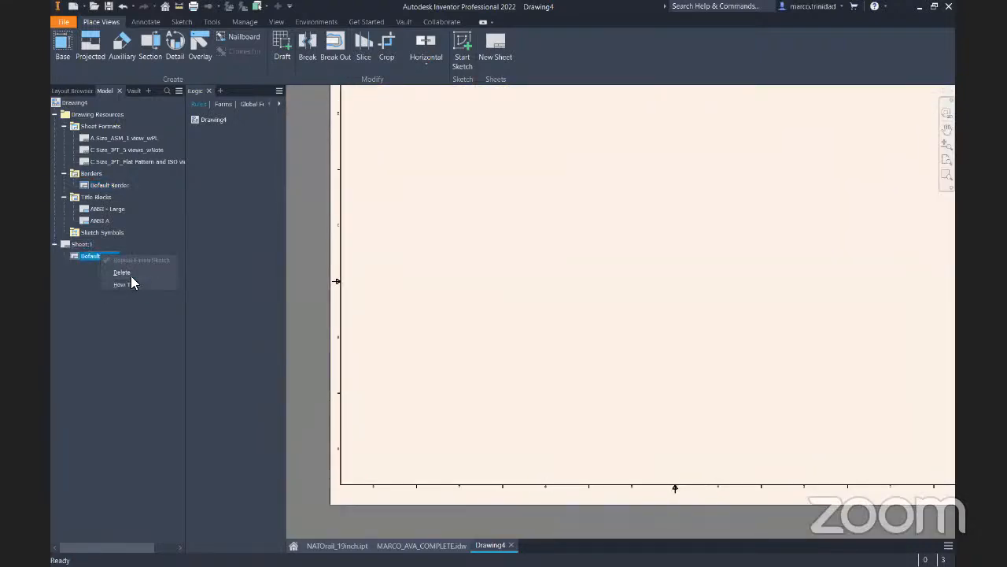
left_click(126, 272)
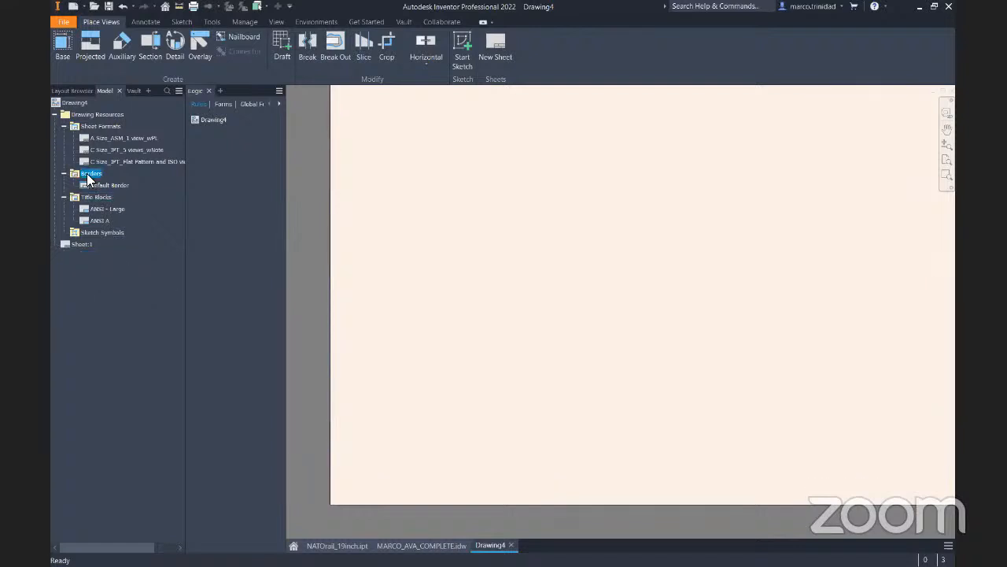
Define a new zone border with sheet margins of 0.5 at top and bottom and 1 at right and left
right_click(87, 175)
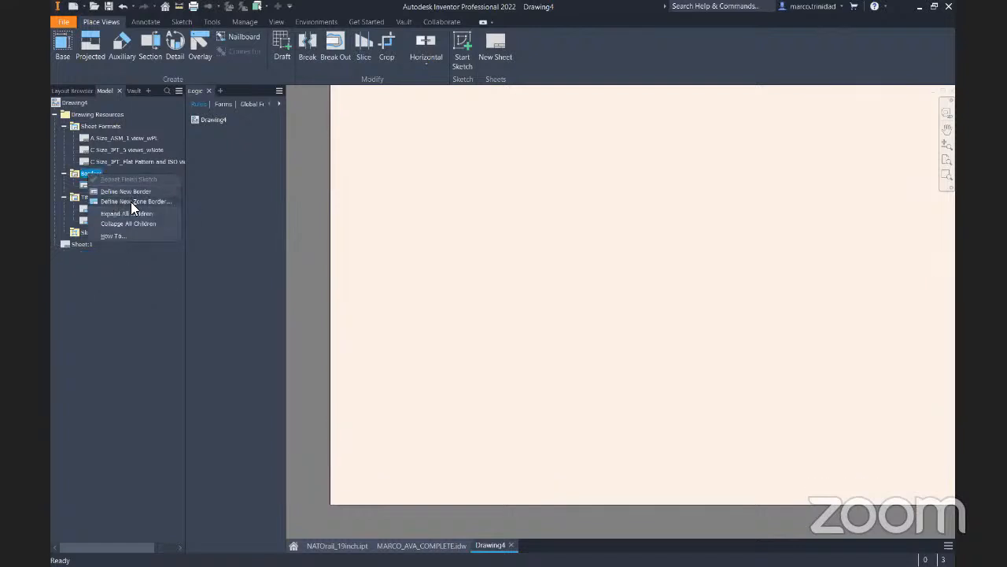
left_click(171, 202)
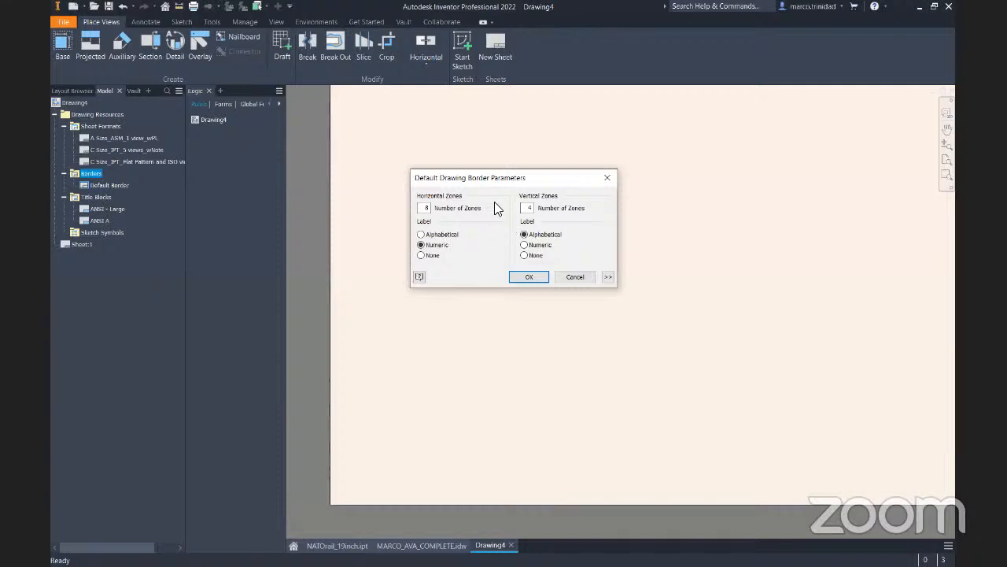
left_click(608, 277)
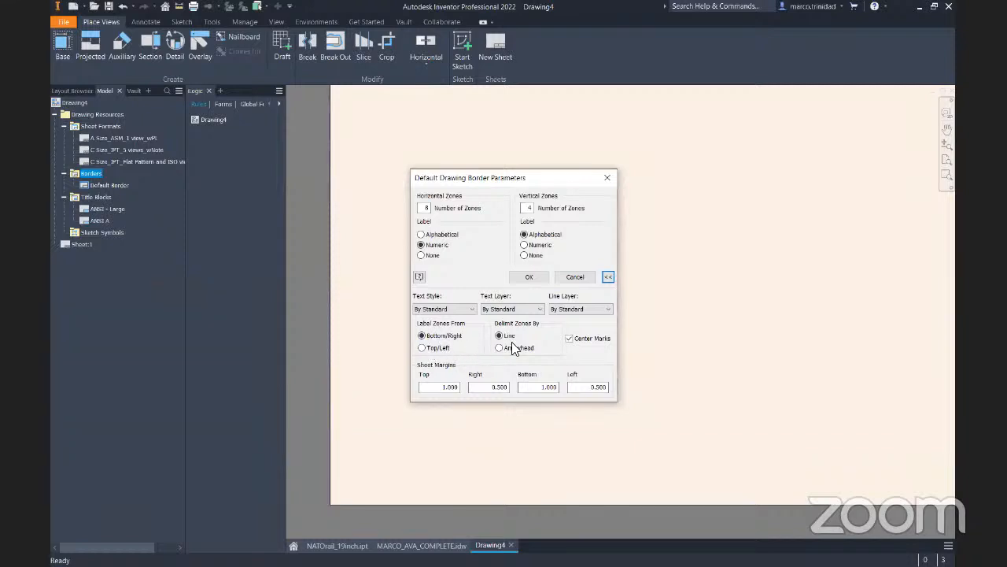
left_click_drag(426, 390, 461, 390)
left_click(429, 392)
type(".5")
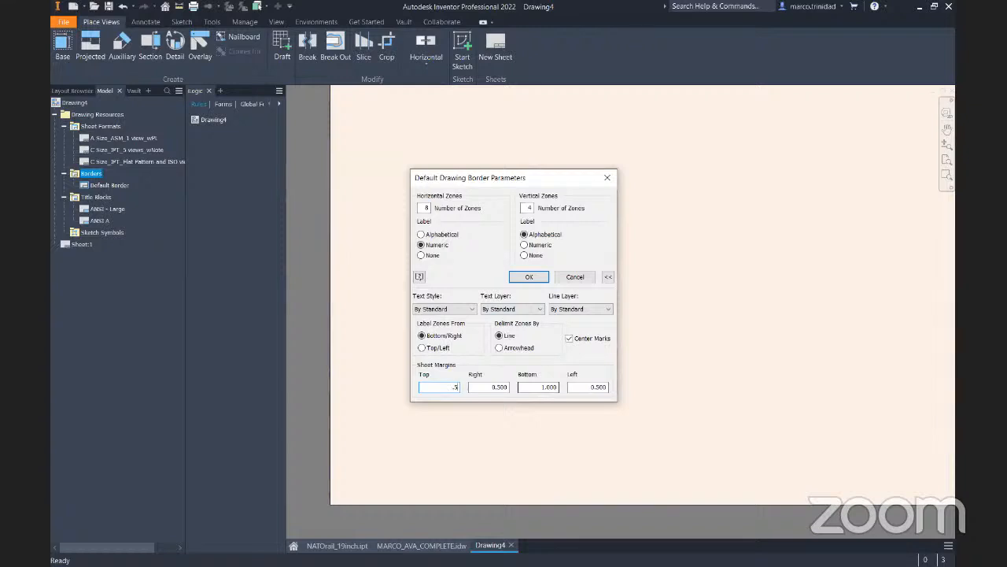
left_click_drag(490, 390, 535, 394)
key("BackSpace")
left_click_drag(523, 387, 639, 397)
type(".5")
left_click_drag(598, 390, 621, 392)
type("1")
left_click(528, 278)
middle_click_drag(619, 260, 619, 280)
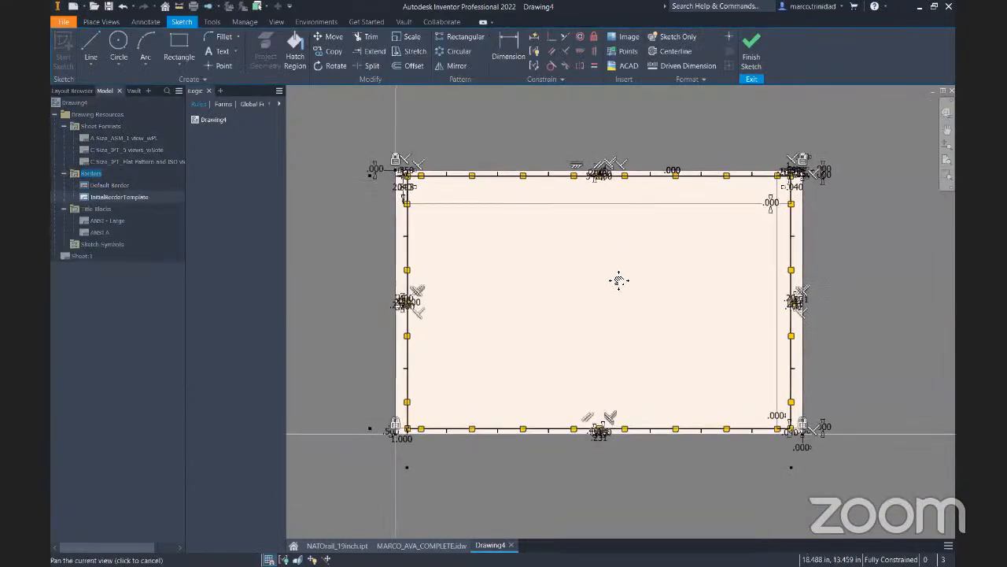
Finish the border sketch and save the border under the name NewZone
left_click(749, 56)
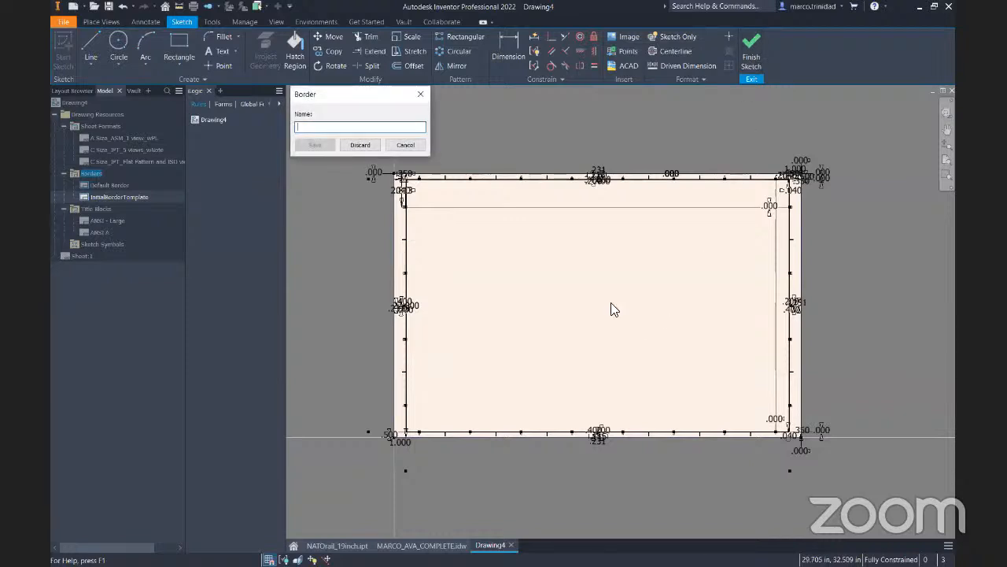
type("dr")
key("BackSpace")
type("Newzone")
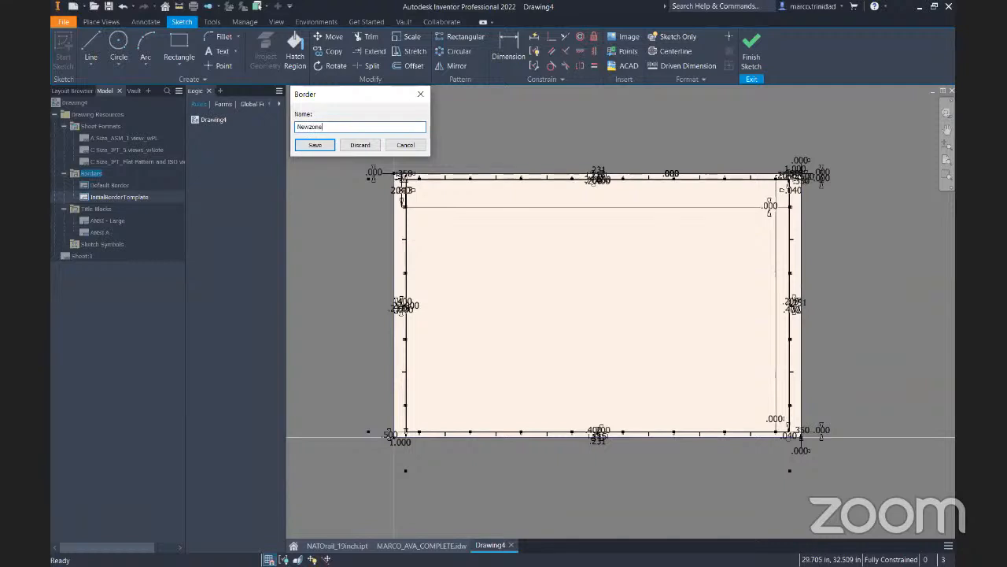
key("BackSpace")
key("BackSpace")
key("BackSpace")
key("BackSpace")
left_click(313, 148)
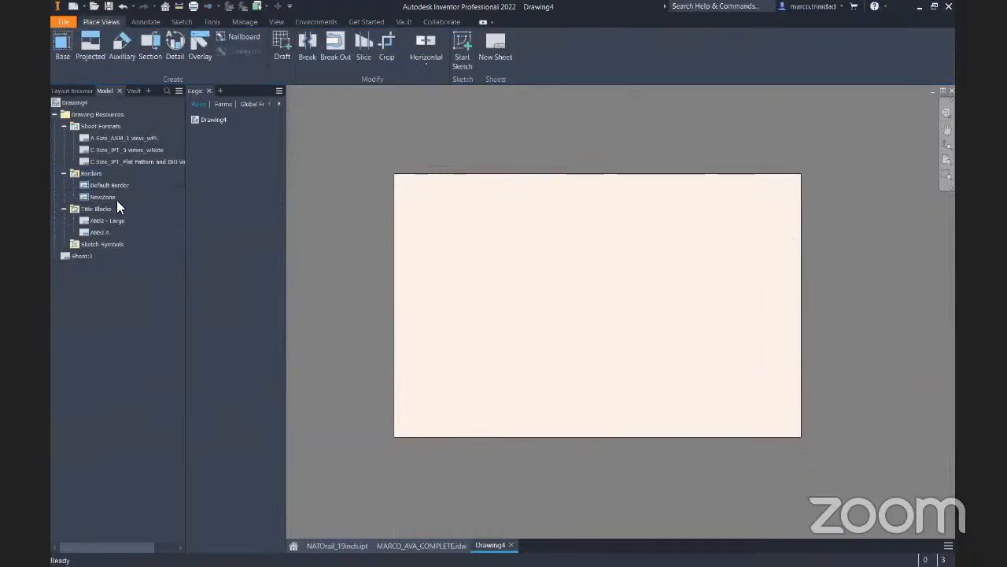
Open the NewZone border definition for editing and examine the dimensions and zone labels around its upper-left corner
left_click(99, 197)
right_click(98, 198)
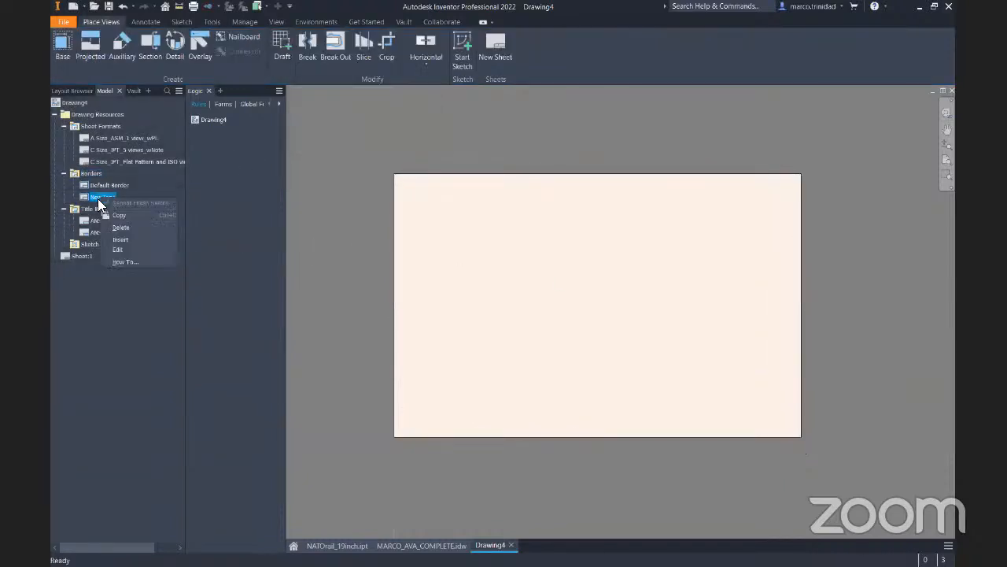
left_click(126, 251)
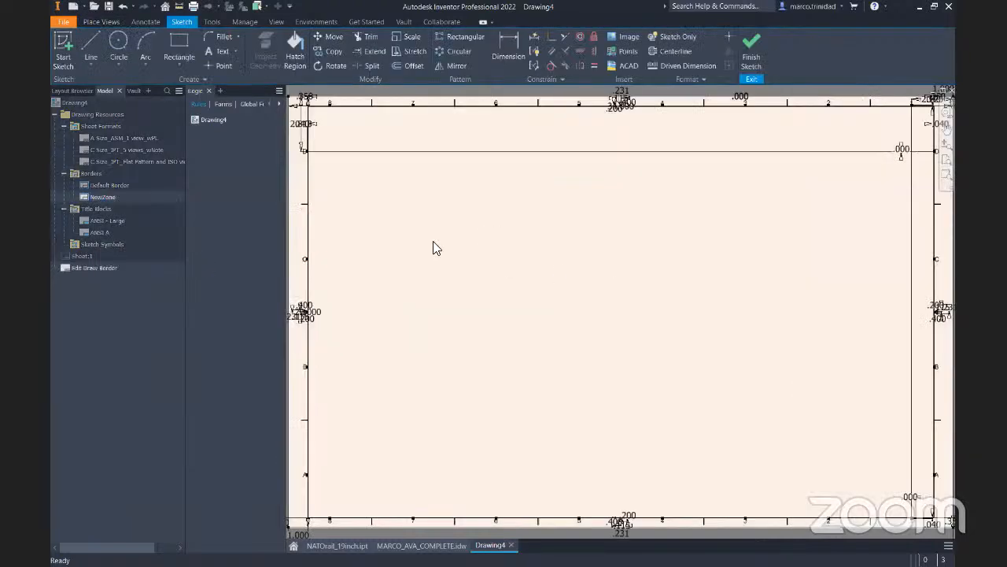
scroll(365, 158, "up", 5)
scroll(438, 201, "up", 3)
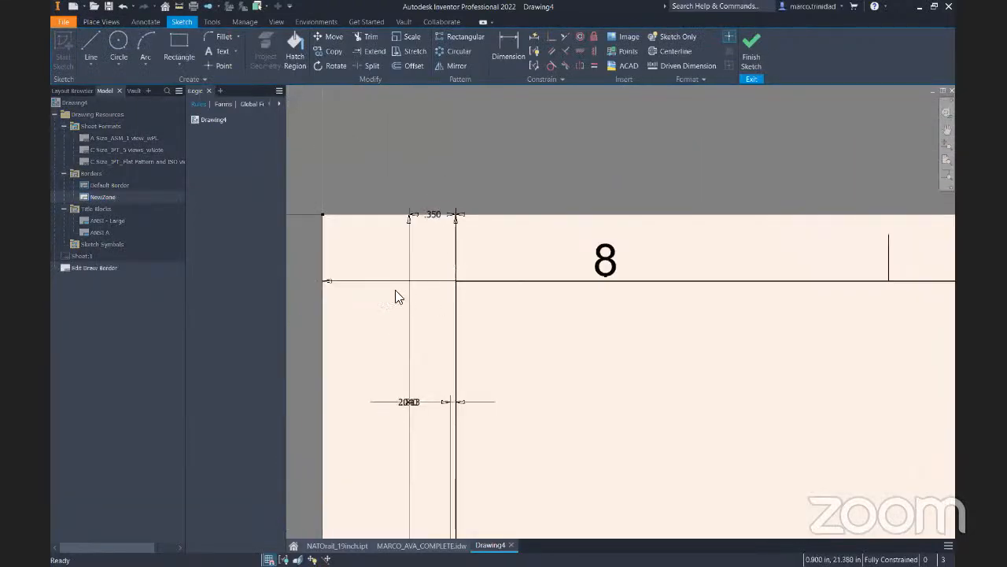
middle_click_drag(396, 292, 538, 292)
scroll(537, 292, "down", 4)
middle_click_drag(726, 313, 561, 270)
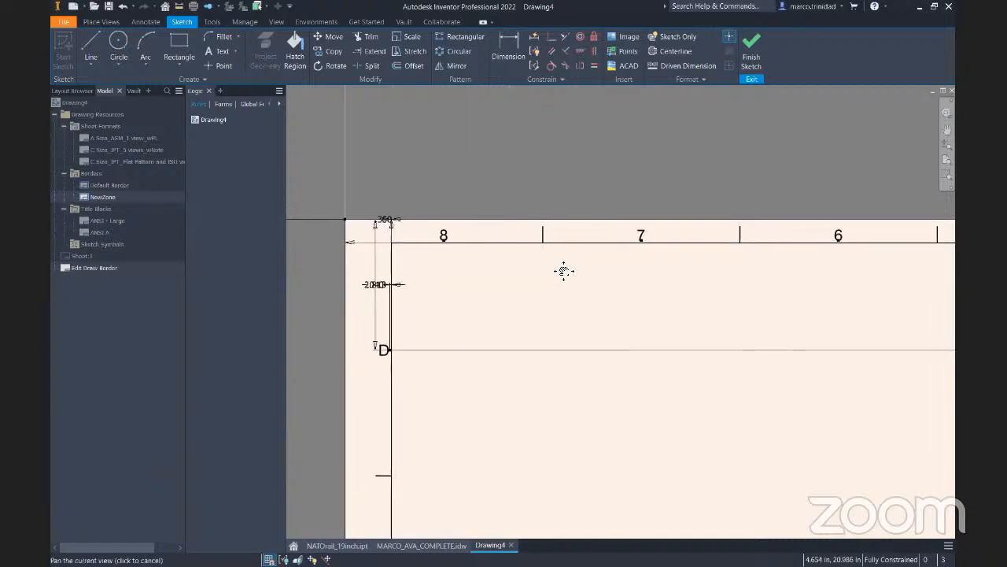
scroll(452, 275, "up", 3)
scroll(483, 280, "down", 5)
scroll(662, 378, "down", 3)
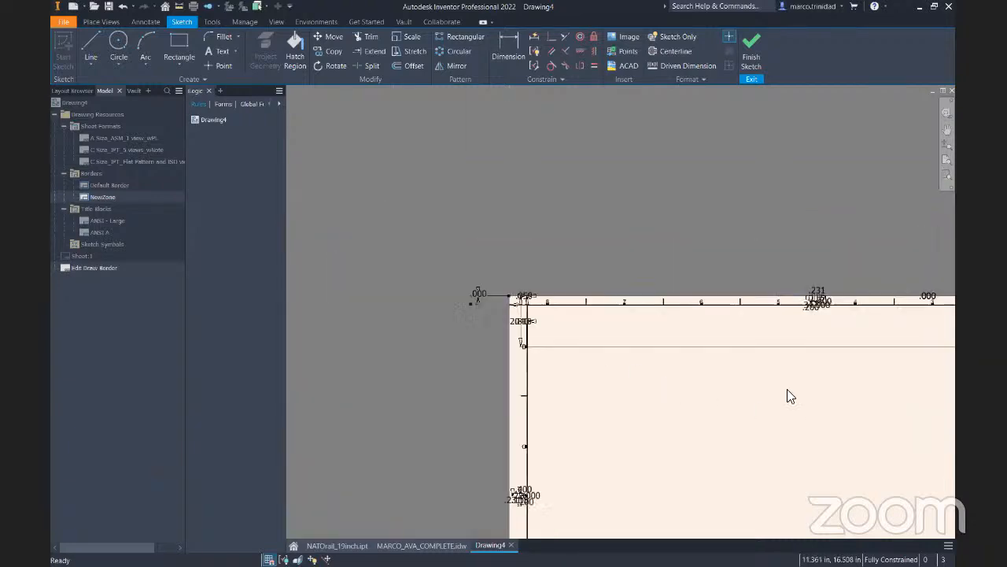
Examine the margin dimensions at the upper-right corner of the NewZone border and close its sketch without saving edits
middle_click_drag(937, 396, 507, 292)
middle_click_drag(697, 246, 684, 334)
scroll(677, 314, "up", 2)
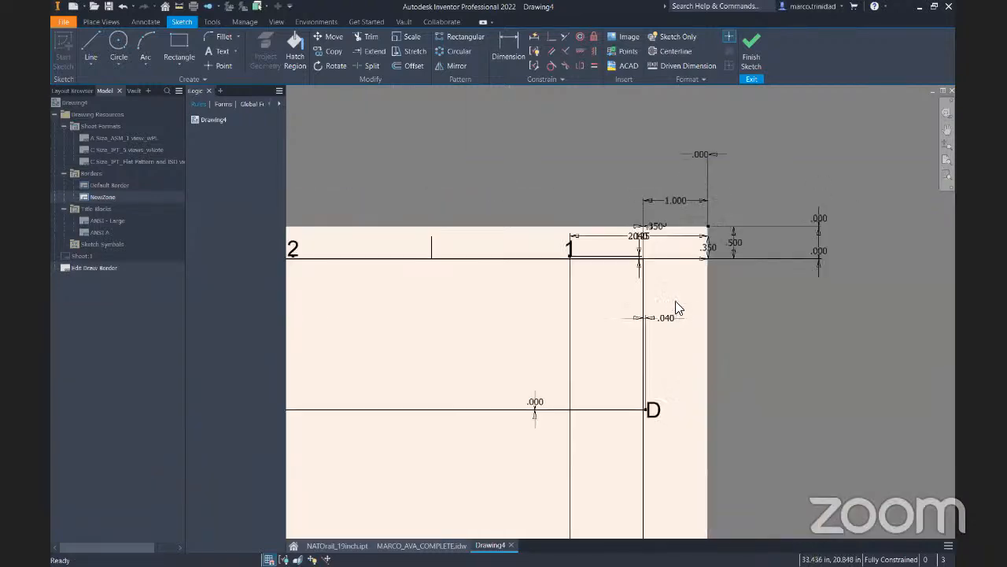
scroll(720, 265, "up", 2)
scroll(702, 280, "down", 3)
scroll(684, 285, "down", 2)
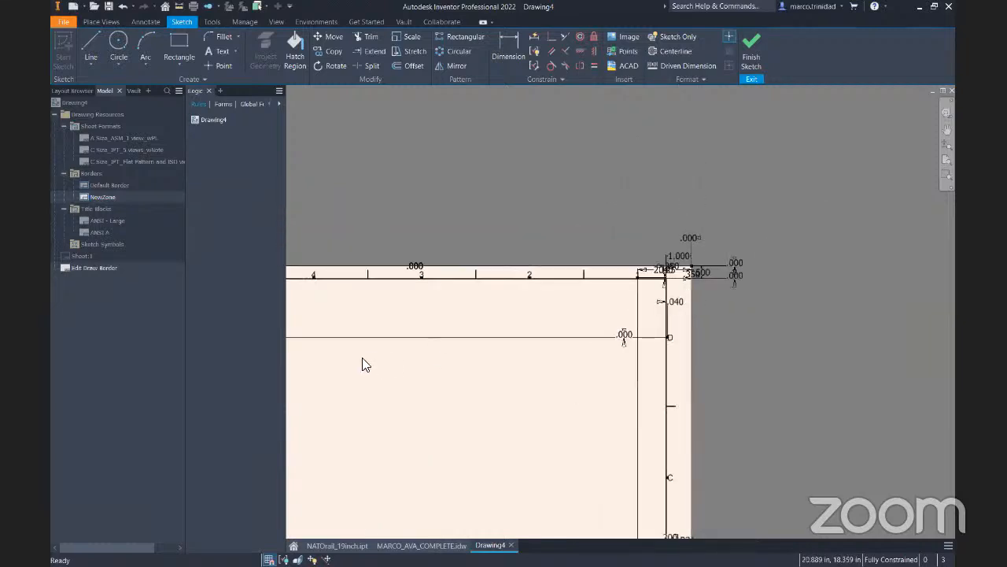
middle_click_drag(364, 361, 588, 296)
left_click(755, 60)
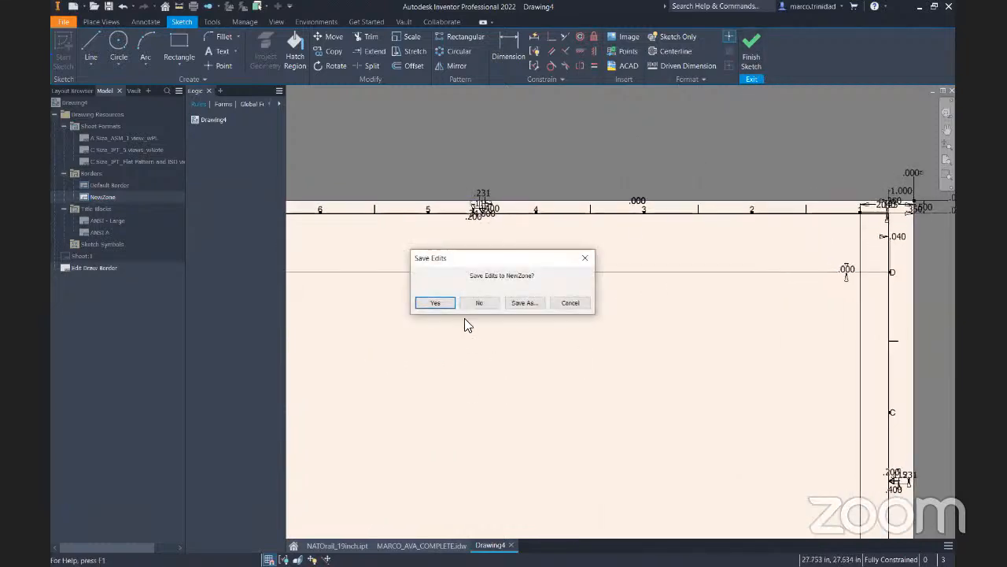
left_click(475, 301)
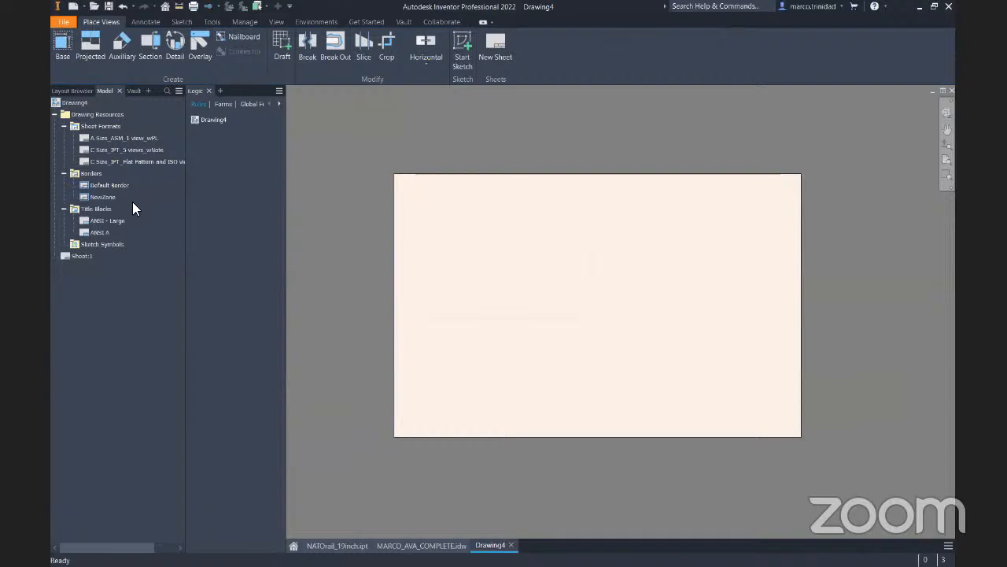
Insert the NewZone border on Sheet:1 and change the sheet size to A
double_click(96, 197)
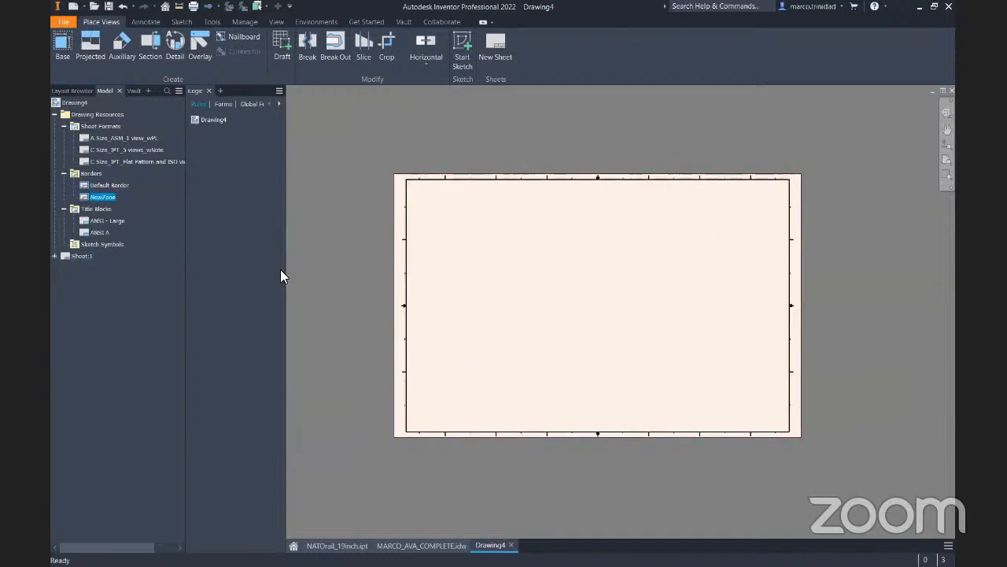
left_click(53, 257)
left_click(71, 255)
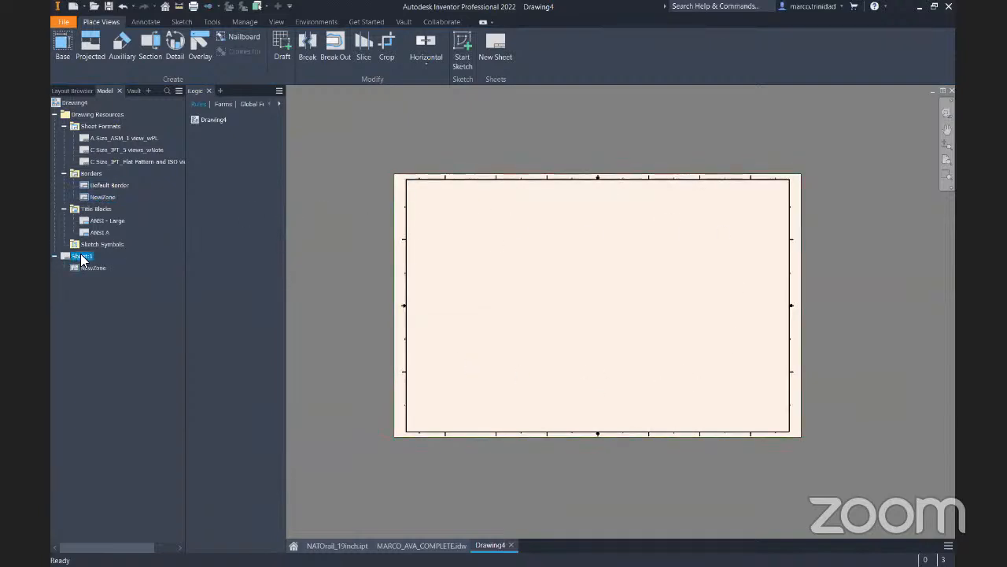
right_click(81, 254)
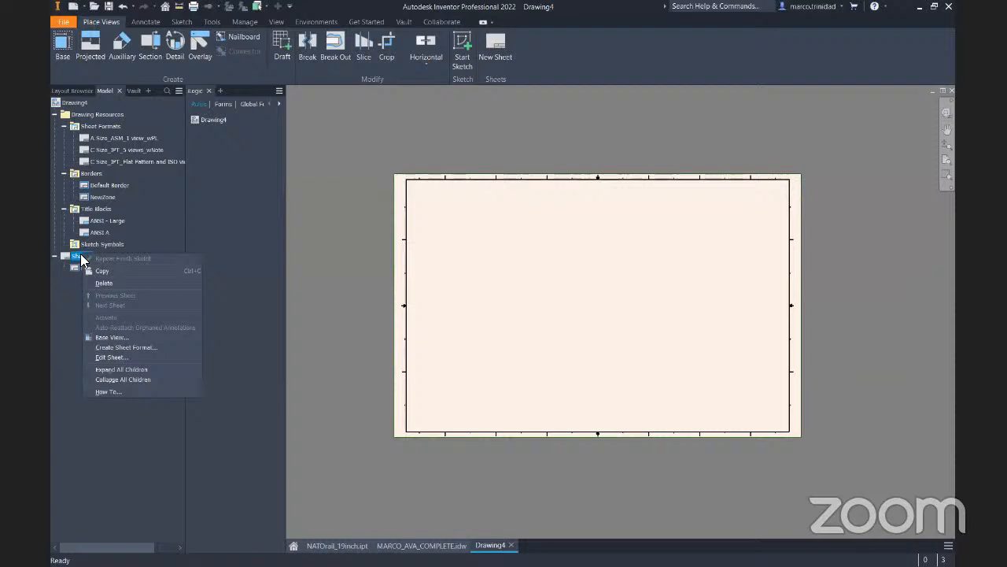
left_click(118, 356)
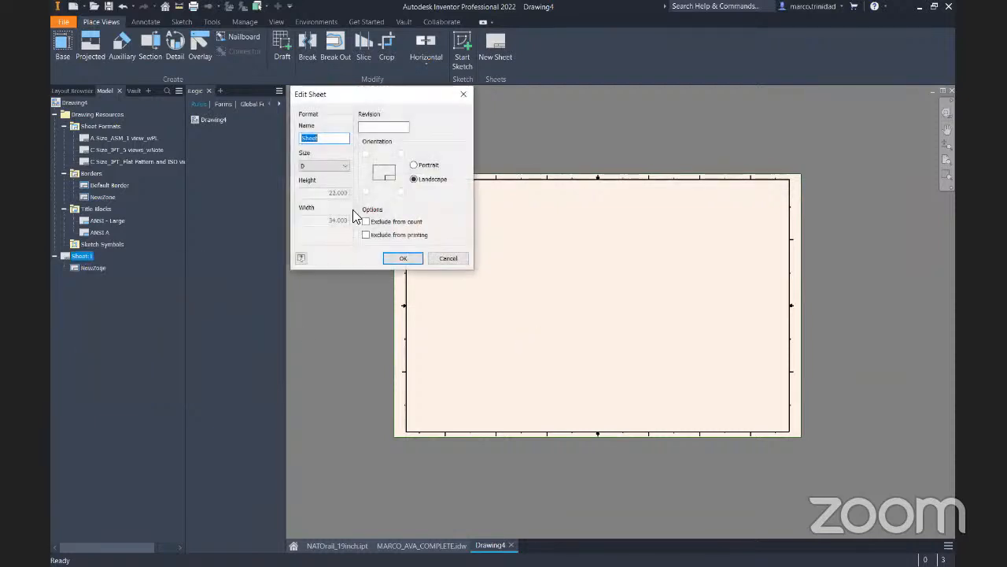
left_click(331, 167)
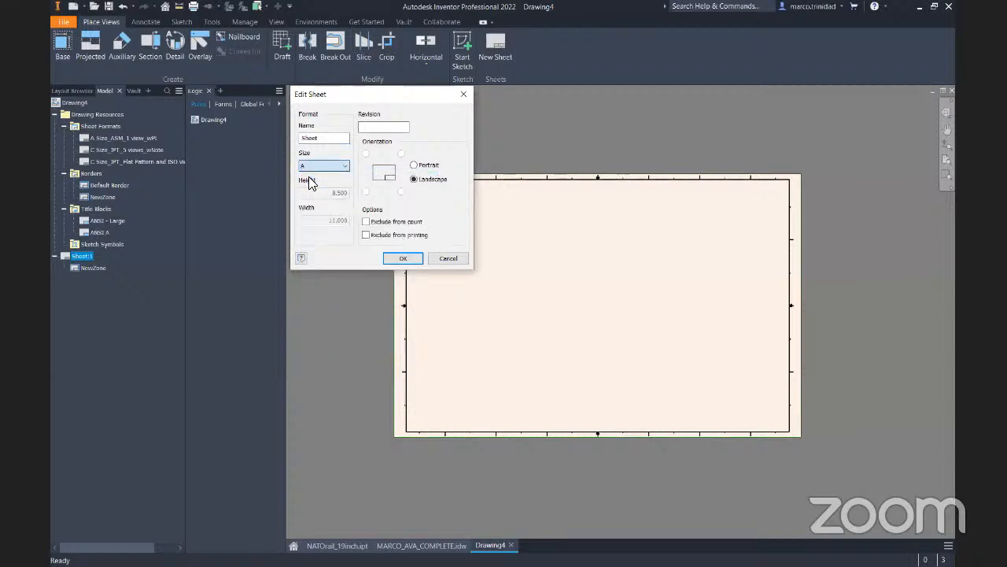
left_click(317, 175)
left_click(403, 260)
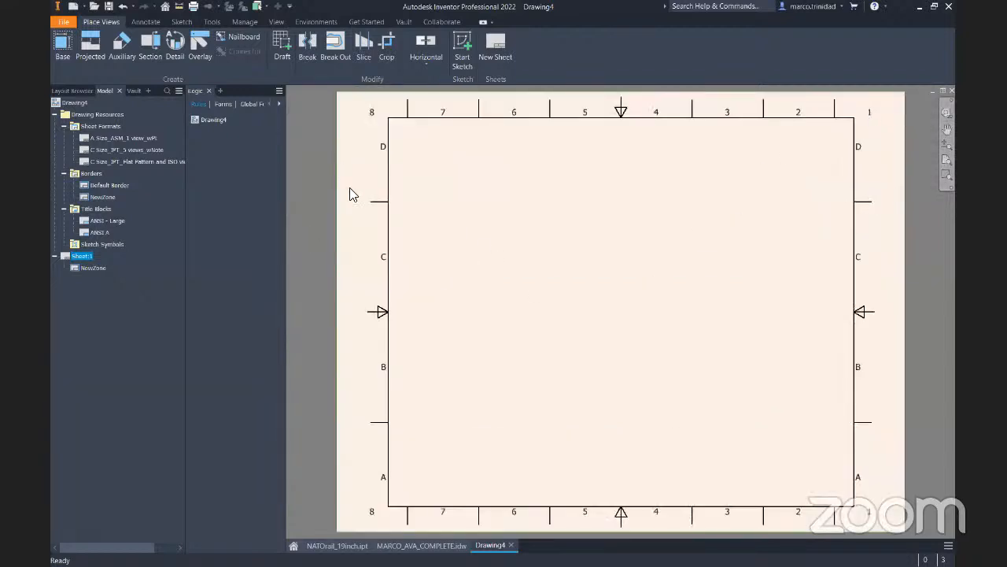
middle_click_drag(456, 173, 448, 220)
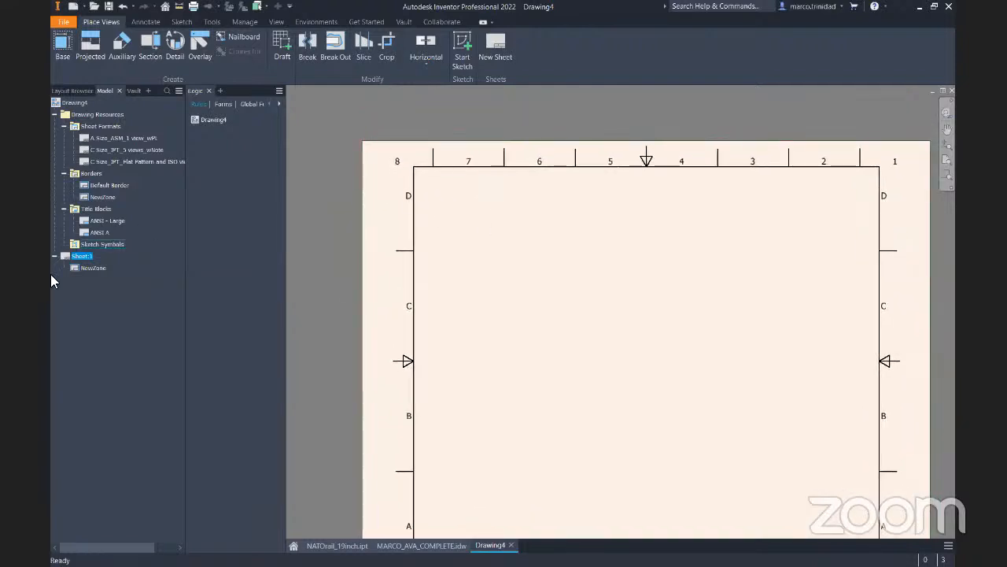
Delete the NewZone border from Sheet:1
left_click(90, 268)
right_click(90, 269)
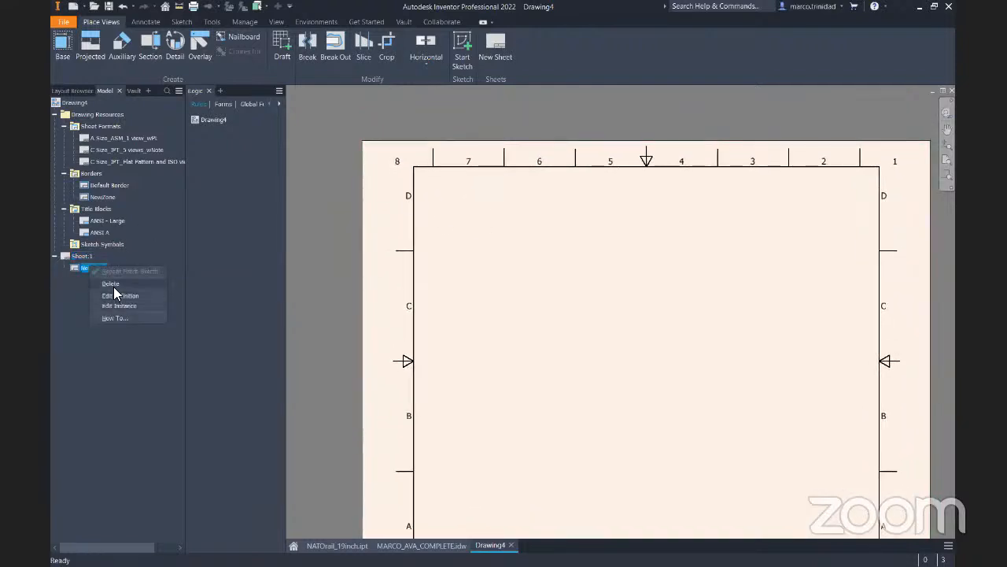
left_click(110, 283)
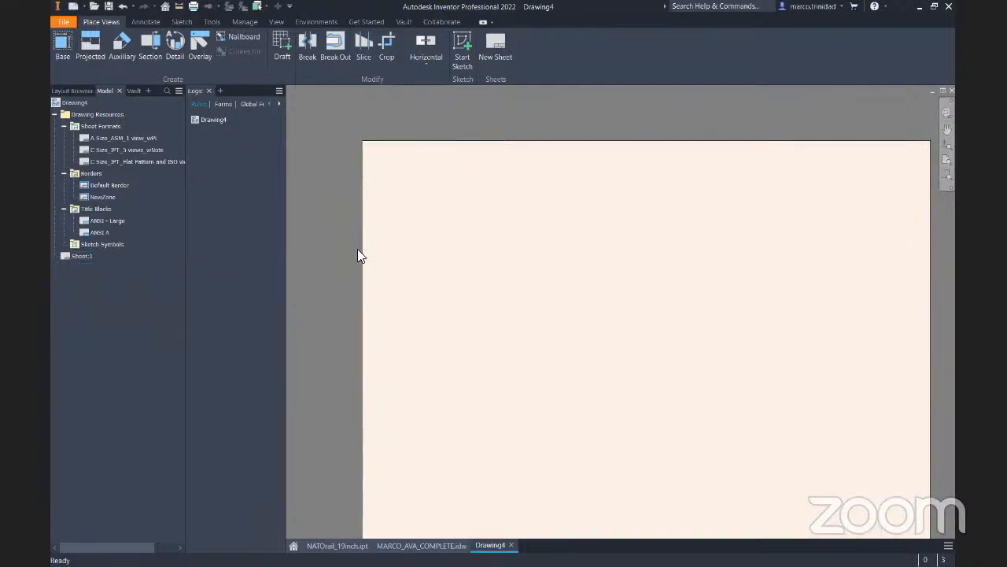
Define a new plain border and sketch a rectangle about 10.25 by 7.75 in just inside the sheet edges
right_click(91, 174)
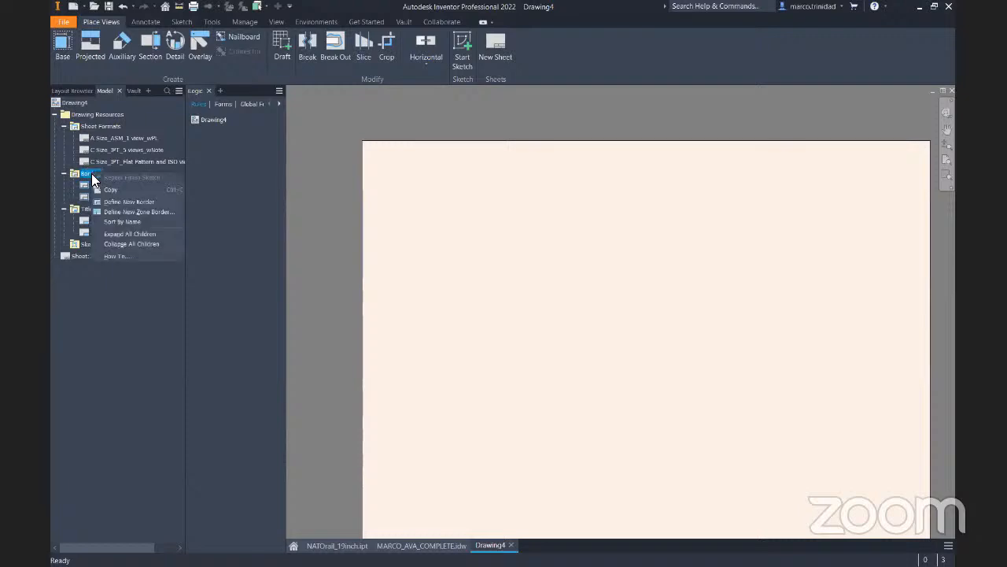
left_click(151, 202)
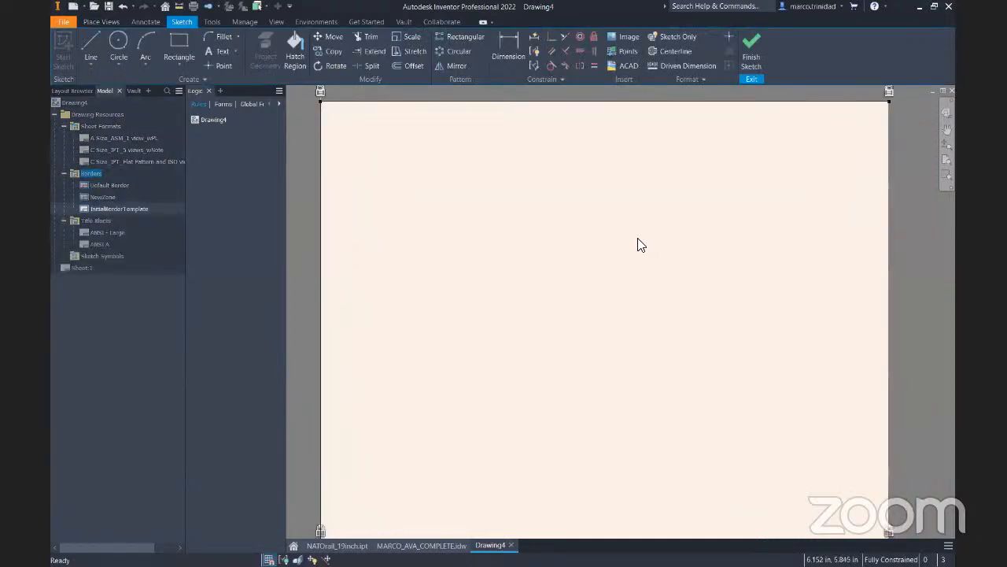
scroll(637, 245, "down", 3)
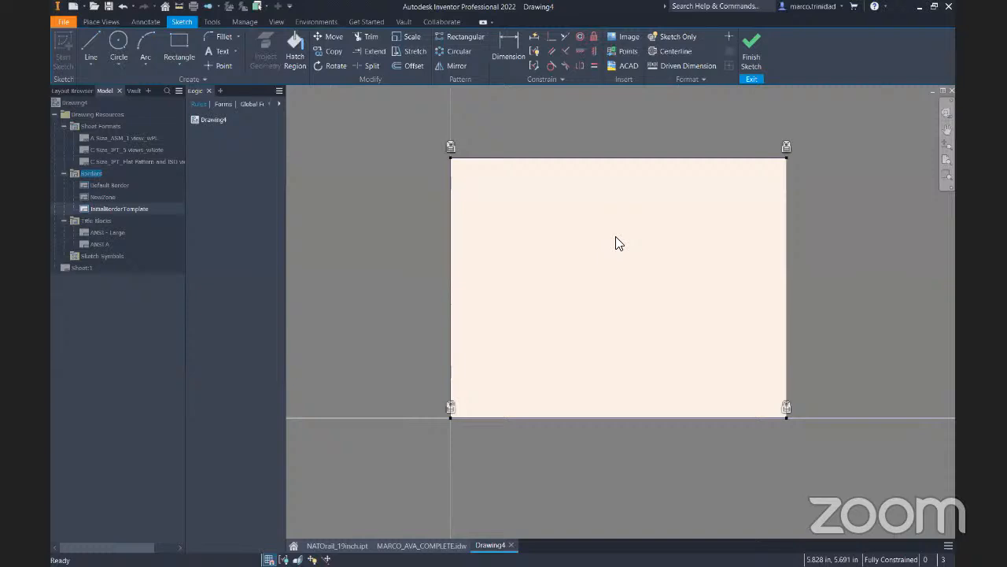
left_click(179, 48)
left_click(462, 168)
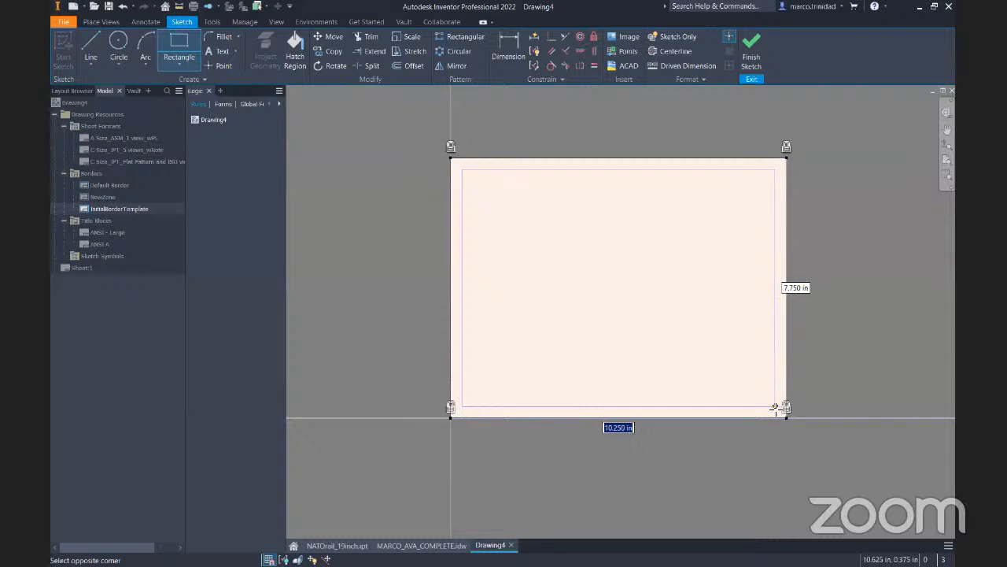
left_click(775, 407)
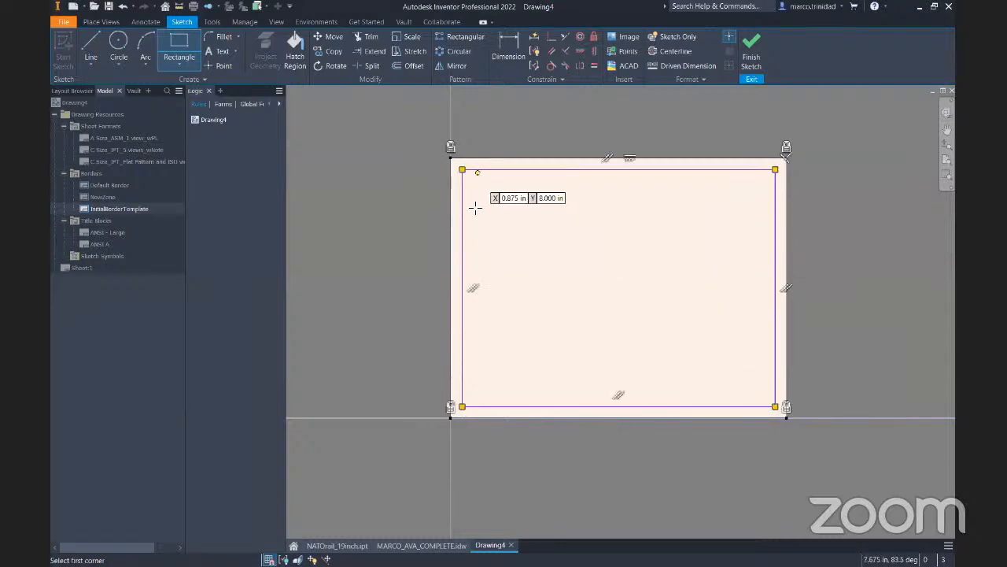
Dimension the gap between the sheet's upper-left corner and the rectangle's left line at 0.5 in
scroll(472, 181, "up", 5)
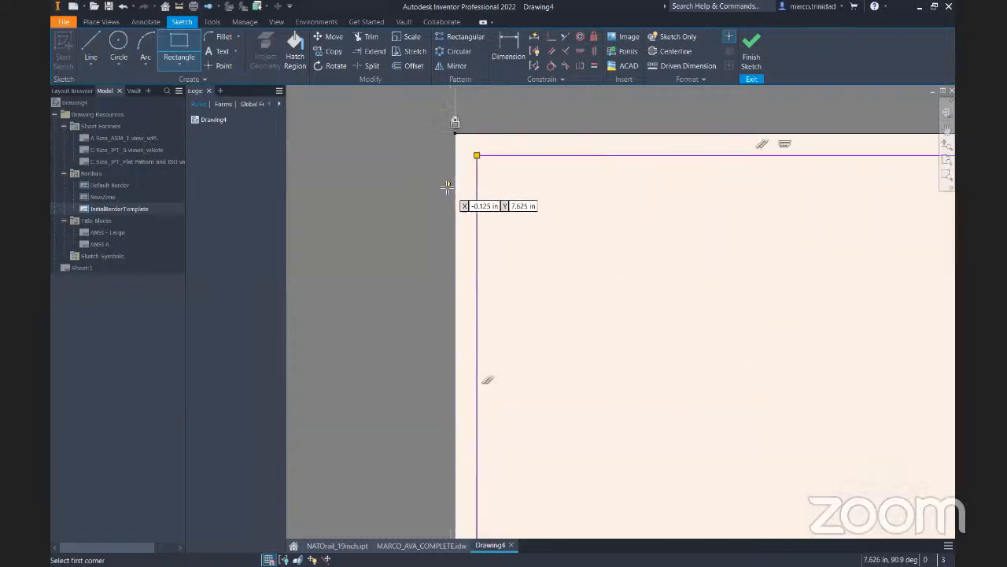
left_click(504, 46)
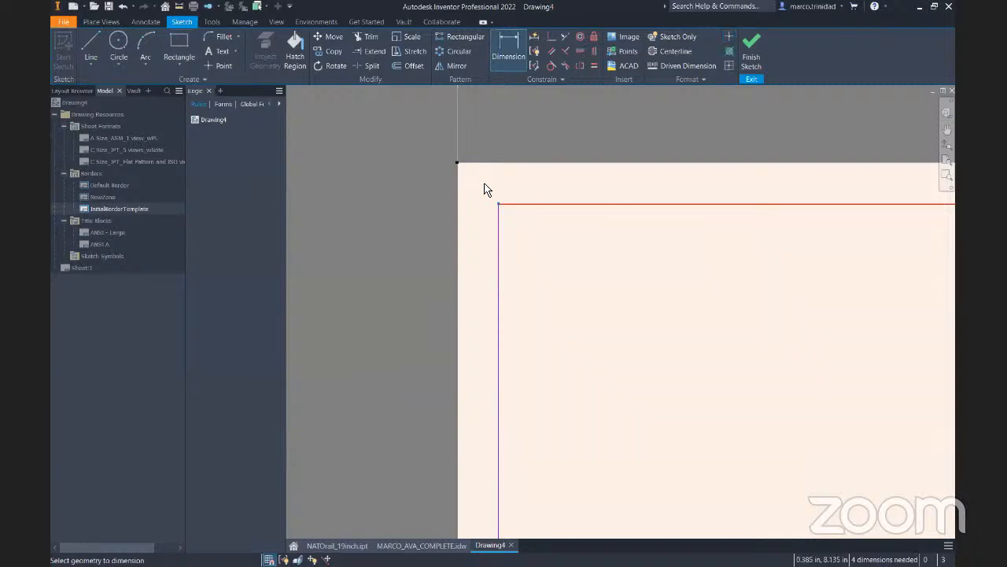
key("Escape")
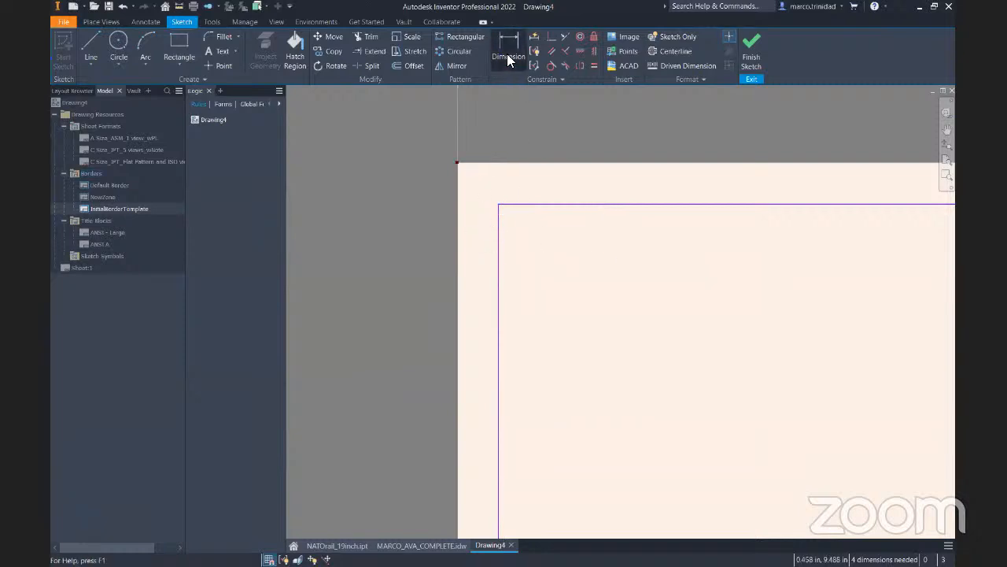
left_click(507, 53)
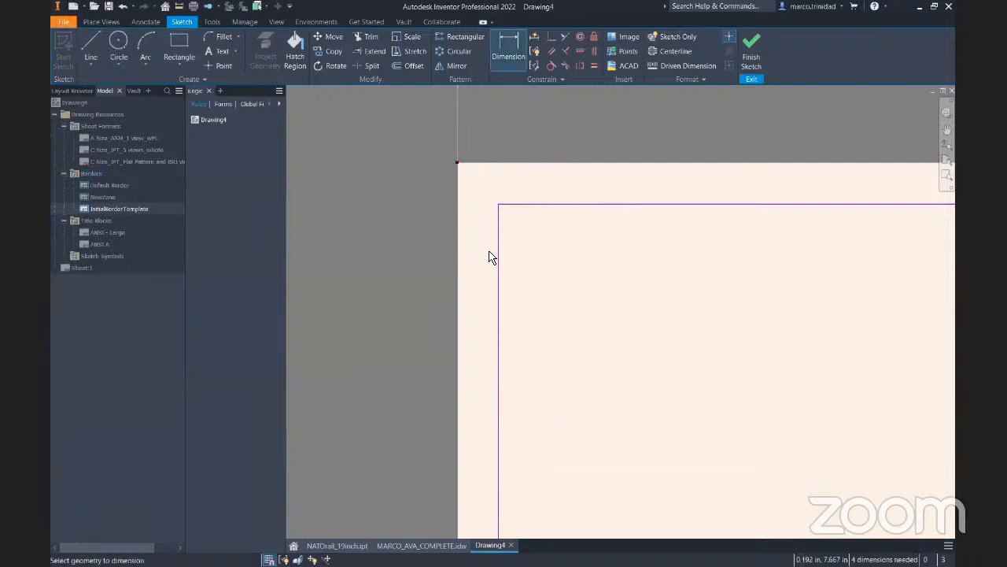
left_click(458, 164)
left_click(565, 140)
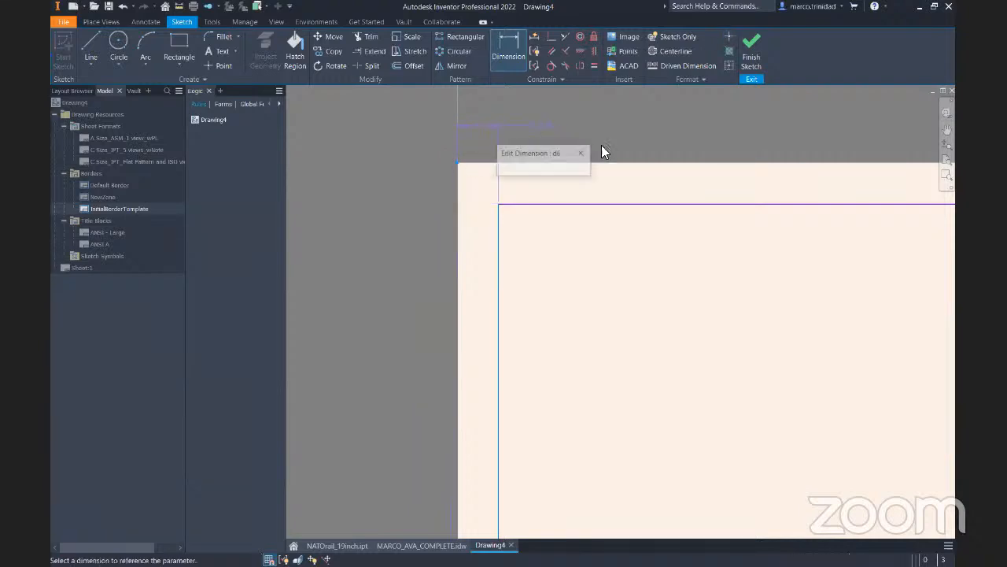
type(".5")
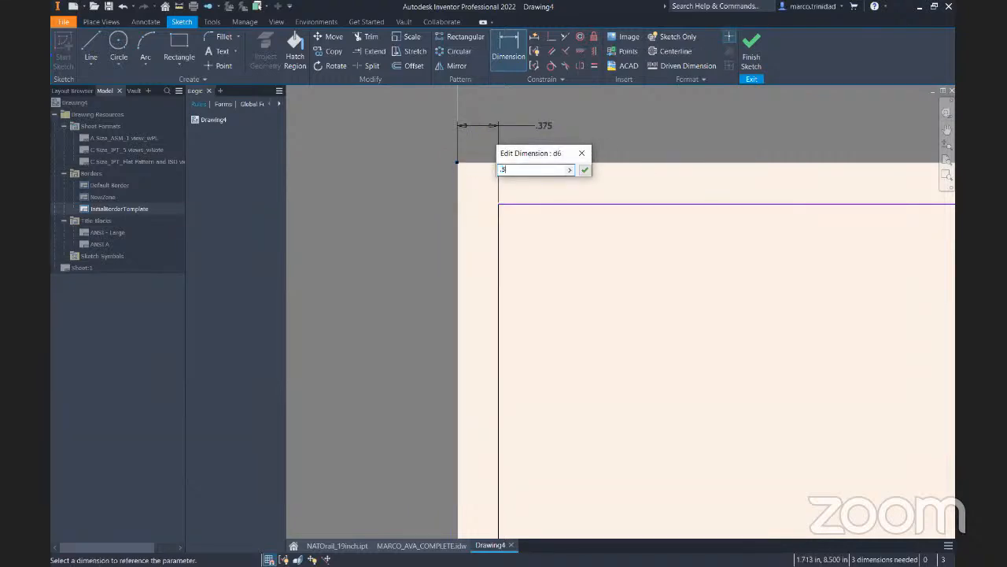
key("Return")
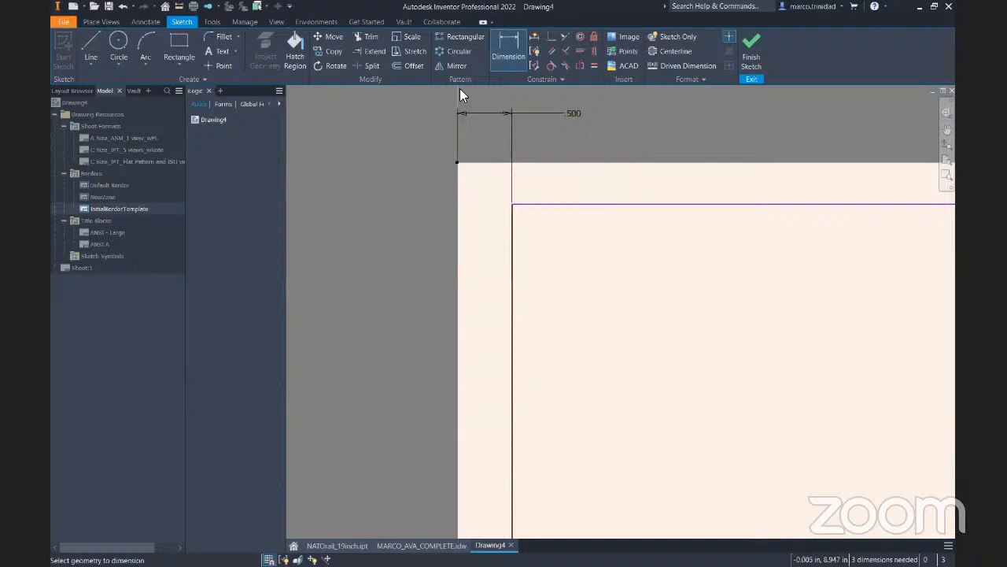
Dimension the top margin from the sheet's upper-left corner and link its value to the left margin dimension d6
left_click(533, 206)
left_click(458, 165)
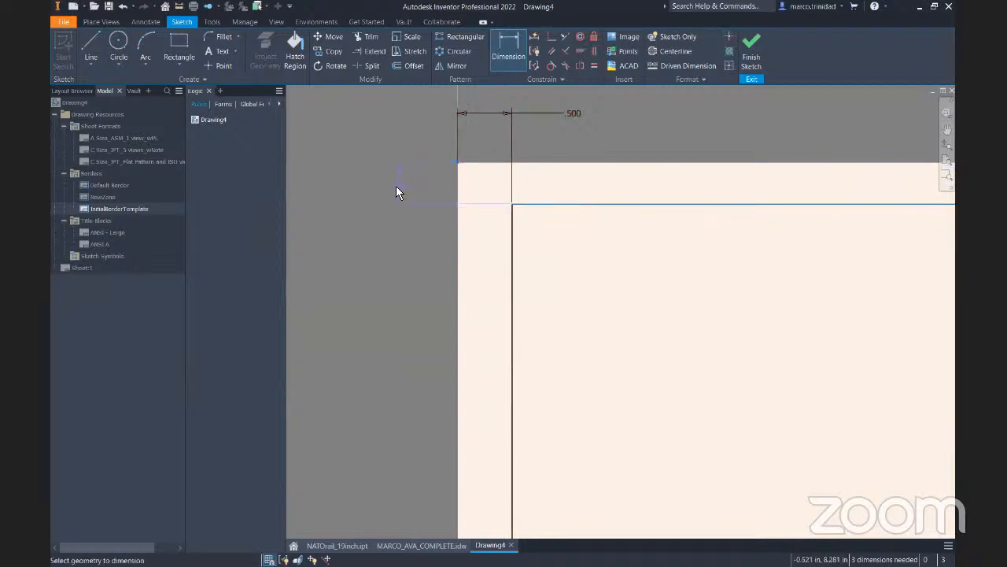
left_click(396, 185)
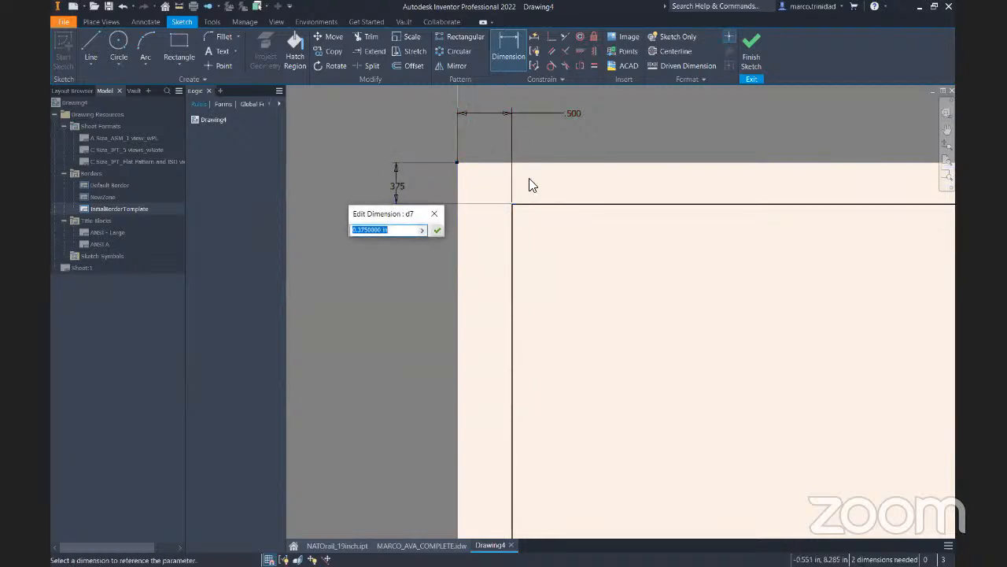
left_click(575, 116)
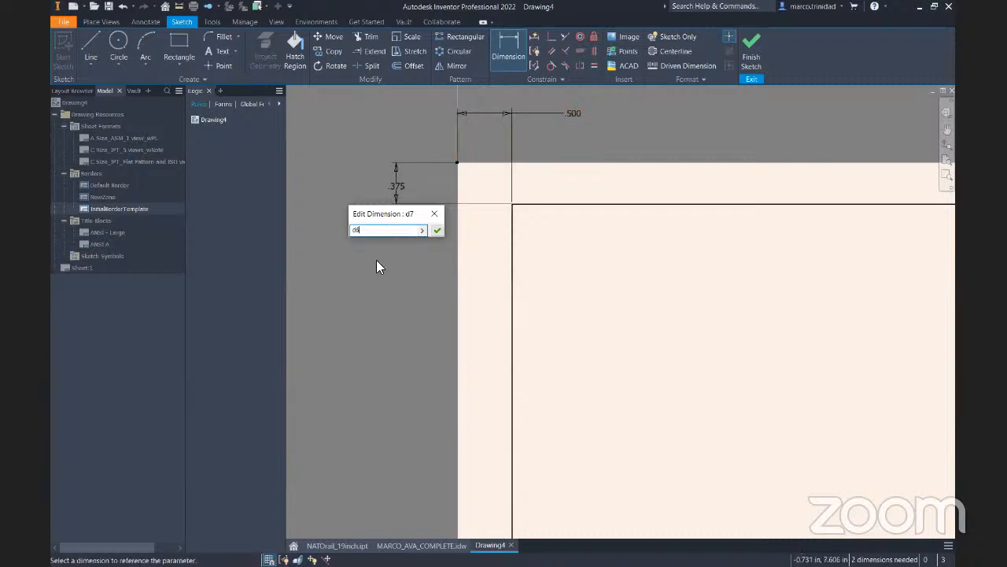
left_click(439, 230)
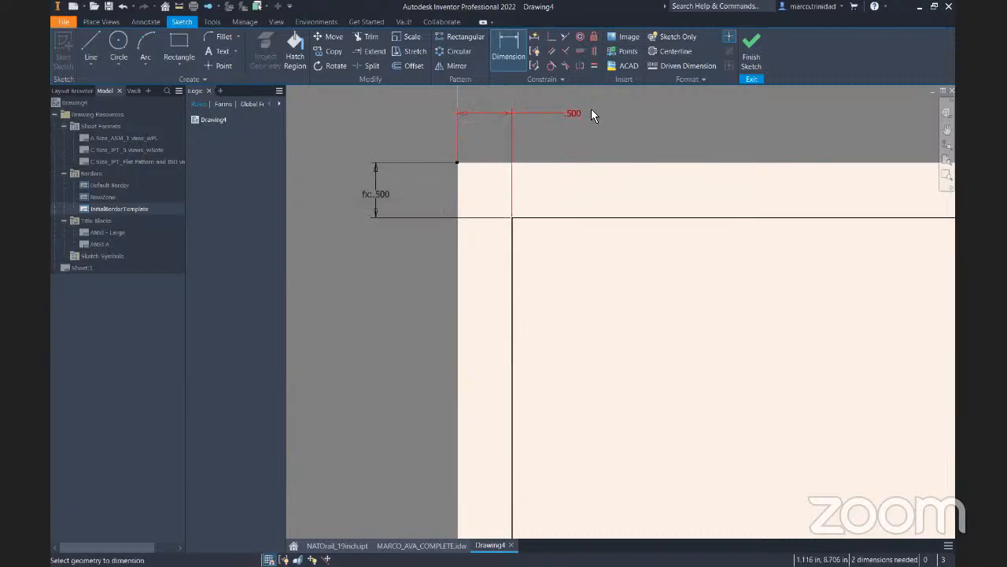
Dimension the right margin from the sheet's lower-right corner and link its value to the left margin dimension d6
scroll(580, 126, "down", 3)
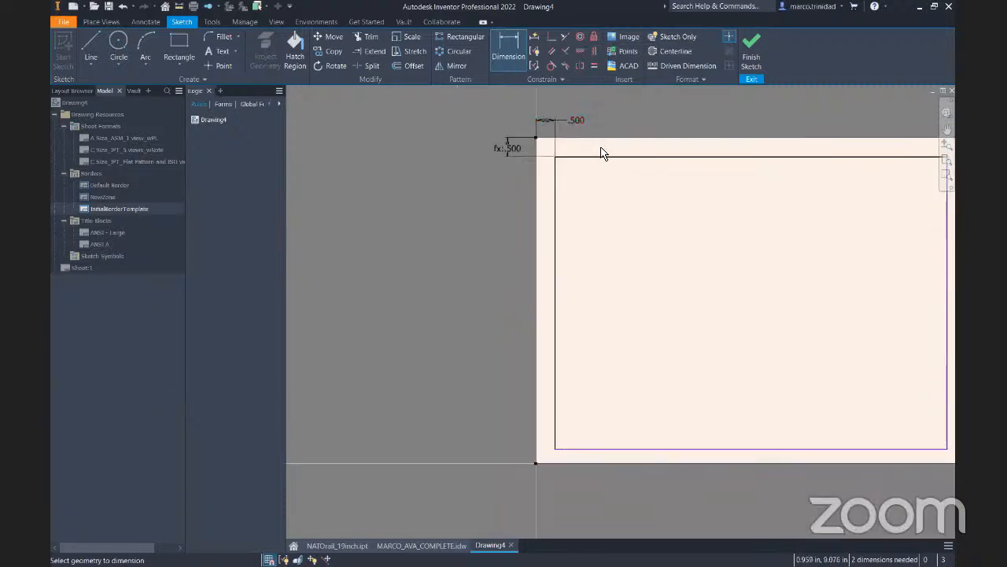
middle_click_drag(789, 324, 553, 273)
left_click(510, 54)
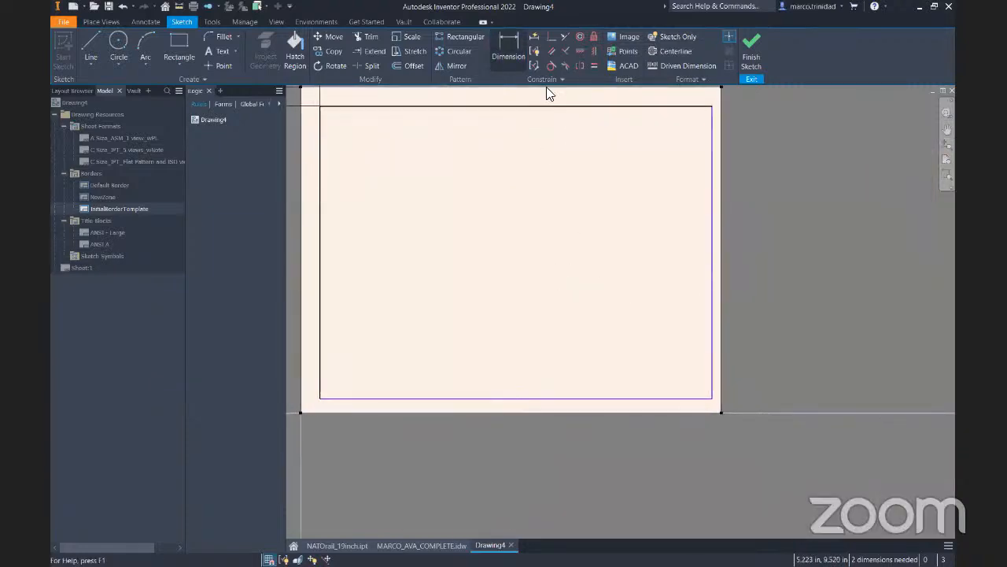
left_click(716, 410)
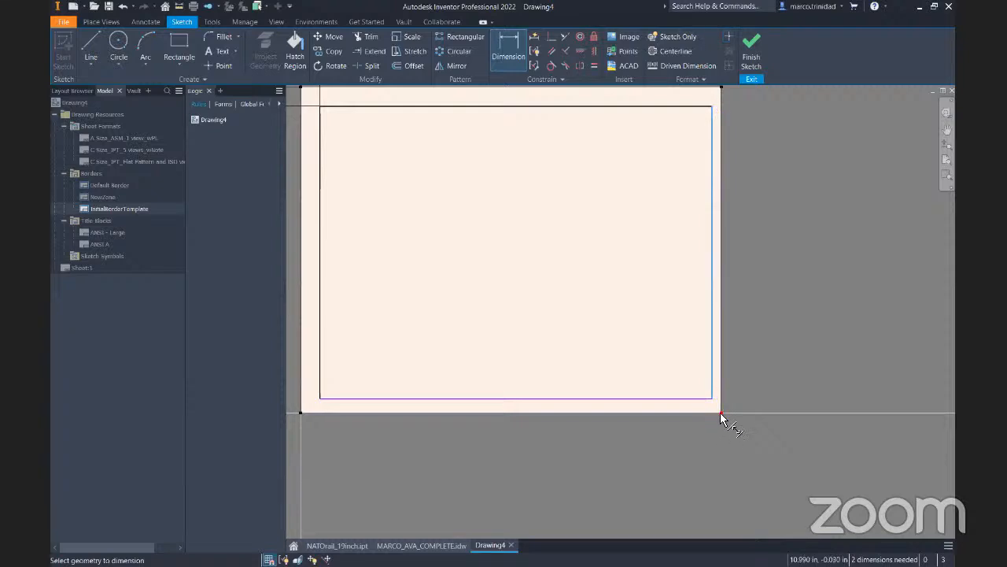
left_click(686, 435)
middle_click_drag(510, 239, 565, 307)
left_click(399, 139)
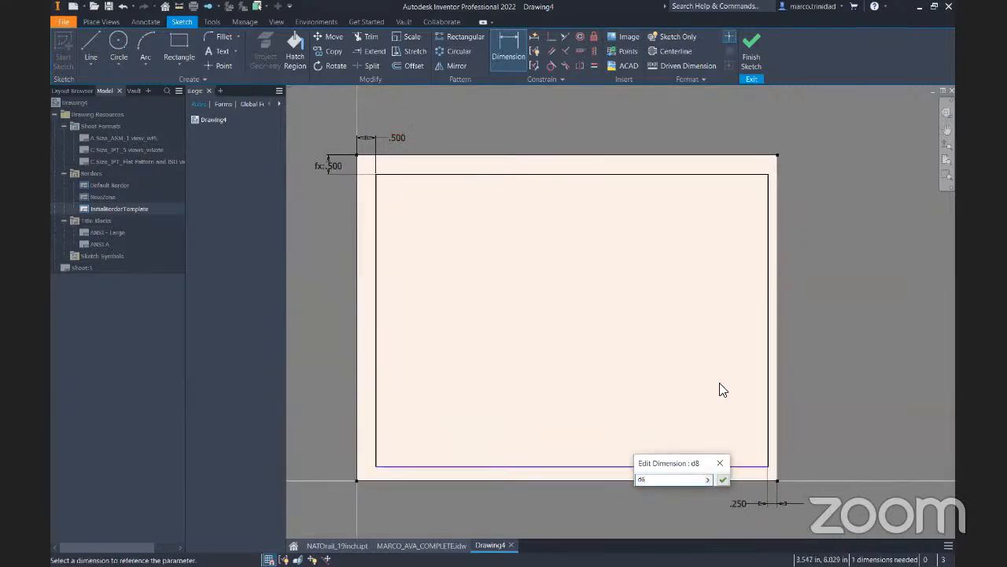
left_click(722, 479)
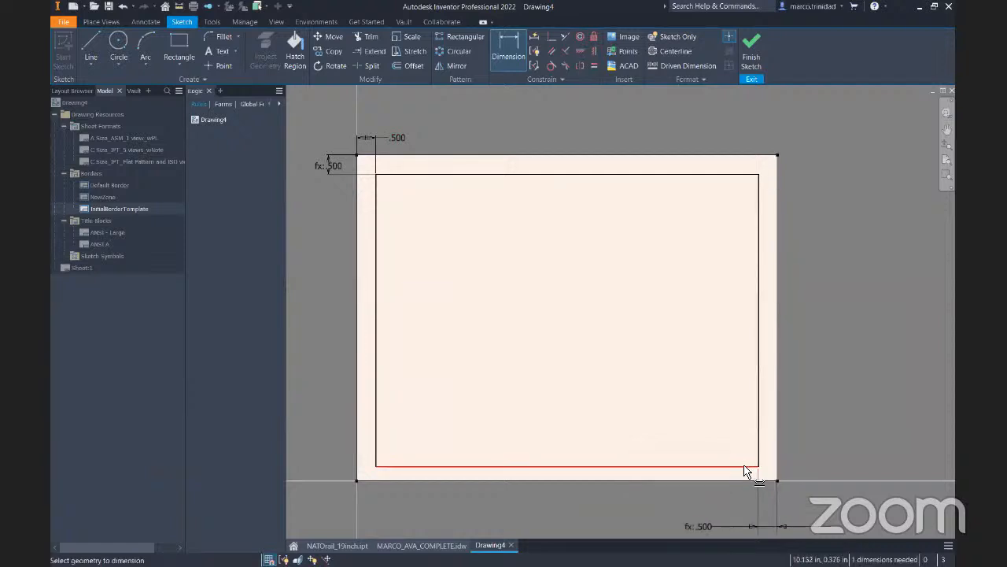
Dimension the bottom margin at the sheet's lower-right corner and link its value to the left margin dimension d6
left_click(748, 467)
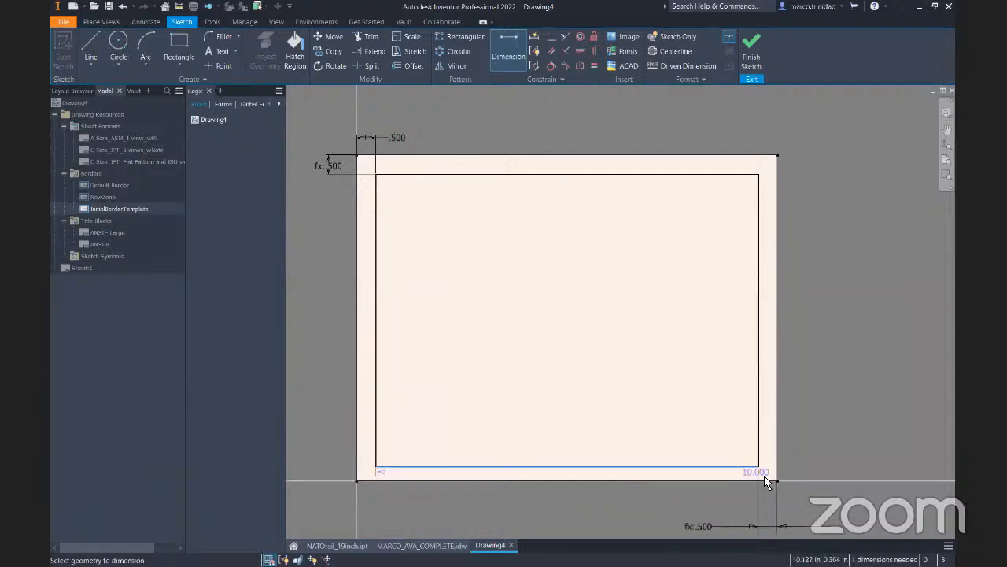
left_click(808, 442)
left_click(394, 141)
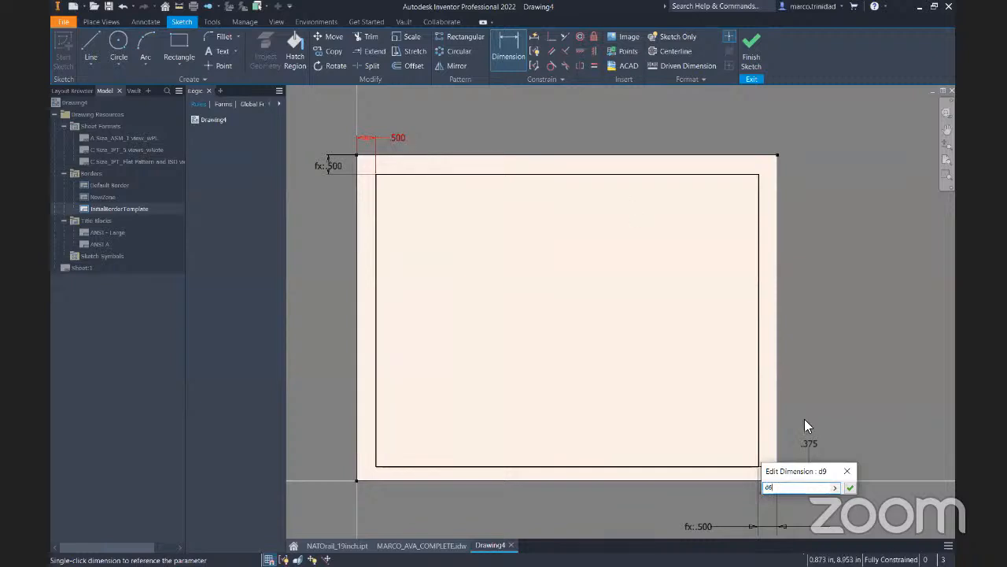
left_click(850, 487)
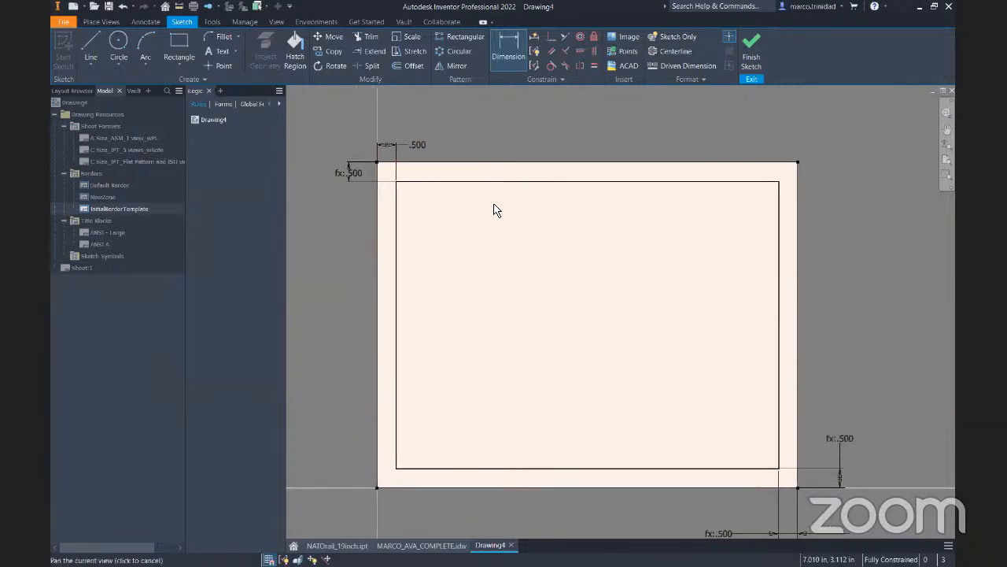
Set the left margin dimension d6 to 0.25 in and move its text clear of the border's upper-left corner
left_click(414, 143)
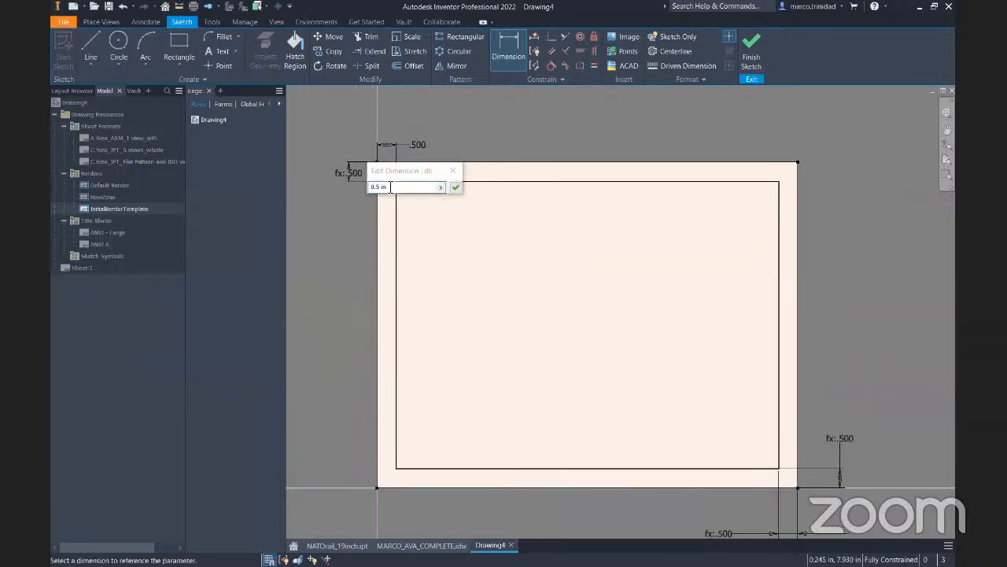
left_click(381, 187)
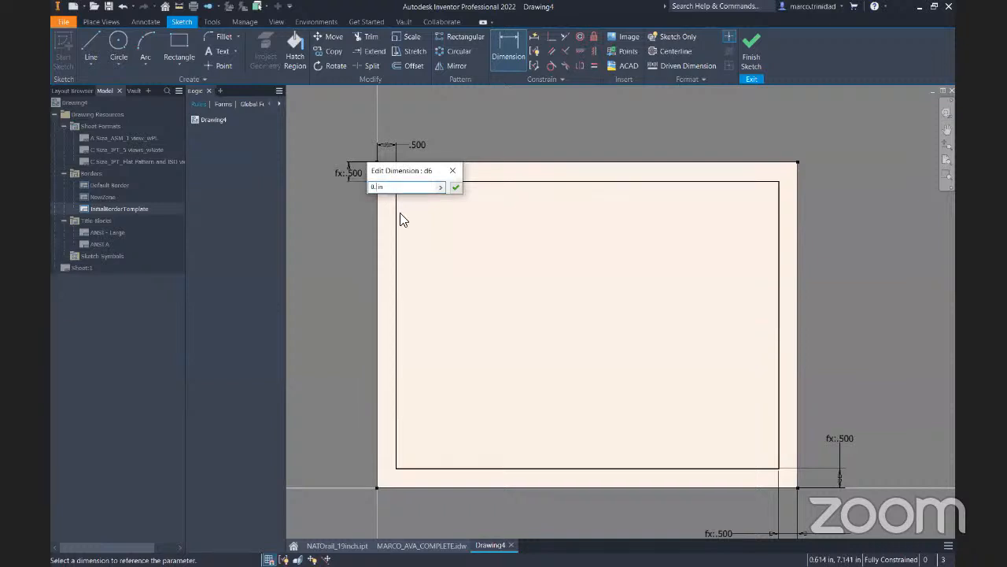
type("25")
key("Return")
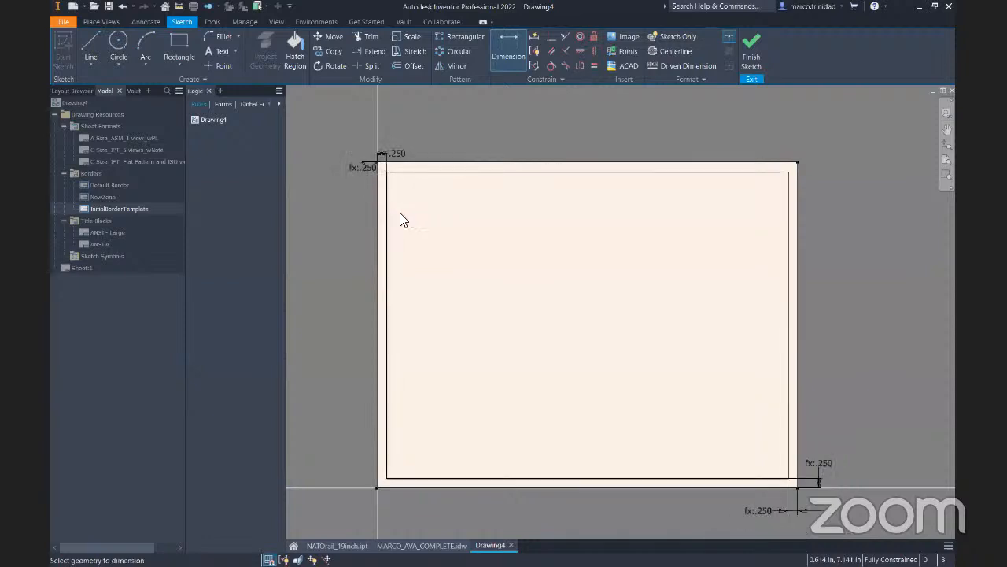
double_click(393, 153)
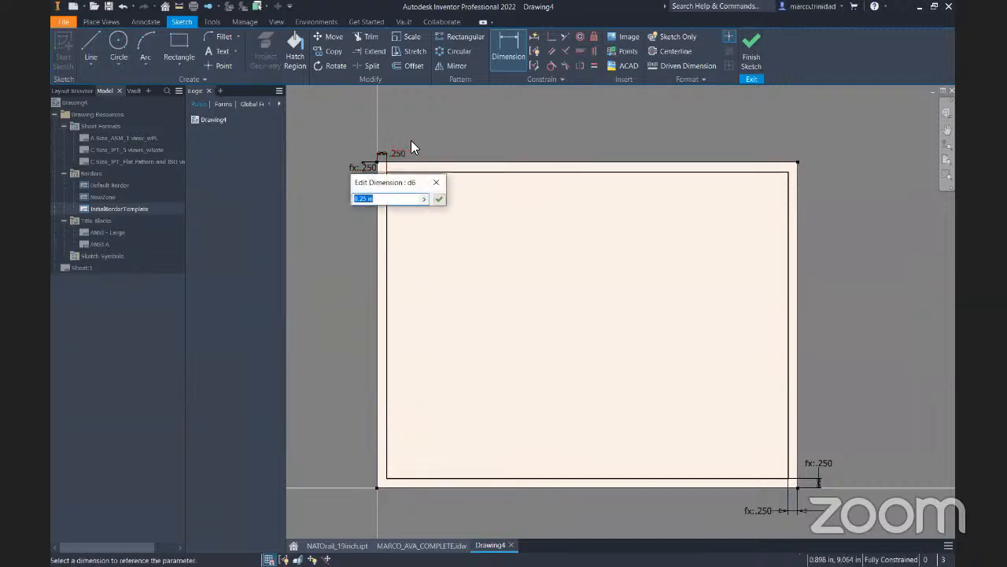
left_click(438, 196)
key("Escape")
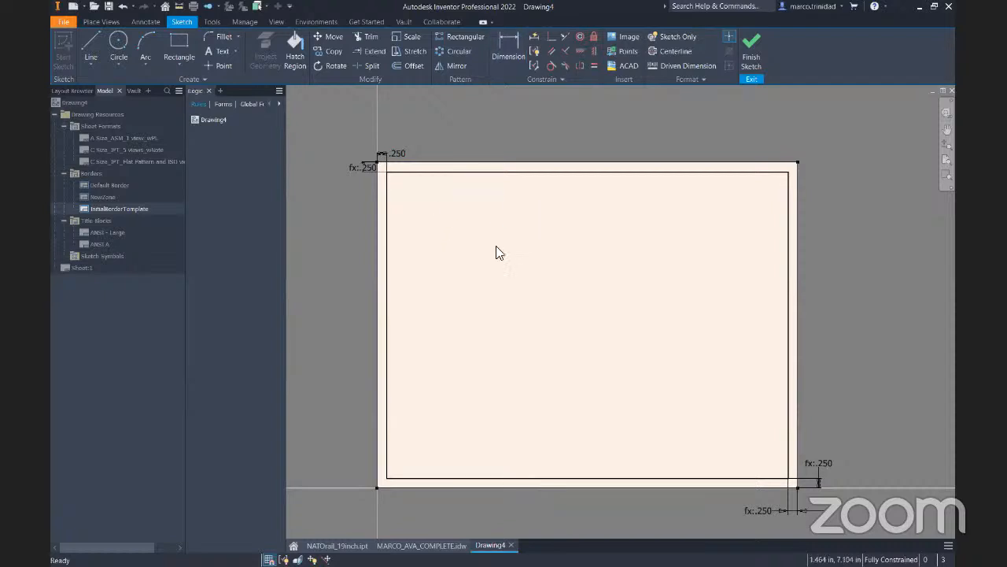
left_click_drag(403, 158, 421, 138)
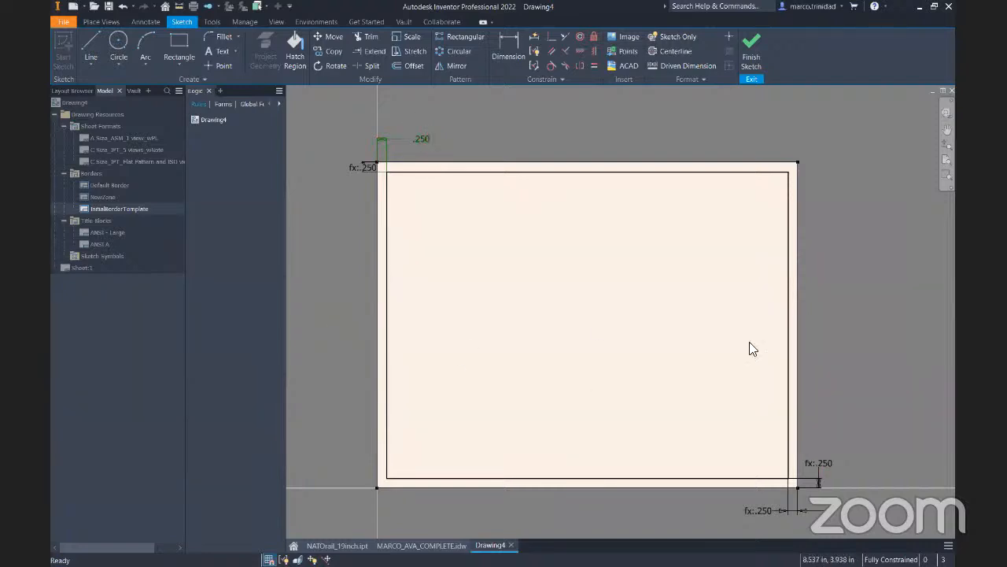
Finish the border sketch and save the border under the name KETIVBorder
left_click(752, 48)
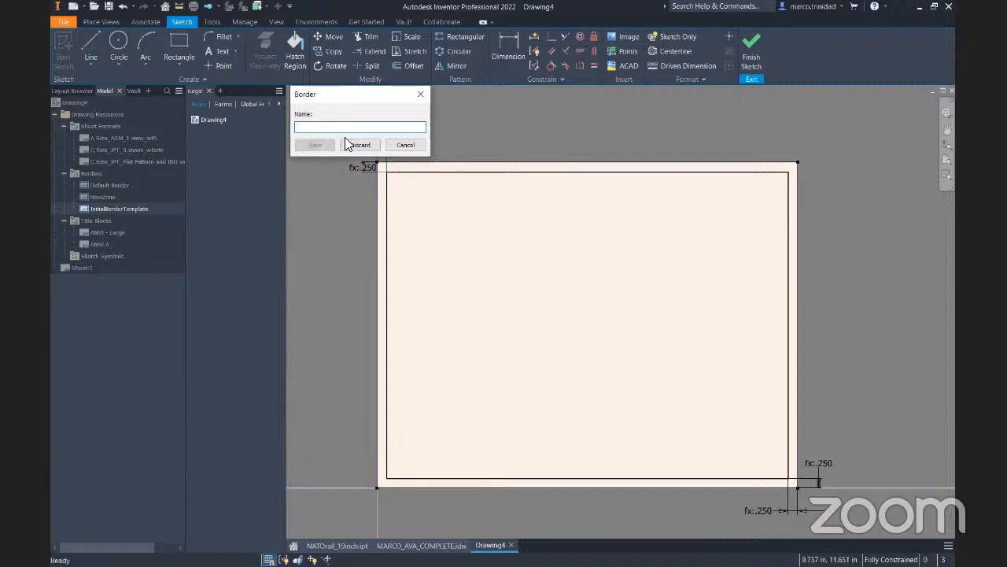
type("KETIVBorder")
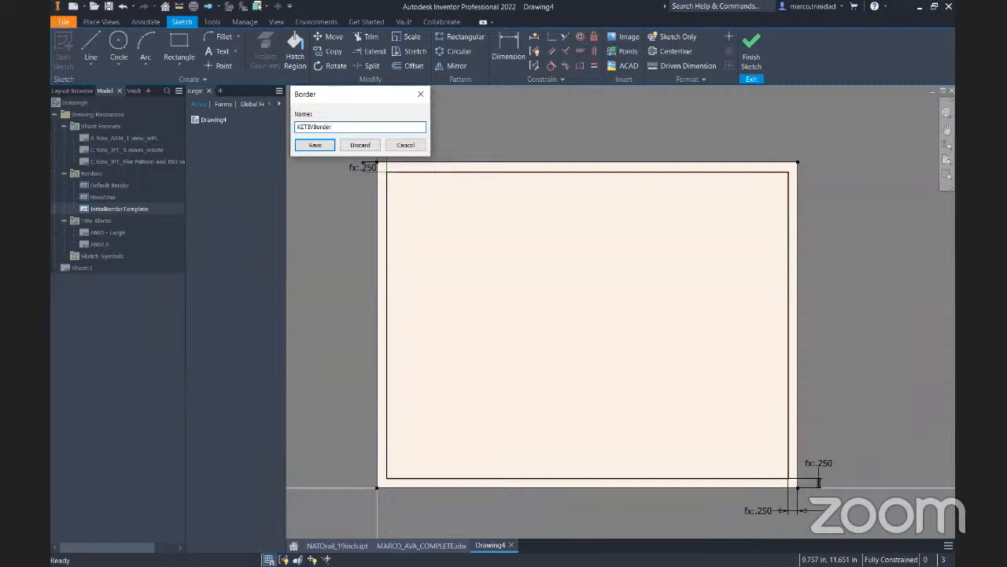
key("Return")
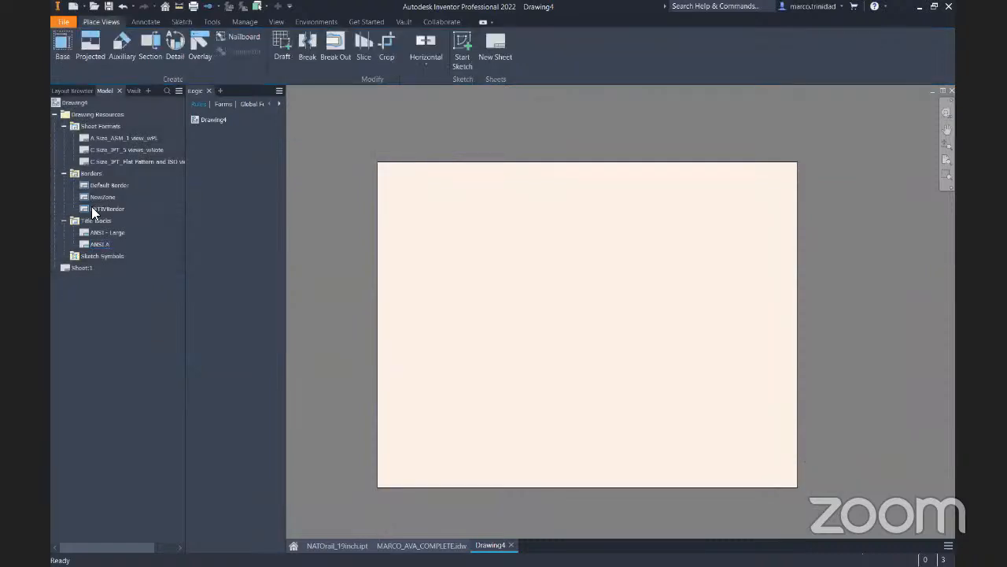
Insert the KETIVBorder border on the empty sheet and expand Sheet:1 to list its contents
double_click(100, 209)
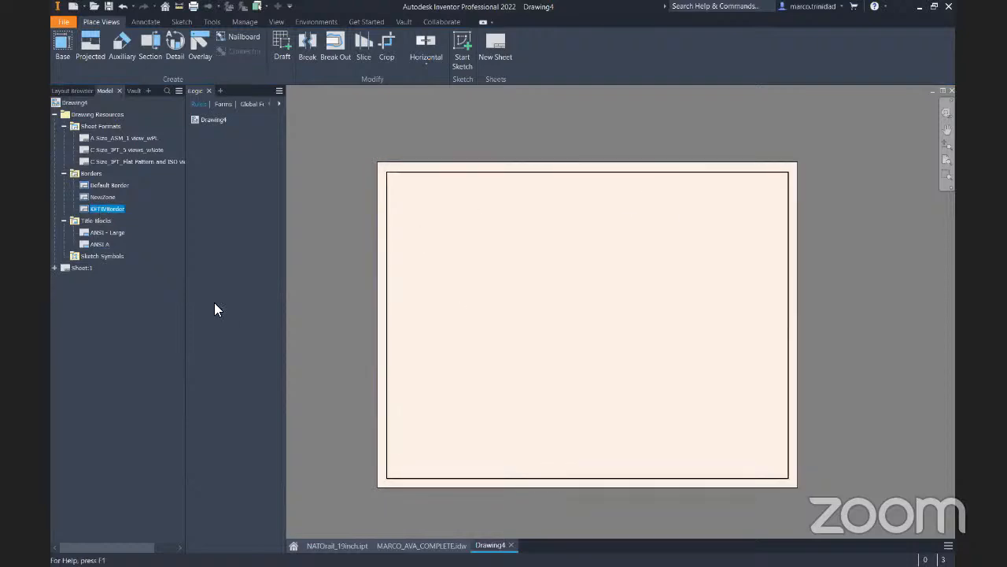
left_click(57, 269)
left_click(99, 223)
scroll(471, 333, "up", 3)
middle_click_drag(564, 379, 540, 266)
scroll(540, 266, "down", 3)
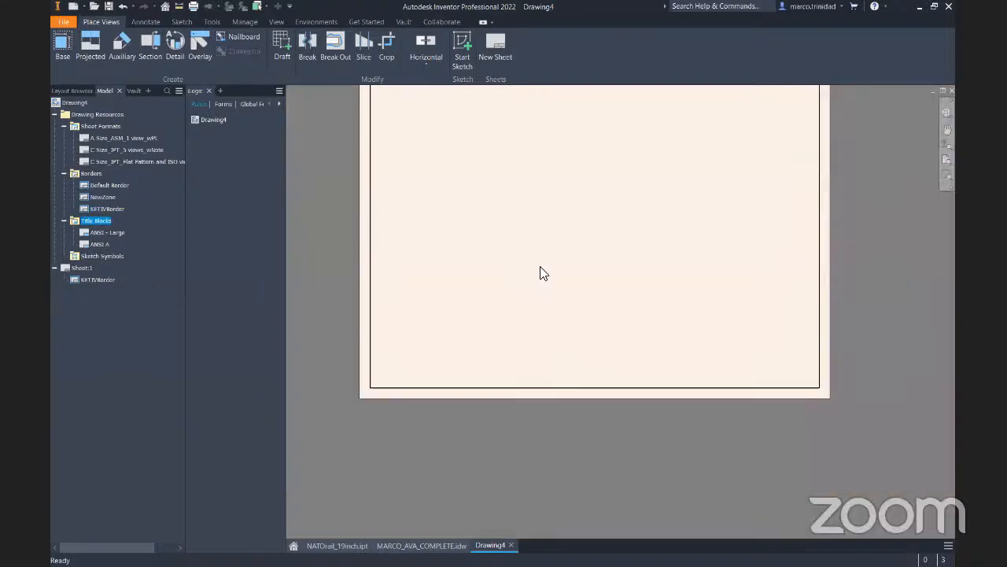
middle_click_drag(702, 308, 687, 381)
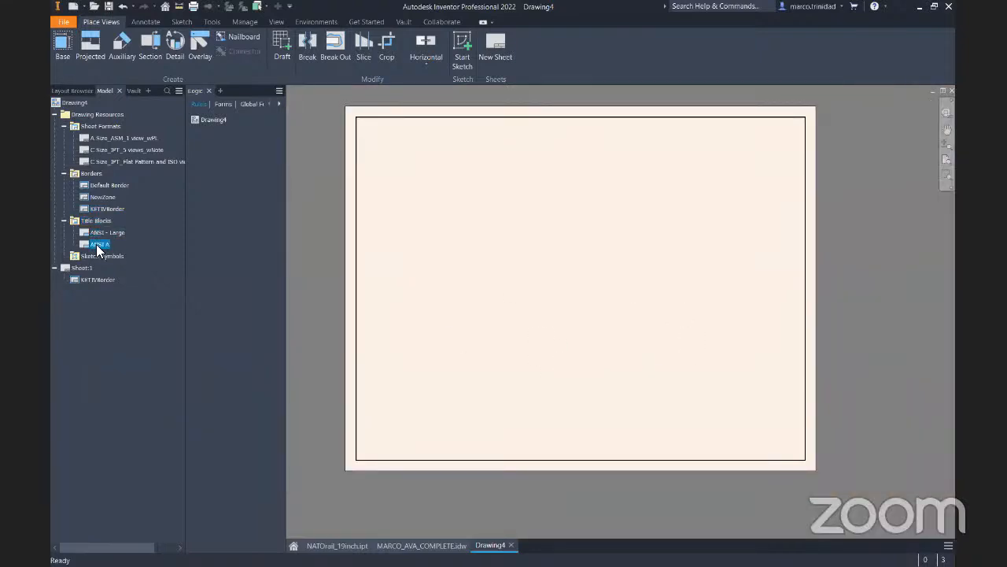
Insert the existing ANSI A title block on the sheet
double_click(96, 244)
scroll(638, 400, "up", 3)
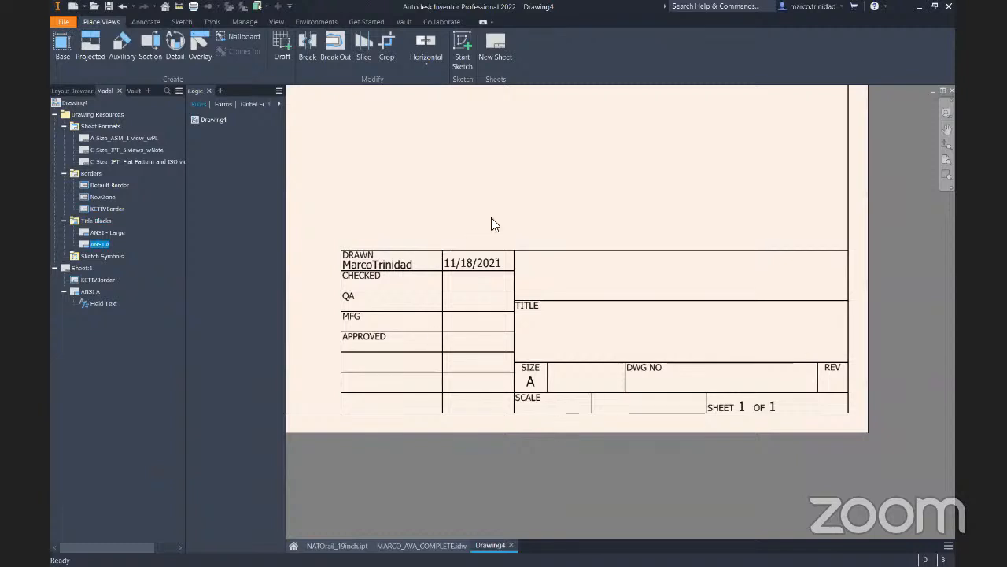
middle_click_drag(433, 224, 446, 216)
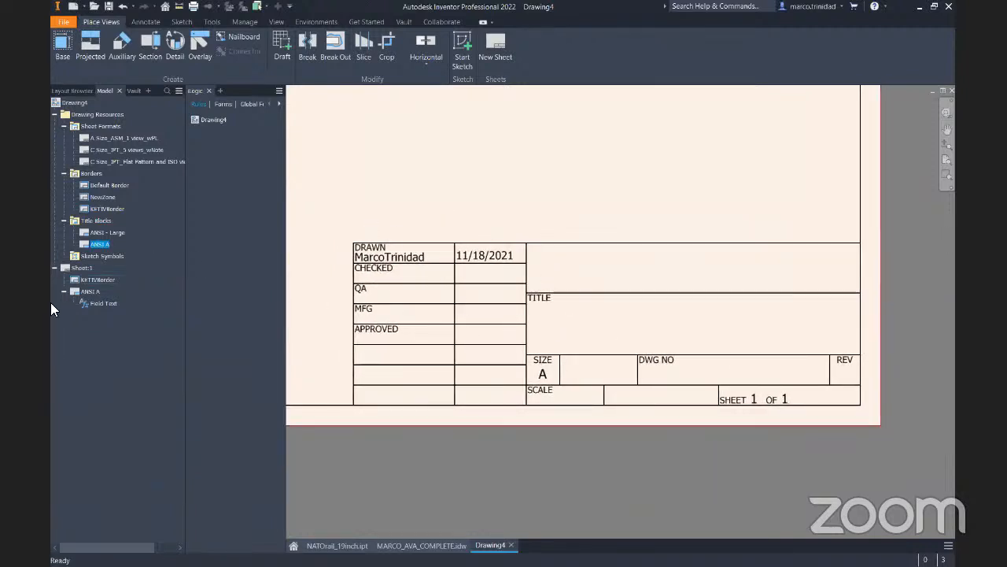
Open the ANSI A title block definition, examine its text fields and dimensions, and close it without saving edits
right_click(99, 245)
left_click(120, 279)
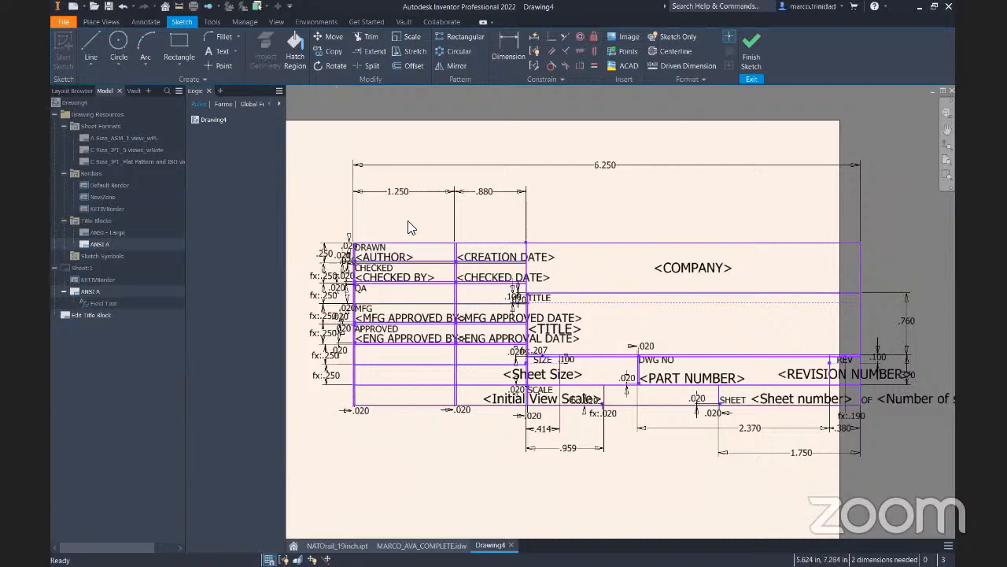
scroll(408, 220, "up", 5)
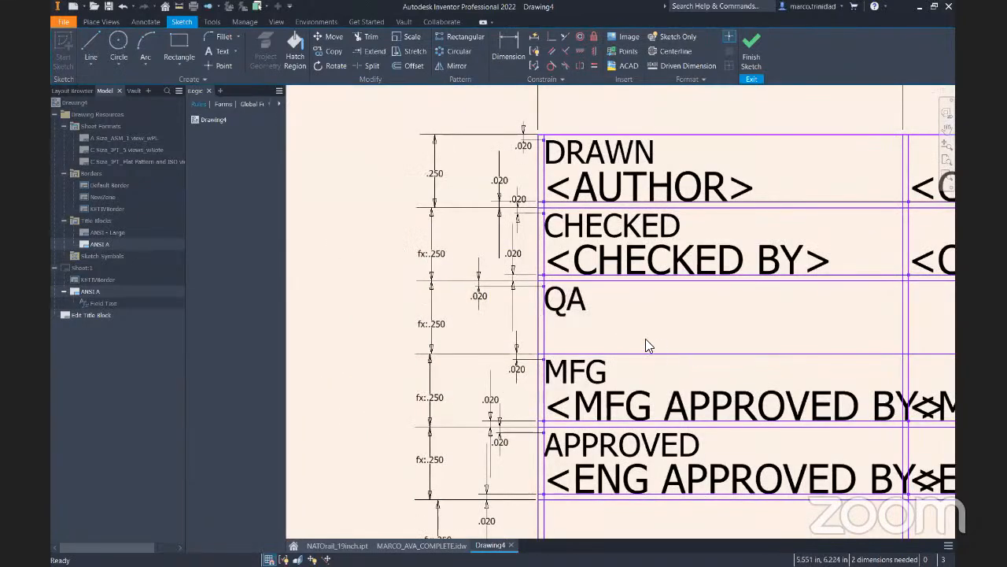
scroll(665, 334, "down", 4)
middle_click_drag(702, 324, 515, 296)
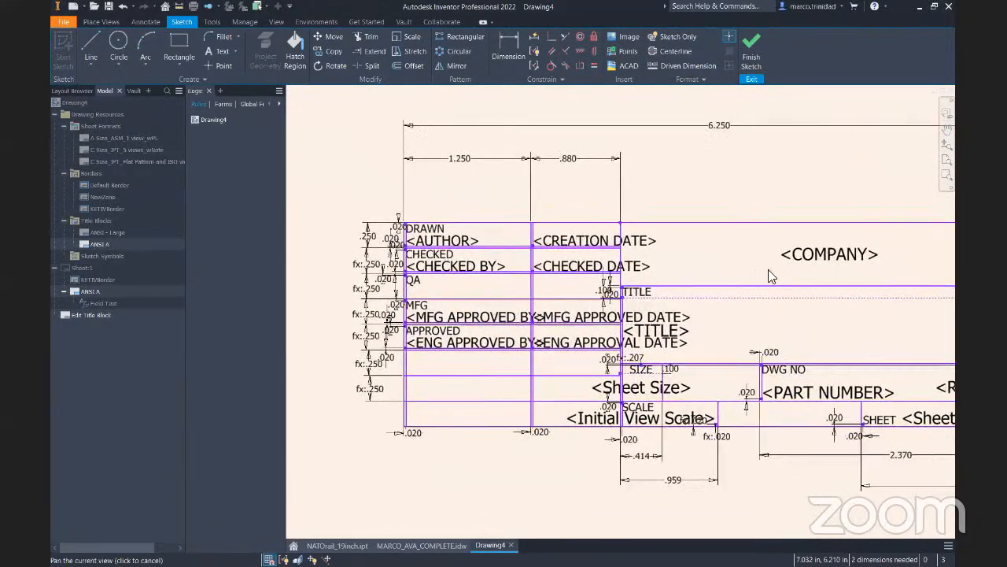
mouse_move(768, 269)
middle_mouse_down()
mouse_move(741, 268)
mouse_move(701, 224)
middle_mouse_up()
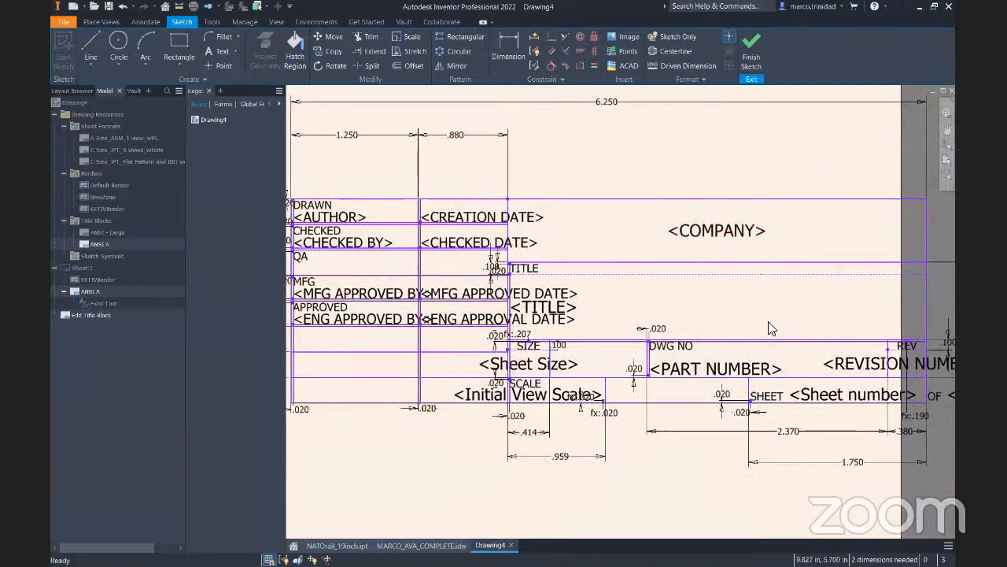
left_click(756, 47)
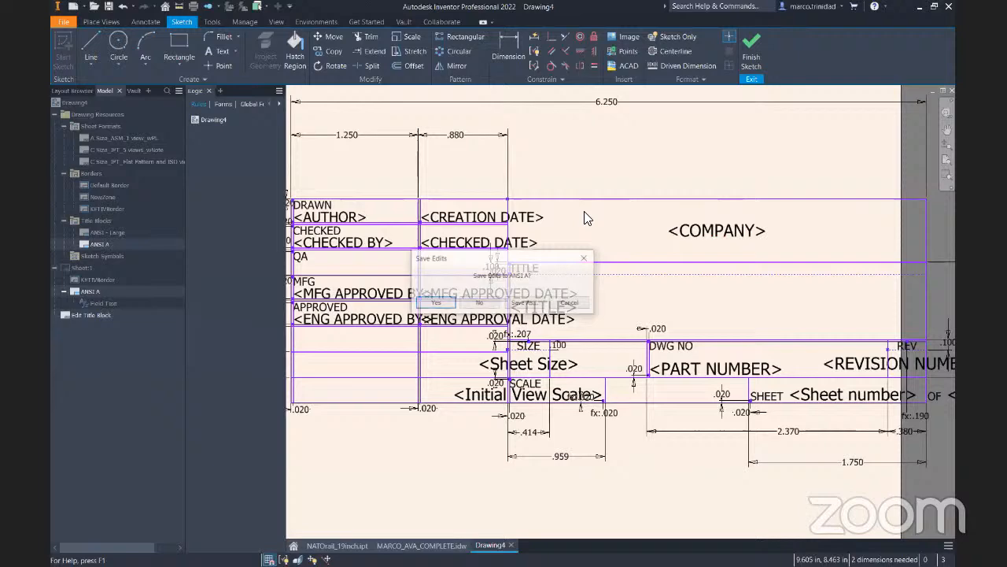
left_click(479, 304)
middle_click_drag(575, 295, 669, 296)
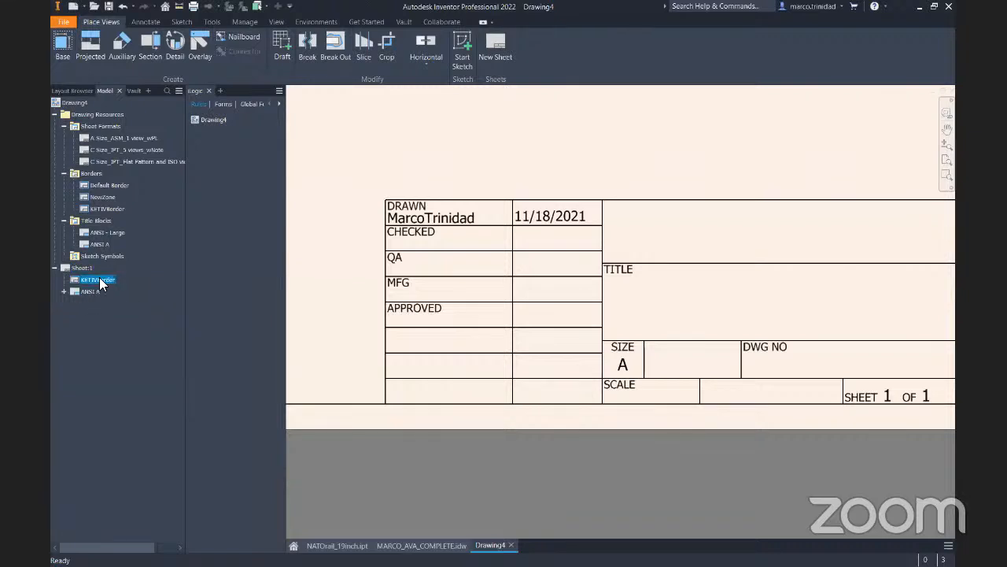
Delete the ANSI A title block from the sheet and start defining a new title block
right_click(86, 291)
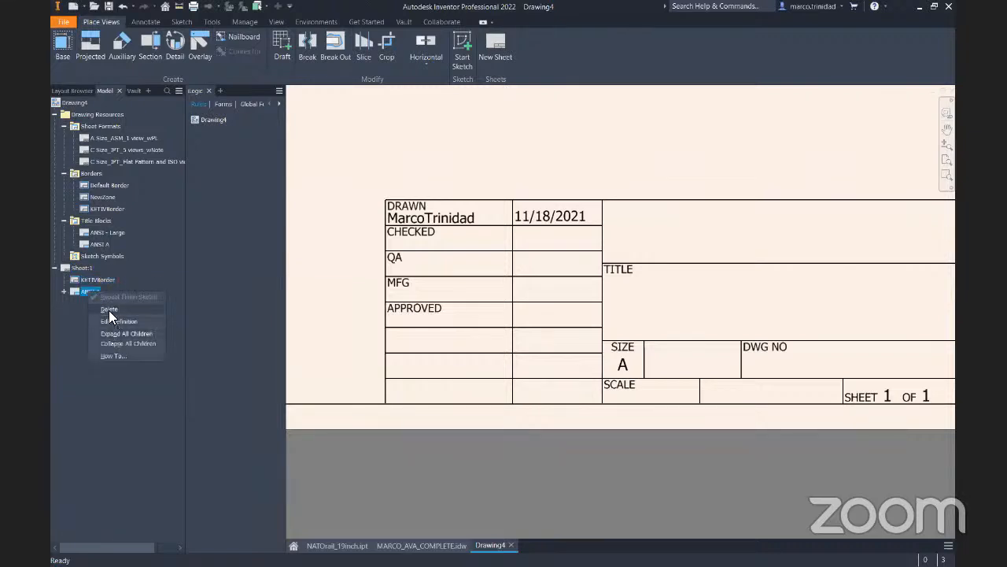
left_click(108, 309)
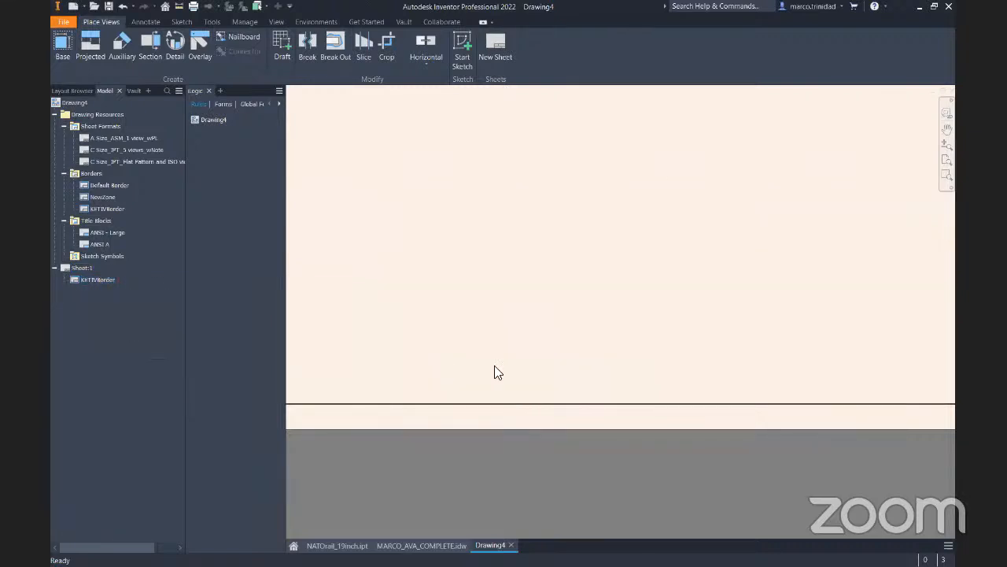
right_click(96, 222)
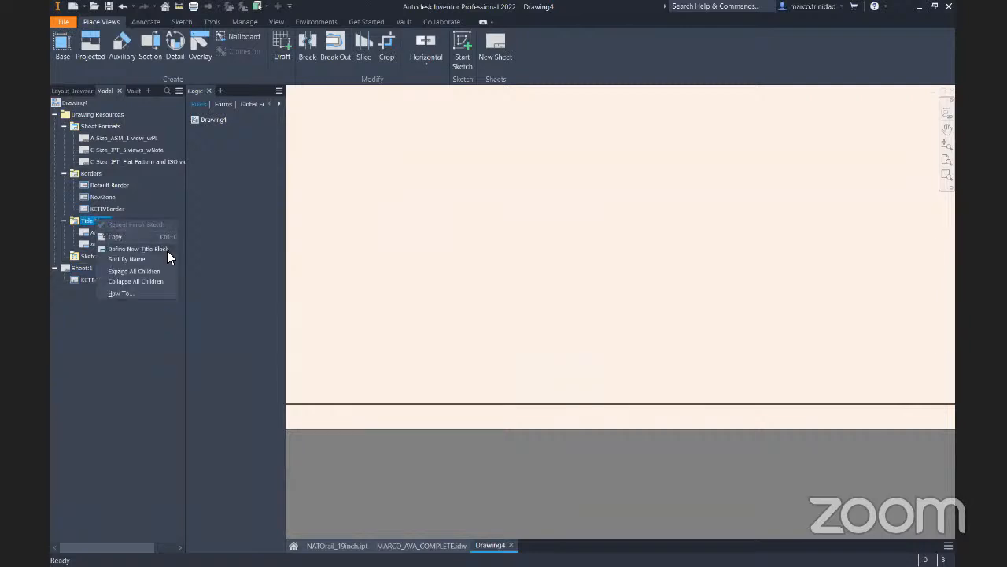
left_click(113, 362)
right_click(96, 219)
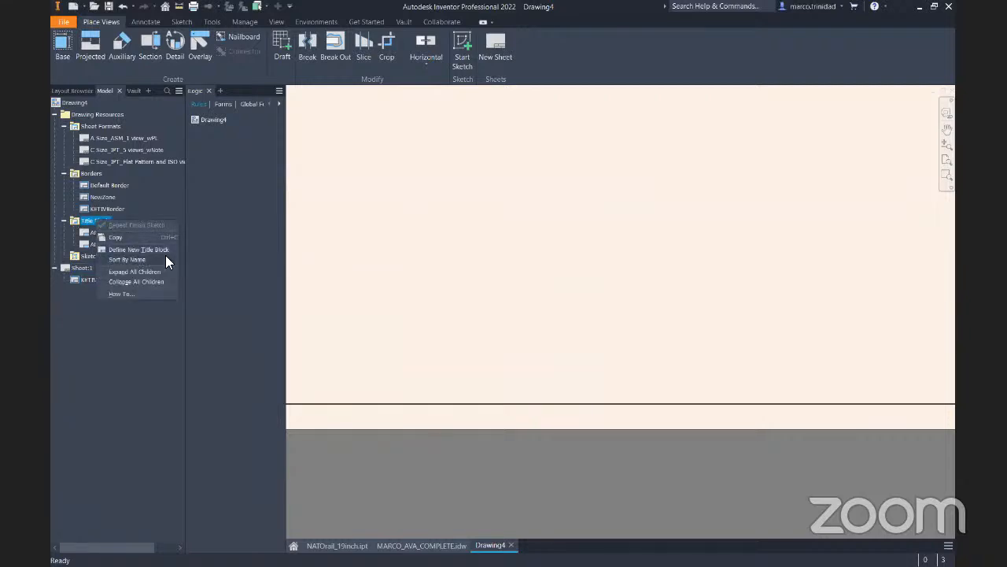
left_click(168, 250)
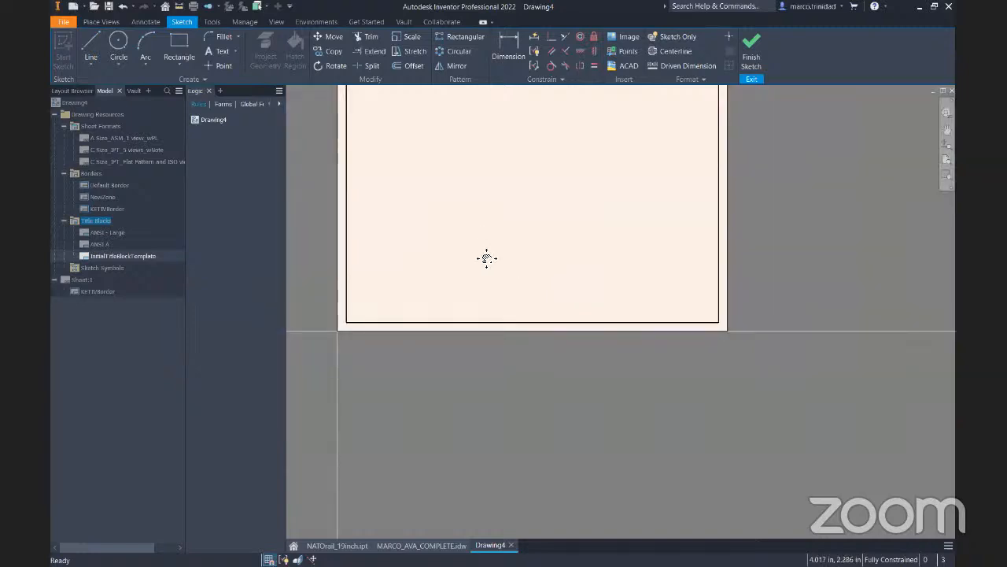
Sketch a rectangle about 4 in wide in the middle of the sheet as the title block outline
key("r")
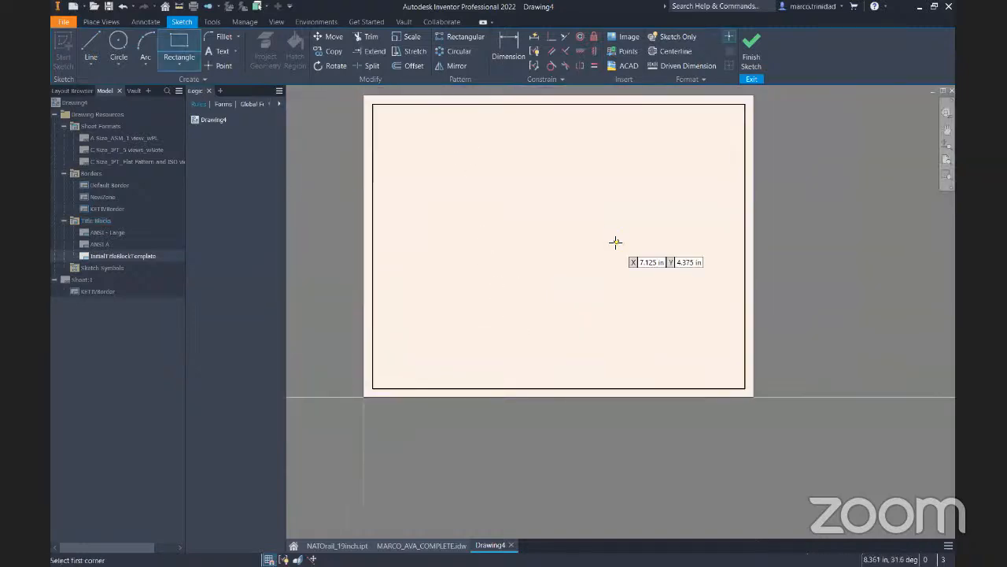
left_click(492, 250)
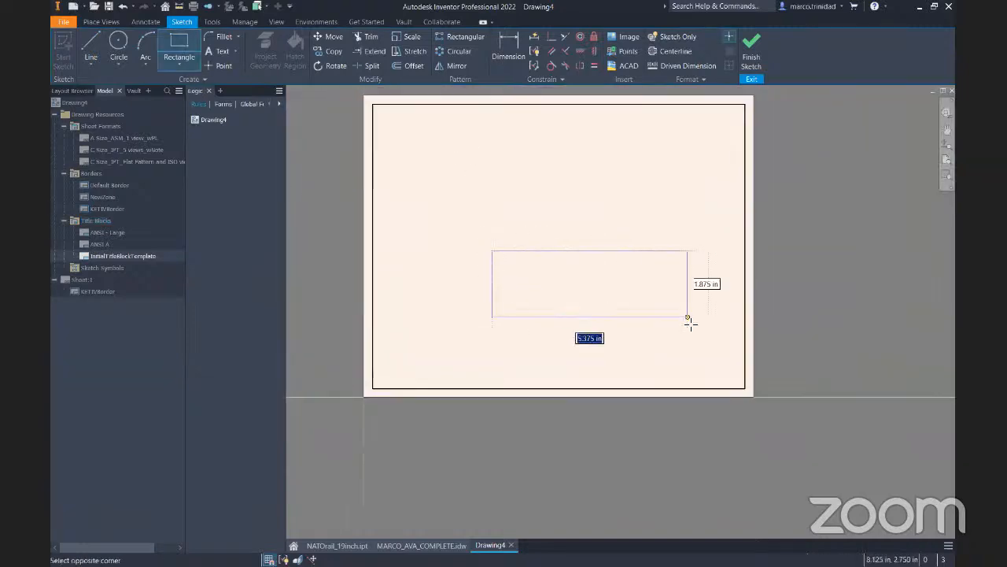
left_click(636, 305)
scroll(555, 291, "down", 5)
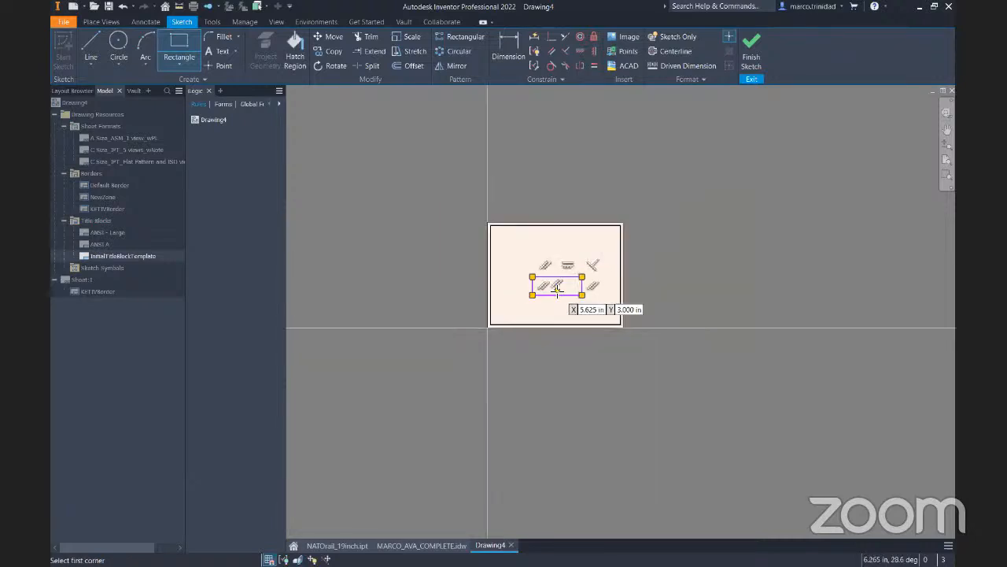
scroll(555, 290, "up", 6)
middle_click_drag(618, 252, 661, 286)
scroll(645, 268, "up", 3)
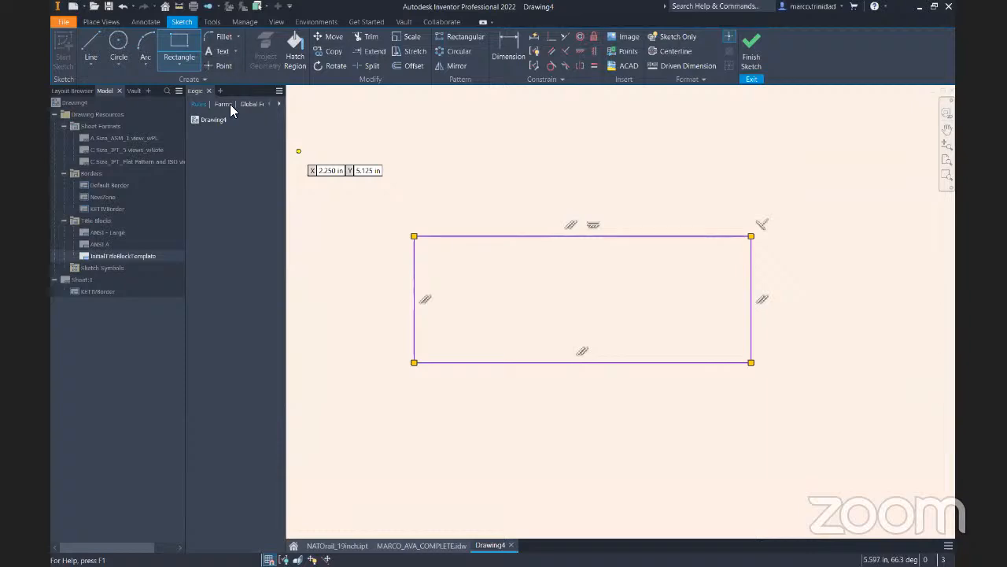
key("Escape")
Dimension the title block rectangle to 2 in high and 5 in wide
left_click(519, 53)
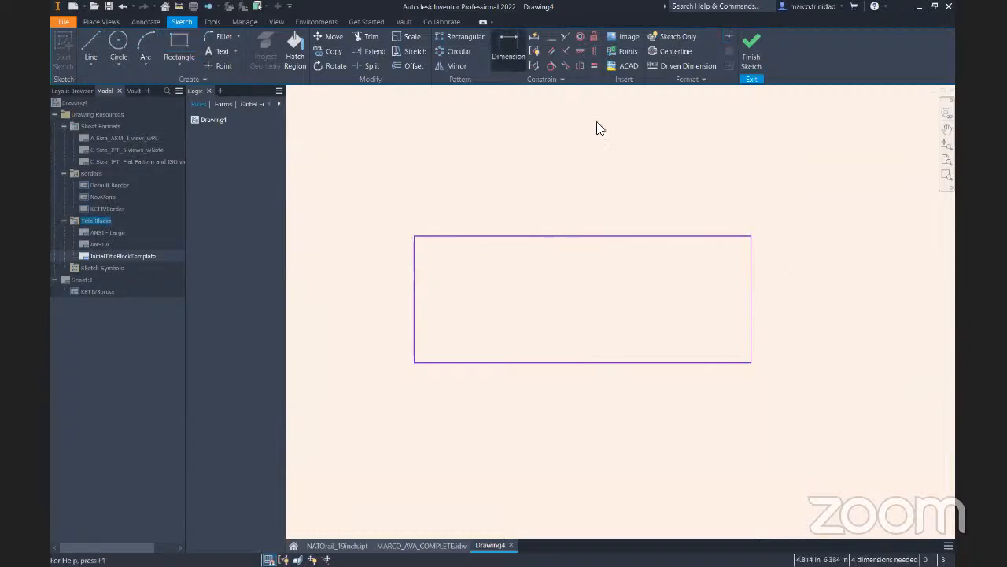
left_click(619, 237)
left_click(637, 363)
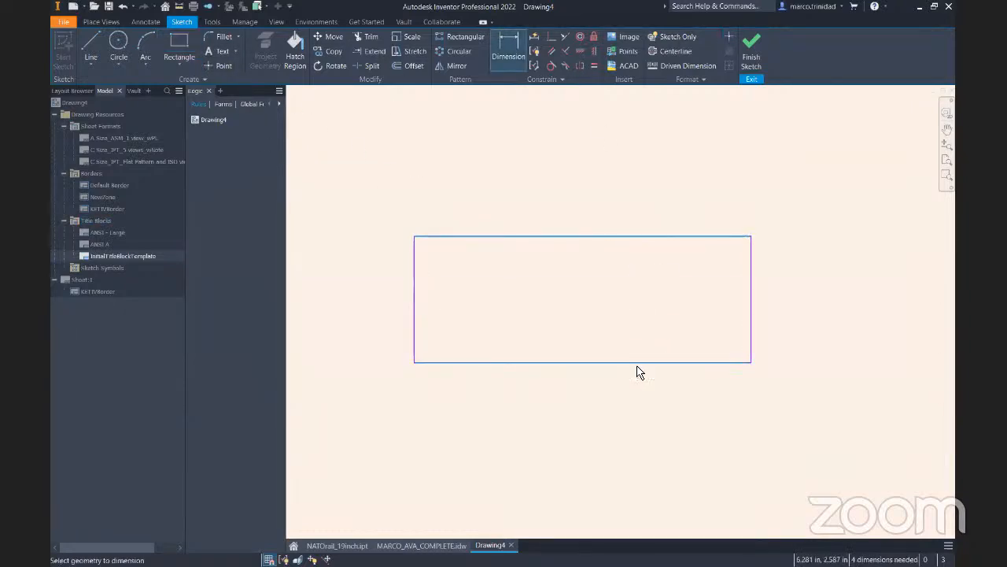
left_click(327, 305)
type("2")
key("Return")
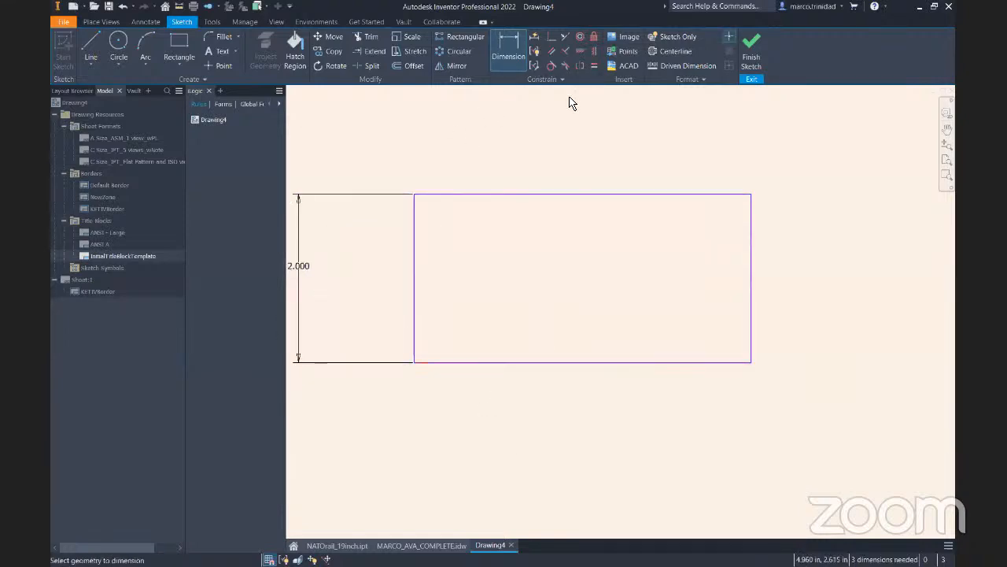
left_click(533, 364)
left_click(567, 434)
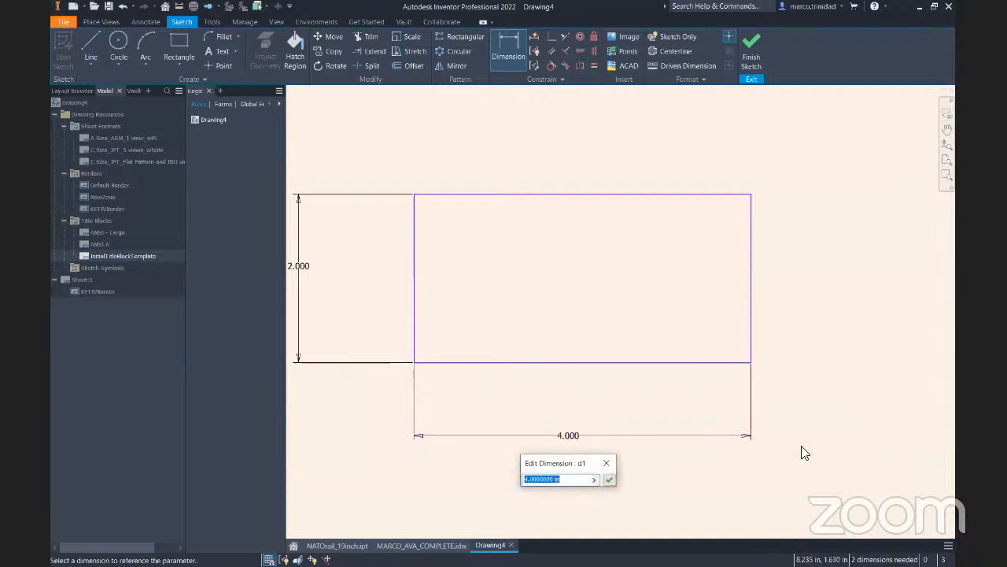
type("5")
key("Return")
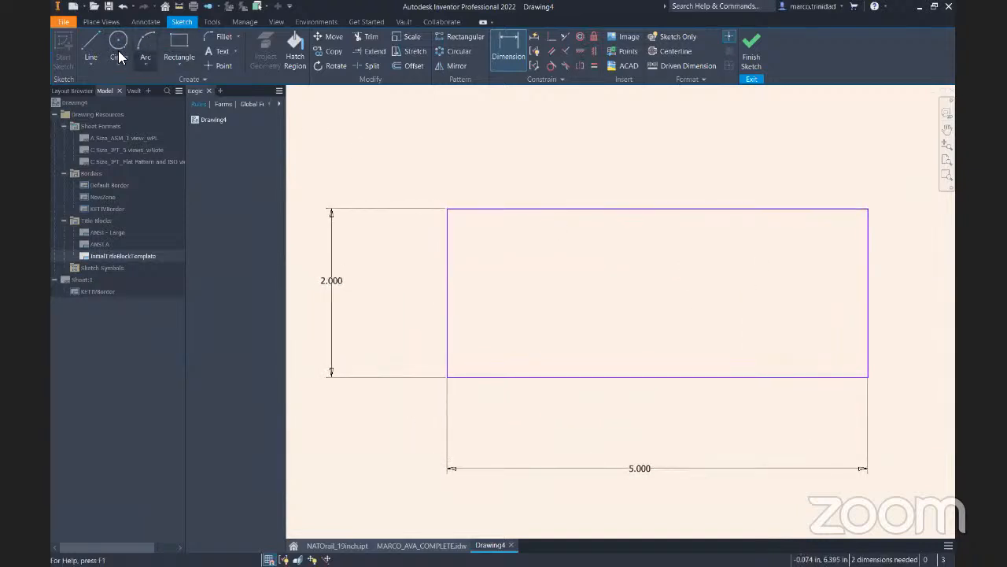
Draw a vertical line from the midpoint of the rectangle's top edge down to its bottom edge
left_click(90, 43)
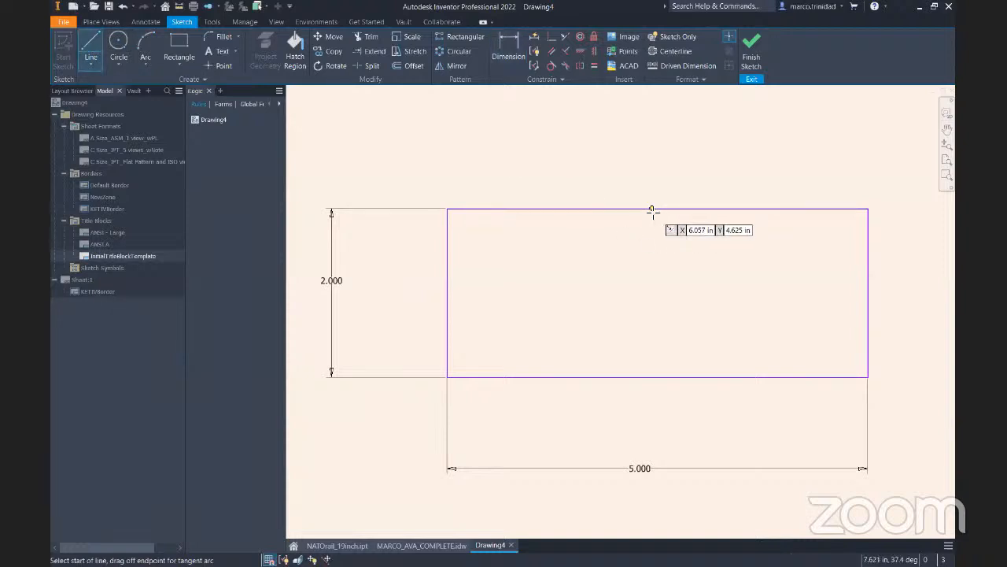
scroll(657, 209, "up", 3)
scroll(668, 206, "down", 3)
left_click(670, 211)
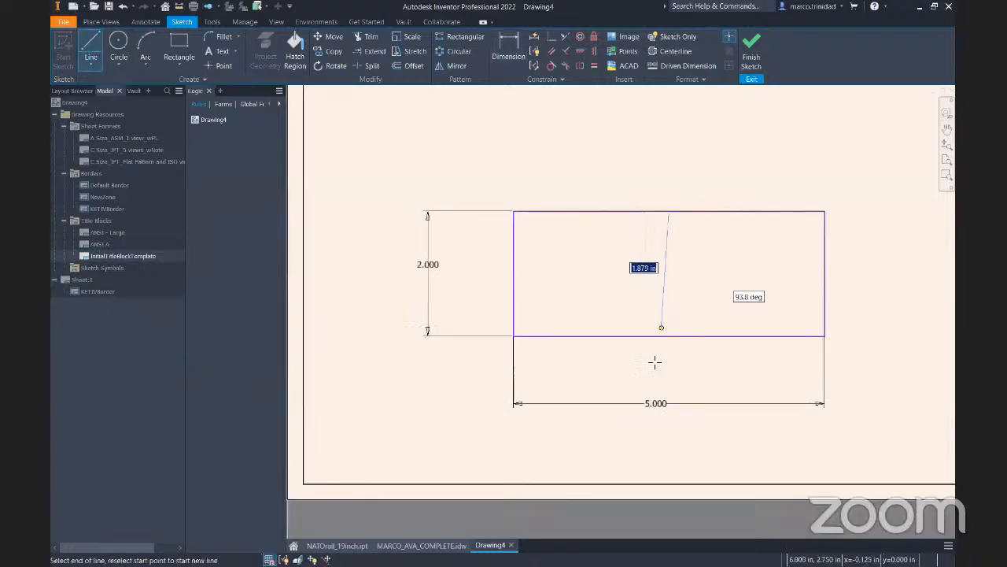
double_click(669, 336)
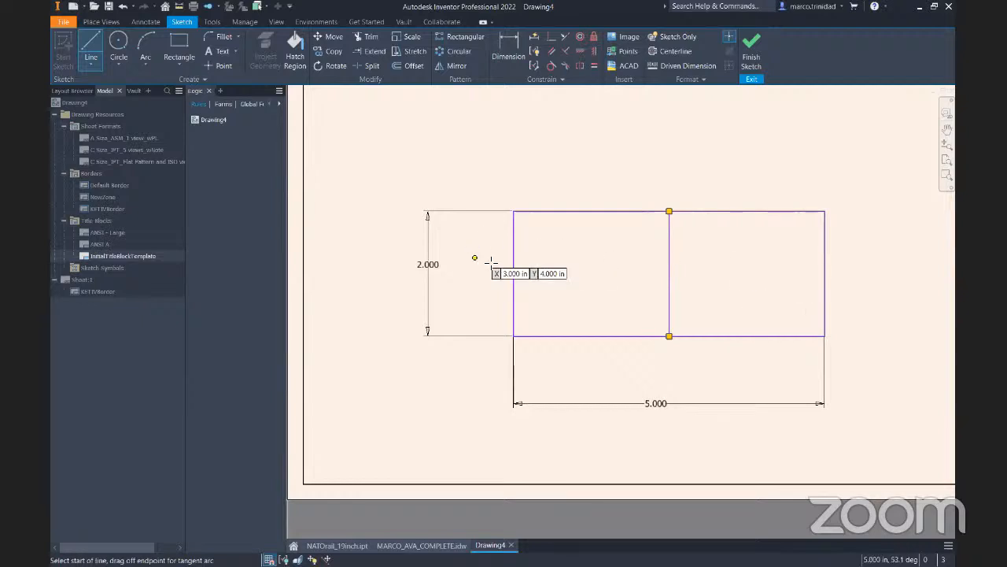
Draw three horizontal lines across the full width of the rectangle, at about Y 4.25, 3.375 and 3 in
left_click(515, 234)
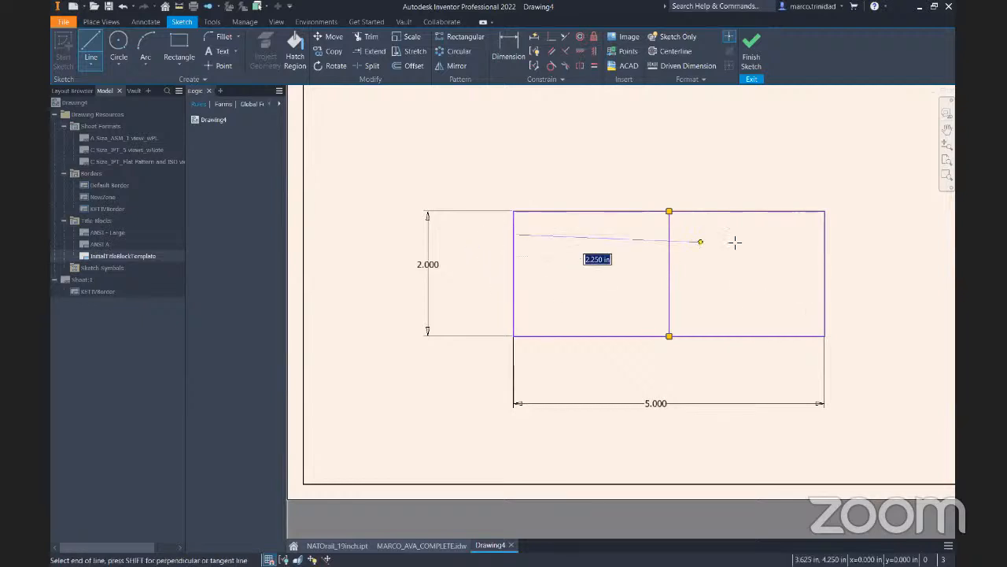
double_click(826, 233)
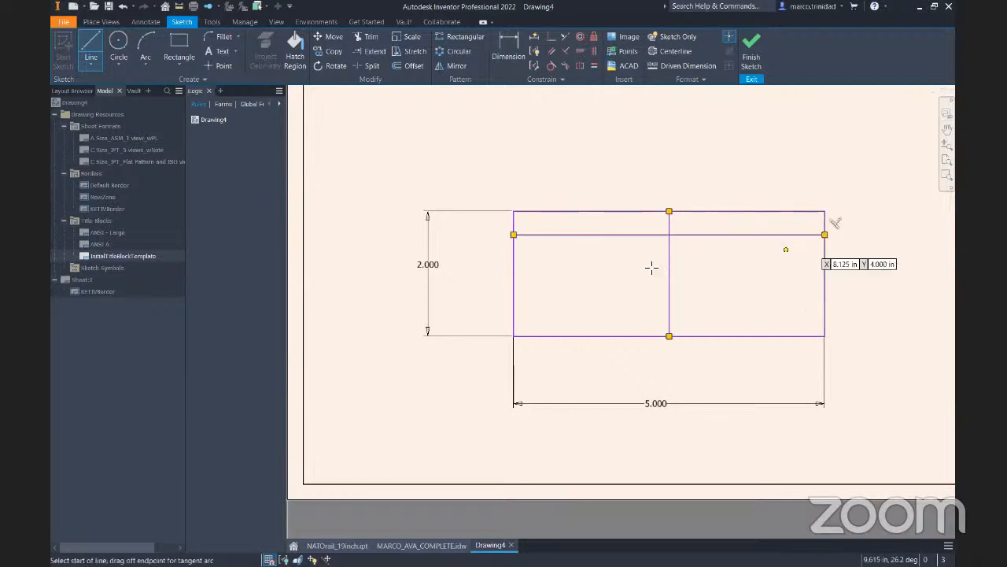
left_click(514, 289)
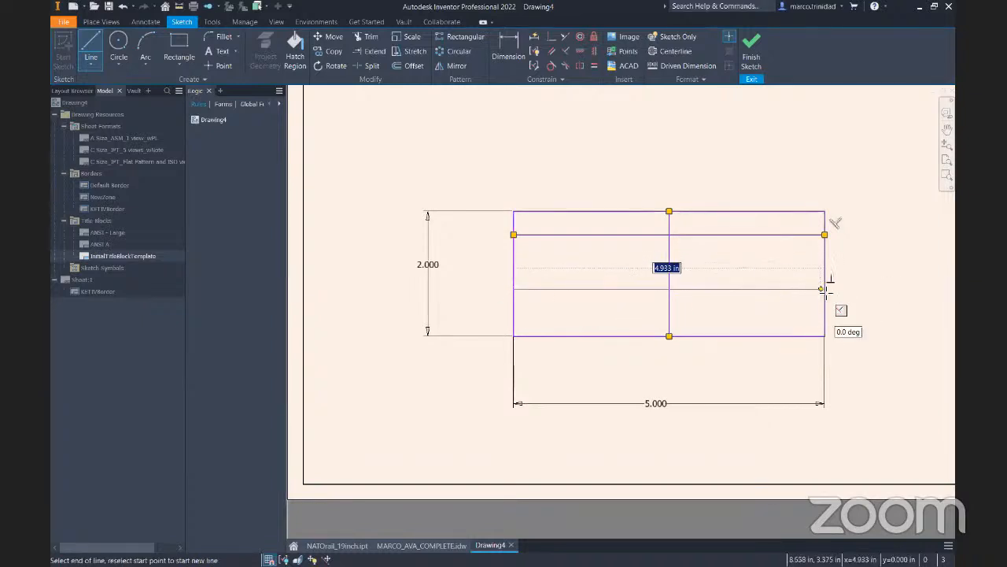
double_click(826, 289)
left_click(513, 313)
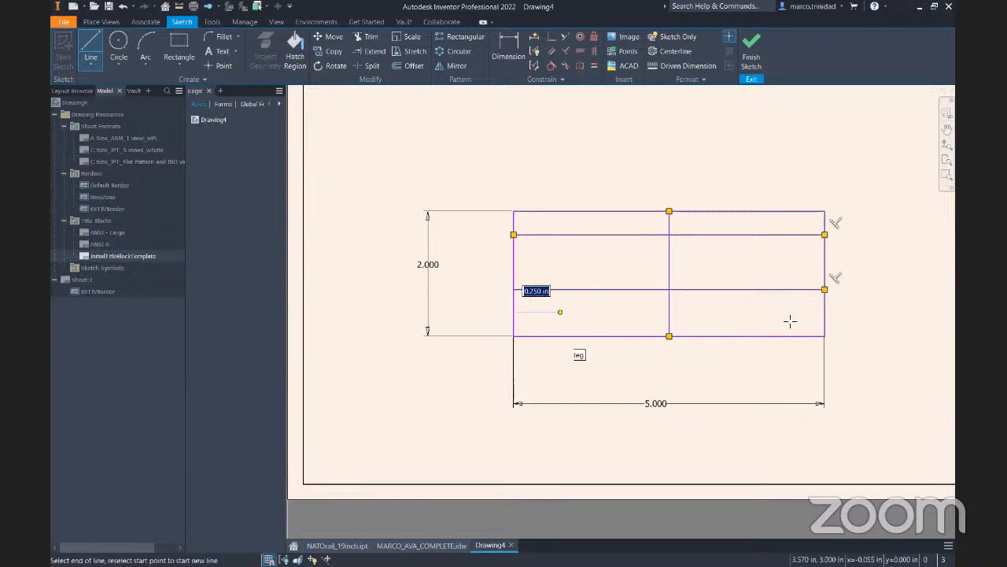
double_click(825, 312)
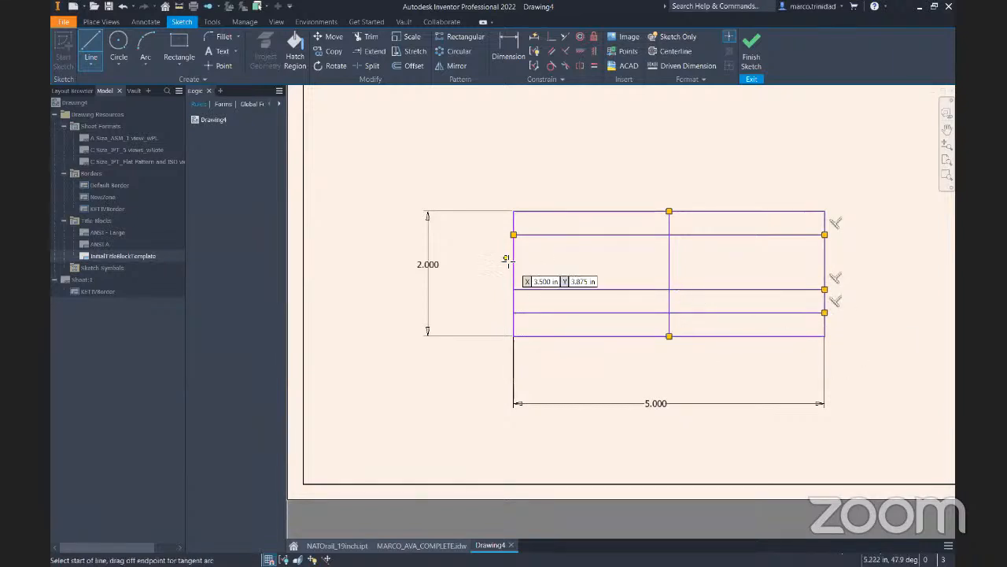
Dimension the title block's top row to 0.5 in high, measured from the upper edge to the first horizontal line
scroll(580, 259, "up", 3)
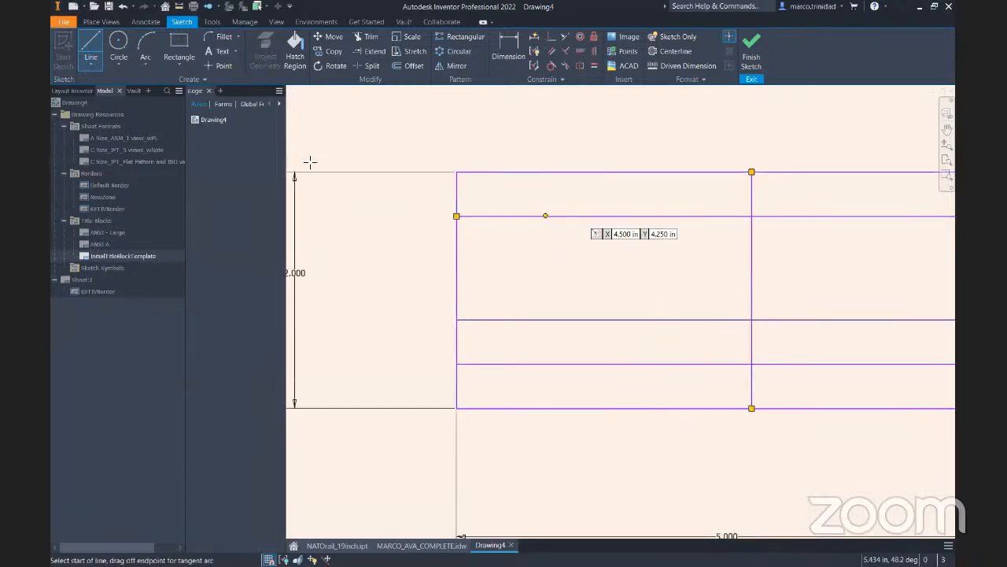
left_click(509, 49)
left_click(499, 216)
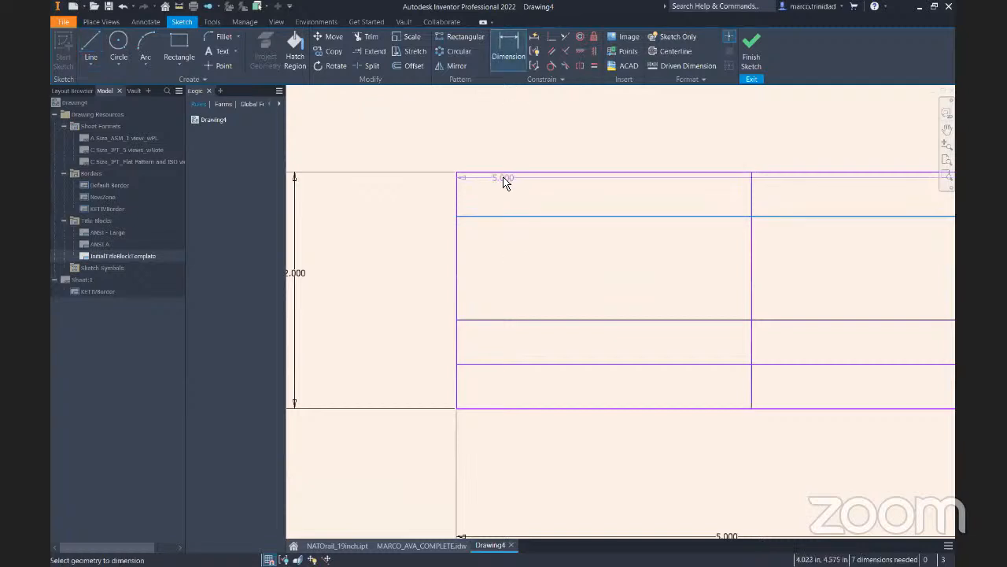
left_click(503, 173)
left_click(375, 197)
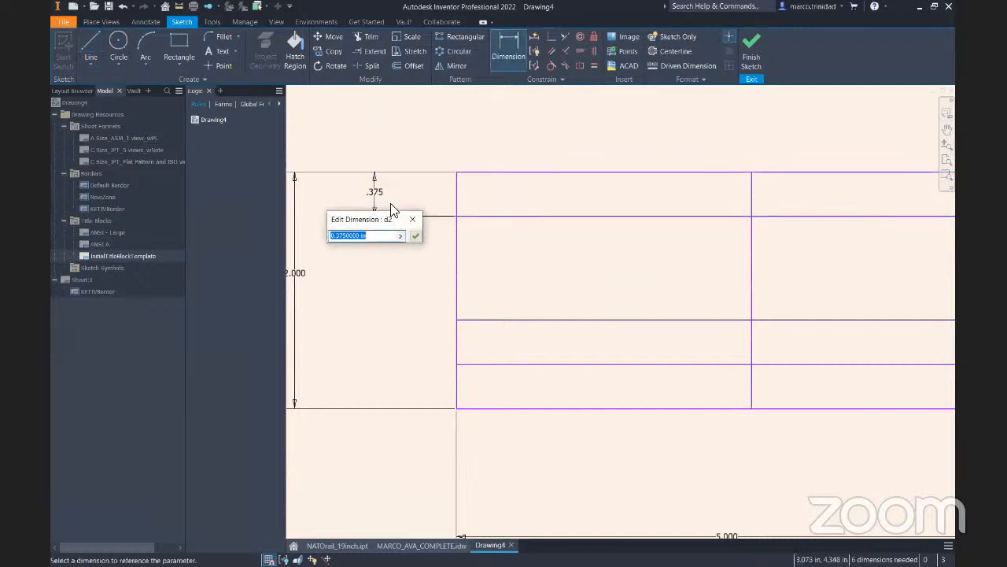
type(".5")
key("Return")
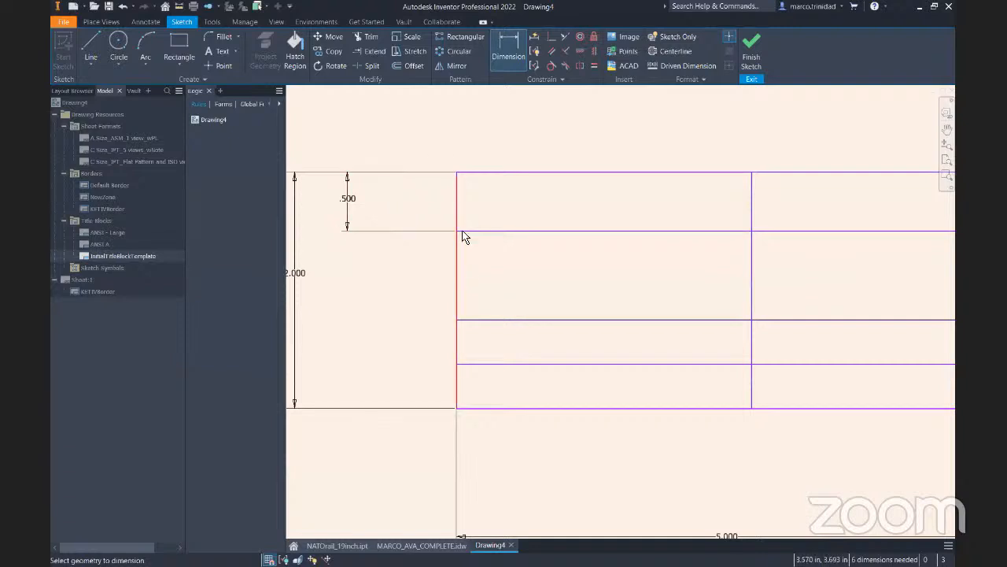
Set the top row's height to 0.75 in
double_click(348, 201)
left_click_drag(339, 243, 228, 234)
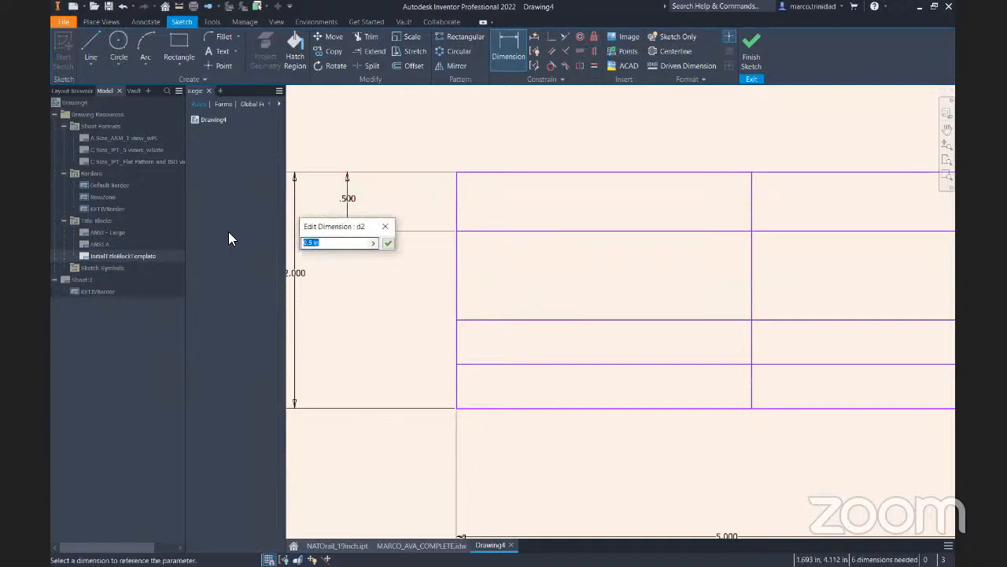
type(".75")
key("Return")
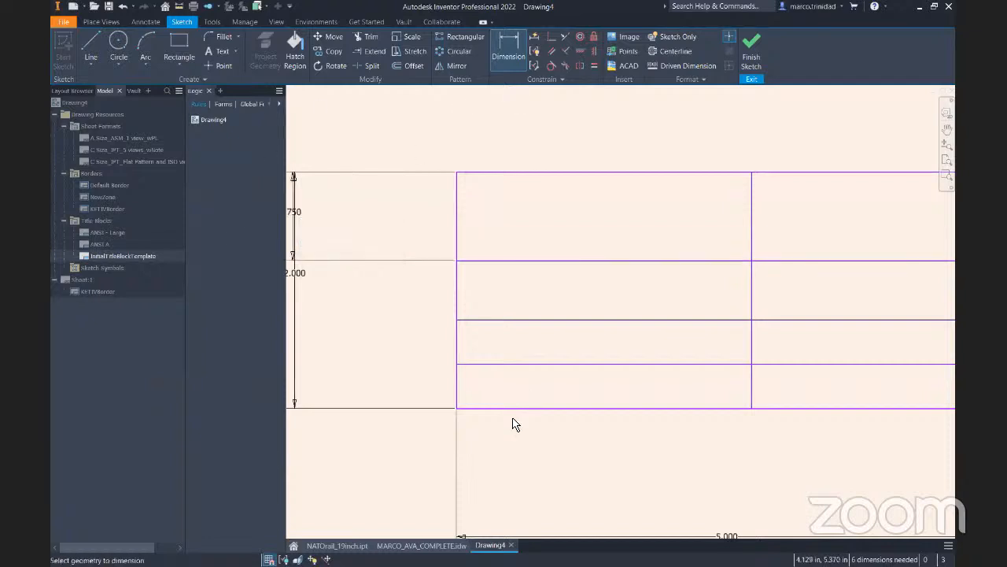
Dimension the second row of the title block to 0.5 in high
left_click(494, 270)
left_click(490, 327)
left_click(400, 292)
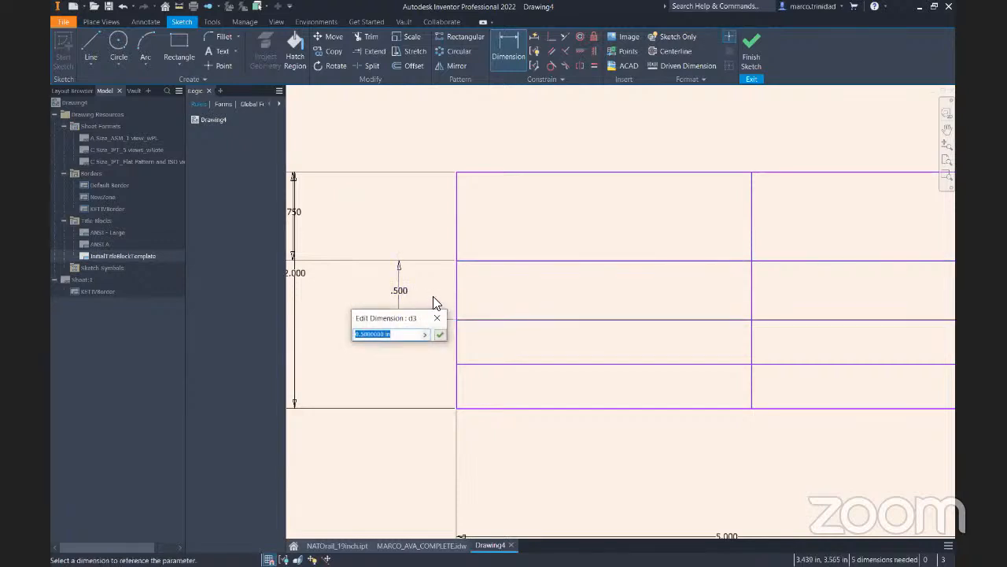
left_click(439, 334)
left_click(504, 365)
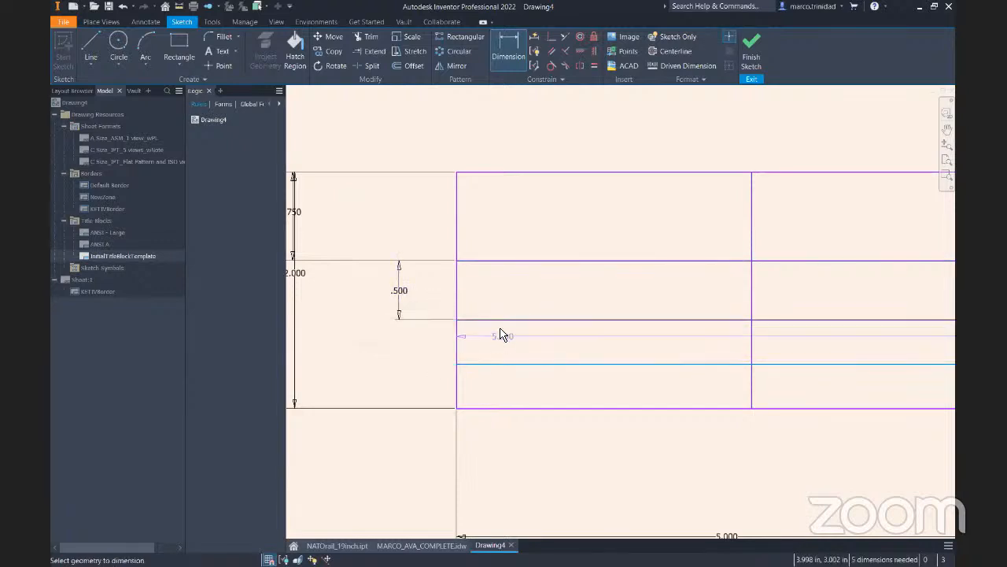
left_click(500, 325)
left_click(540, 351)
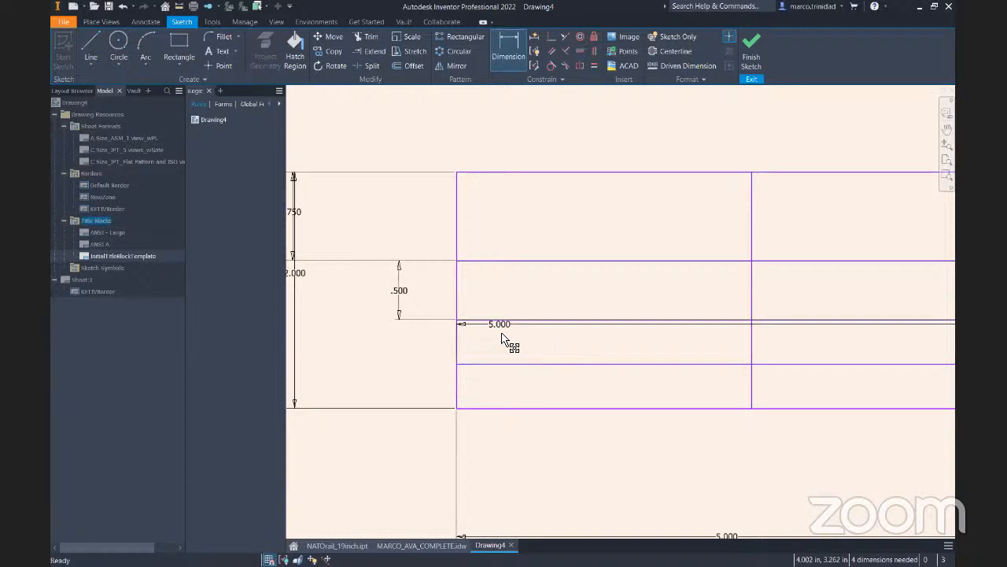
key("ctrl+z")
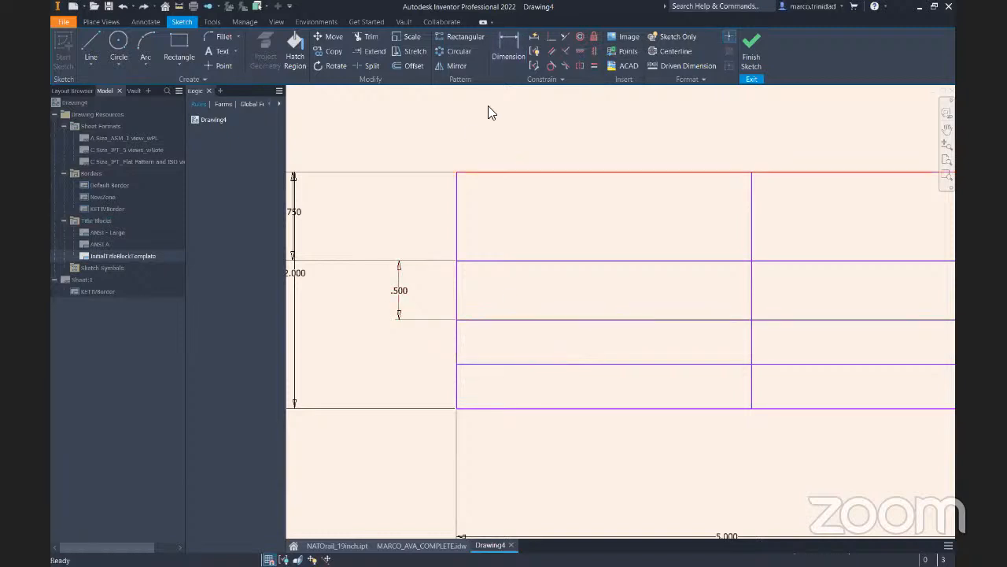
Dimension the third row of the title block to 0.25 in high
left_click(512, 56)
left_click(494, 364)
left_click(506, 320)
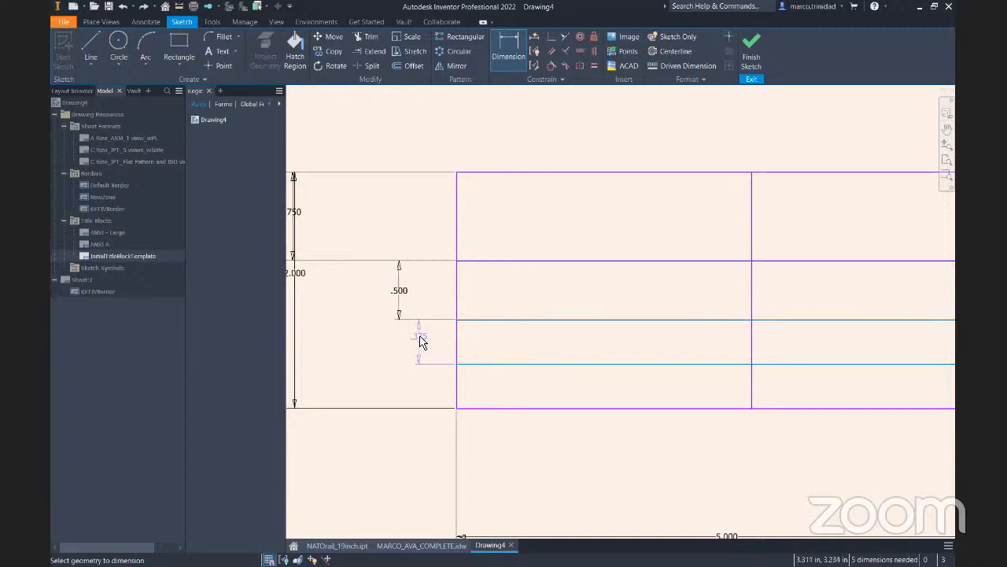
left_click(417, 343)
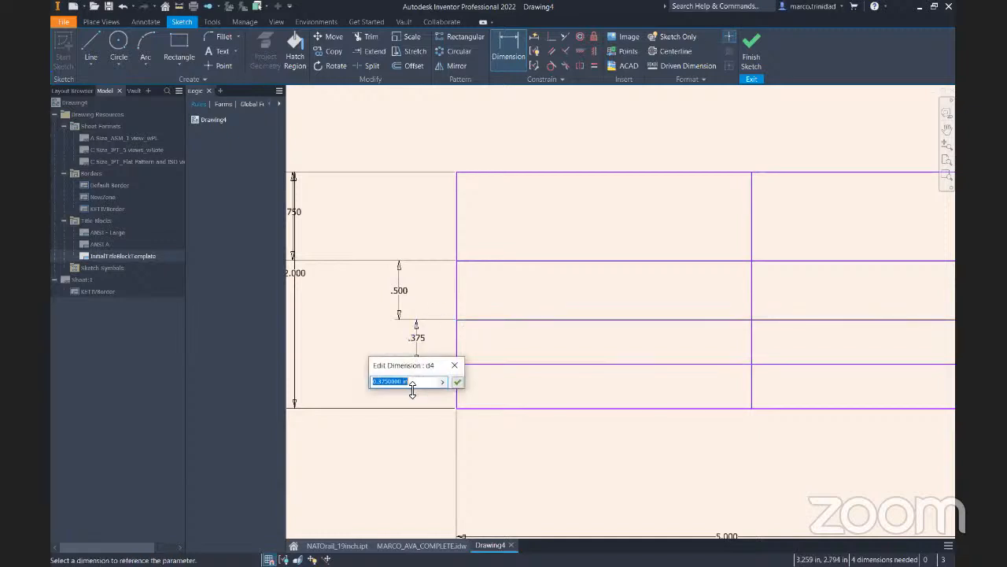
key("BackSpace")
type(".25")
key("Return")
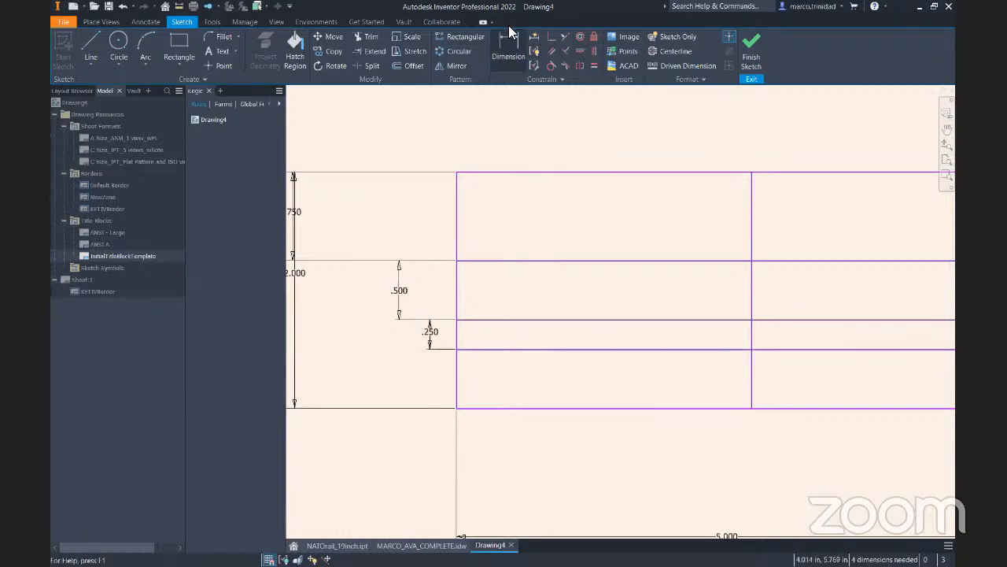
Draw a 2.5 in horizontal line through the bottom row from the rectangle's left edge to the vertical divider
left_click(93, 45)
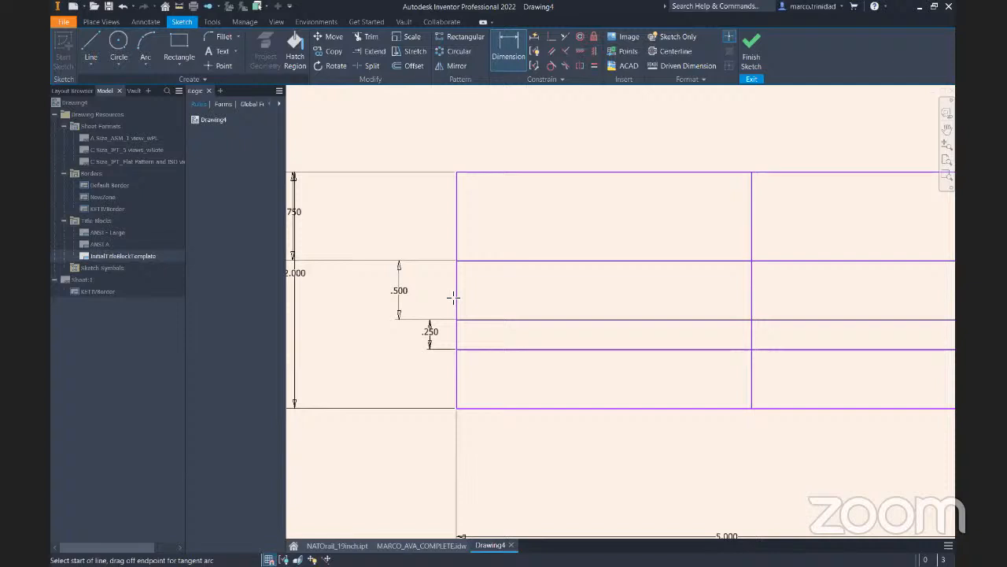
left_click(458, 376)
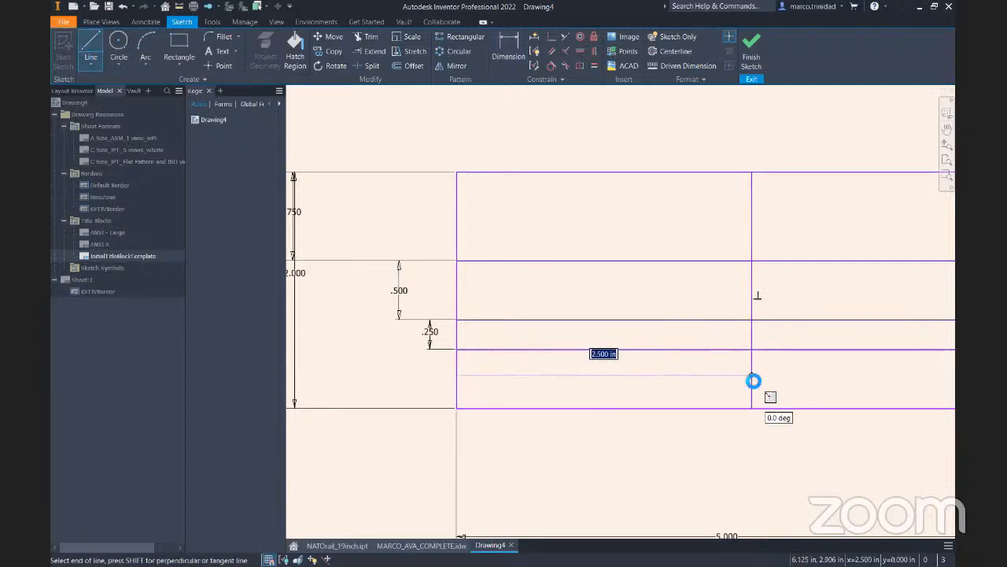
double_click(752, 374)
Dimension the new half-width line from the line above it, linking the value to the third row's height dimension d4
left_click(508, 47)
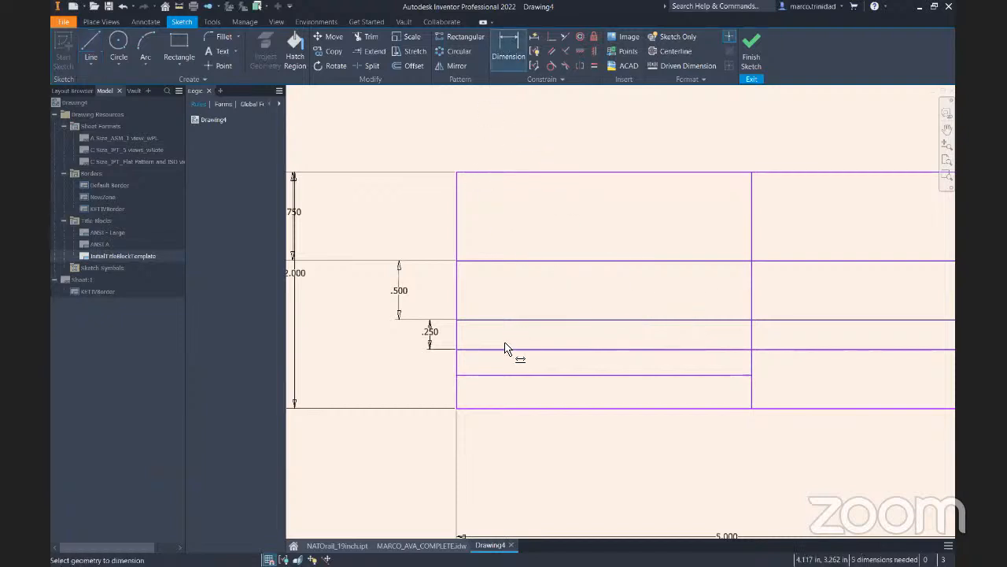
left_click(504, 375)
left_click(507, 351)
left_click(430, 333)
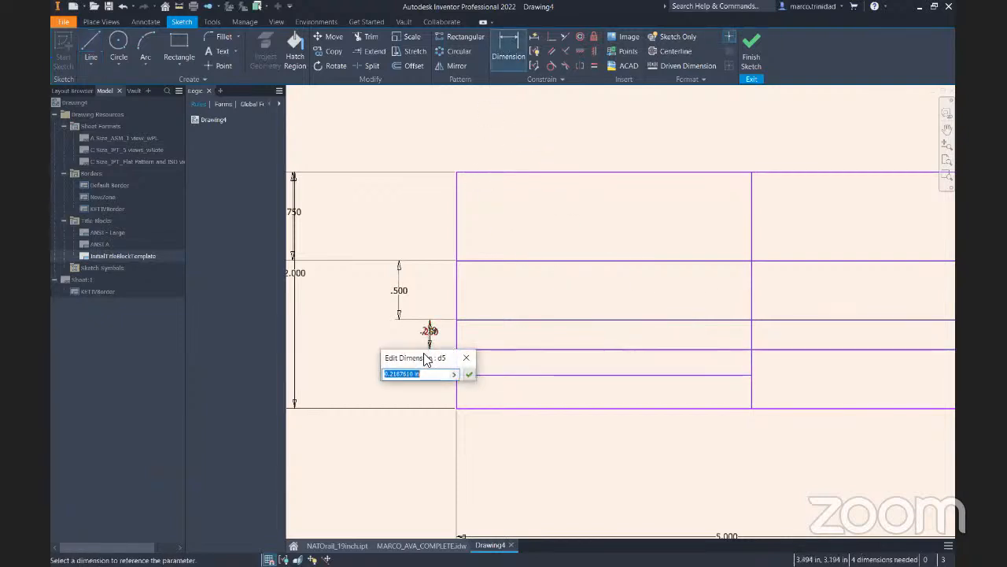
type(".25")
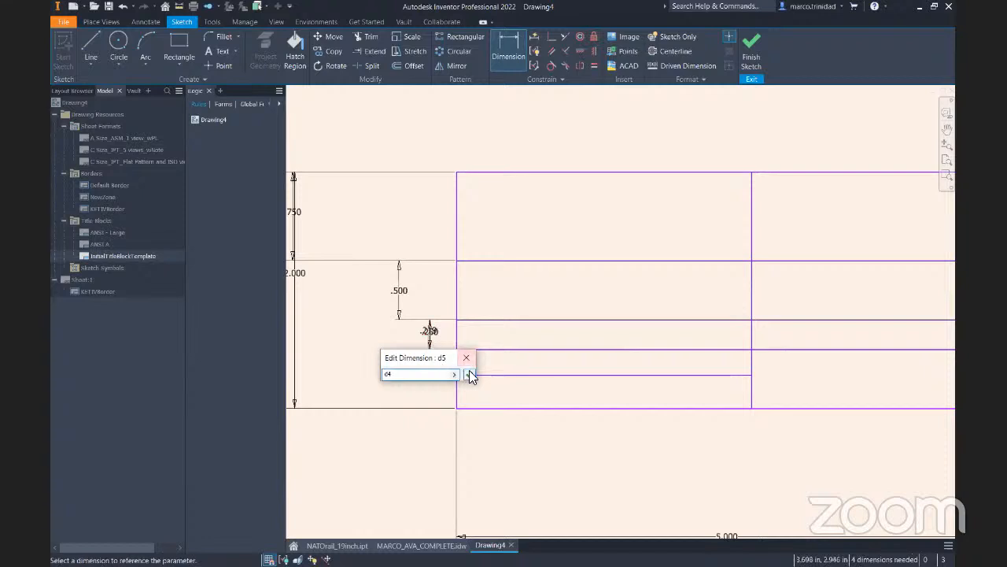
left_click(469, 374)
Move the linked 0.25 in dimension clear of the overlapping third-row dimension, beside the row it measures
left_click(422, 327)
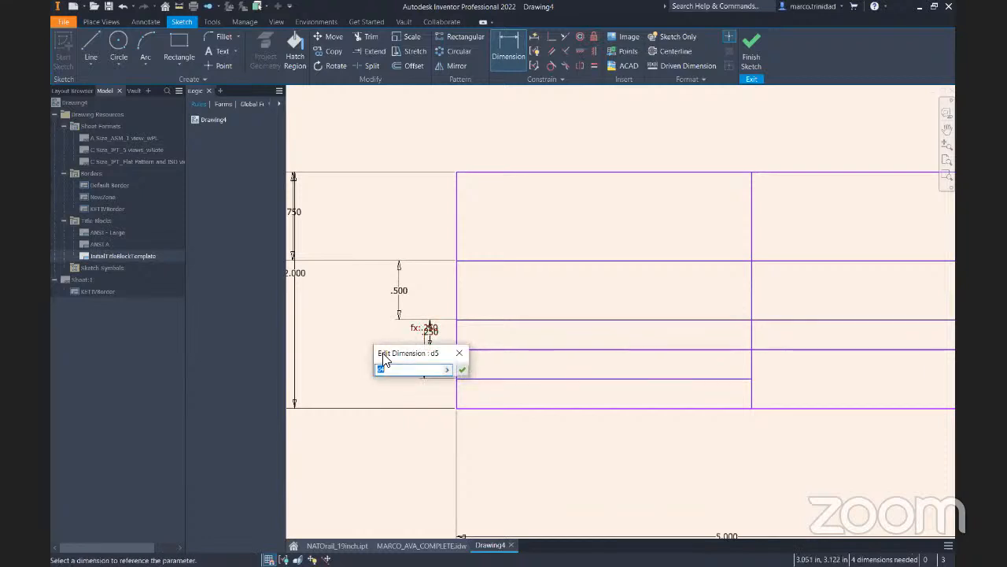
left_click(459, 355)
left_click(417, 333)
left_click(460, 353)
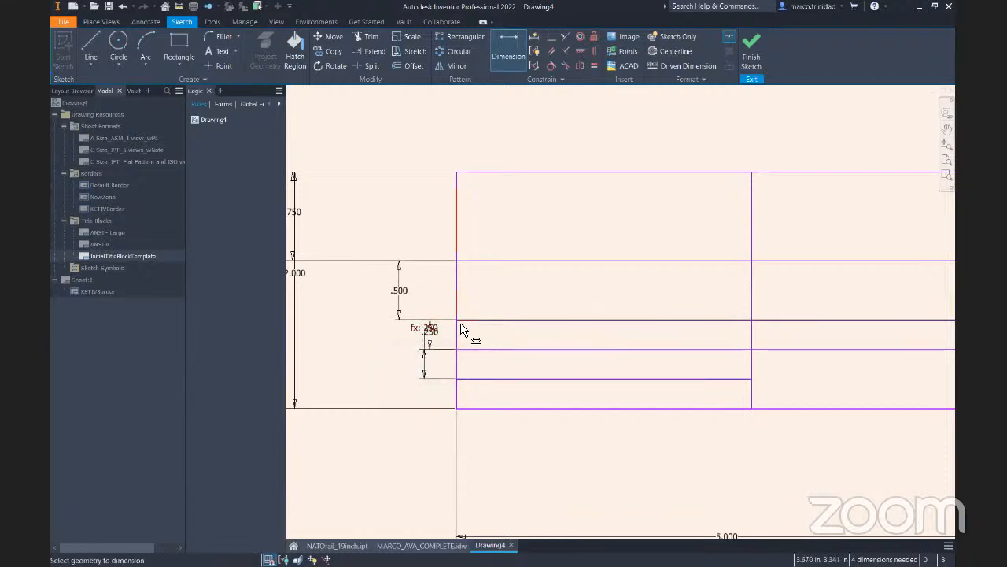
key("Escape")
left_click_drag(425, 329, 401, 367)
scroll(706, 375, "down", 3)
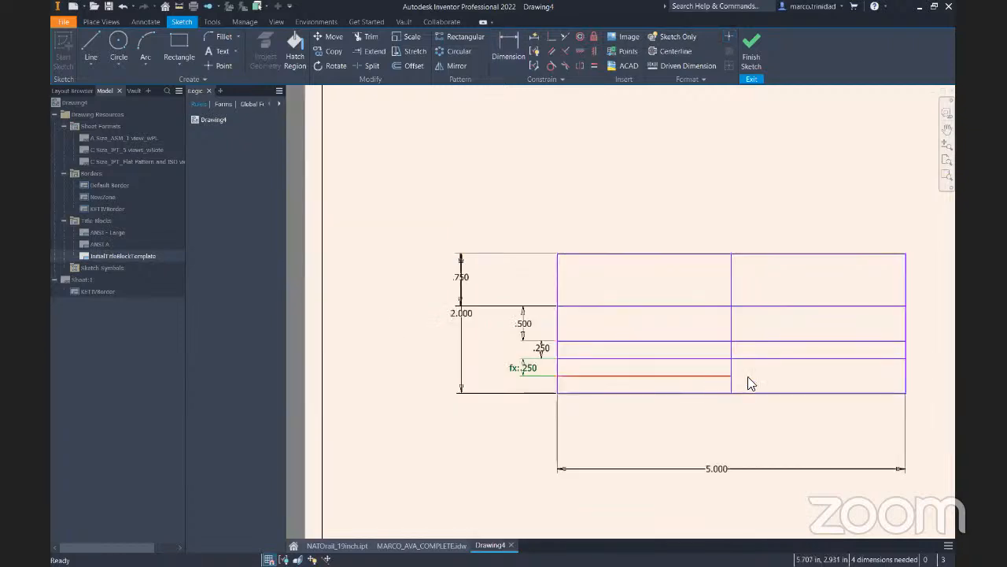
middle_click_drag(798, 387, 693, 360)
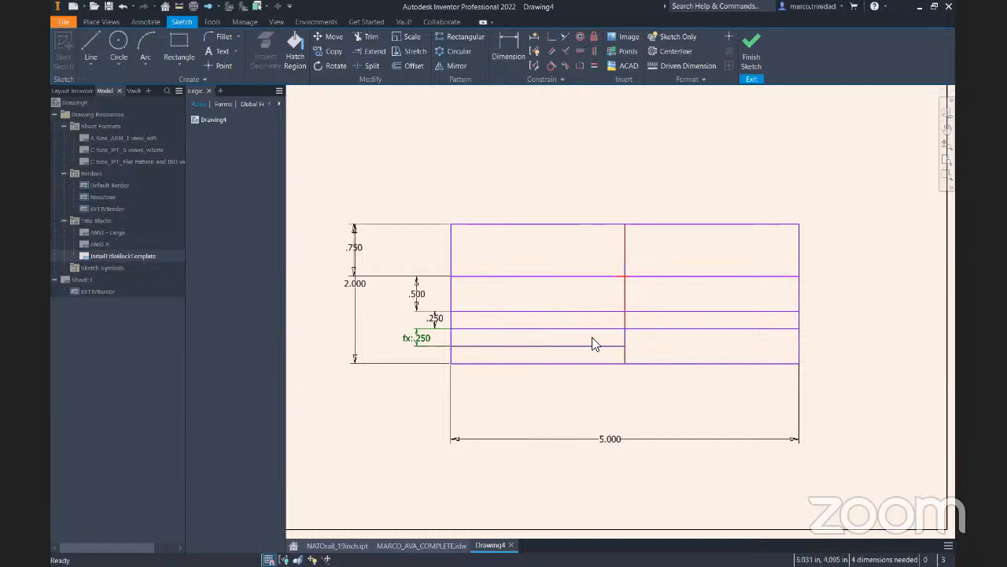
scroll(567, 284, "up", 3)
middle_click_drag(537, 281, 598, 288)
scroll(558, 282, "down", 3)
middle_click_drag(690, 283, 650, 274)
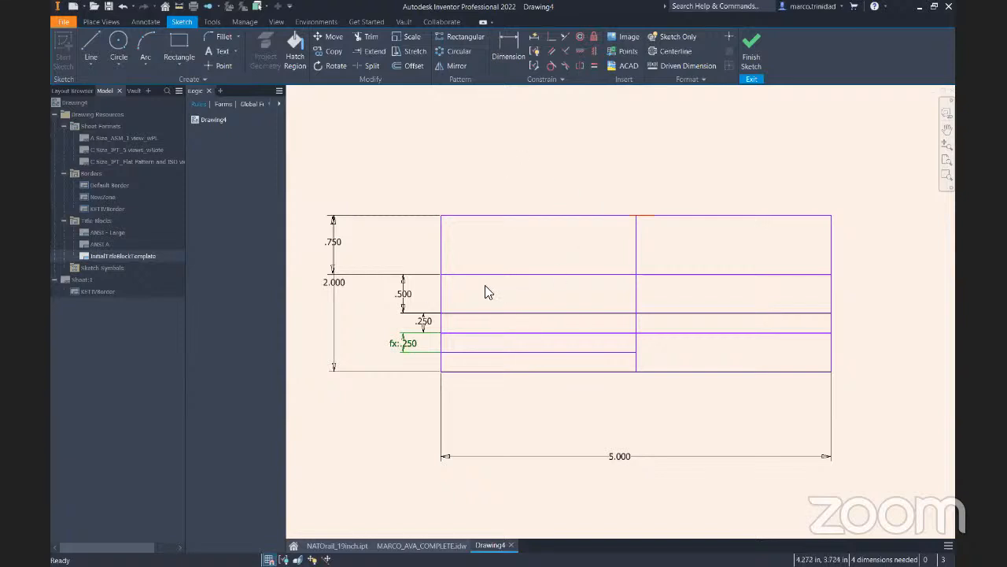
scroll(525, 219, "up", 3)
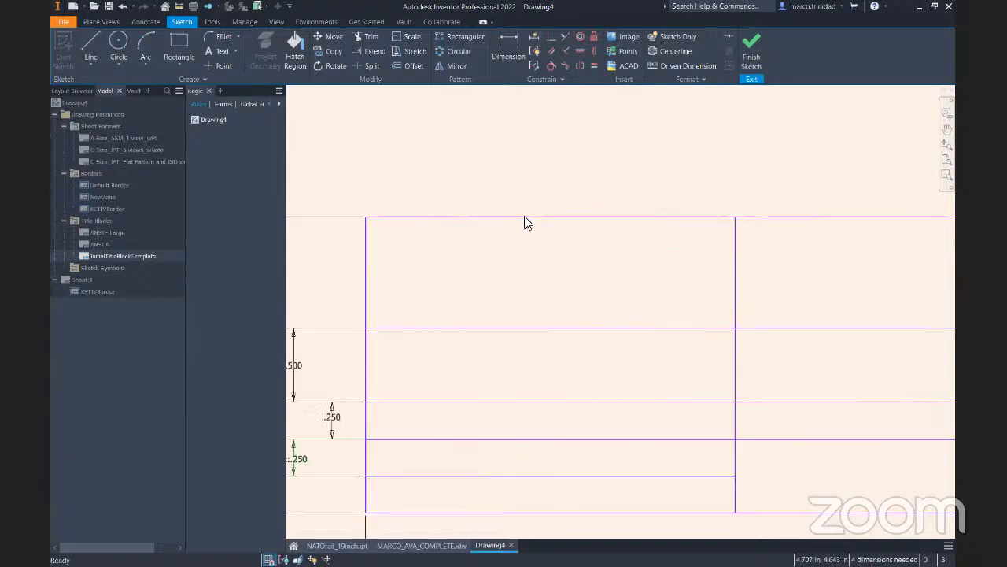
middle_click_drag(541, 230, 595, 155)
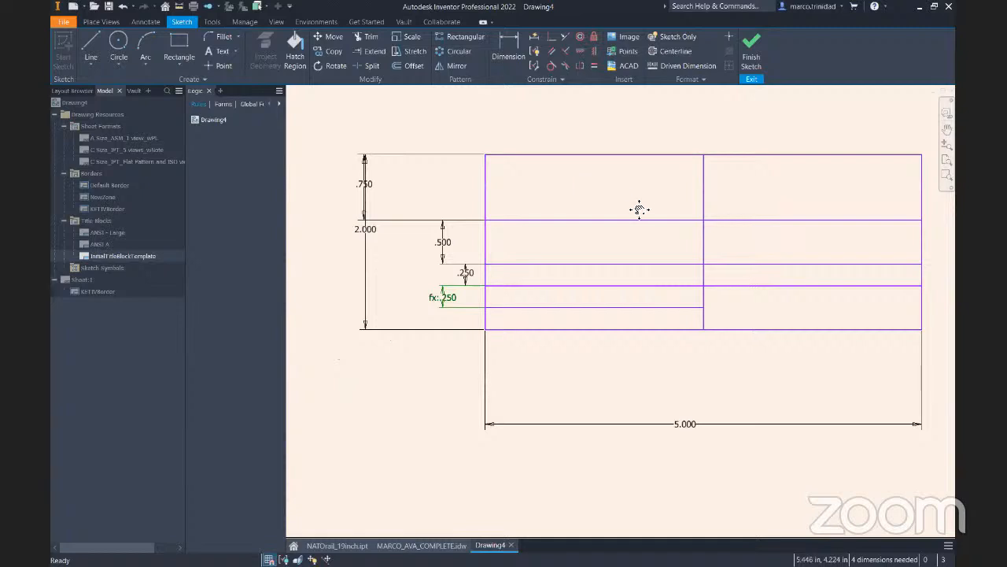
middle_click_drag(639, 209, 618, 257)
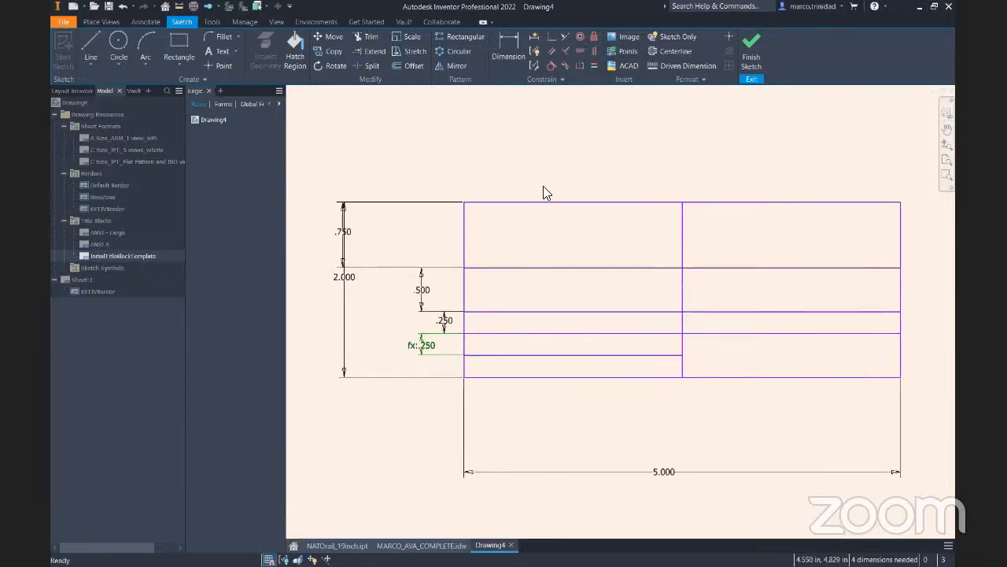
Insert the logo image MicrosoftTeams-image.png with its corner just inside the title block's upper-left cell
scroll(542, 240, "up", 3)
middle_click_drag(528, 241, 544, 285)
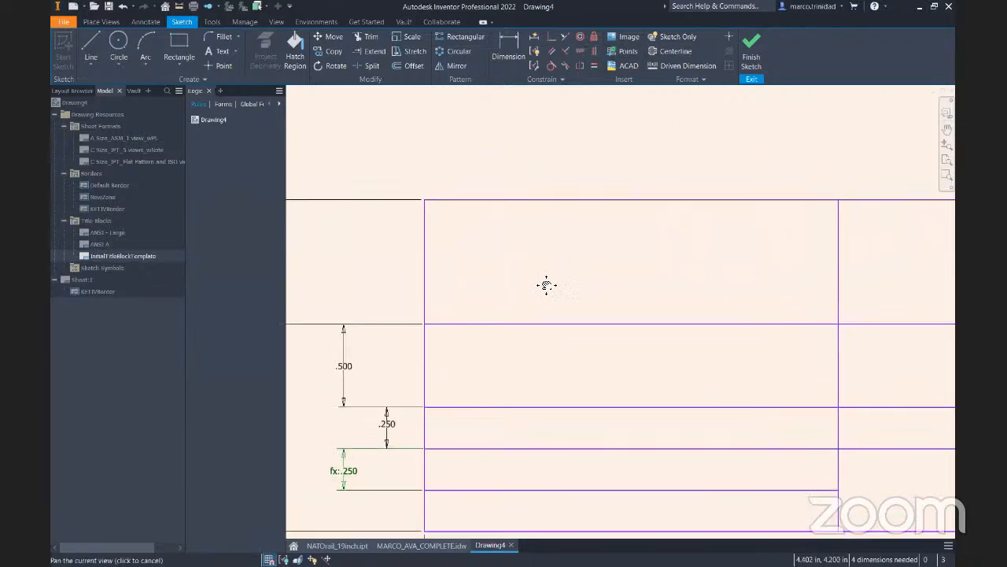
scroll(527, 228, "up", 3)
scroll(535, 290, "down", 2)
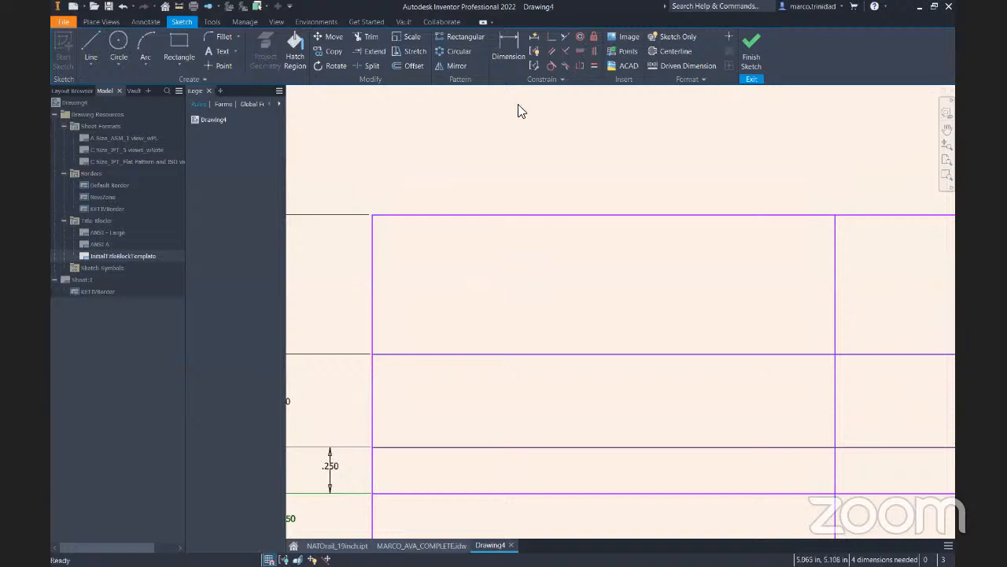
left_click(620, 36)
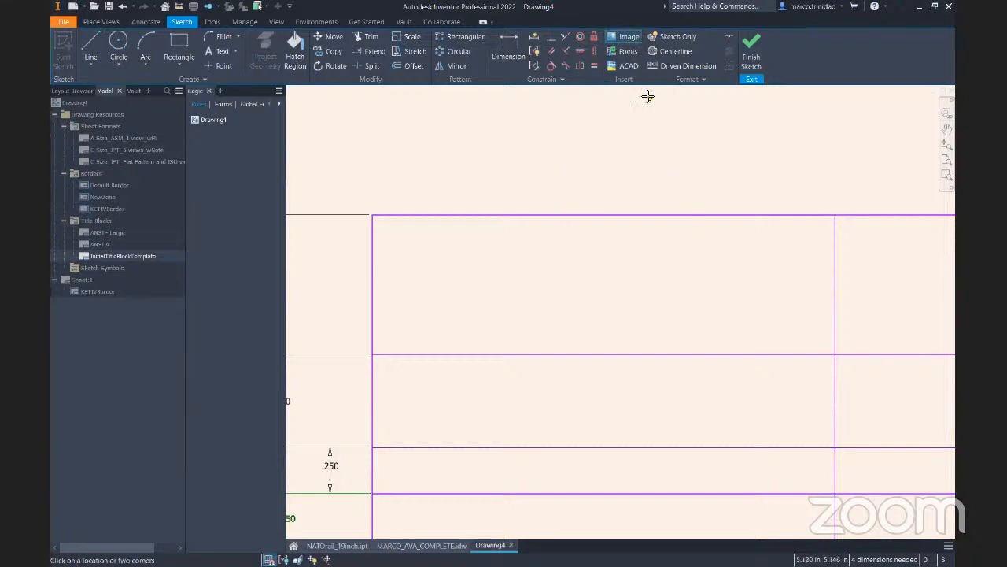
left_click(396, 235)
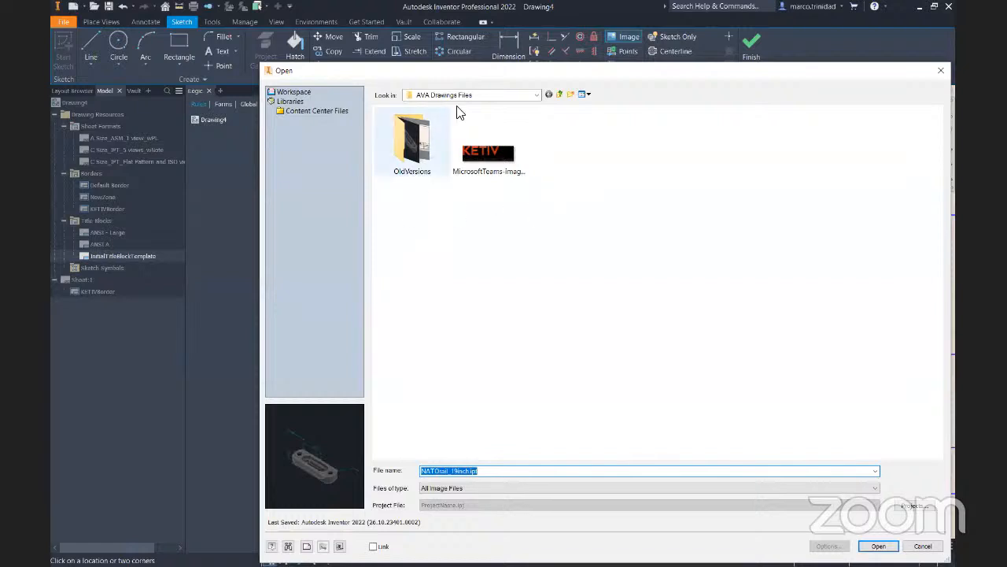
left_click_drag(439, 74, 339, 53)
left_click(388, 130)
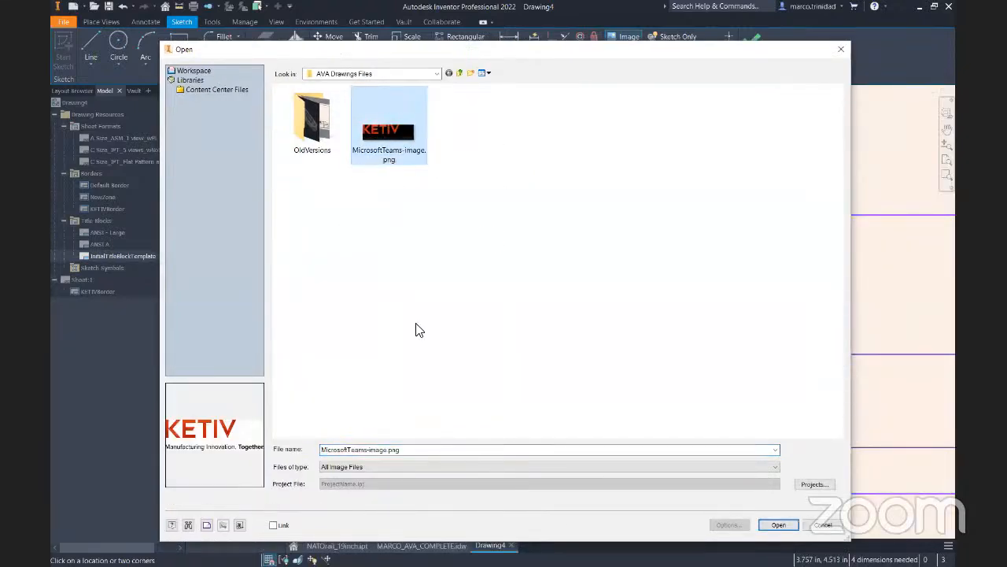
left_click(778, 527)
End image placement and delete the oversized KETIV logo image from the title block sketch
scroll(638, 355, "down", 6)
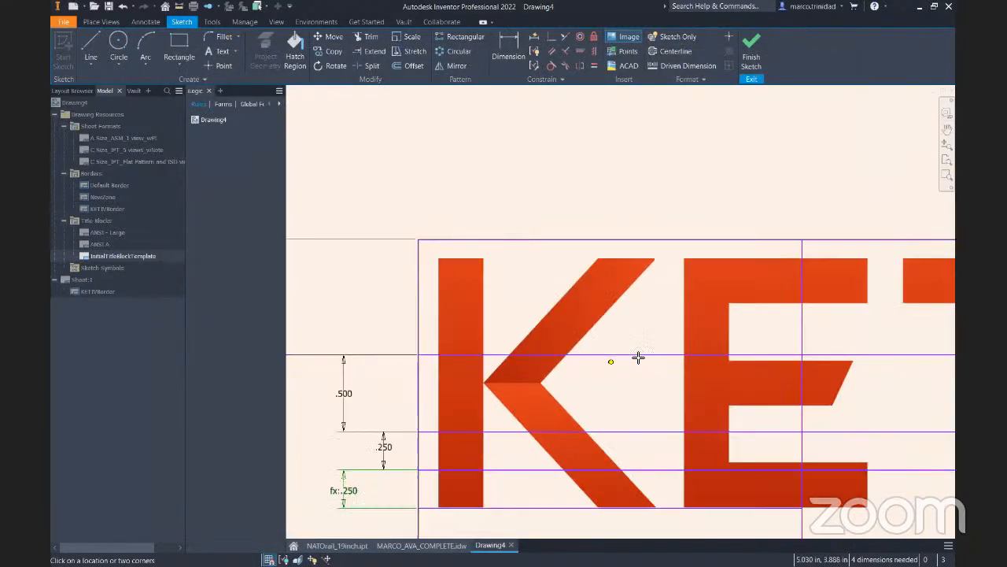
scroll(777, 360, "up", 3)
scroll(777, 360, "down", 3)
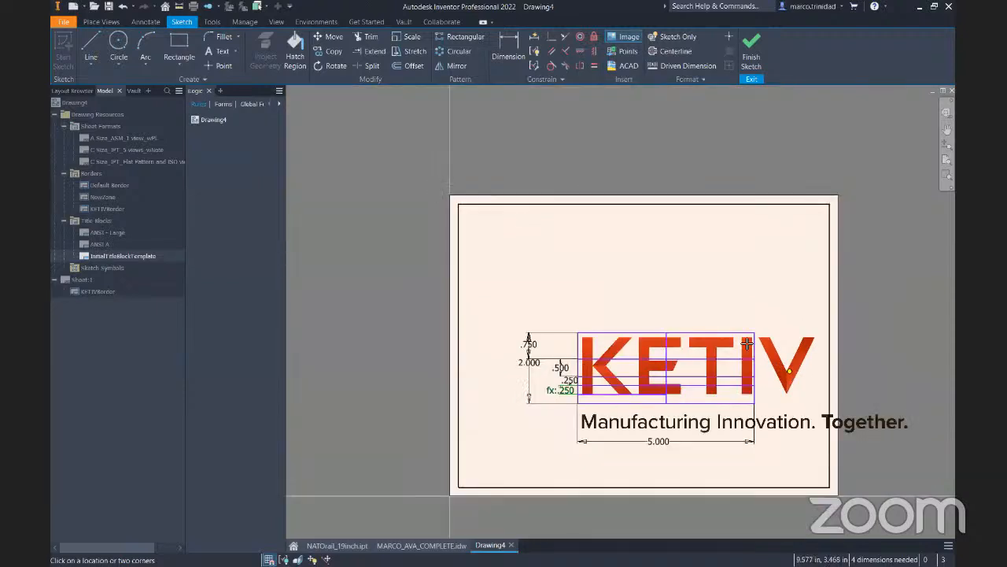
right_click(741, 297)
key("Escape")
key("Escape")
middle_click_drag(793, 384, 766, 343)
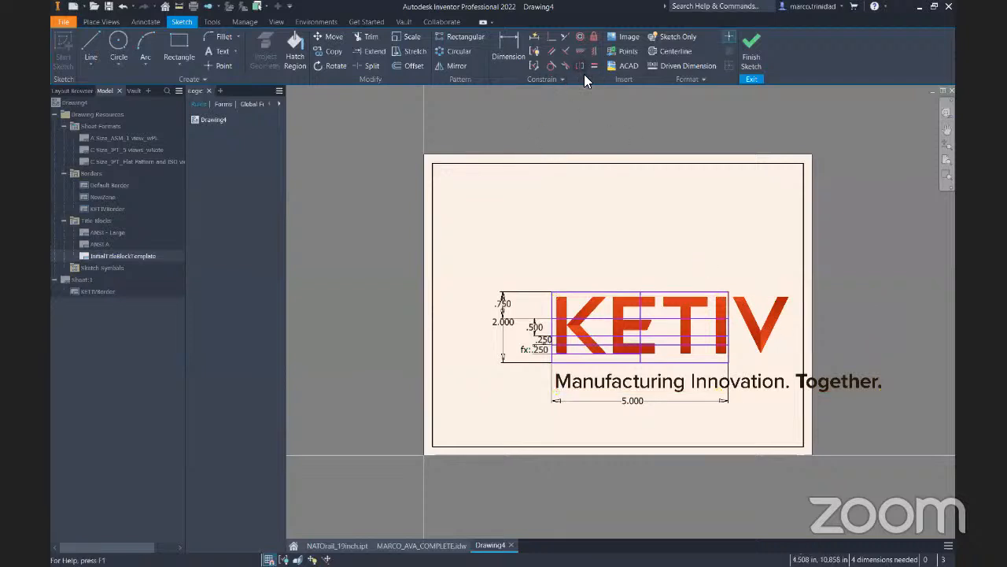
left_click(785, 316)
key("Delete")
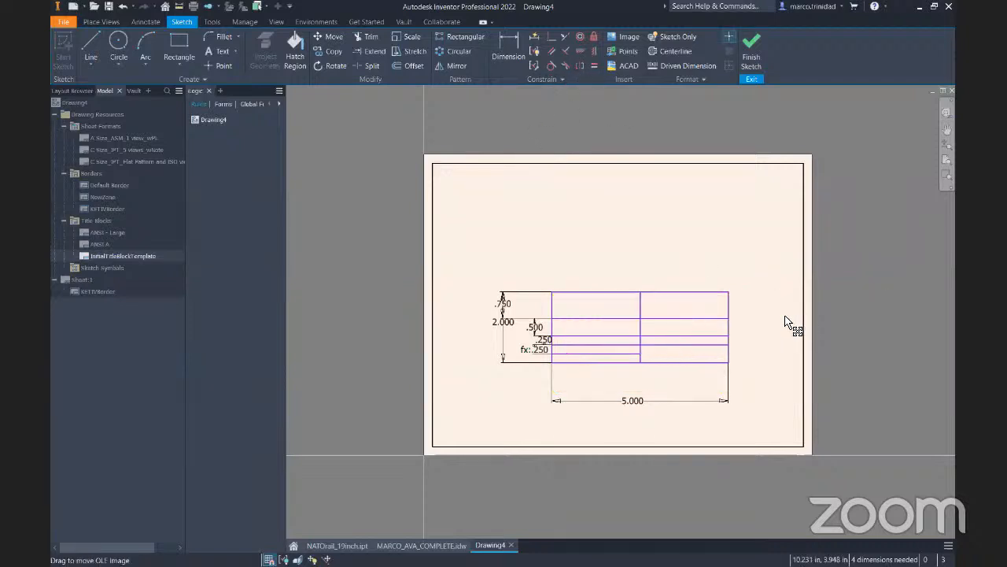
Insert the logo image MicrosoftTeams-image.png with its corner just inside the title block's upper-left cell and end image placement
left_click(623, 40)
scroll(572, 376, "up", 3)
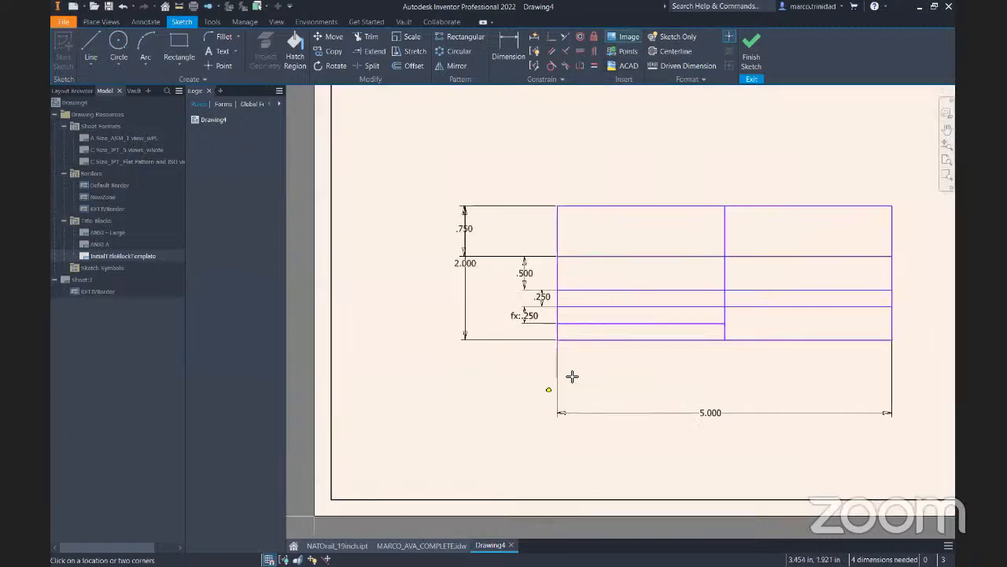
left_click(569, 221)
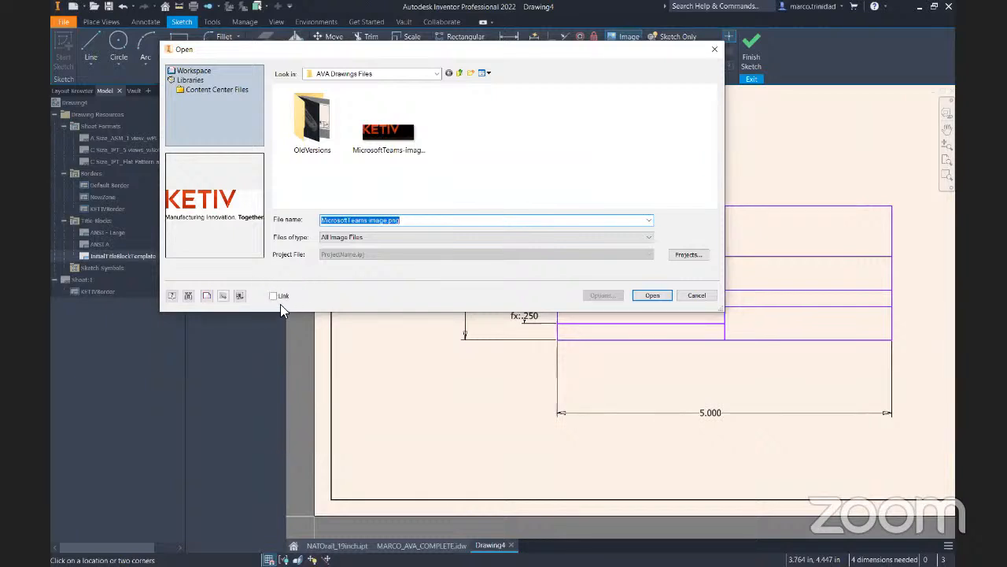
left_click(392, 126)
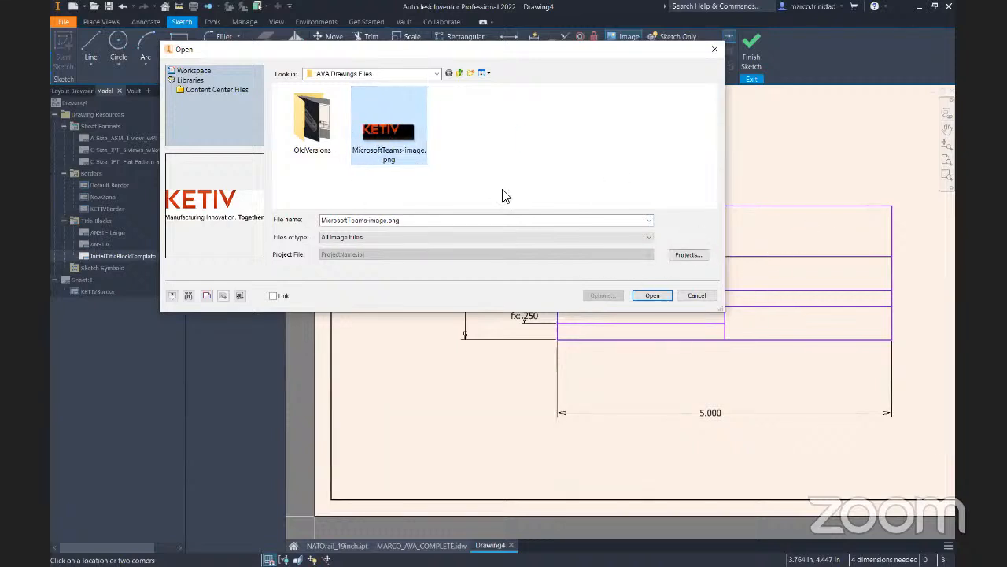
left_click(650, 296)
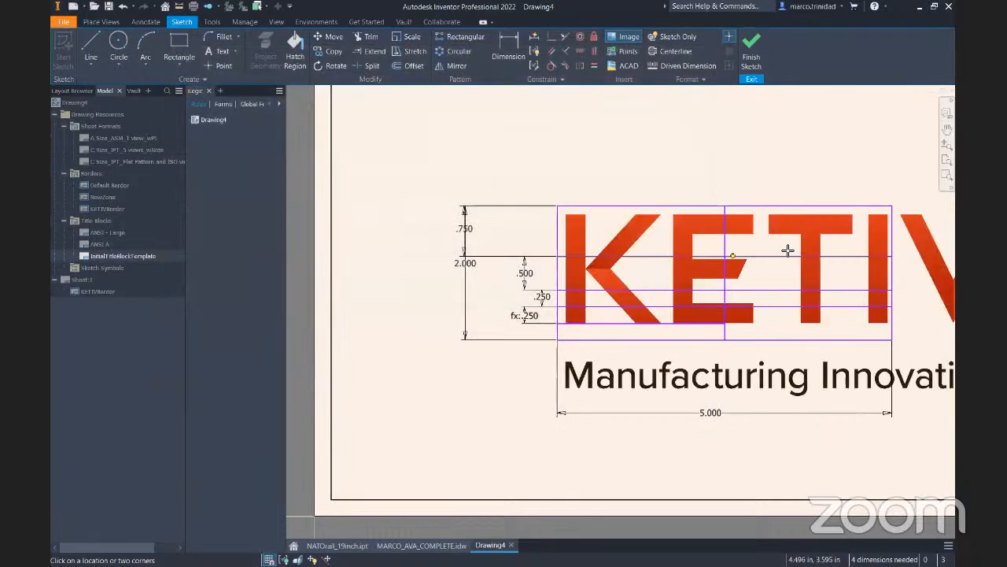
middle_click_drag(721, 236, 538, 225)
key("Escape")
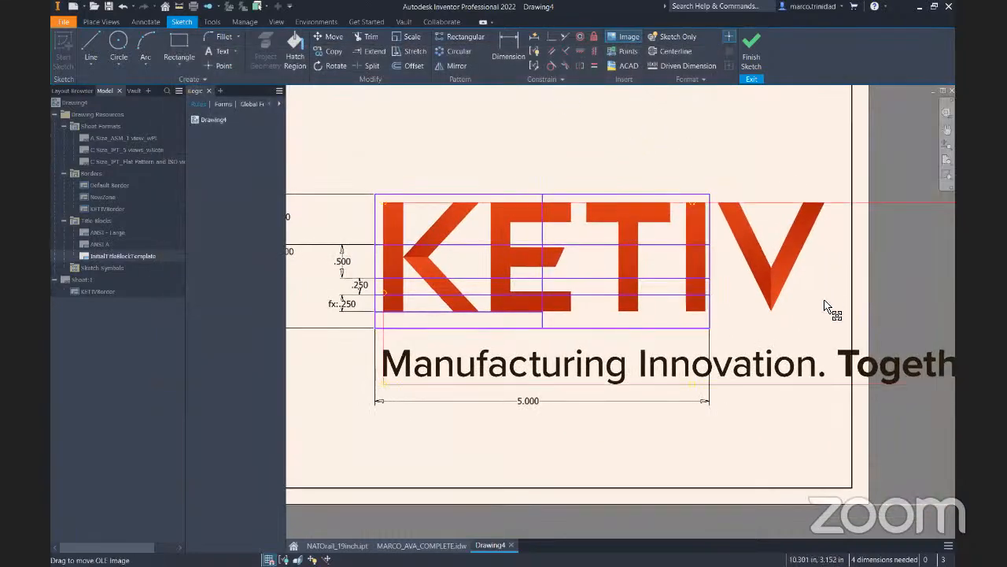
right_click(824, 321)
Scale the KETIV logo down by its corner until it fits inside the title block's upper-left cell
scroll(769, 288, "down", 3)
scroll(769, 287, "up", 5)
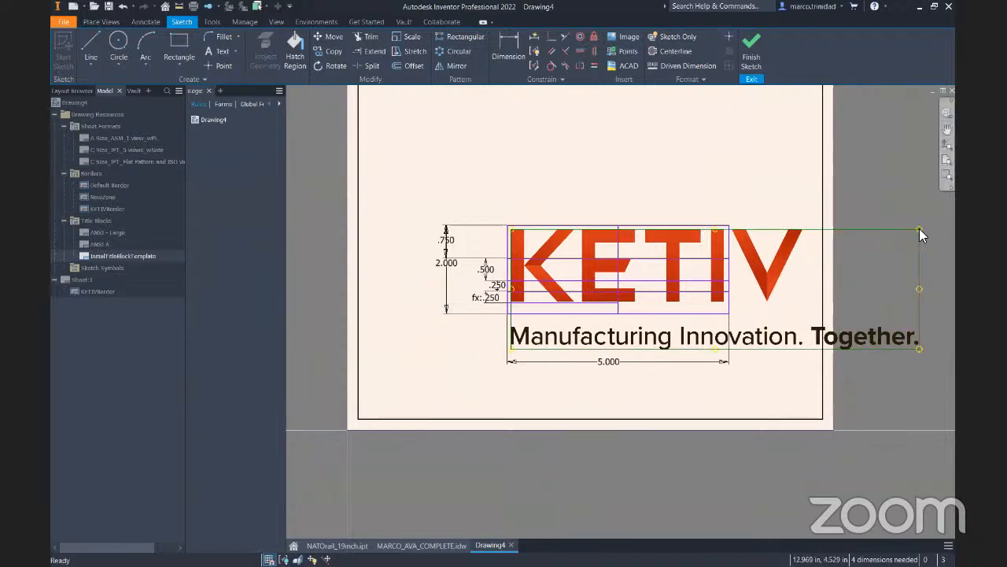
left_click_drag(913, 234, 555, 241)
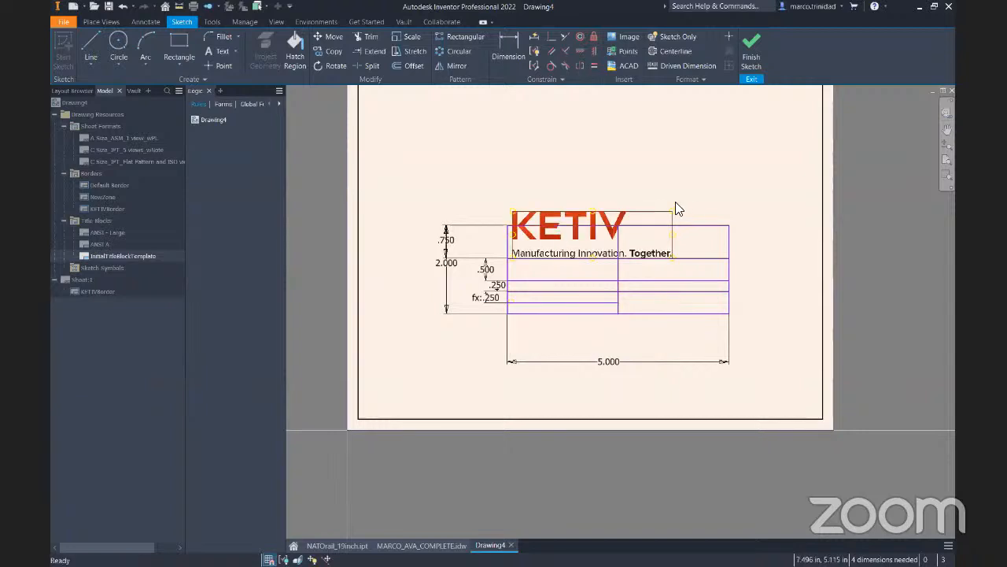
left_click_drag(664, 218, 564, 249)
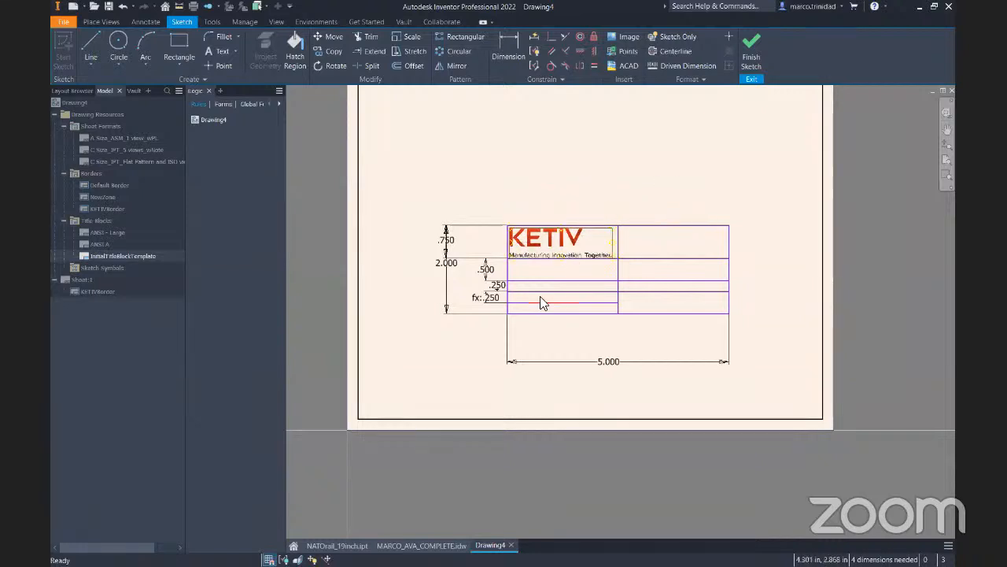
Create a text box in the cell directly below the logo with the text DATE:
scroll(541, 301, "up", 5)
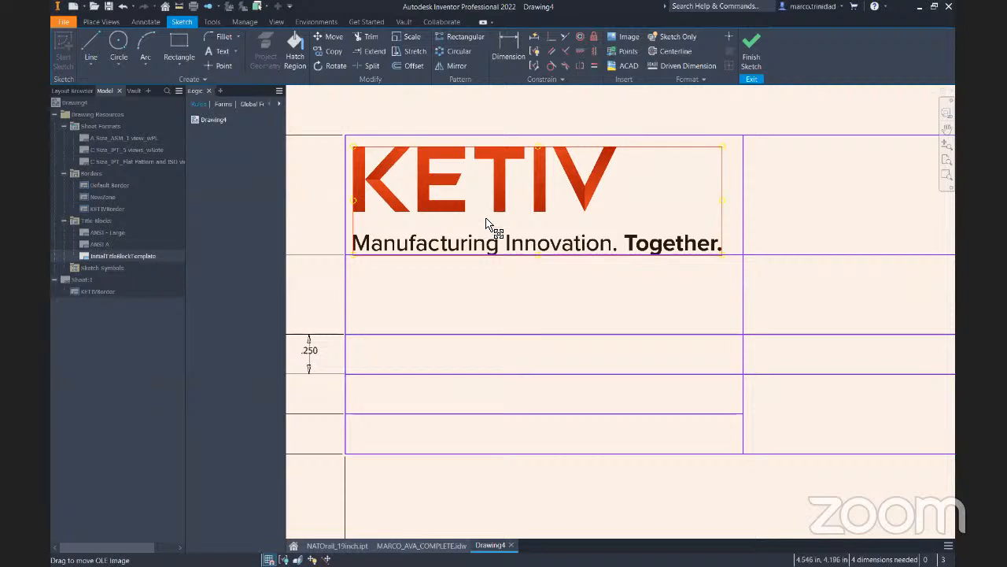
middle_click_drag(473, 297, 502, 291)
middle_click_drag(480, 235, 497, 199)
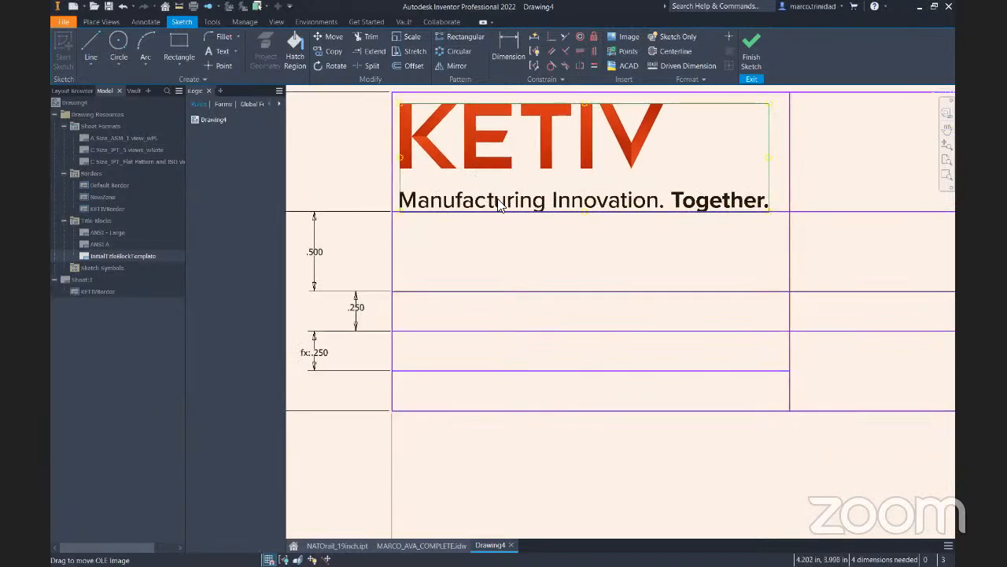
left_click(216, 51)
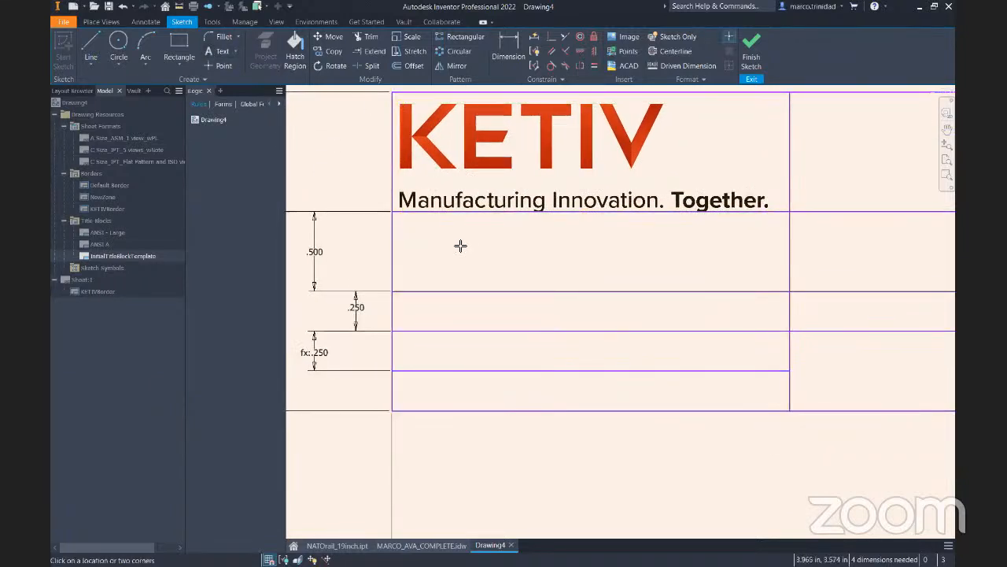
left_click(653, 281)
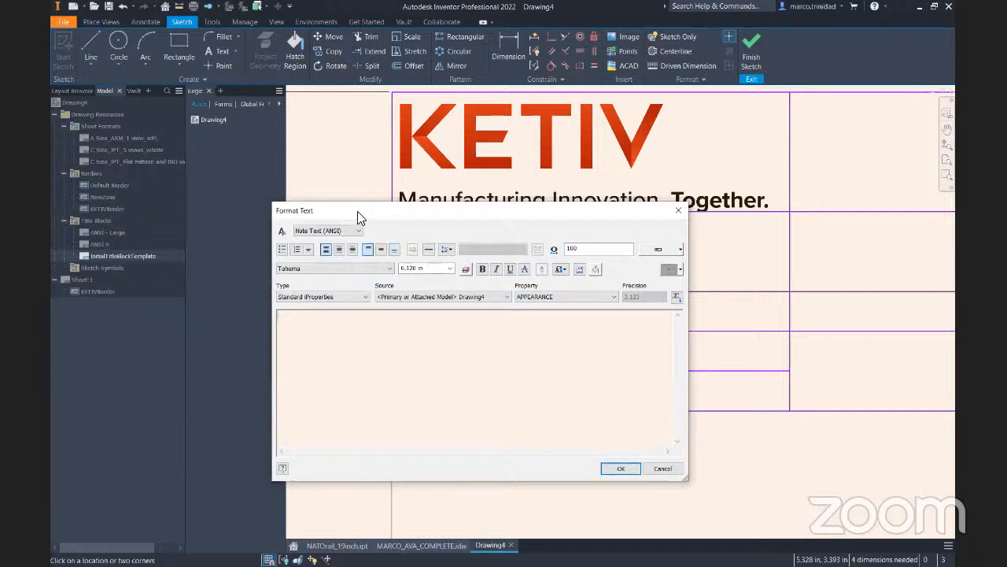
left_click_drag(358, 211, 527, 124)
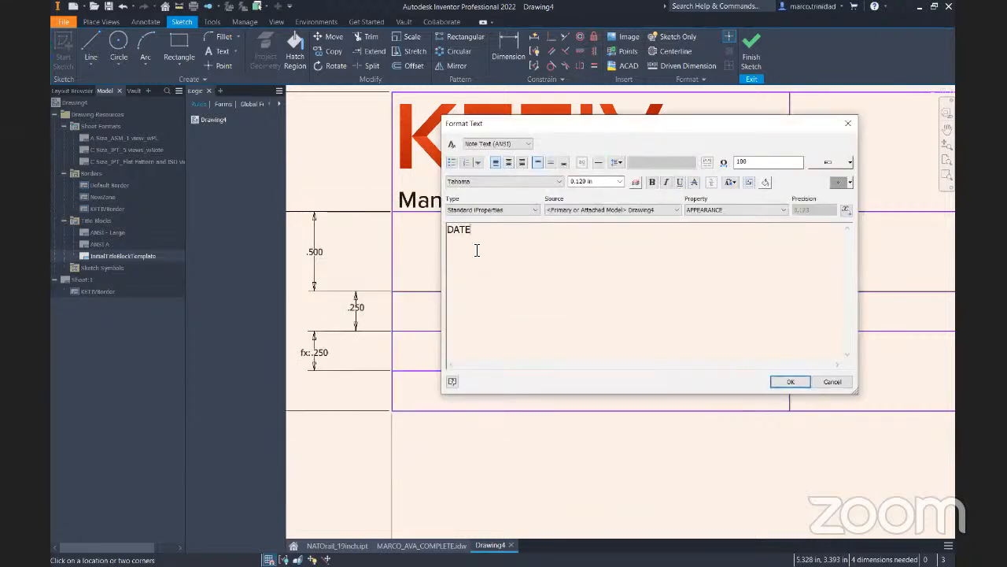
Keep the DATE: text in the Note Text (ANSI) style at 0.120 in with By Layer colour, and place it
left_click(619, 182)
left_click(513, 144)
left_click(512, 144)
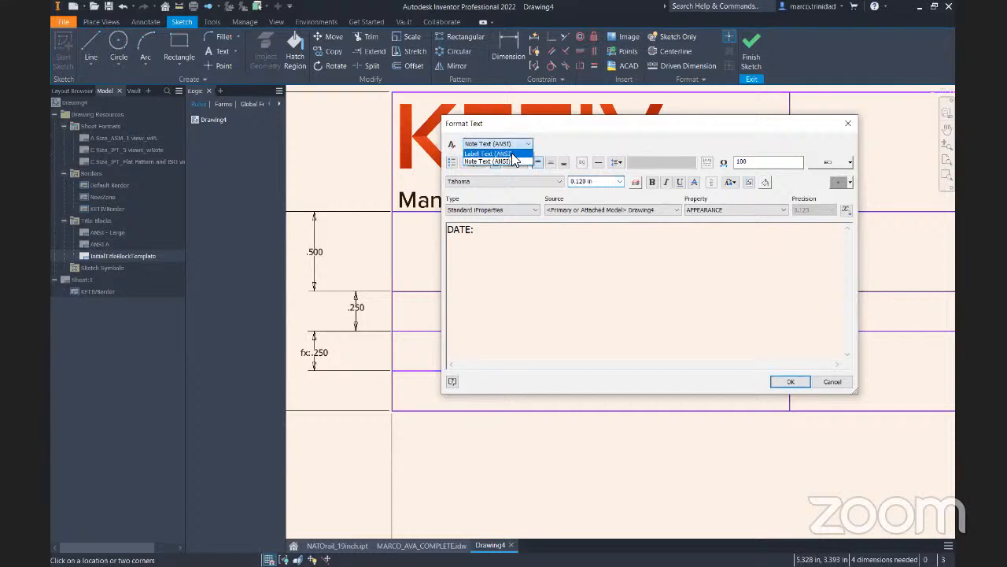
left_click(512, 159)
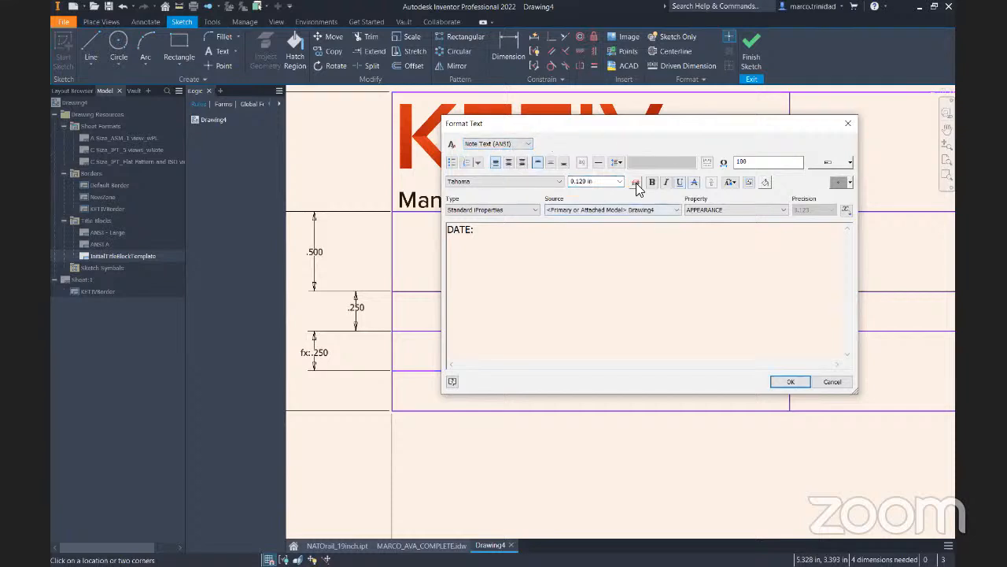
left_click(637, 183)
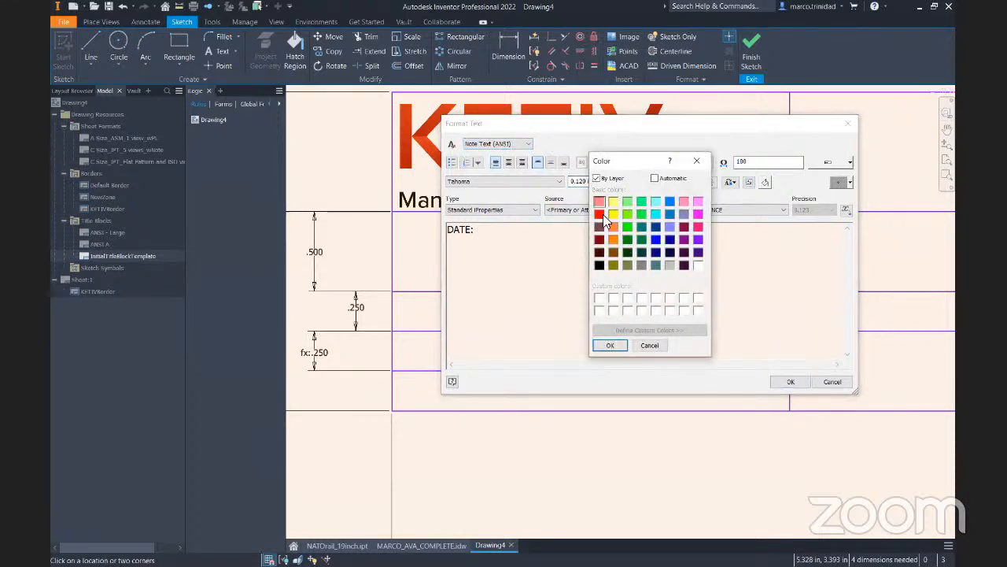
left_click(610, 347)
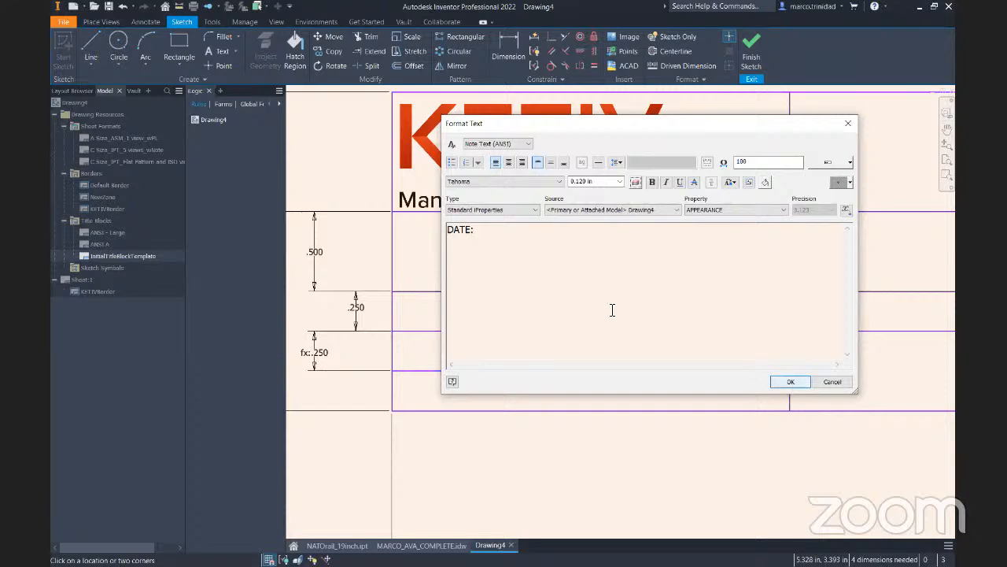
left_click(791, 381)
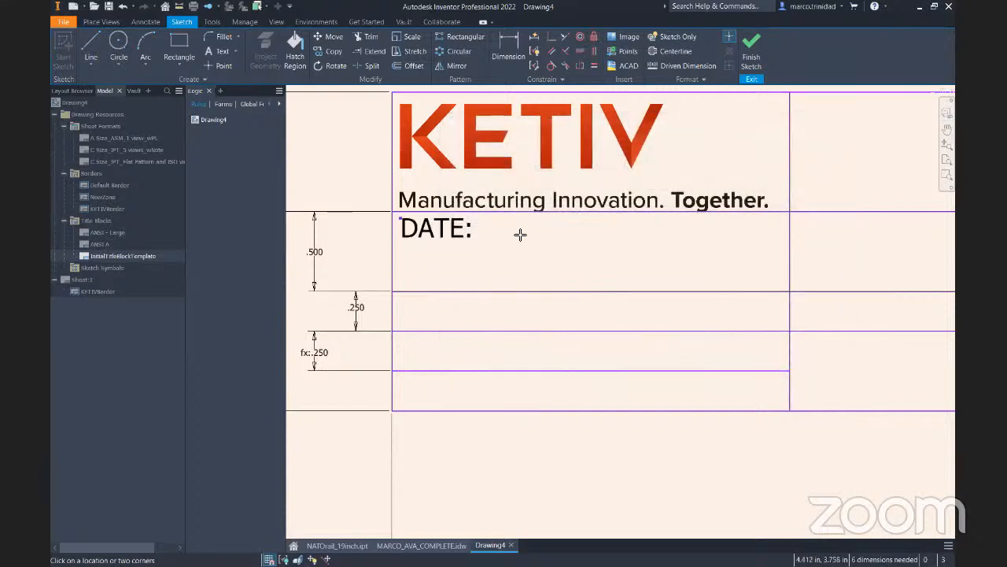
Reposition the DATE: text within the cell below the logo and turn on its text box outline
key("Escape")
left_click(449, 236)
mouse_move(448, 238)
left_mouse_down()
mouse_move(473, 242)
mouse_move(486, 263)
left_mouse_up()
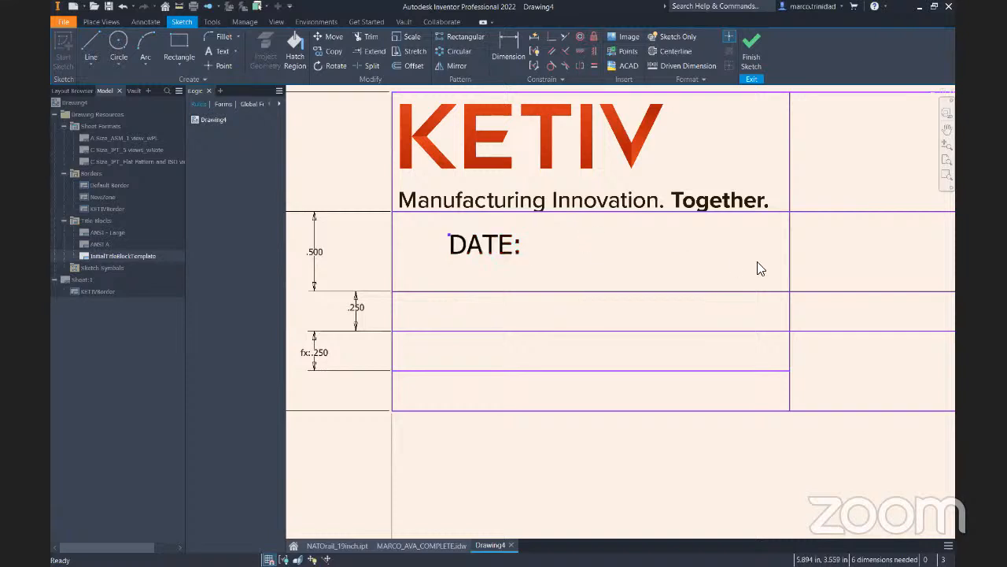
right_click(492, 242)
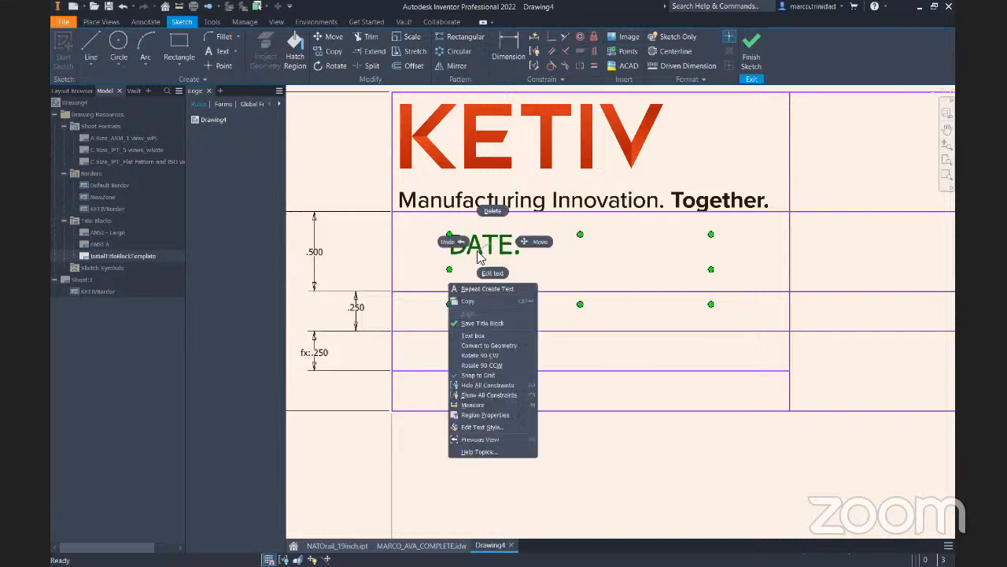
left_click(475, 336)
left_click_drag(478, 261, 442, 255)
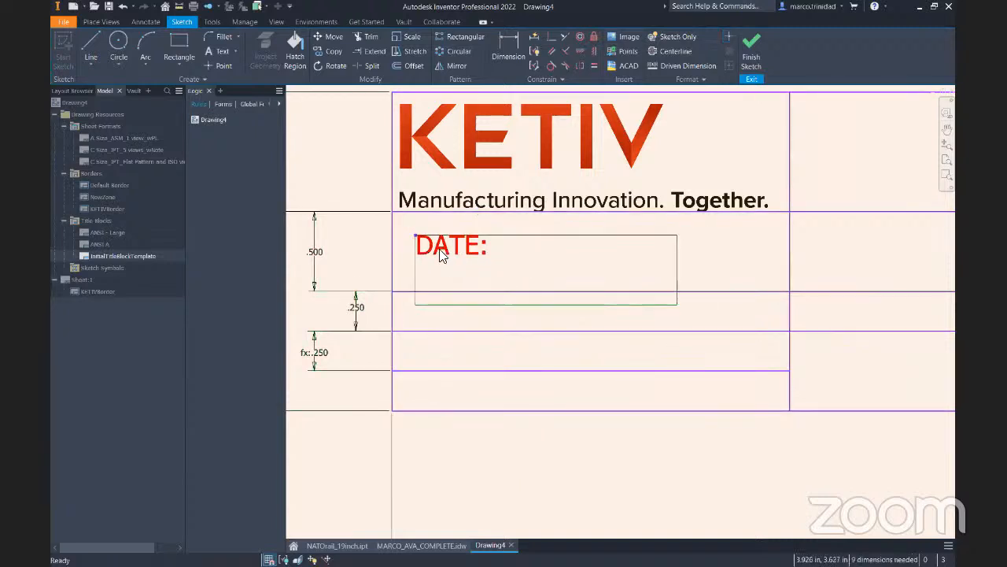
Dimension the DATE: text box's upper edge 0.1 in below the line under the logo
scroll(442, 254, "down", 3)
scroll(531, 203, "down", 2)
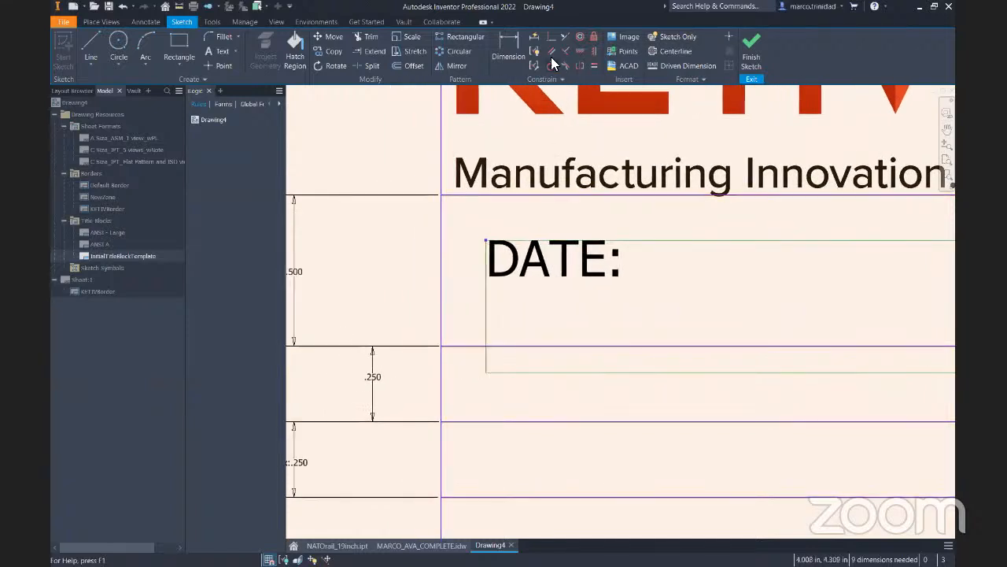
left_click(510, 56)
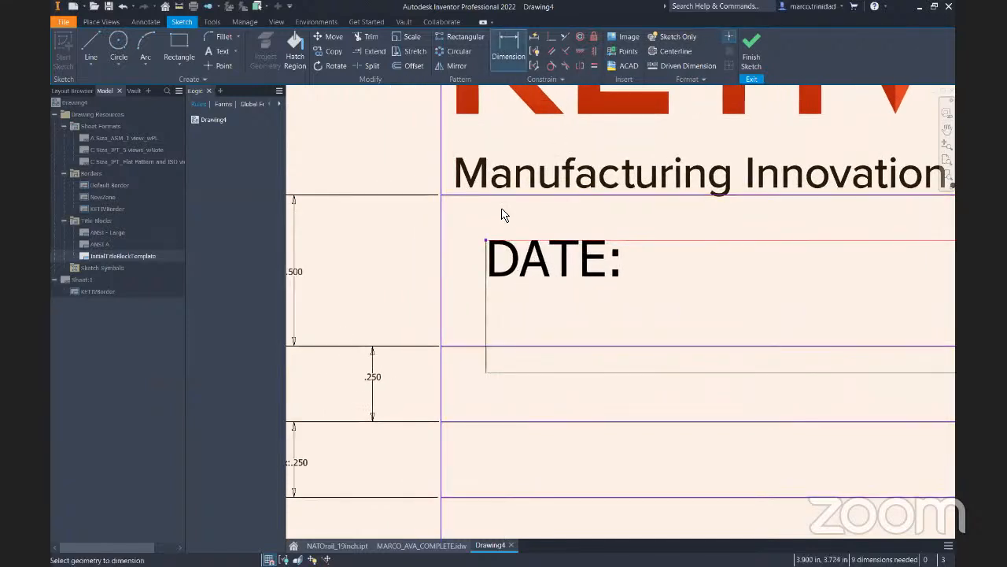
left_click(500, 194)
left_click(378, 216)
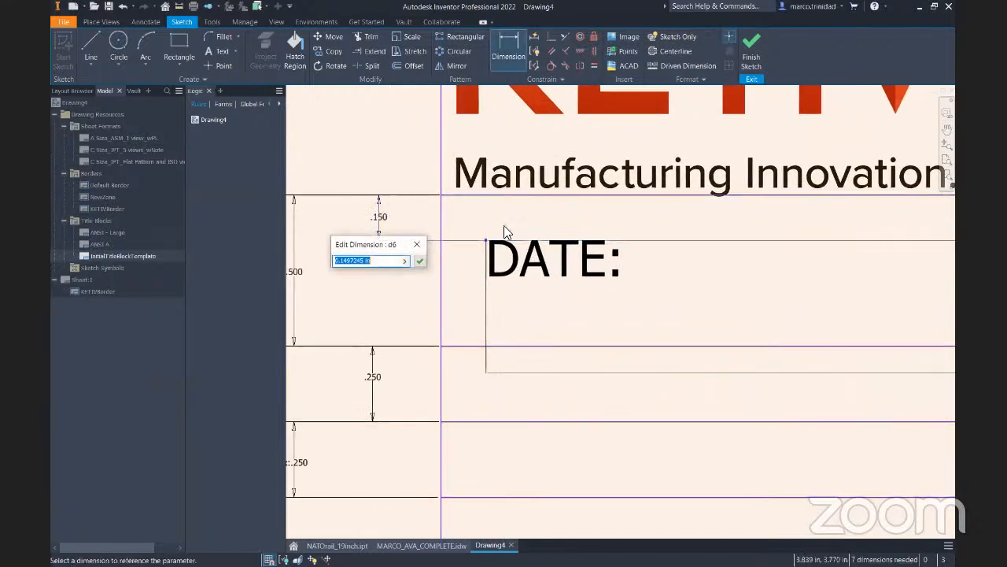
key("BackSpace")
type(".1")
key("Return")
Dimension the DATE: text box's left edge 0.1 in from the title block's left border
left_click(486, 268)
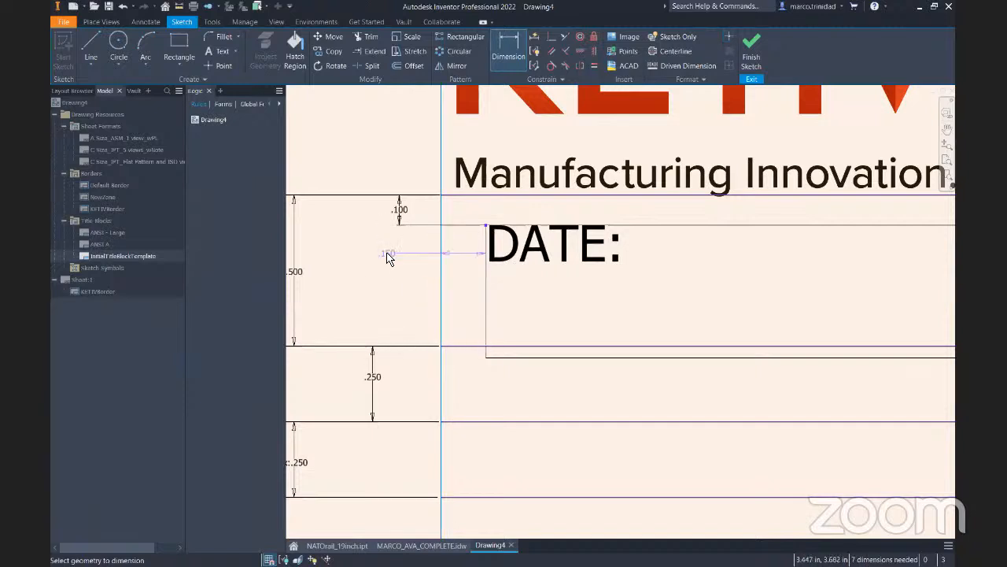
left_click(391, 254)
type(".1")
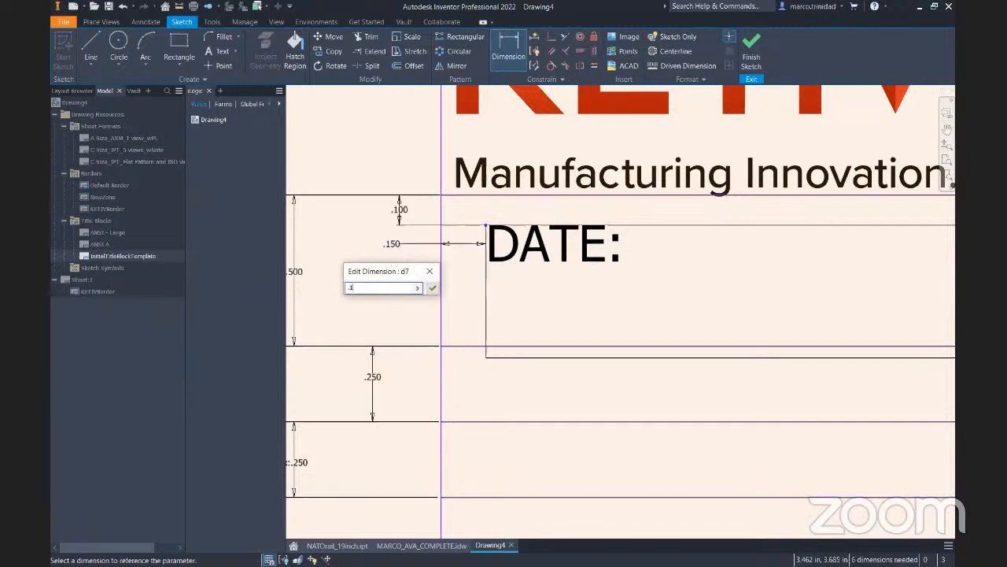
key("Return")
End dimensioning and shrink the text box to fit closely around the DATE: text
scroll(753, 312, "down", 3)
middle_click_drag(754, 313, 700, 305)
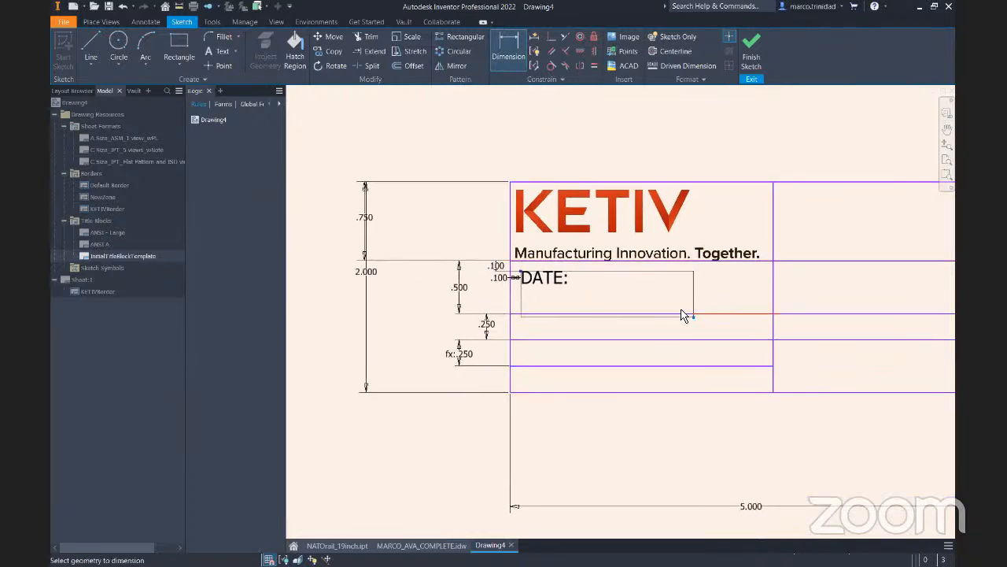
right_click(644, 227)
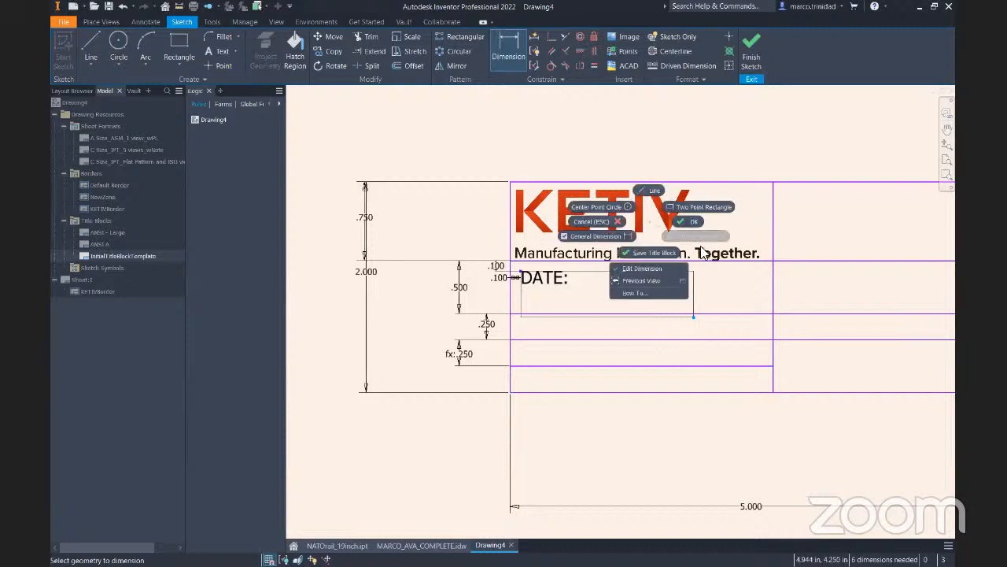
left_click(684, 223)
left_click_drag(694, 318, 640, 295)
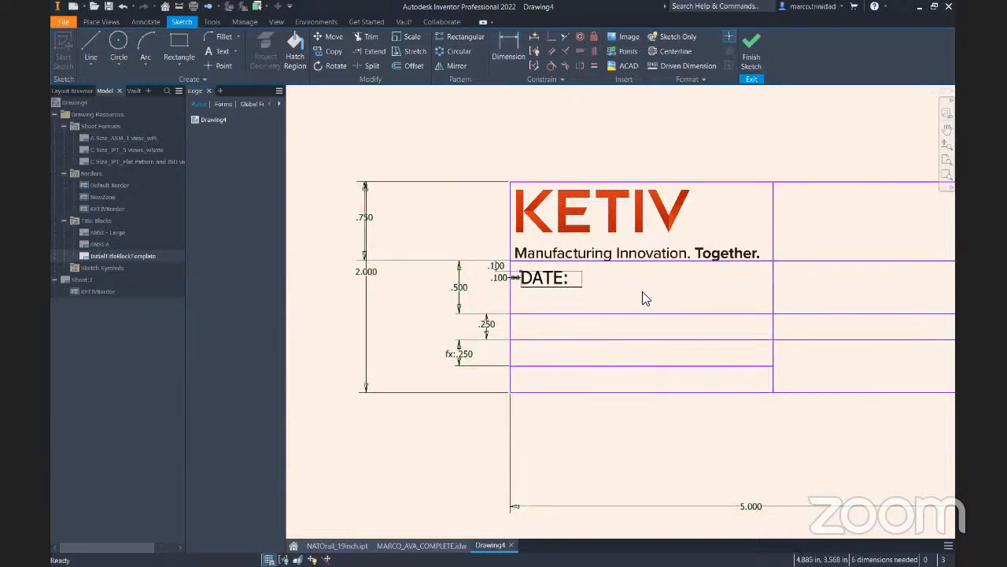
Draw a text box beside the DATE: label in the cell below the logo and choose Standard iProperties as its property type
scroll(645, 291, "up", 3)
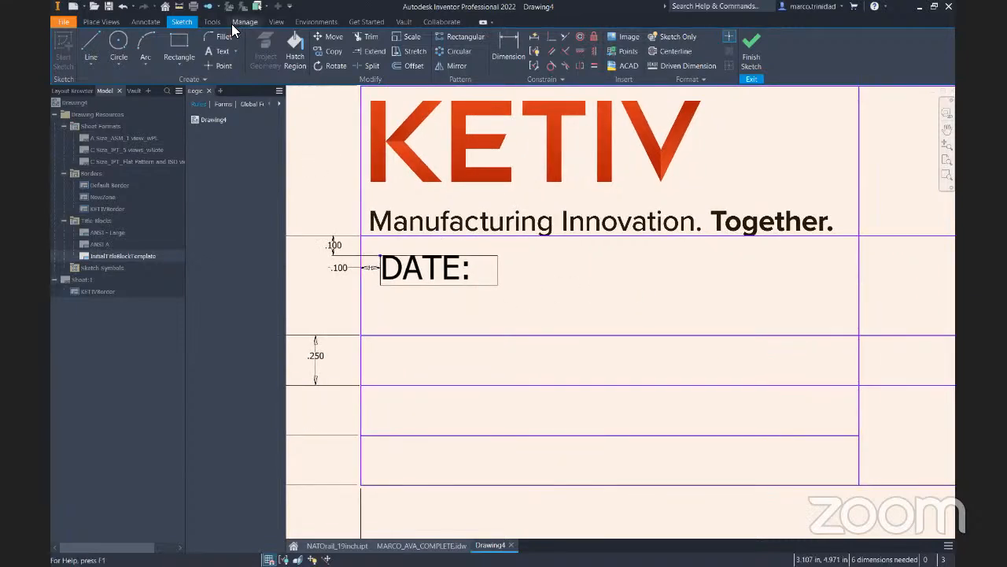
left_click(193, 47)
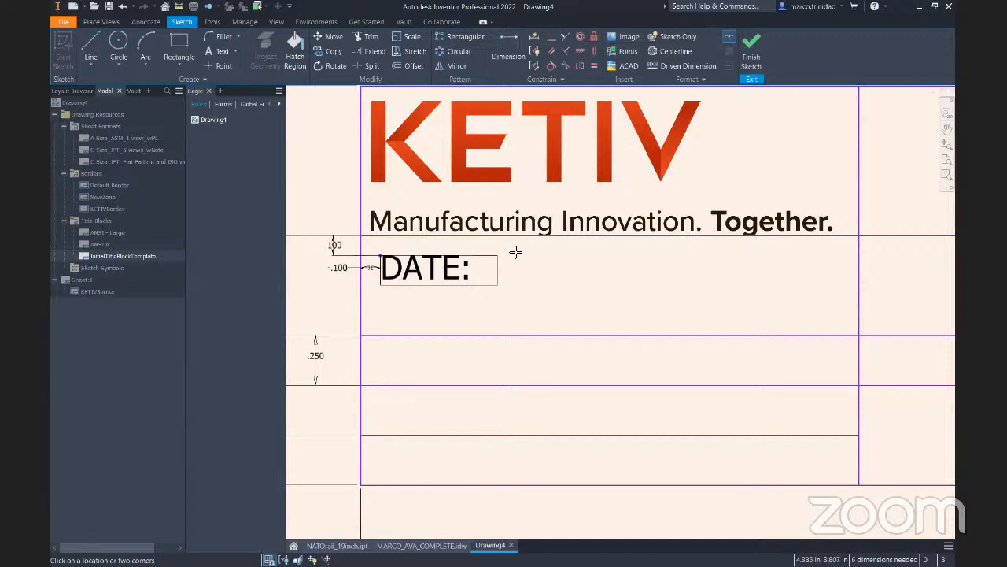
left_click_drag(519, 253, 855, 332)
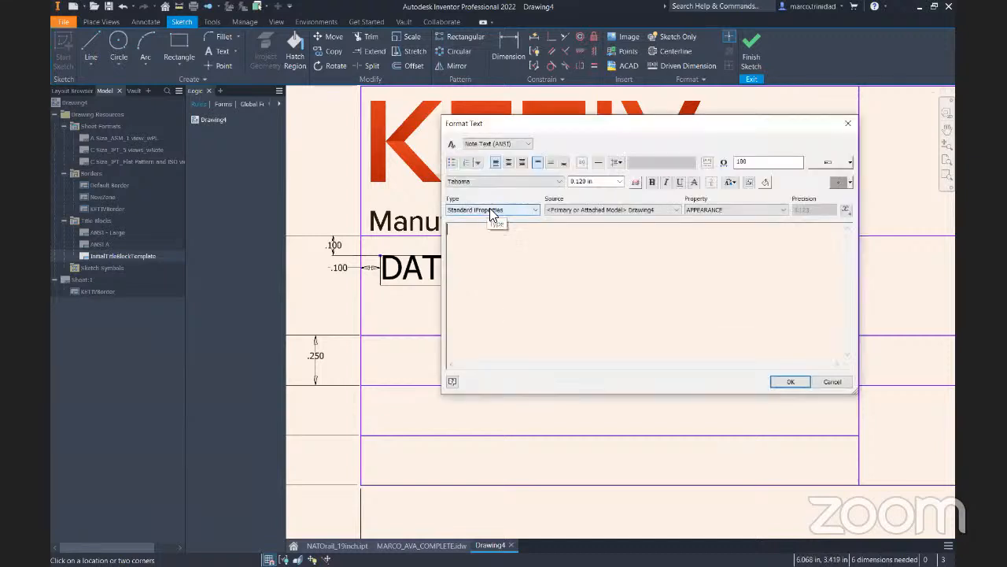
left_click(500, 208)
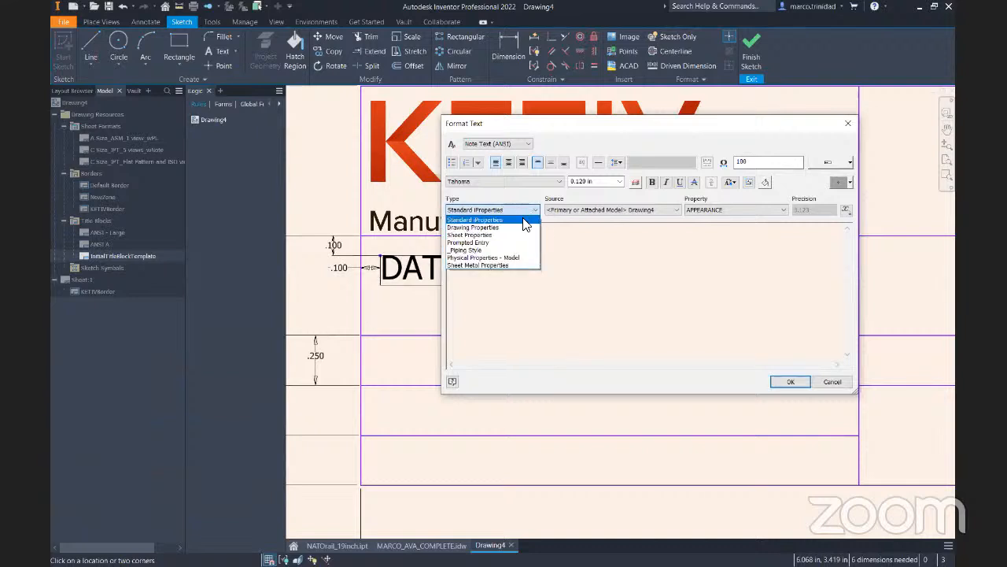
left_click(482, 208)
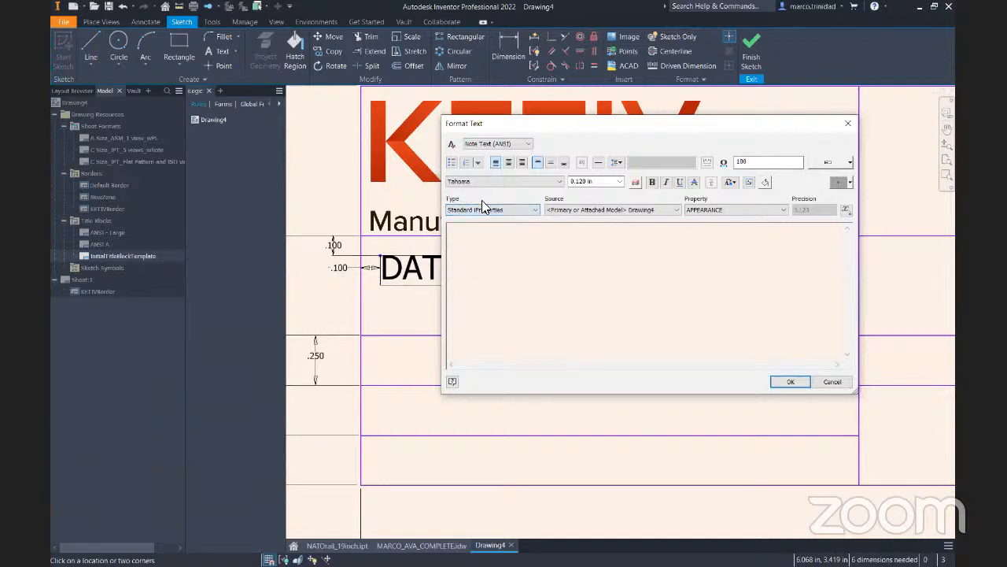
left_click(480, 211)
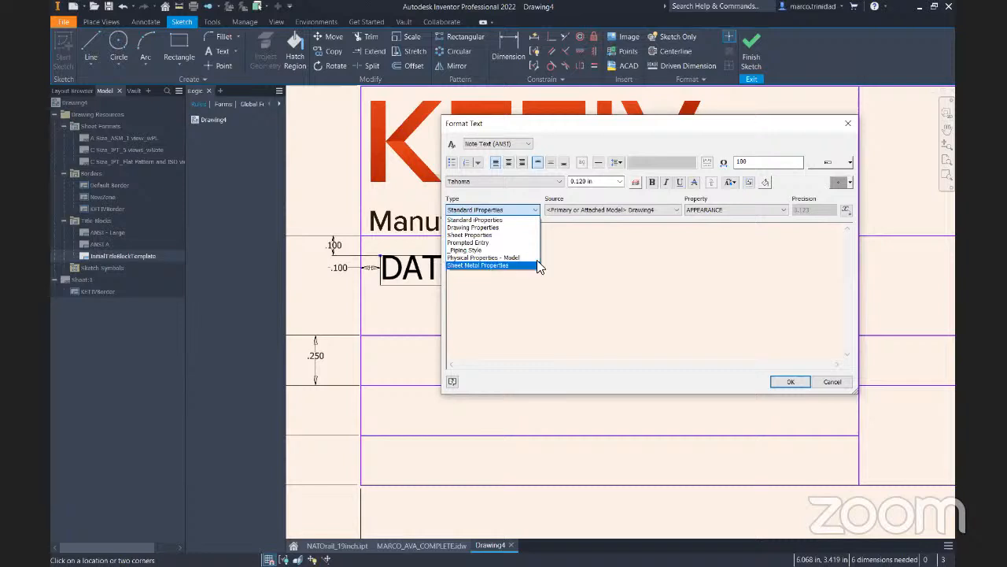
left_click(482, 221)
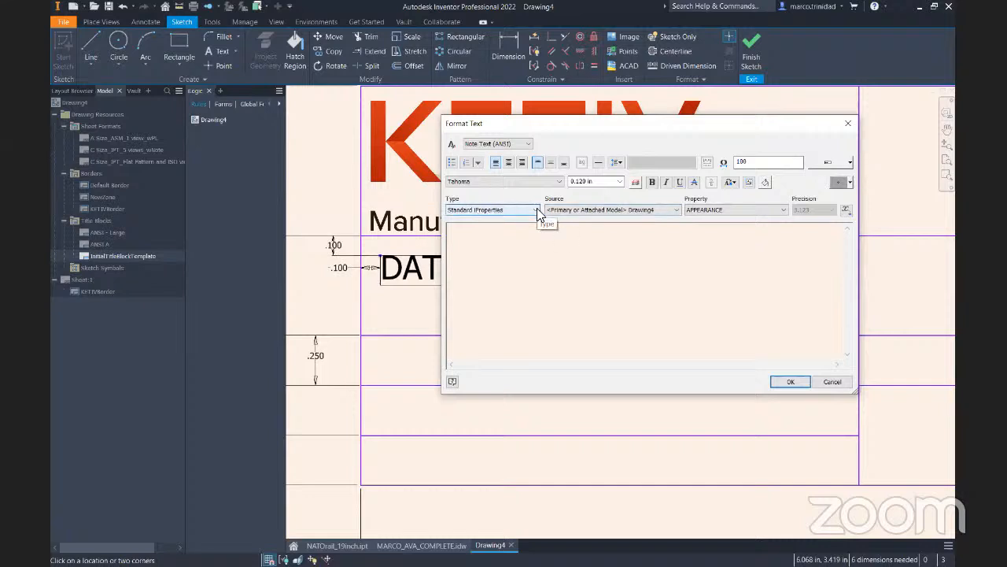
Insert the CREATION DATE property into the new text box and accept the text
left_click(721, 210)
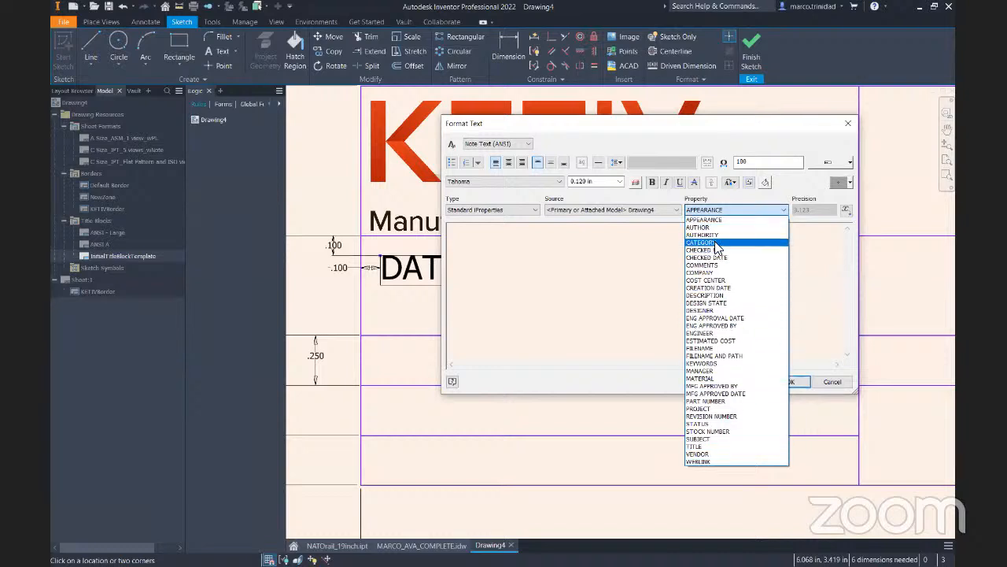
left_click(732, 289)
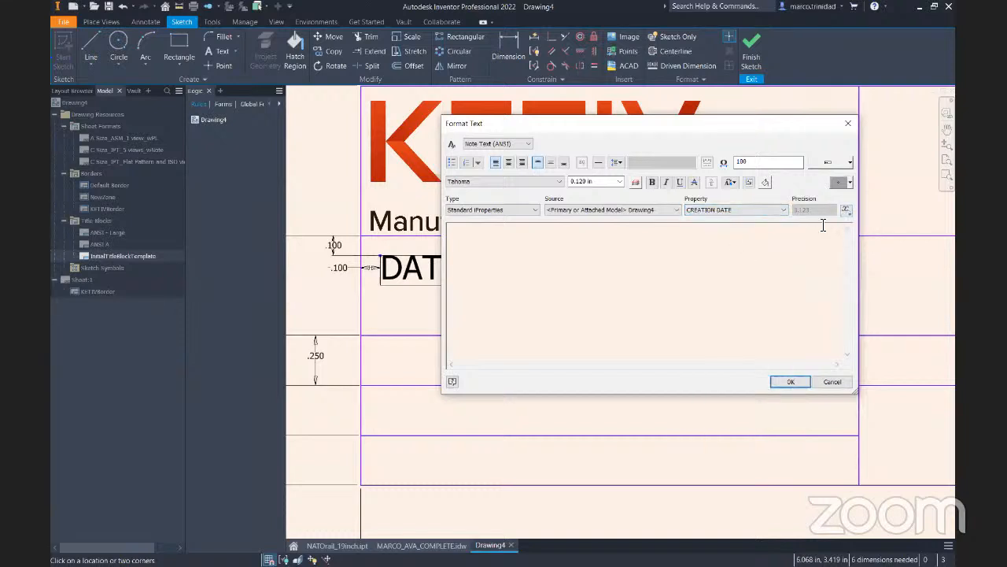
left_click(846, 210)
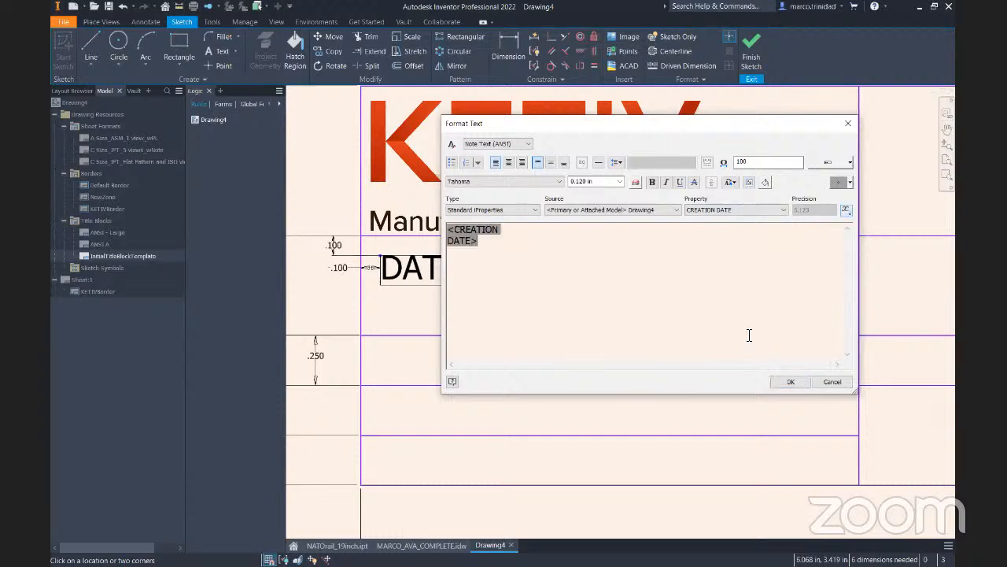
left_click(790, 383)
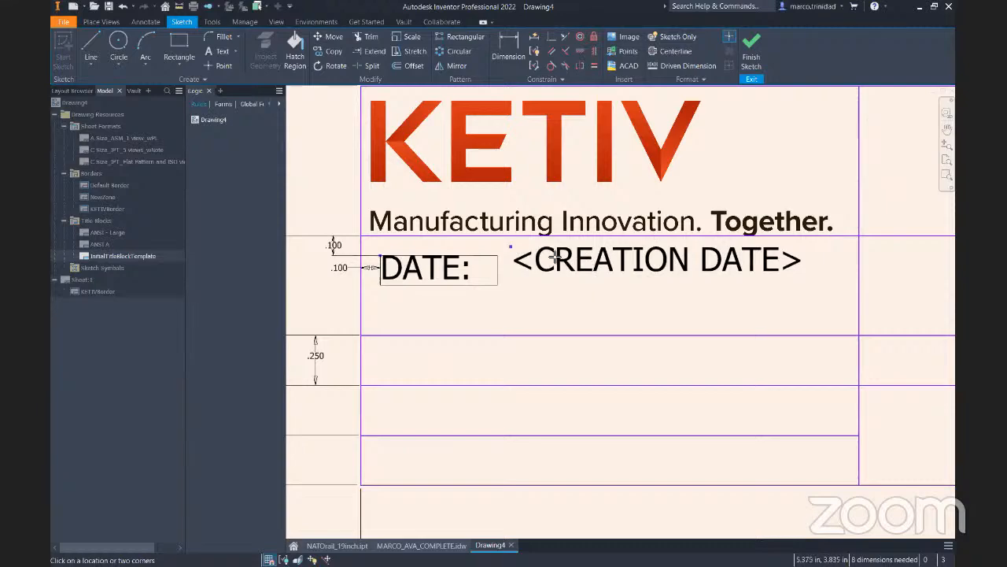
End text placement and move the <CREATION DATE> field slightly lower and further from the DATE: label within its cell
middle_click_drag(609, 269, 535, 279)
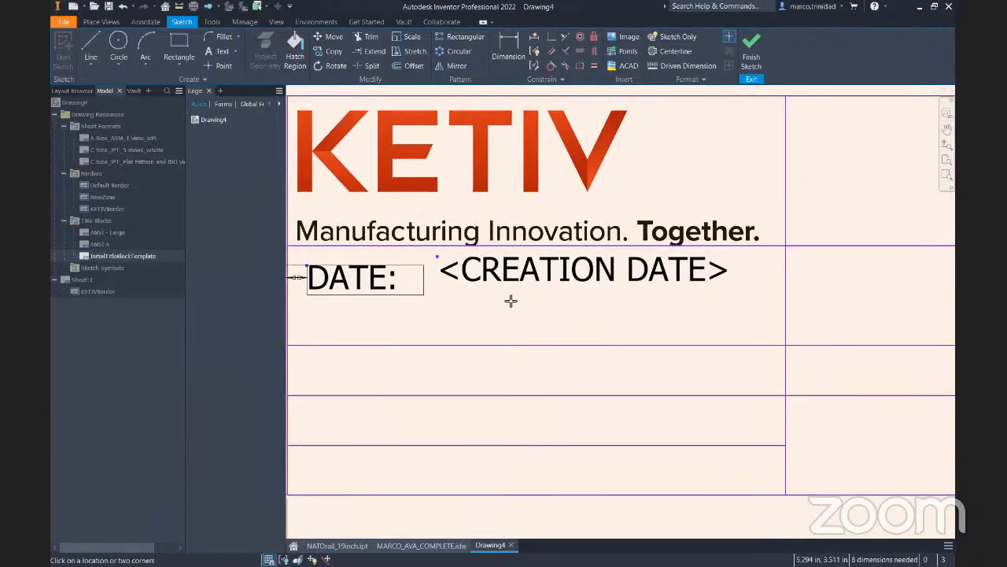
key("Escape")
left_click(517, 276)
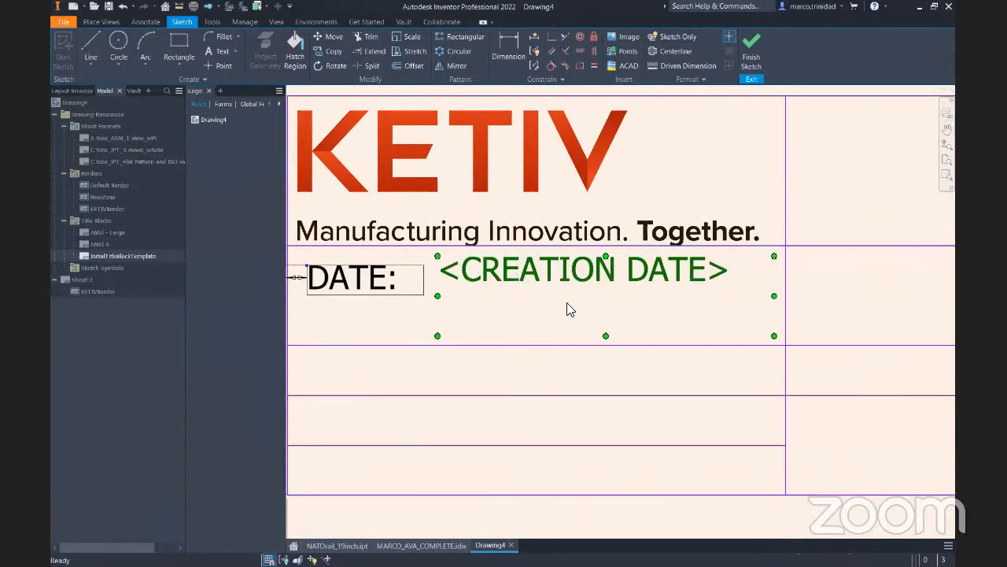
mouse_move(552, 274)
left_mouse_down()
mouse_move(552, 301)
mouse_move(568, 304)
left_mouse_up()
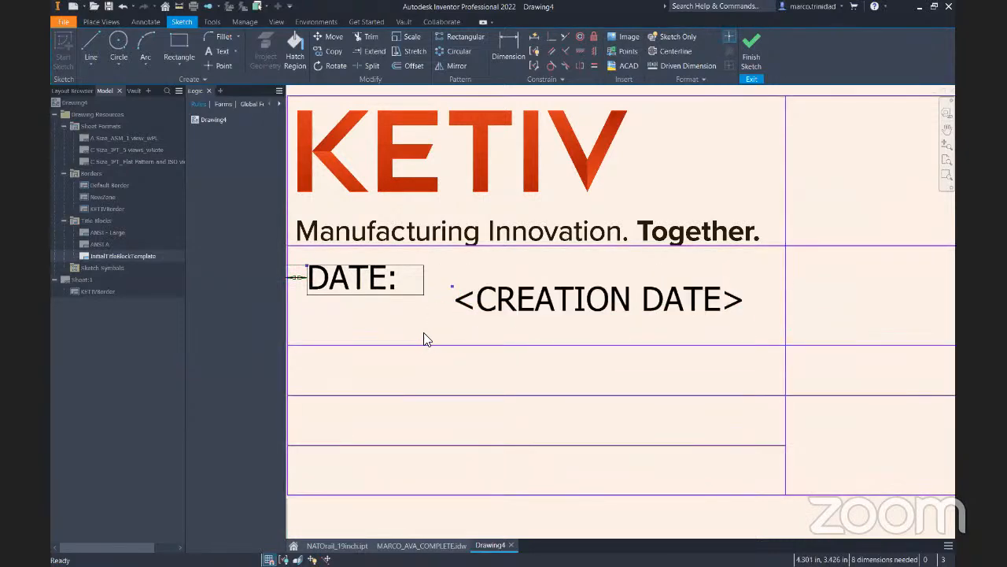
scroll(441, 331, "down", 4)
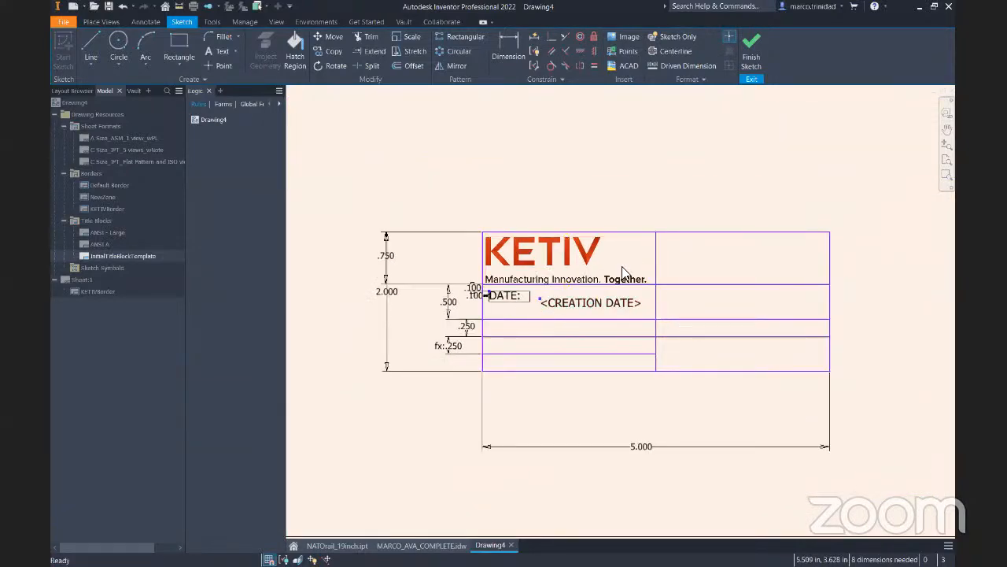
middle_click_drag(480, 148, 547, 150)
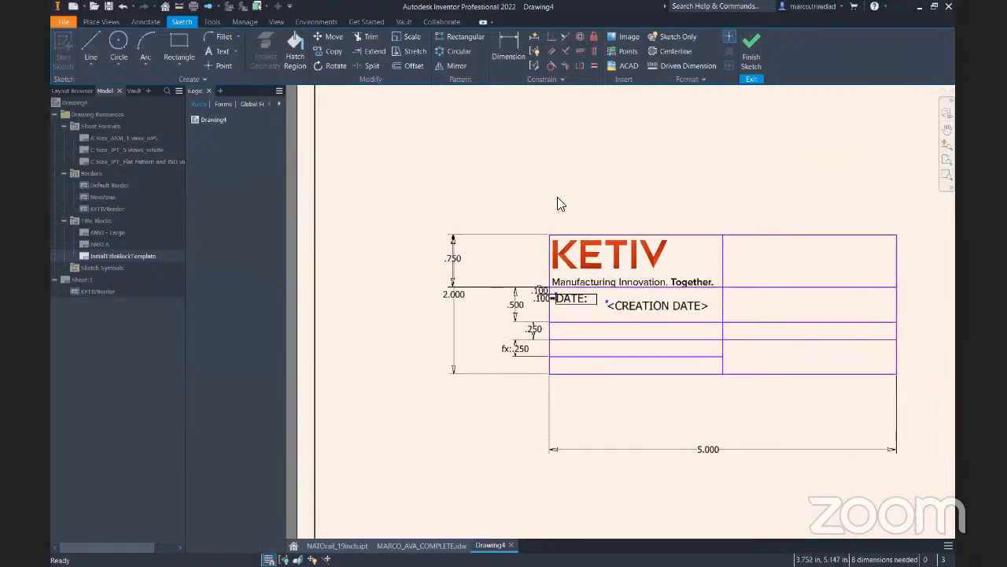
middle_click_drag(720, 191, 636, 181)
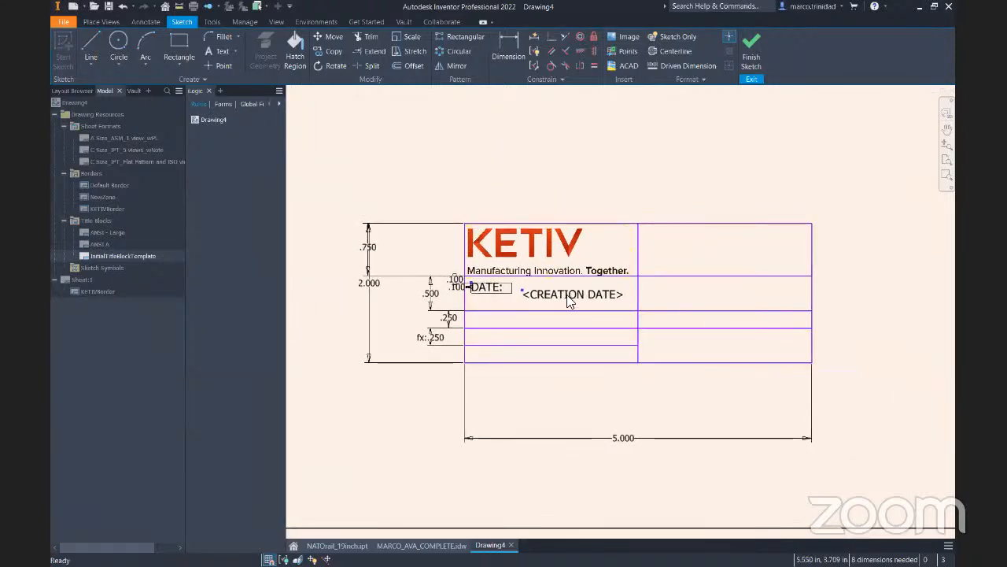
scroll(572, 306, "up", 3)
left_click(596, 299)
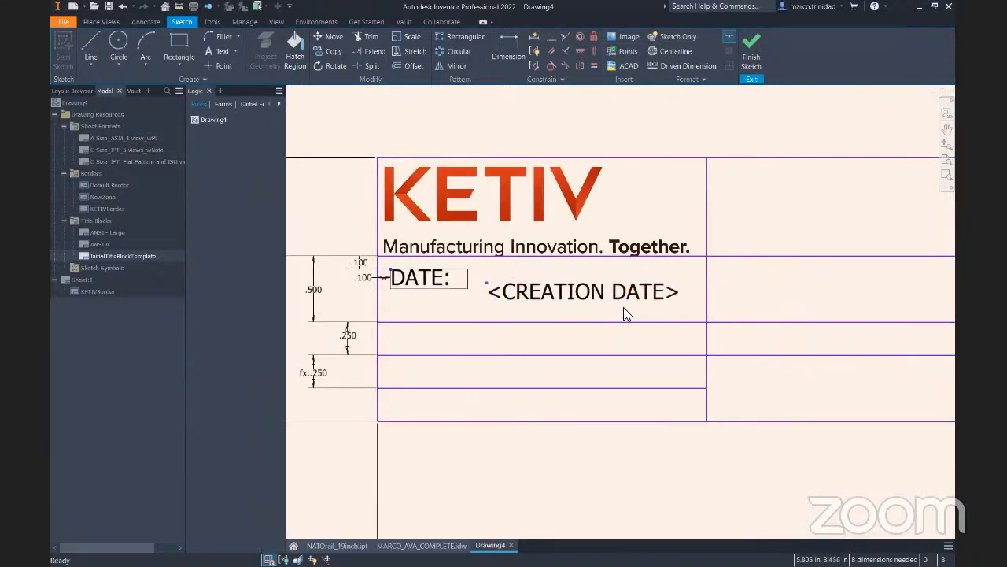
middle_click_drag(402, 325, 430, 302)
scroll(433, 304, "up", 4)
scroll(610, 311, "down", 3)
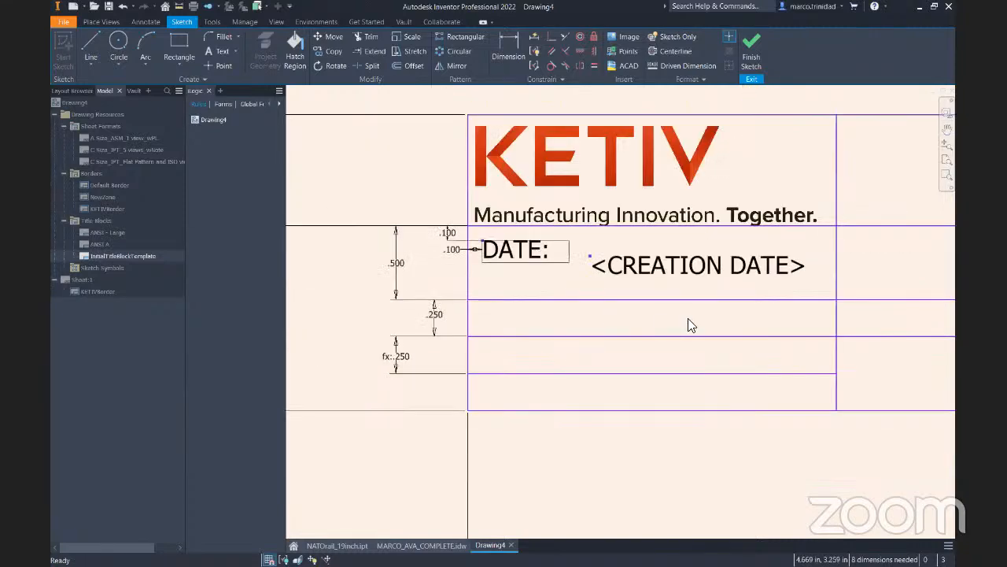
middle_click_drag(688, 318, 618, 334)
mouse_move(855, 291)
middle_mouse_down()
mouse_move(793, 281)
mouse_move(806, 264)
middle_mouse_up()
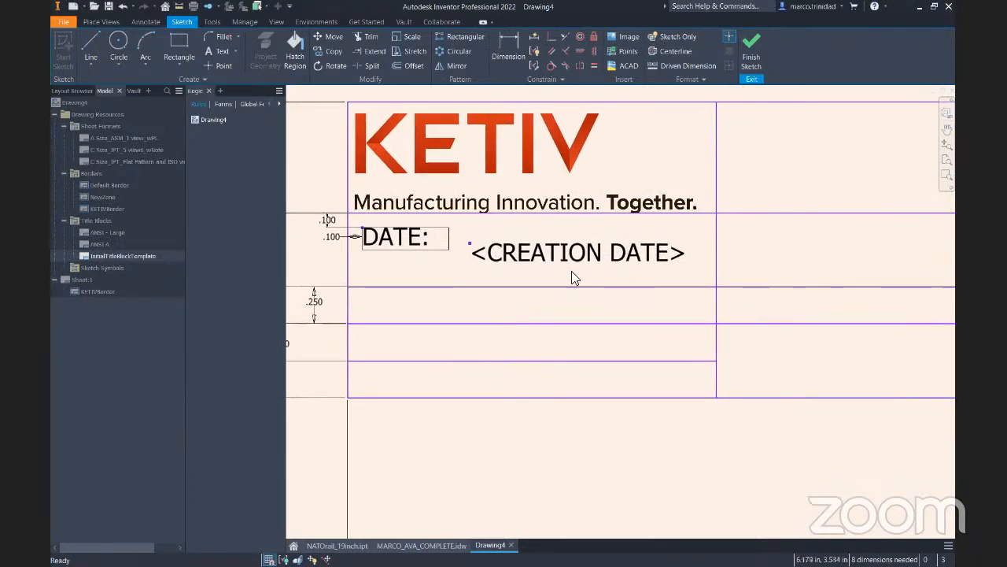
middle_click_drag(514, 294, 548, 305)
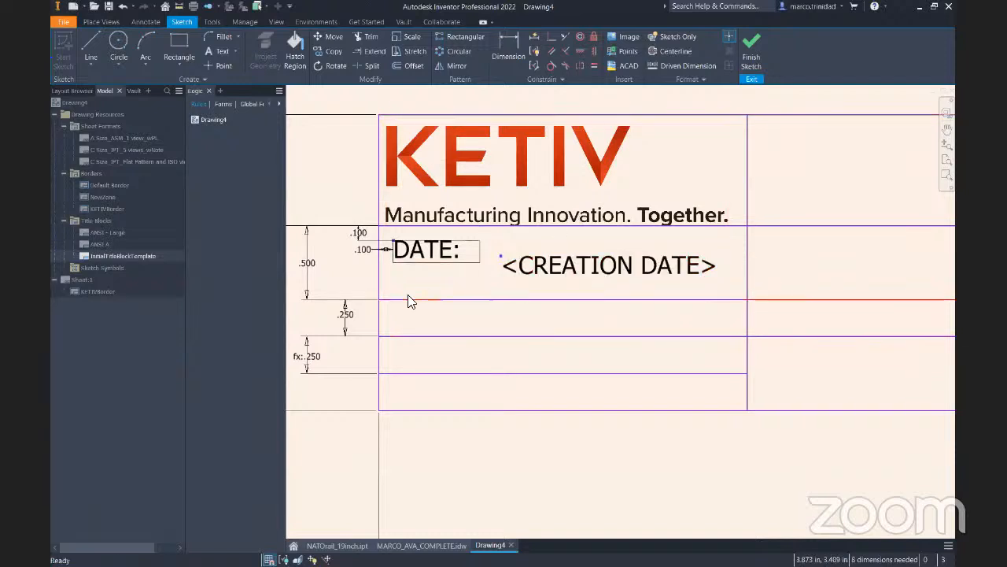
left_click(219, 50)
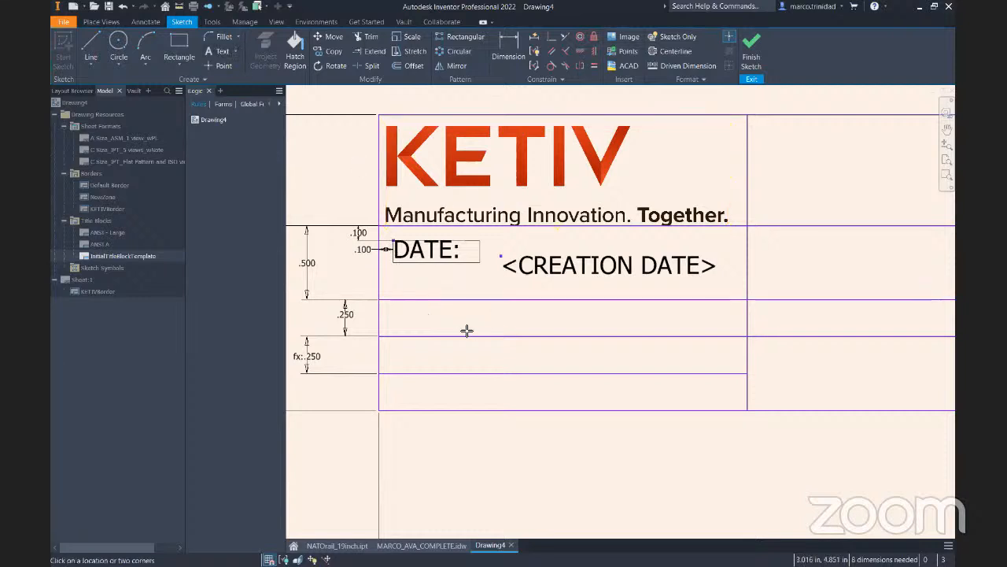
left_click_drag(401, 303, 724, 335)
left_click(494, 210)
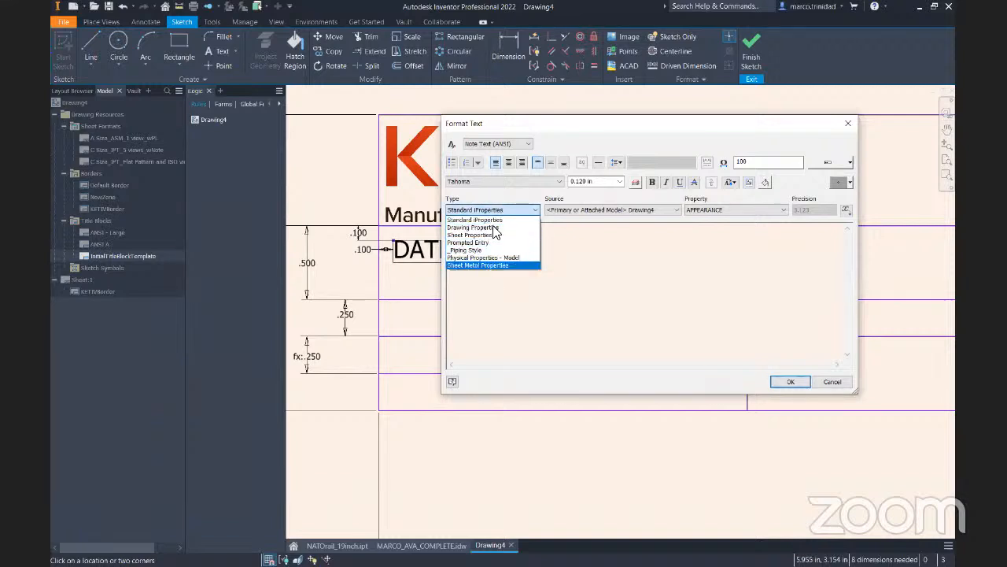
left_click(595, 201)
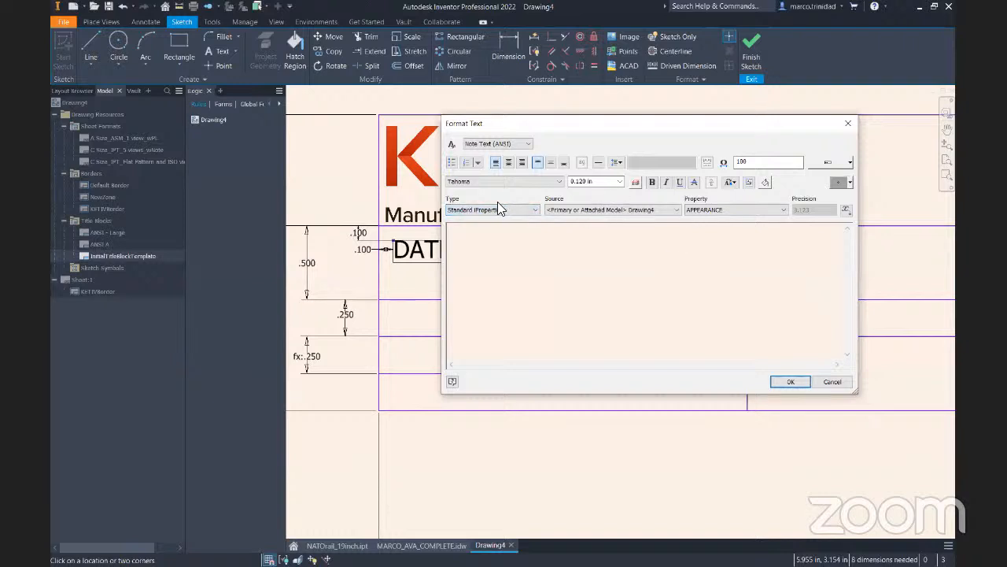
left_click(847, 382)
Finish the title block sketch and save it under the name KETIVSTANDARD
scroll(638, 299, "down", 3)
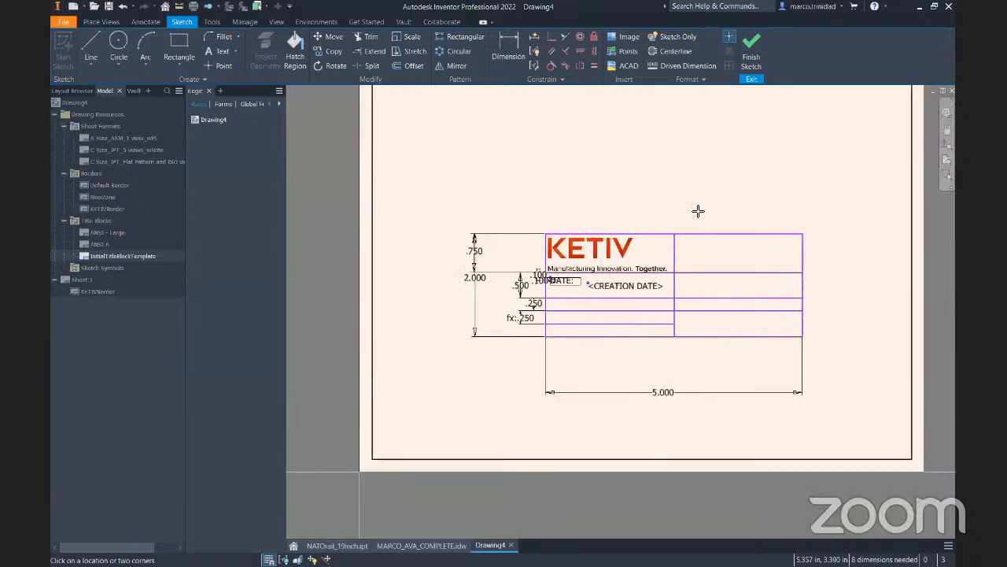
left_click_drag(738, 185, 719, 187)
left_click(758, 41)
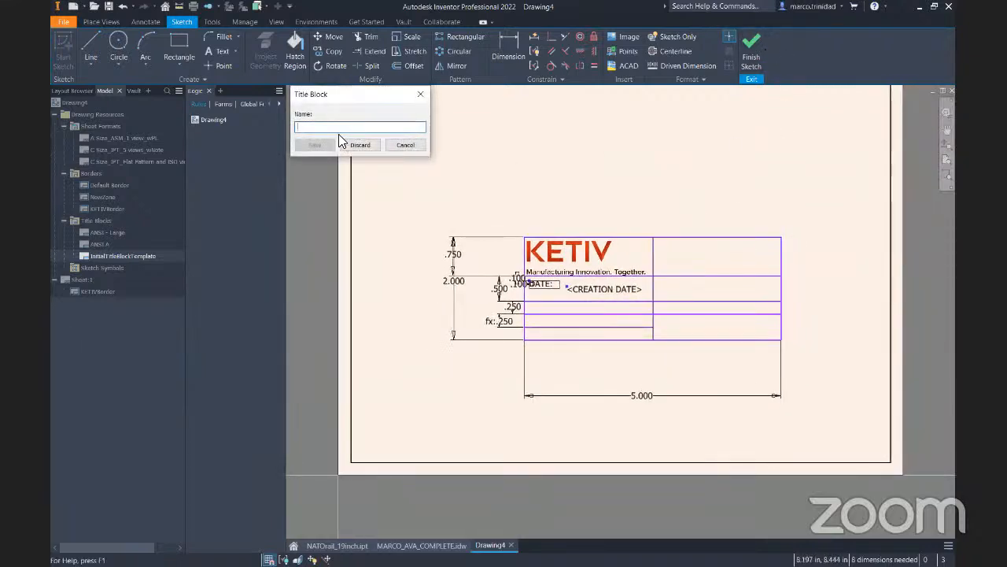
type("KETIVSTANDARD")
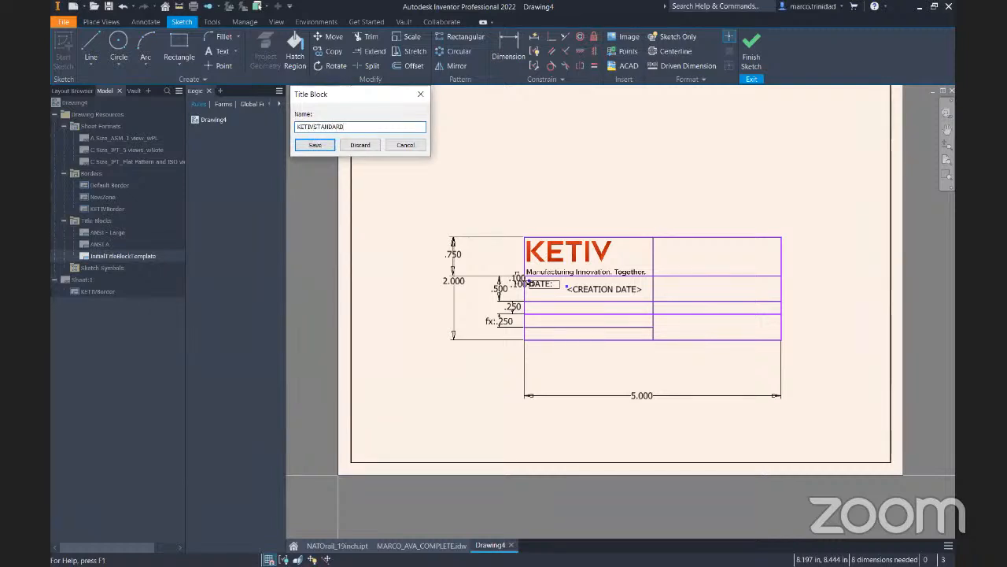
left_click(309, 147)
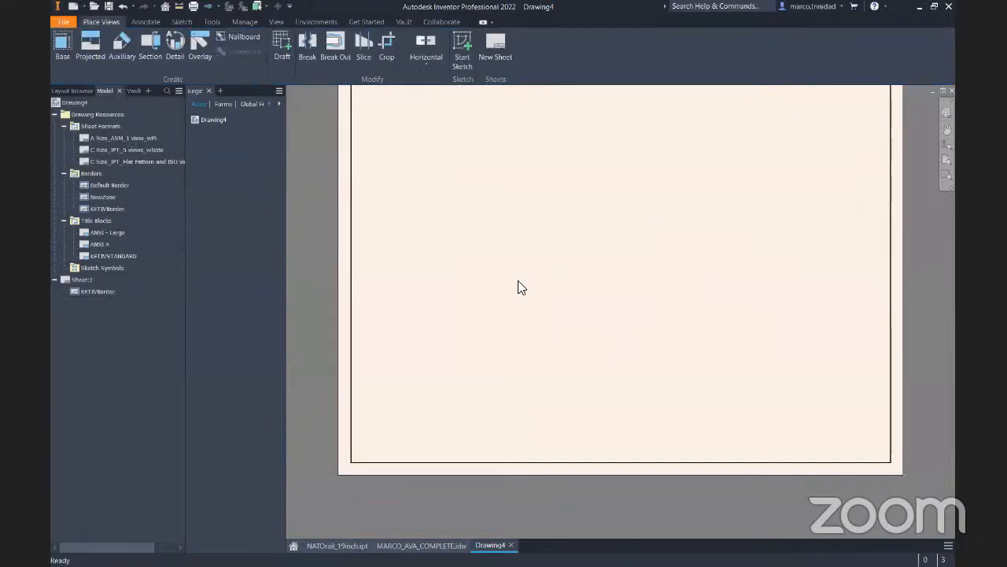
Place the KETIVSTANDARD title block on the sheet as a trial and delete it from the sheet again
double_click(109, 256)
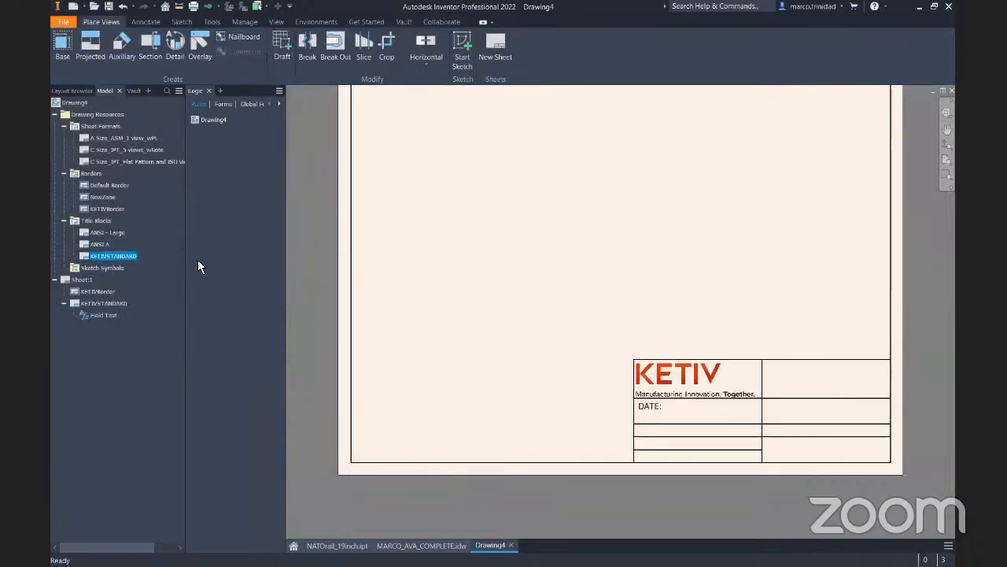
right_click(95, 303)
left_click(119, 320)
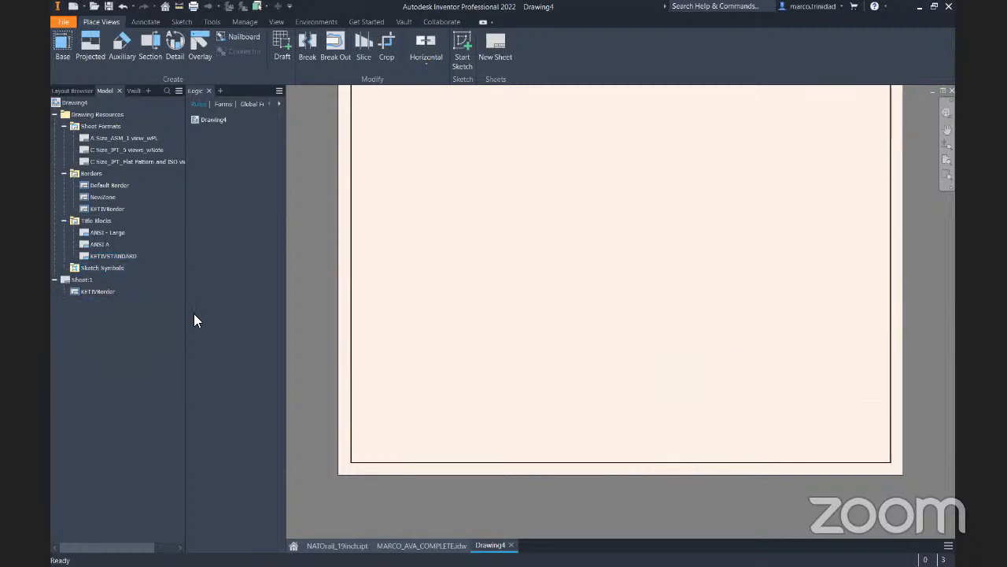
left_click(102, 258)
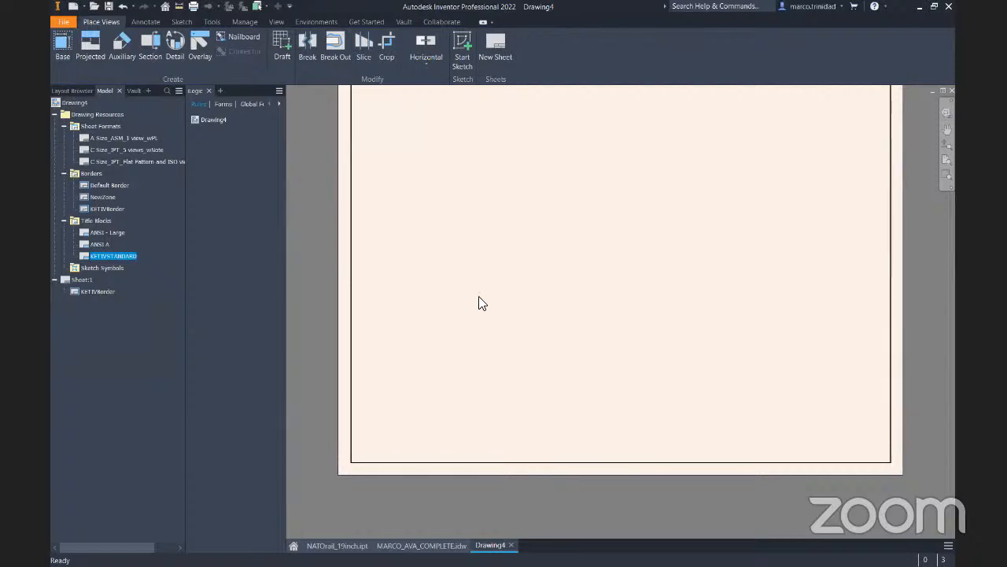
Switch to the NATOrail_19inch.ipt part and examine the export setting of its YieldStrength user parameter
left_click(329, 544)
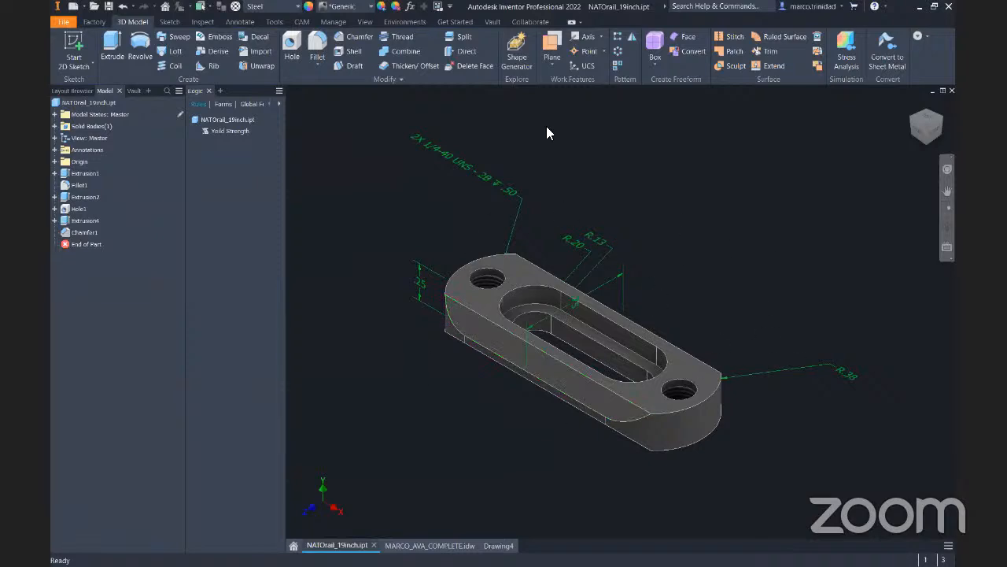
left_click(333, 22)
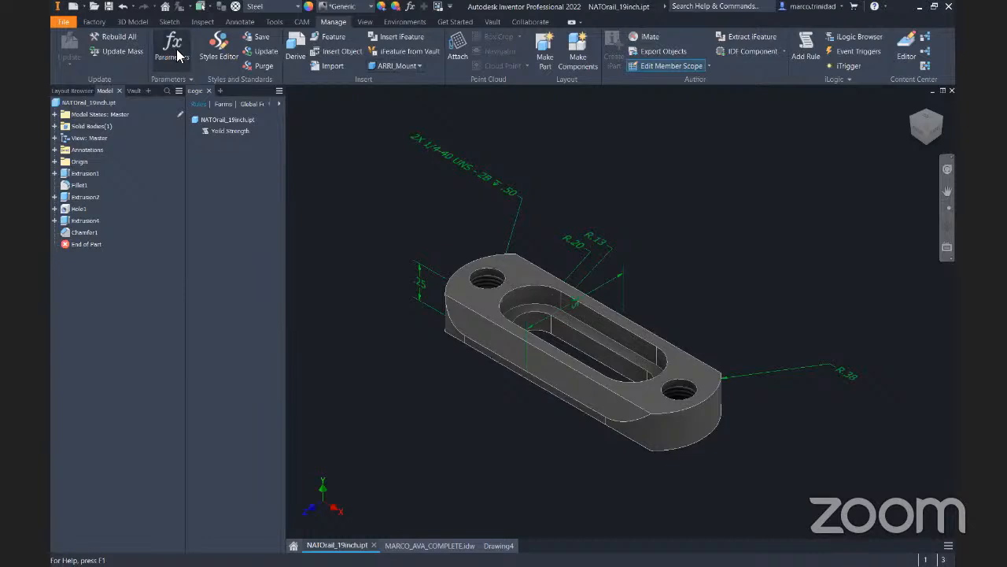
left_click(176, 49)
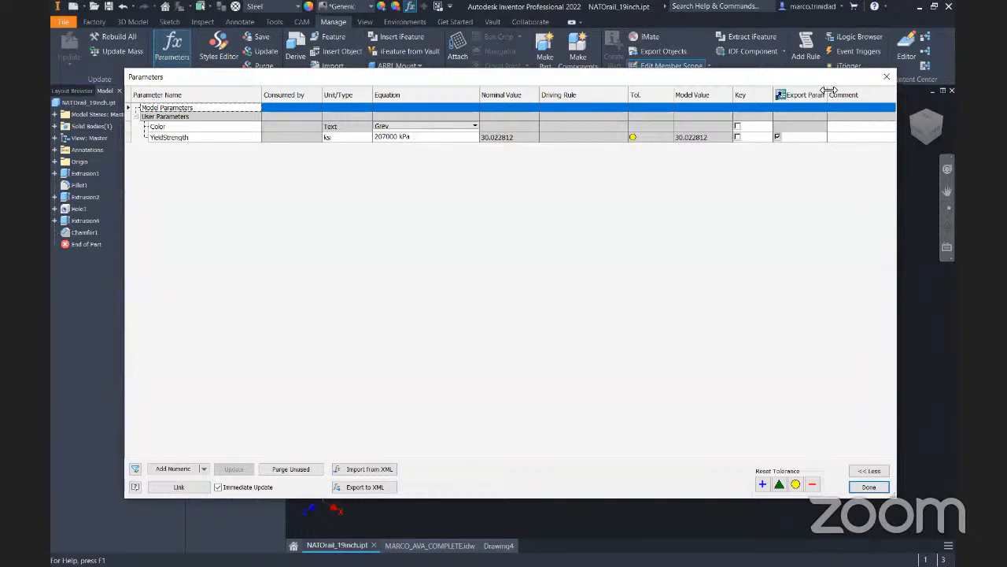
left_click_drag(828, 89, 864, 90)
left_click(778, 137)
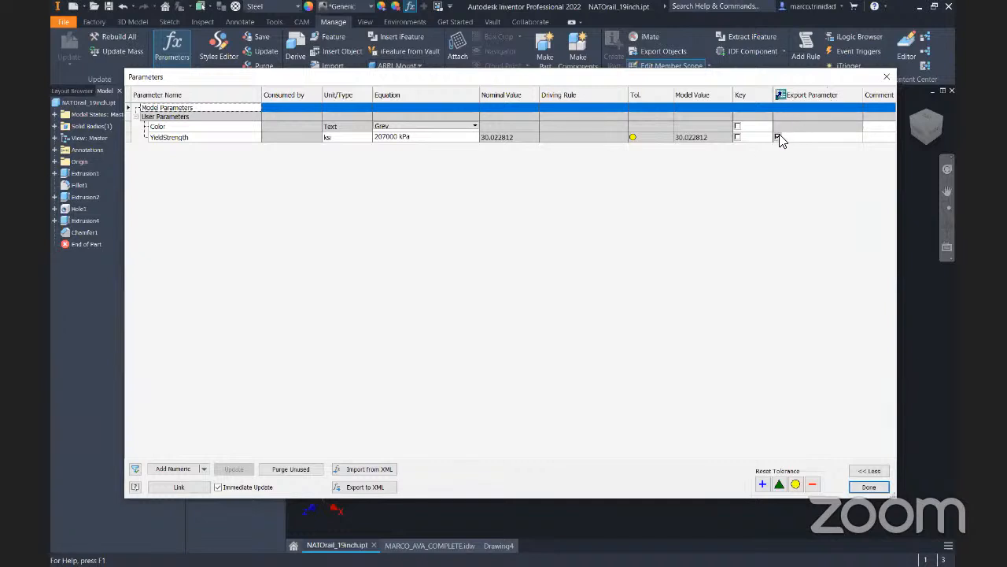
Close the parameters list and examine the custom iProperties of the NATOrail_19inch.ipt part for the exported YieldStrength value
left_click(887, 77)
right_click(92, 105)
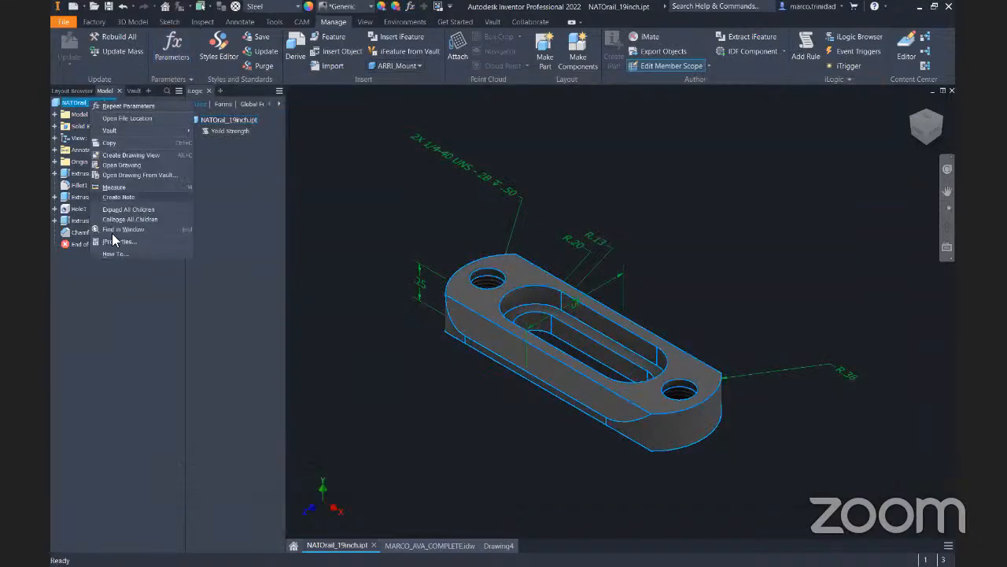
left_click(118, 240)
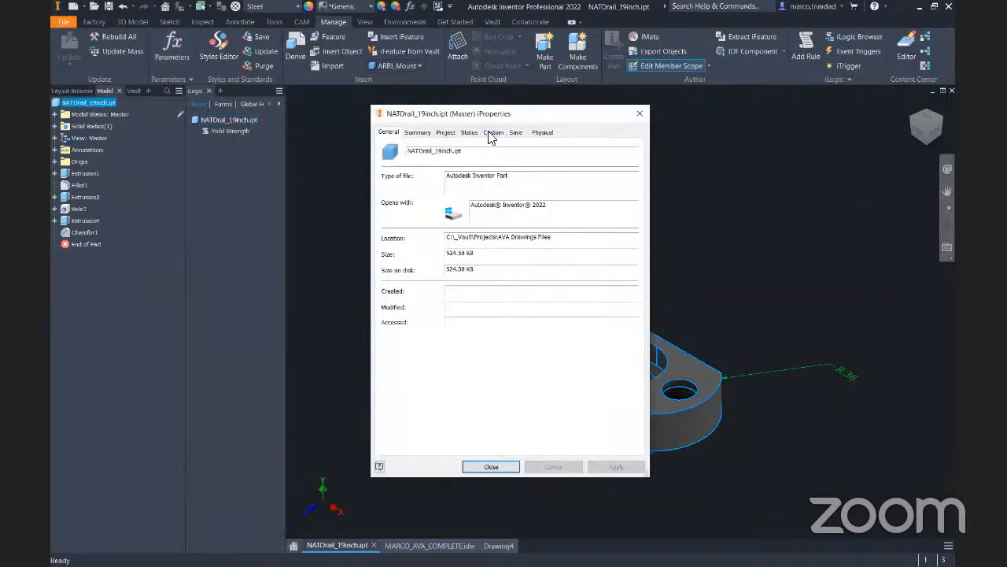
left_click(493, 132)
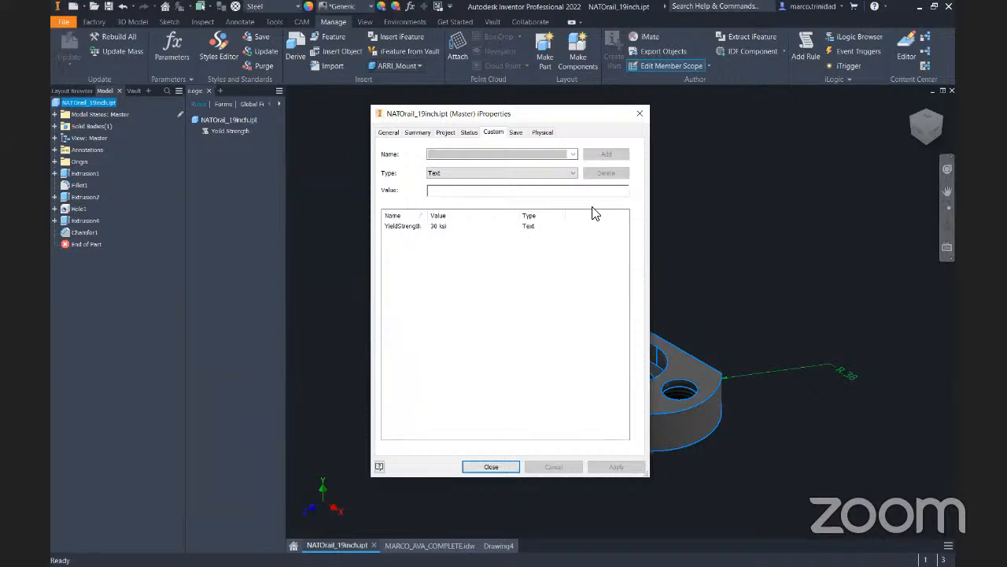
left_click(639, 113)
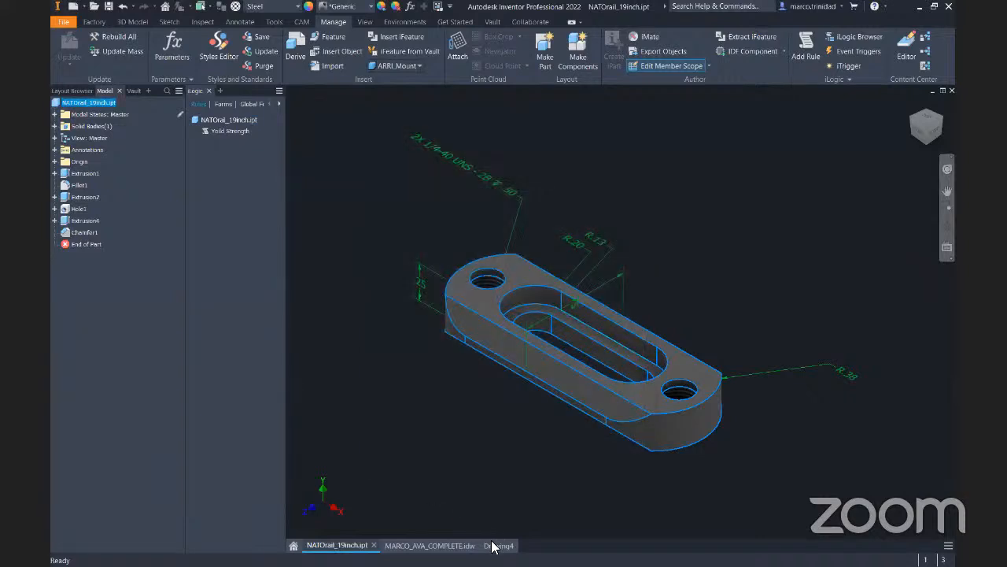
Return to the Drawing4 drawing, place a front base view of NATOrail_19inch.ipt on the sheet and move it toward the sheet's left side
left_click(493, 546)
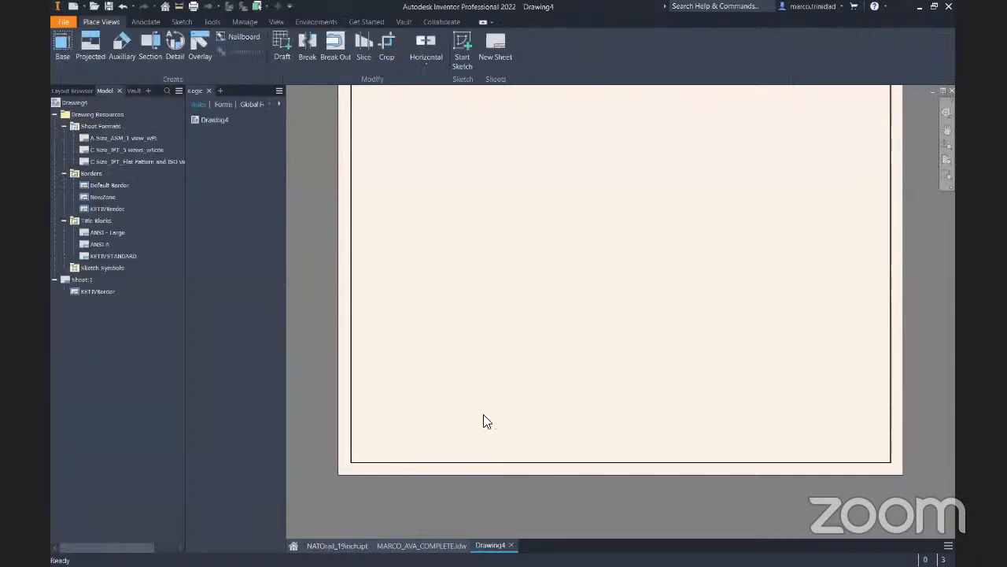
right_click(550, 335)
left_click(559, 295)
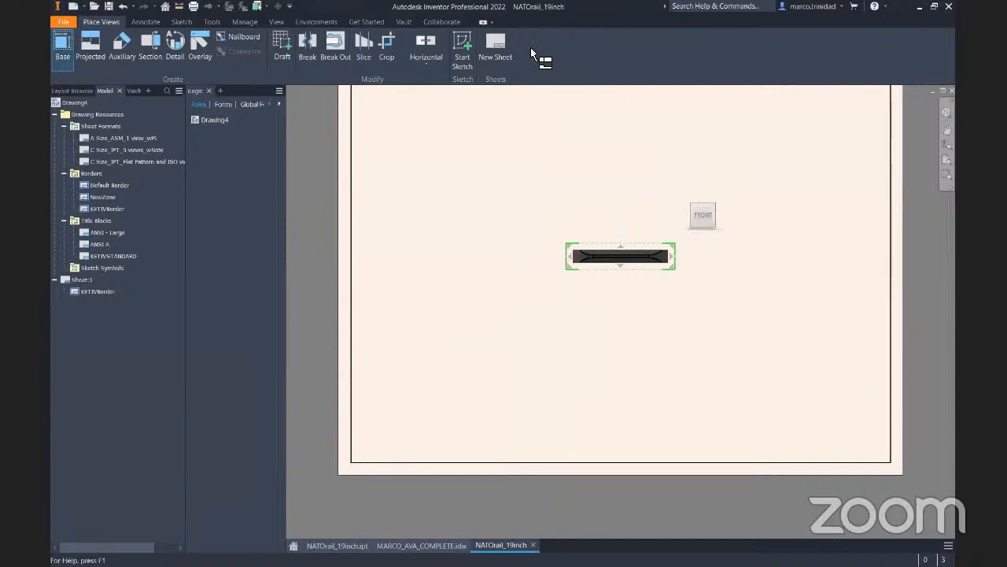
left_click(621, 247)
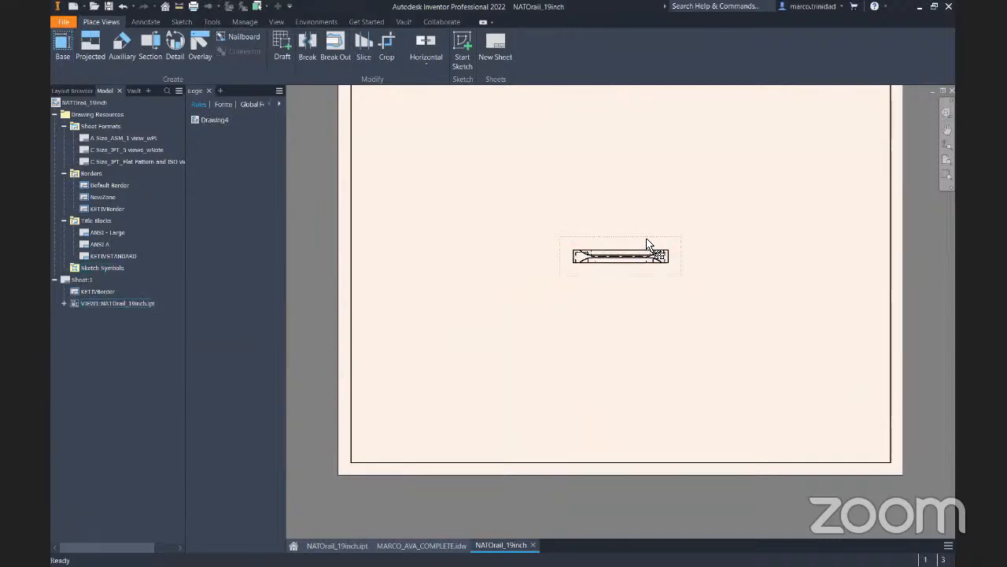
left_click_drag(644, 247, 515, 259)
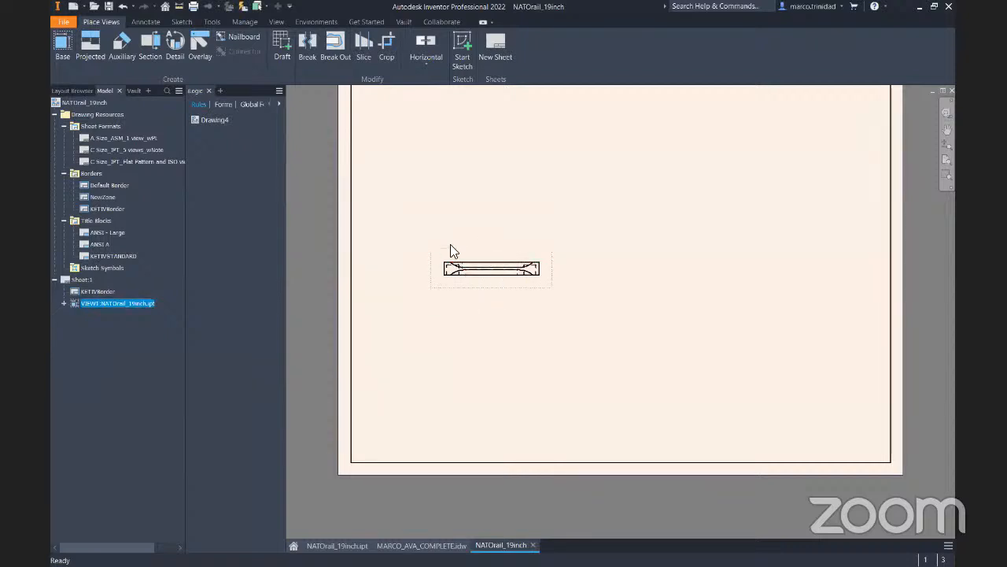
Edit the KETIVSTANDARD title block to add the YieldStrength custom iProperty as a text field in the row below <CREATION DATE>, and save the edits
right_click(114, 257)
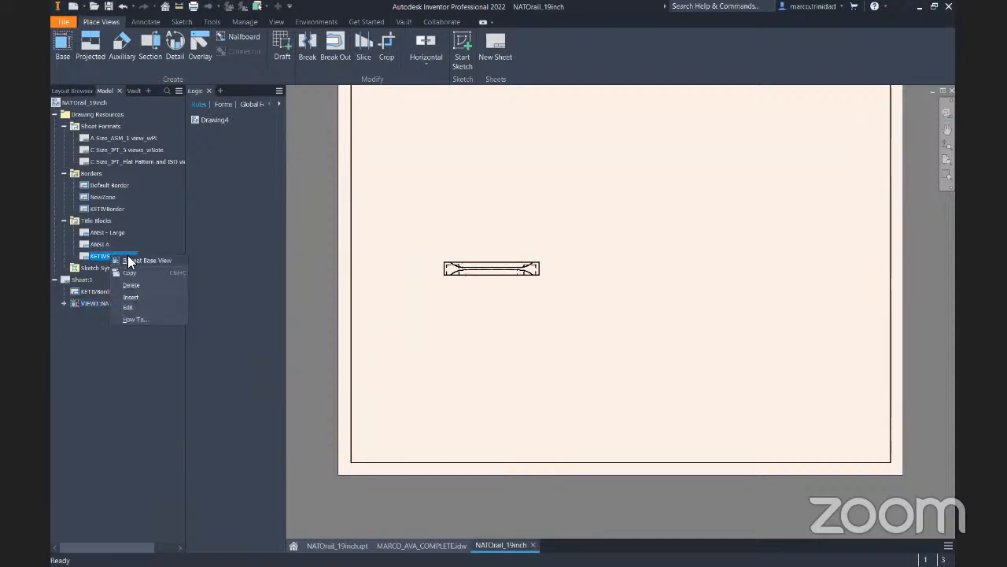
left_click(140, 307)
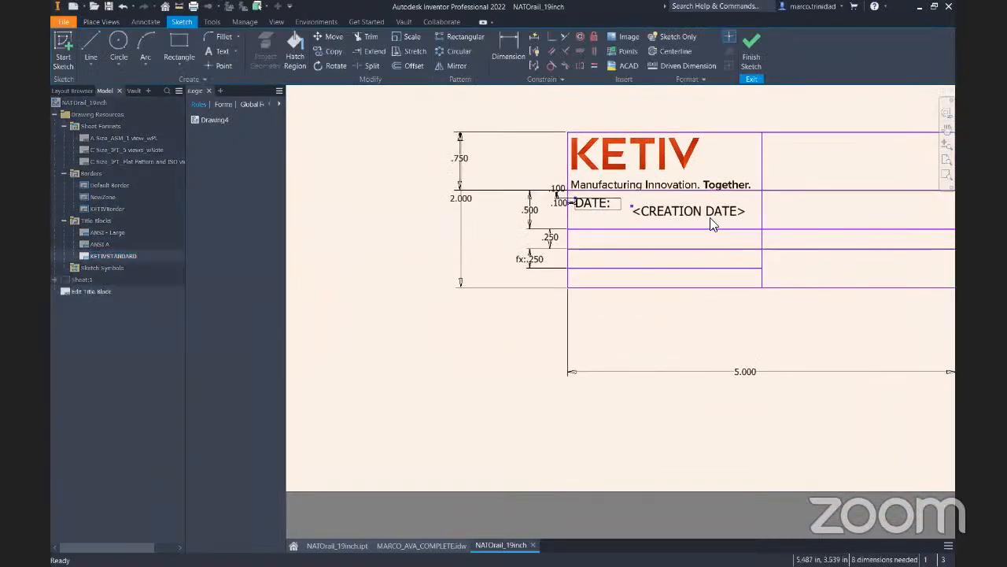
scroll(708, 218, "up", 5)
scroll(536, 228, "down", 3)
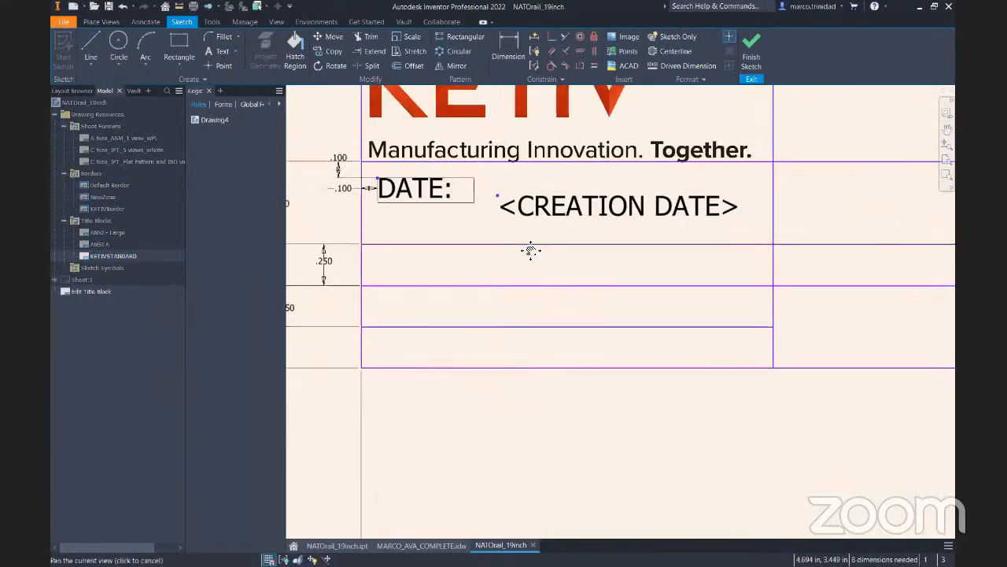
left_click(218, 51)
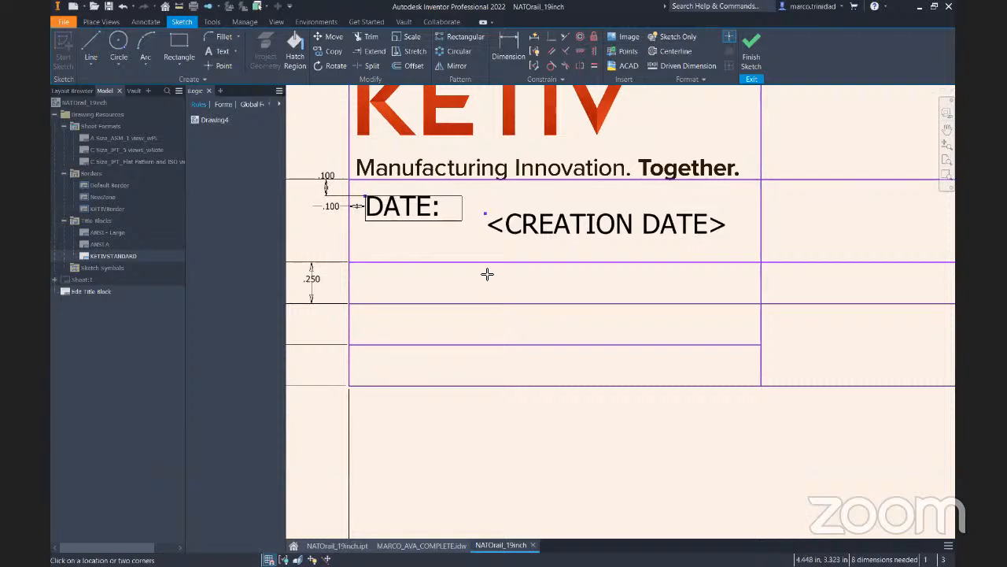
left_click_drag(486, 264, 752, 302)
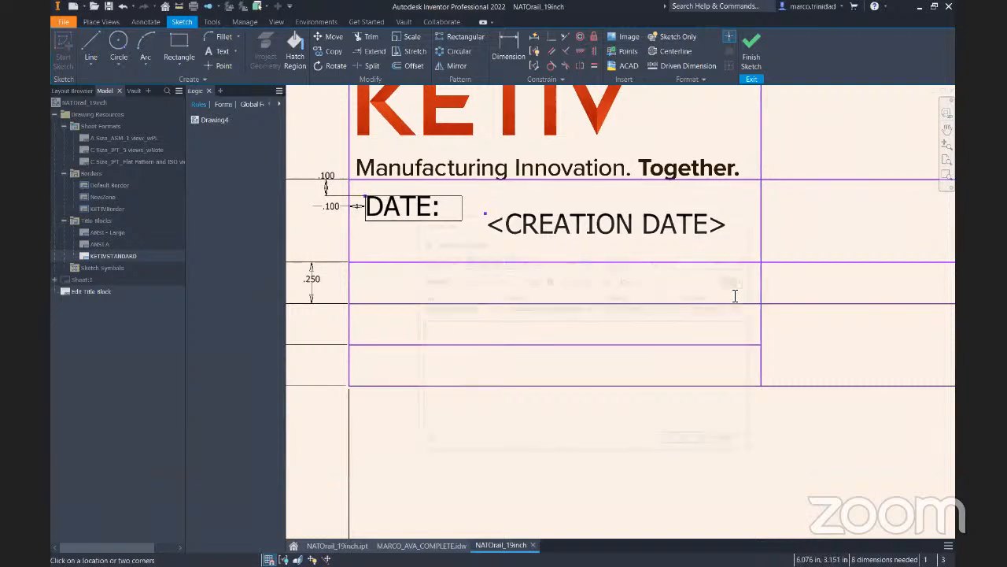
left_click(501, 209)
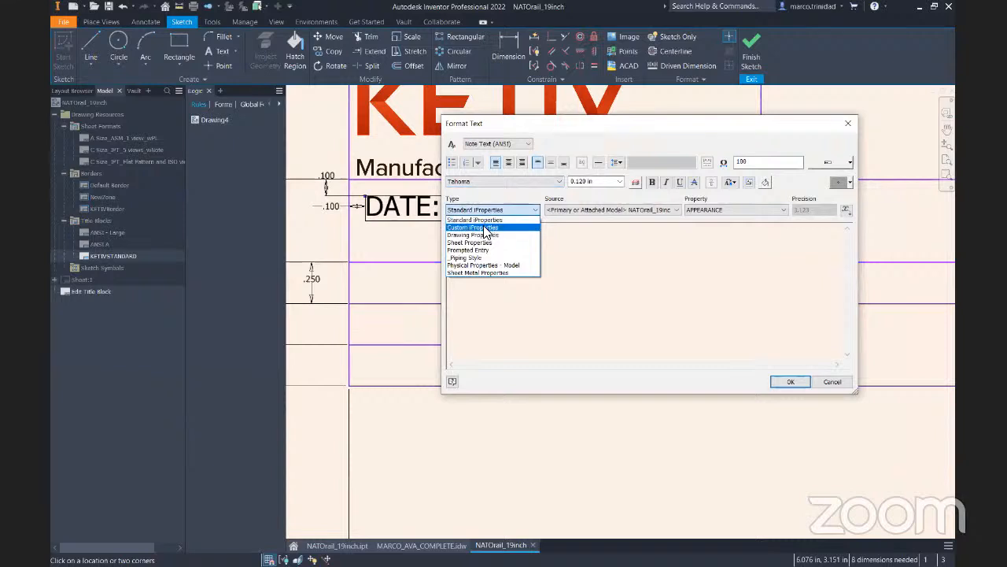
left_click(471, 227)
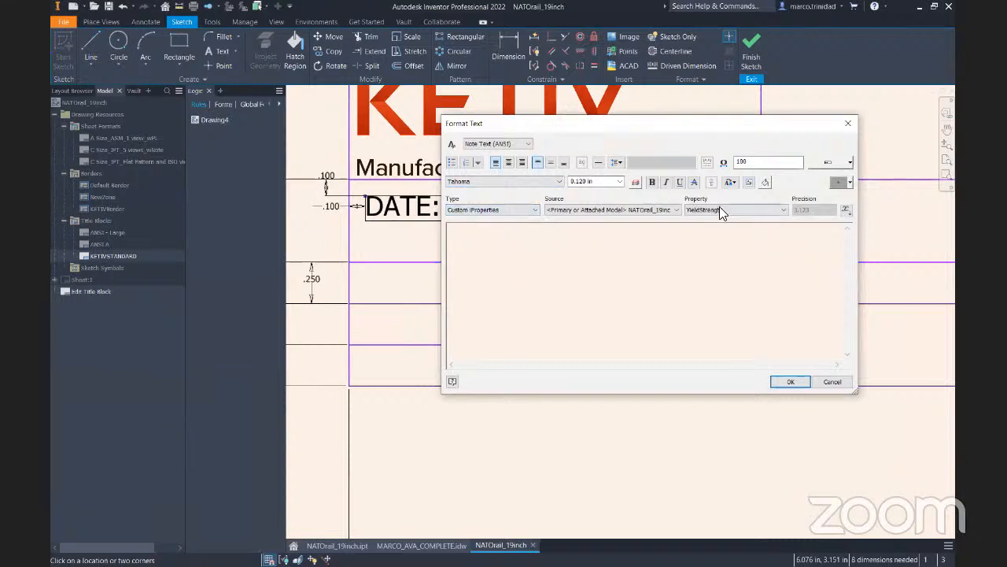
left_click(847, 211)
left_click(790, 382)
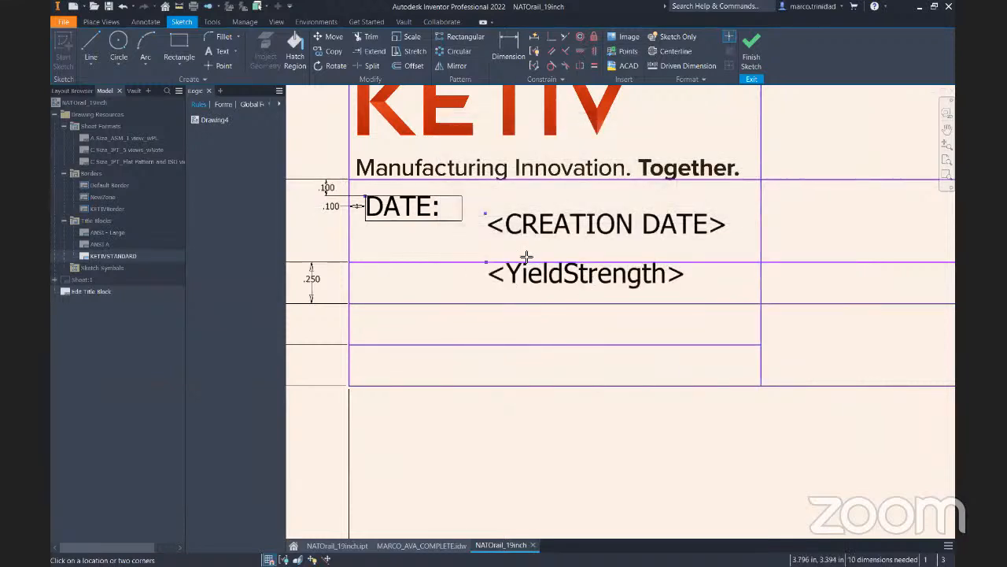
left_click(753, 55)
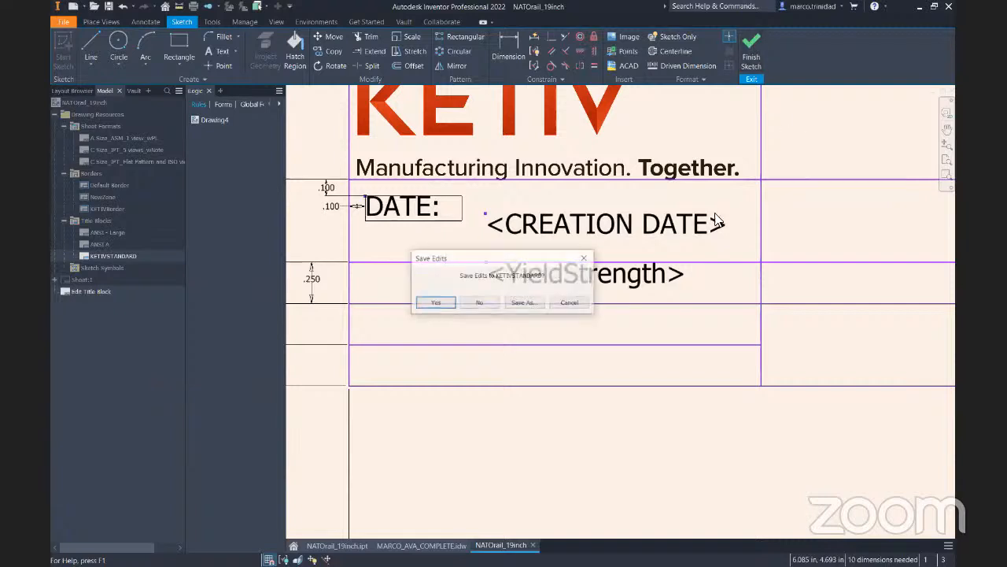
left_click(435, 304)
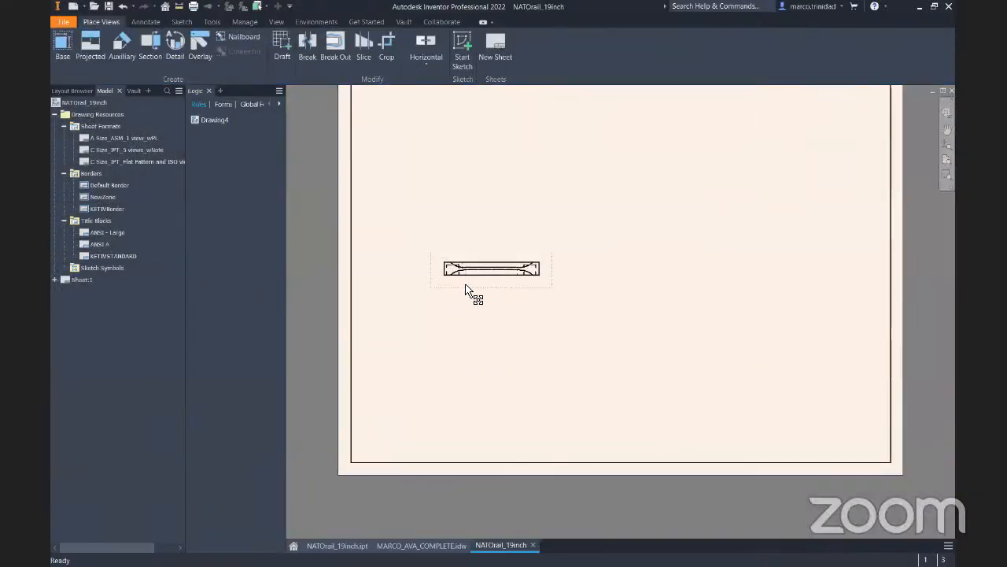
Reopen the KETIVSTANDARD title block for editing and move the <YieldStrength> field further right and slightly lower within its row
right_click(111, 260)
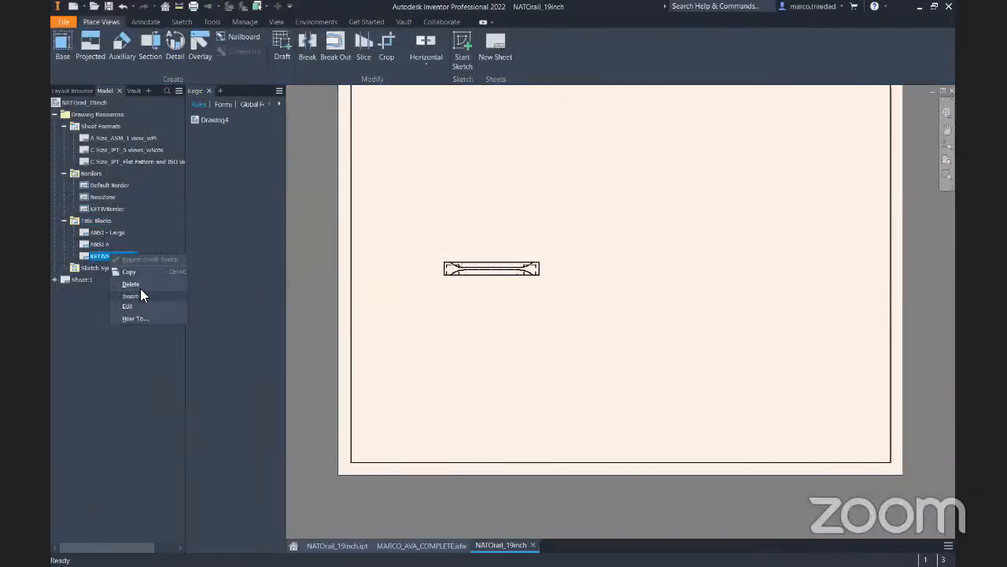
left_click(137, 303)
scroll(589, 360, "up", 2)
middle_click_drag(590, 359, 645, 264)
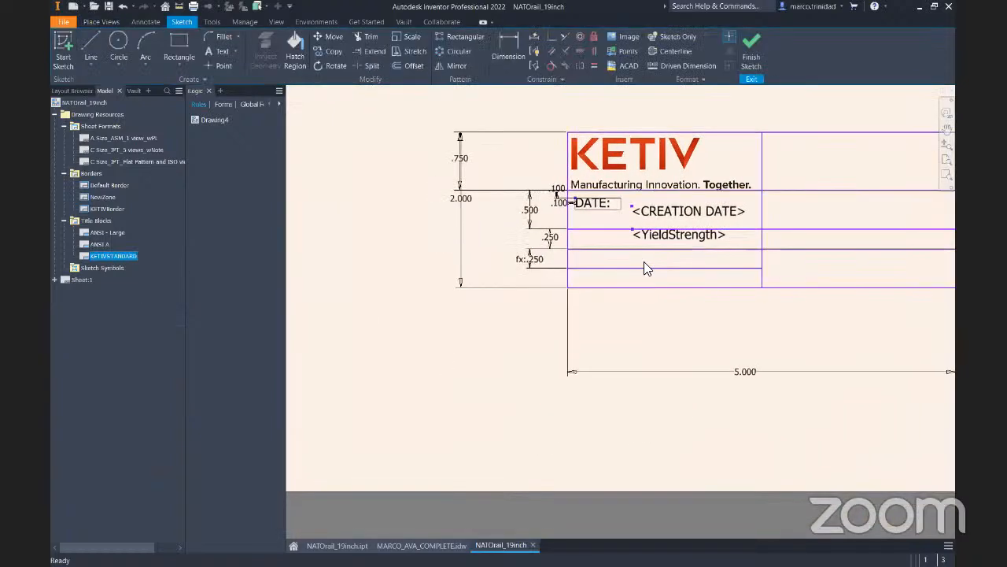
scroll(645, 263, "up", 7)
middle_click_drag(690, 239, 658, 340)
scroll(658, 338, "down", 3)
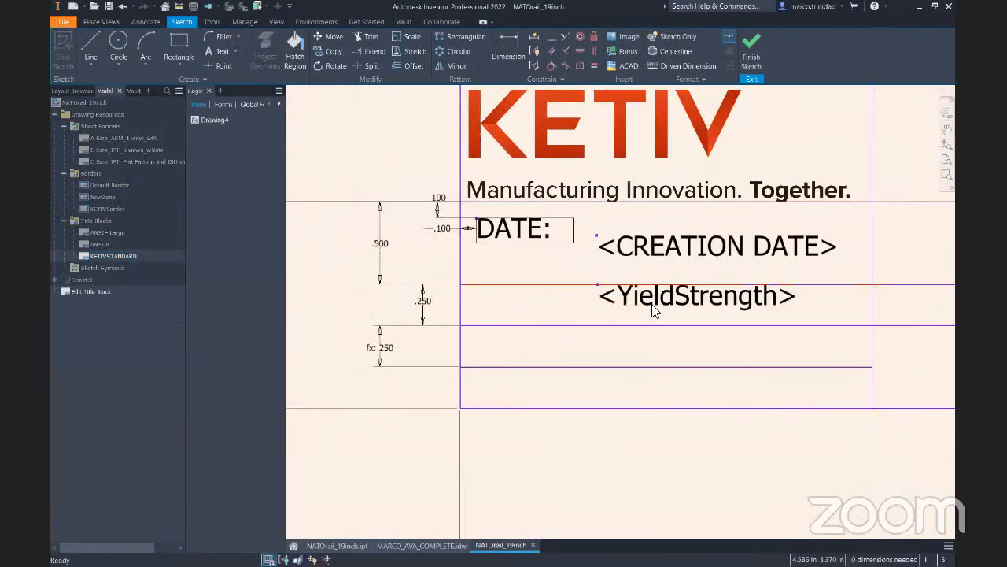
left_click_drag(691, 309, 750, 319)
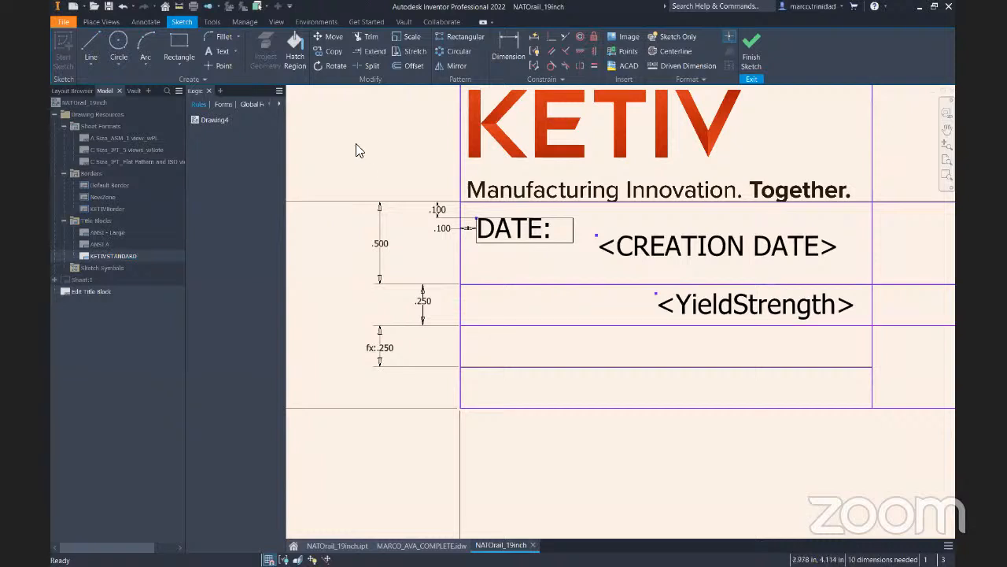
Add the text label "Yield Strength:" in front of the <YieldStrength> field and end text placement
left_click(216, 51)
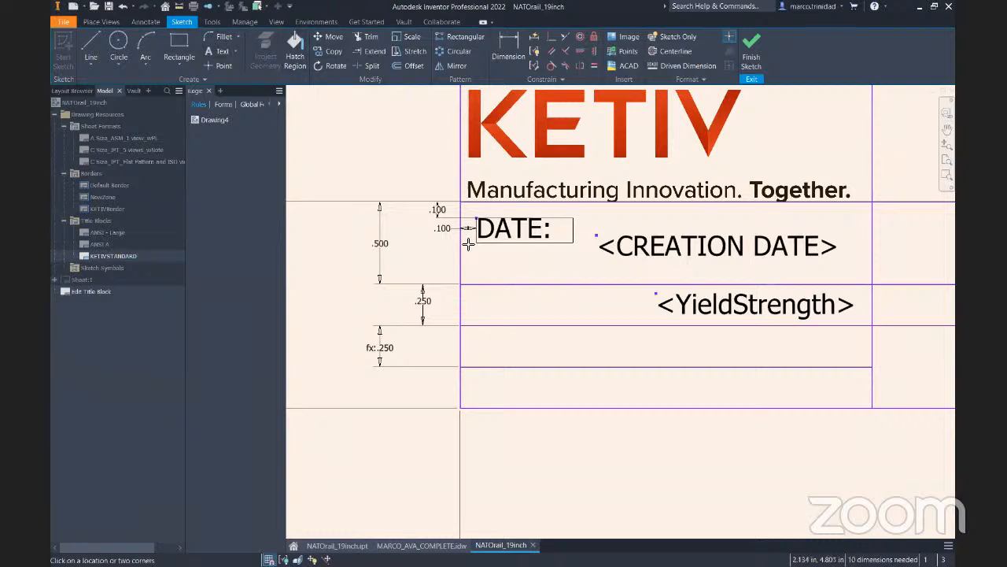
left_click_drag(463, 285, 653, 329)
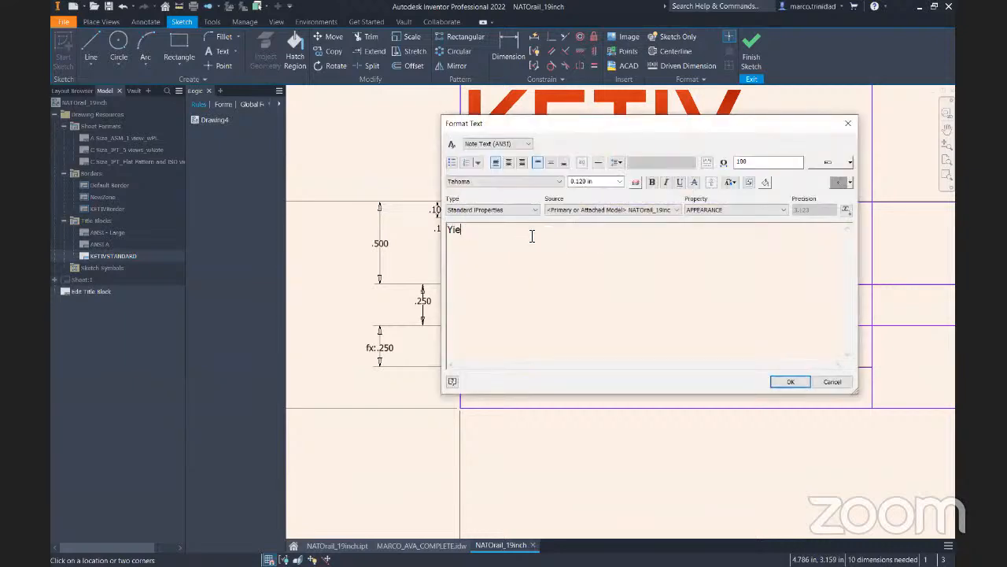
type("Yield Strength:")
left_click(787, 382)
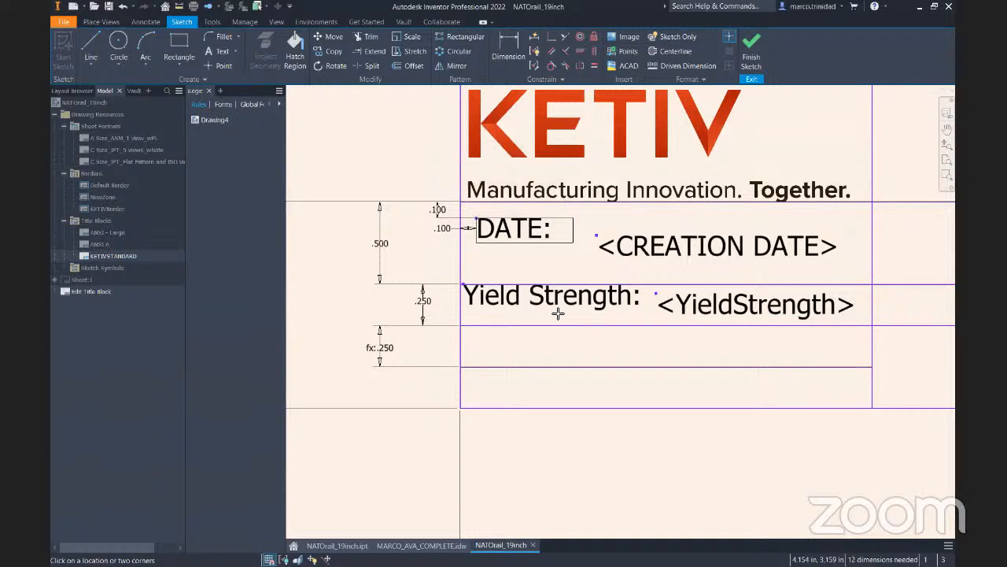
right_click(530, 243)
left_click(563, 246)
Move the Yield Strength: label and the <YieldStrength> field slightly lower so they line up within their row
left_click_drag(571, 303, 572, 313)
left_click(650, 385)
left_click(688, 326)
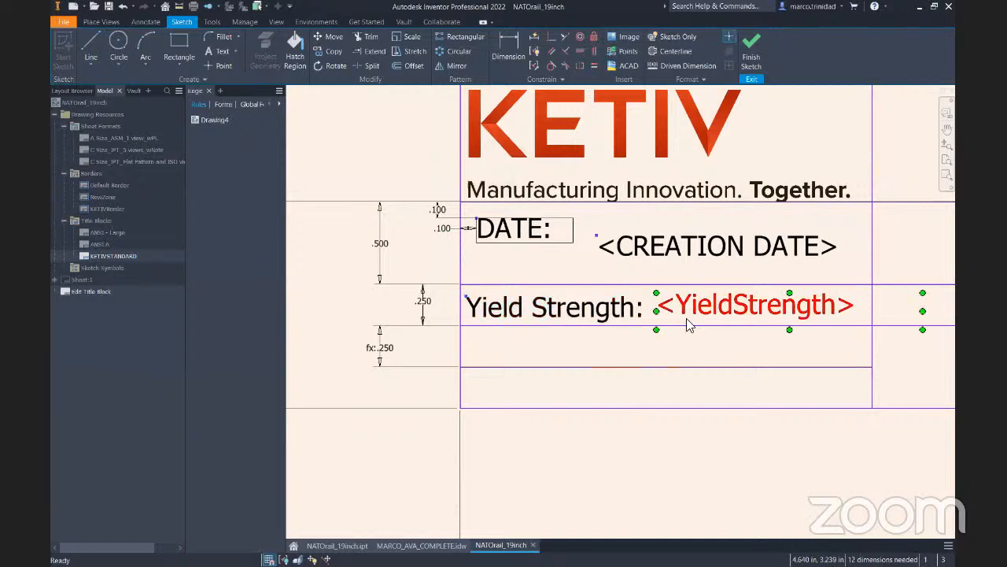
left_click_drag(724, 302, 726, 307)
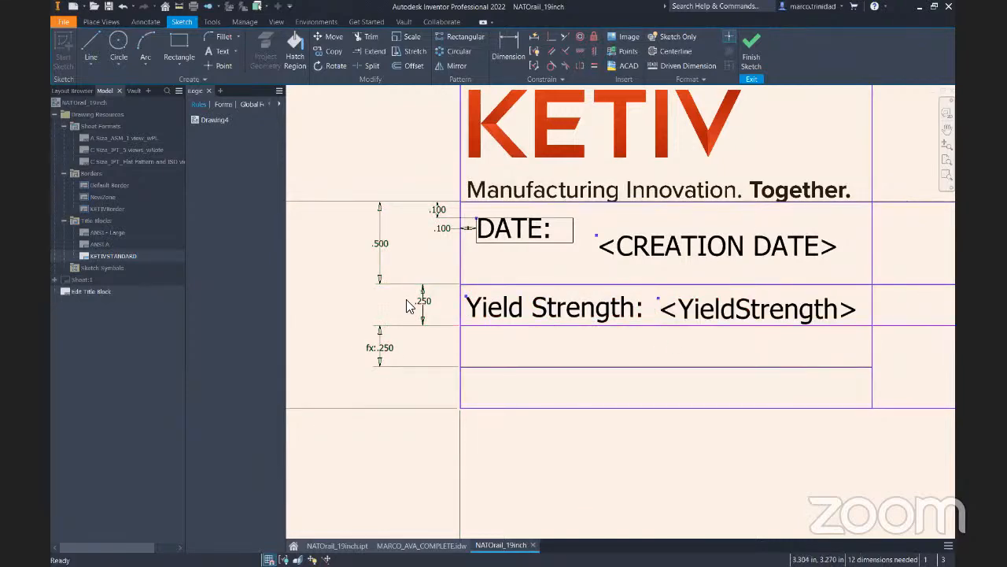
Finish editing the title block sketch and save the edits to KETIVSTANDARD
scroll(499, 307, "up", 3)
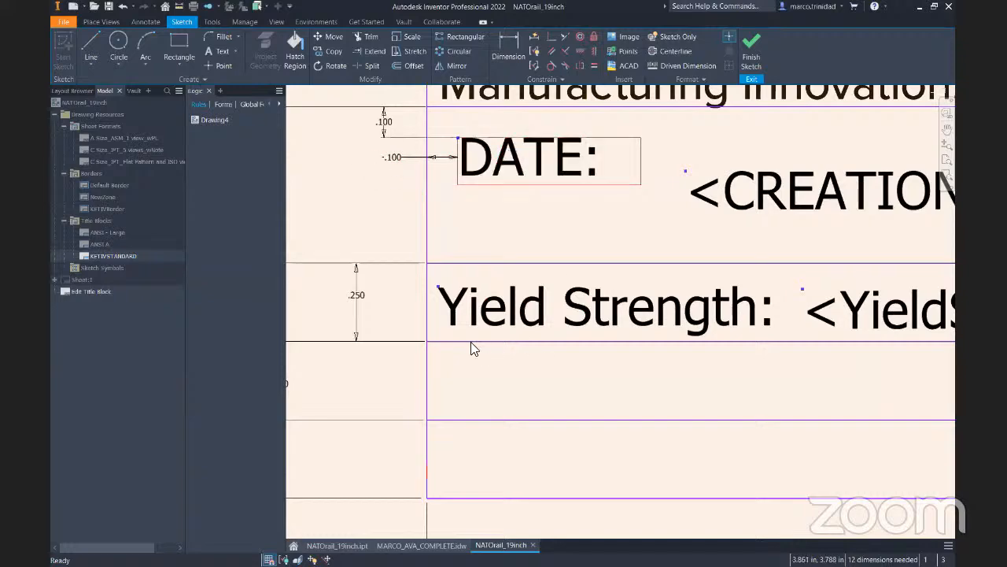
scroll(740, 272, "down", 3)
middle_click_drag(758, 261, 547, 294)
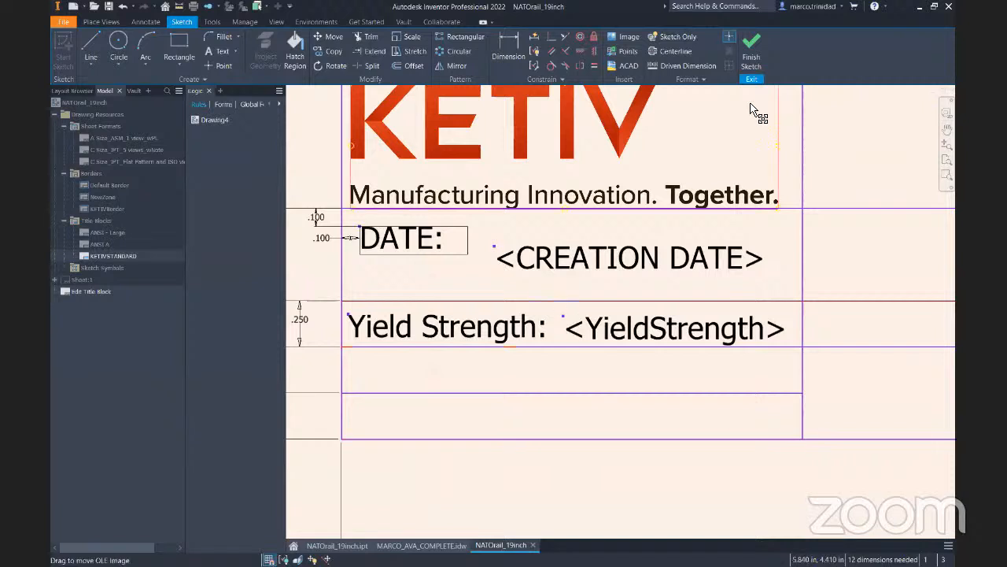
left_click(754, 43)
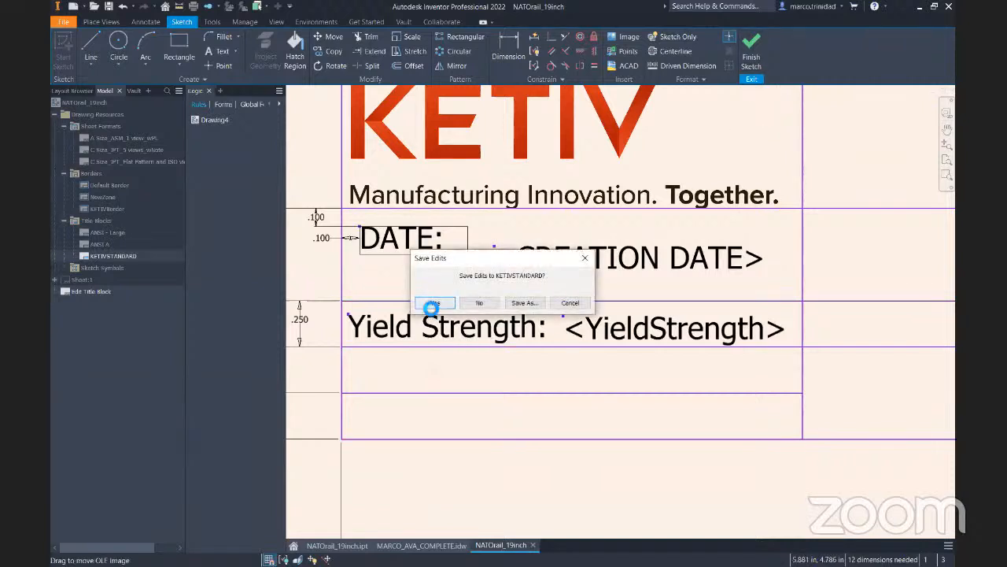
left_click(432, 306)
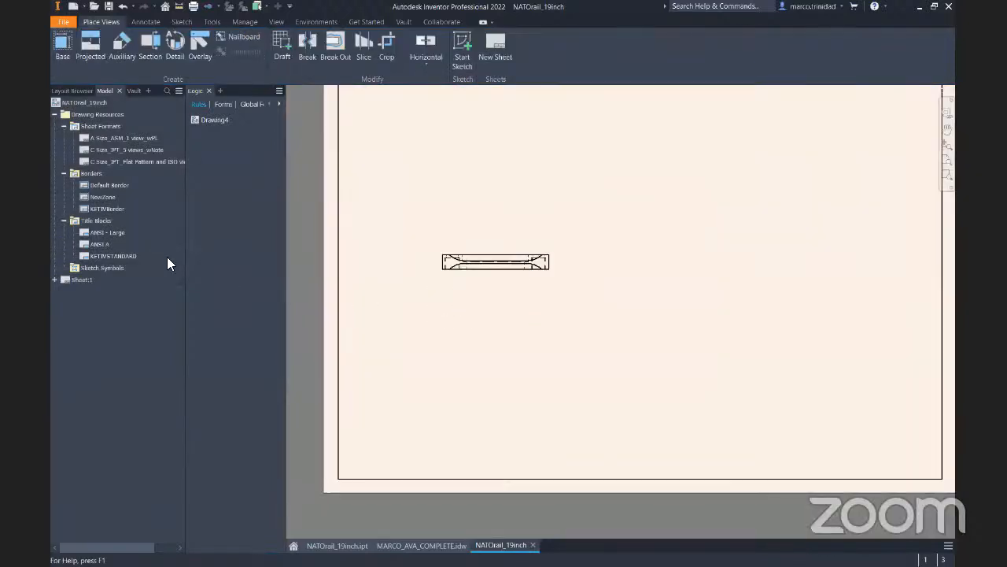
Insert the KETIVSTANDARD title block on the sheet and move the part view slightly up and to the right
double_click(115, 256)
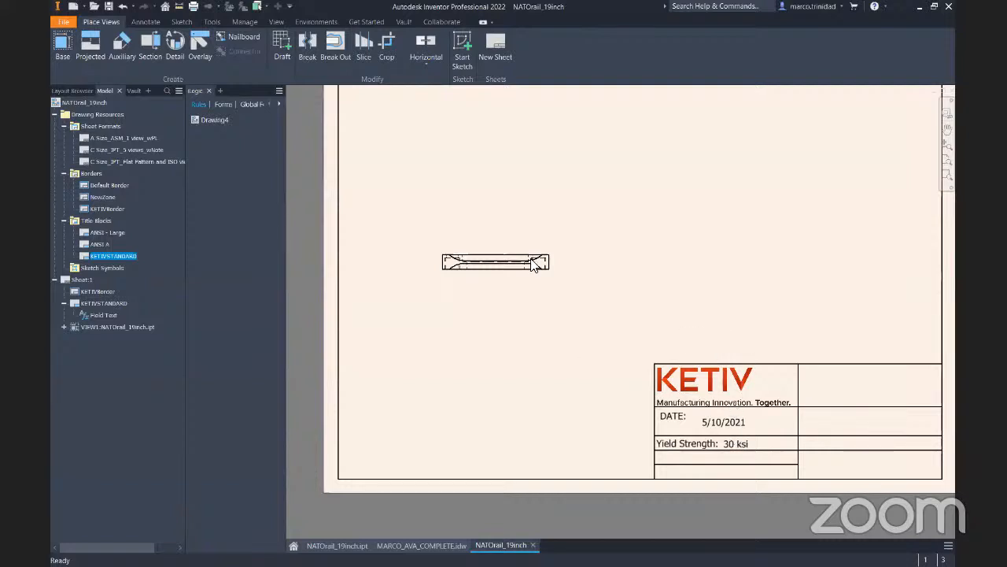
left_click_drag(499, 252, 575, 219)
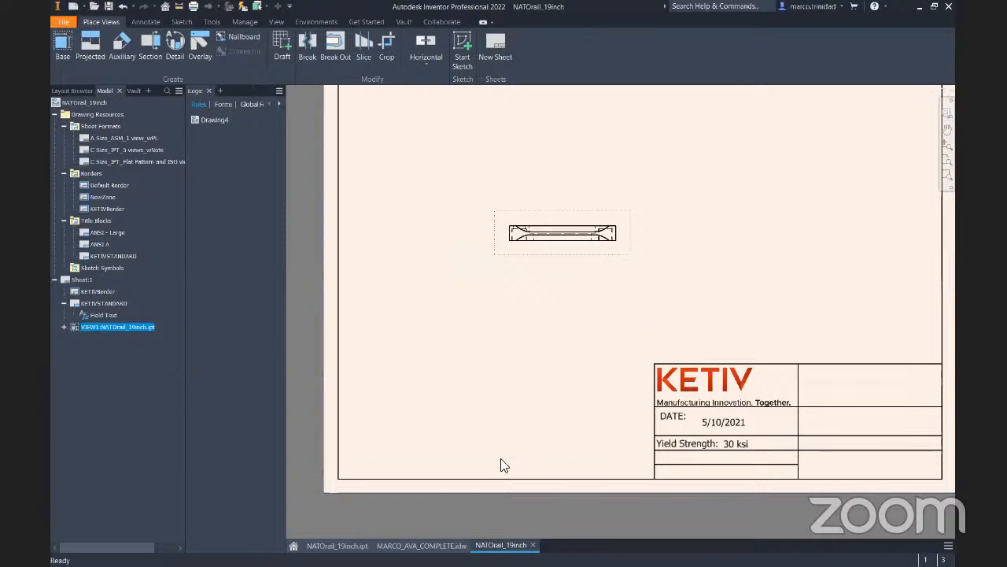
Switch to the NATOrail_19inch.ipt part and change its material to Titanium
left_click(321, 544)
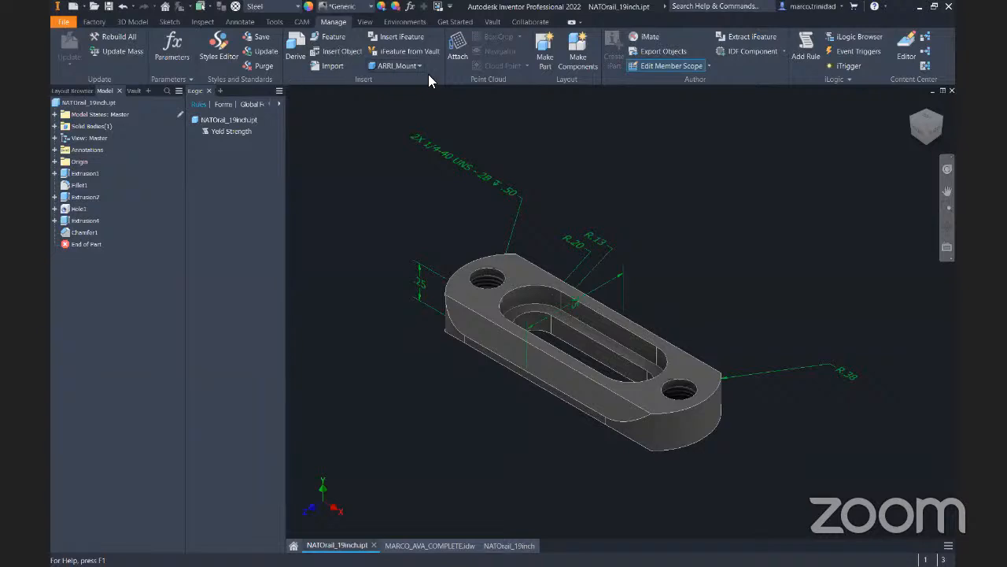
double_click(610, 15)
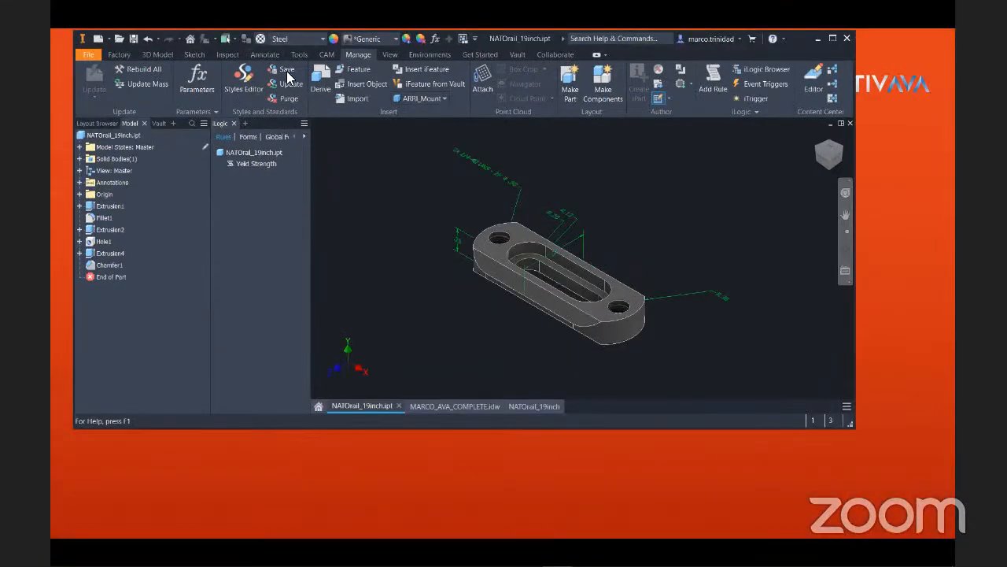
left_click(261, 39)
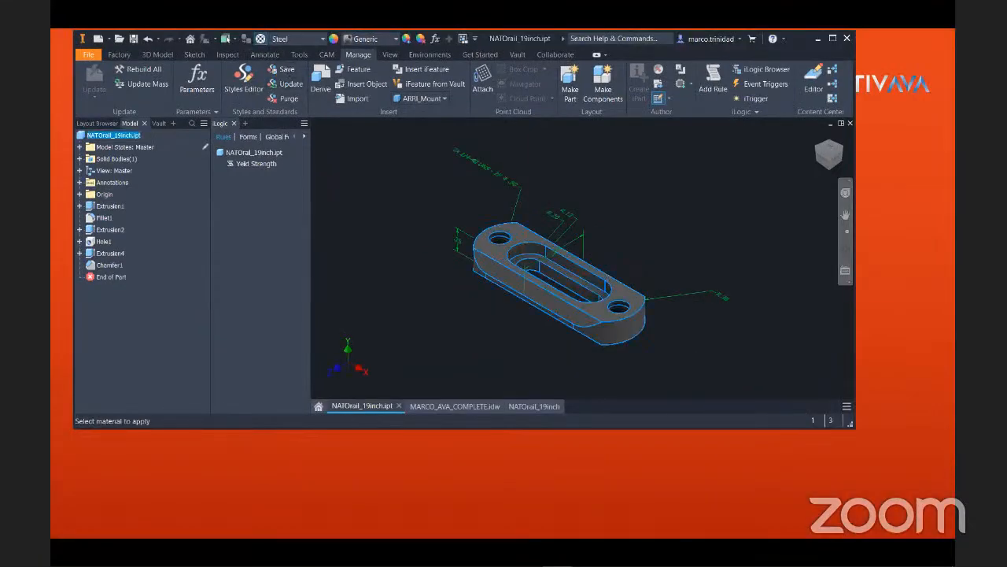
key("Escape")
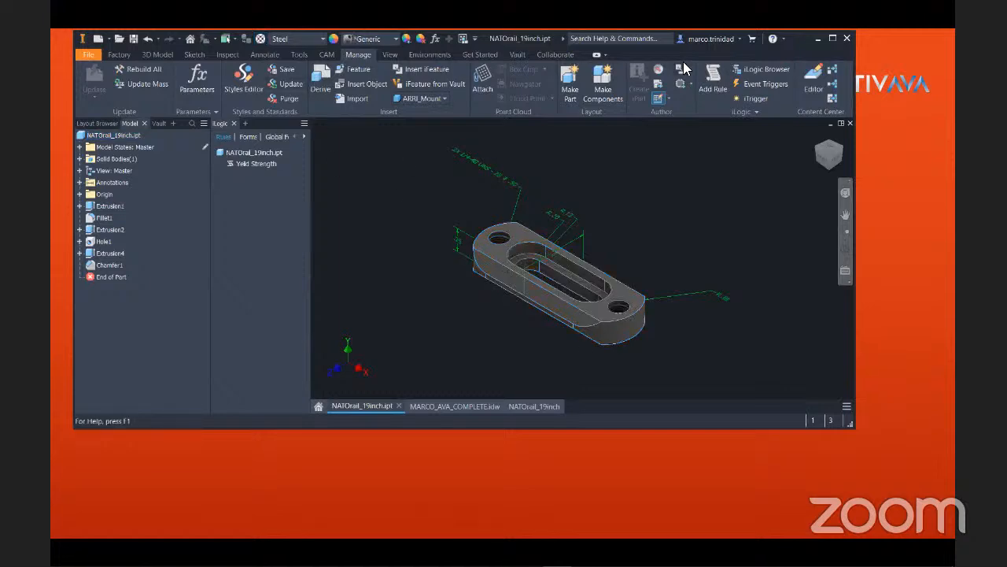
left_click(319, 39)
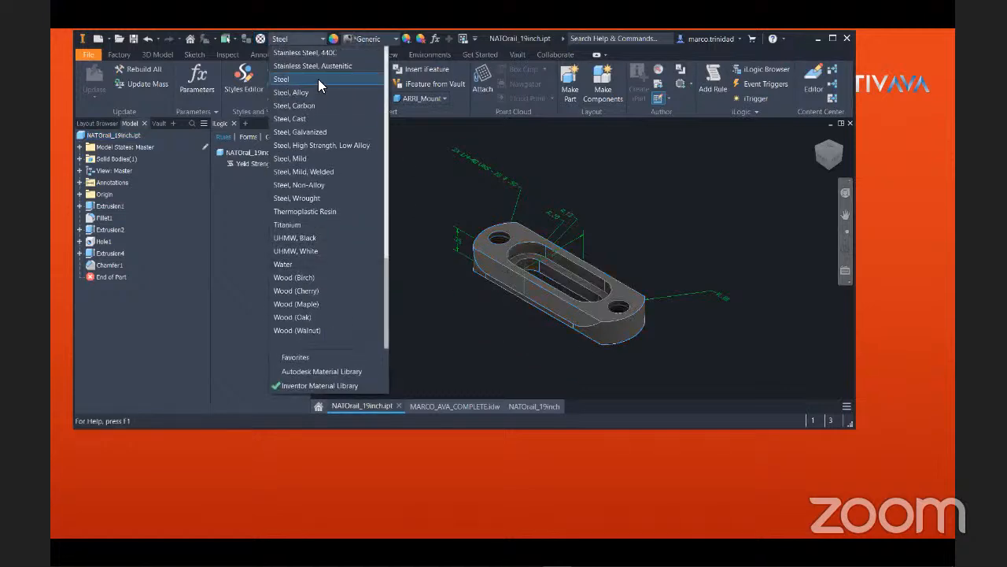
left_click(294, 225)
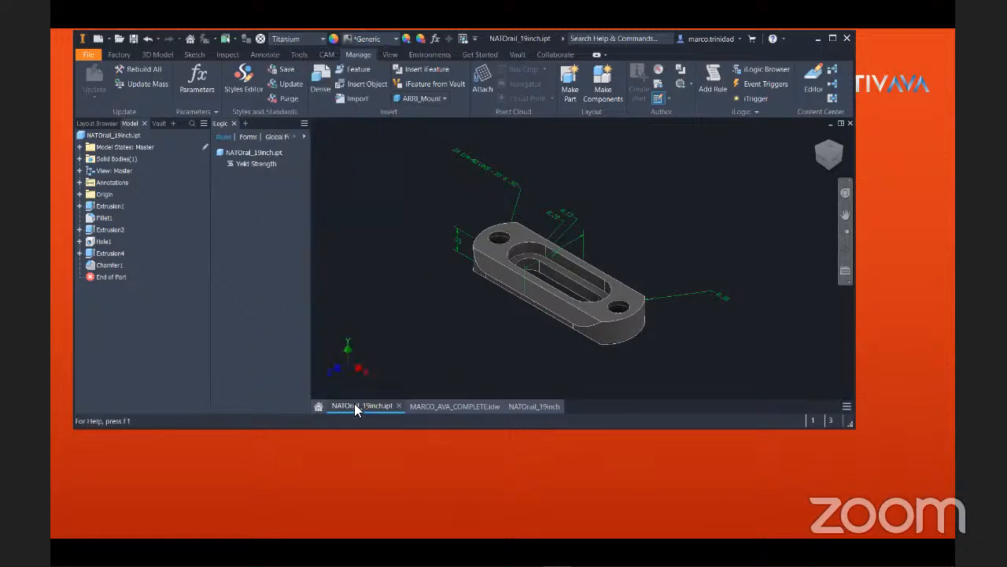
Return to the NATOrail_19inch drawing and check the Yield Strength entry in the title block against the new part material
left_click(526, 407)
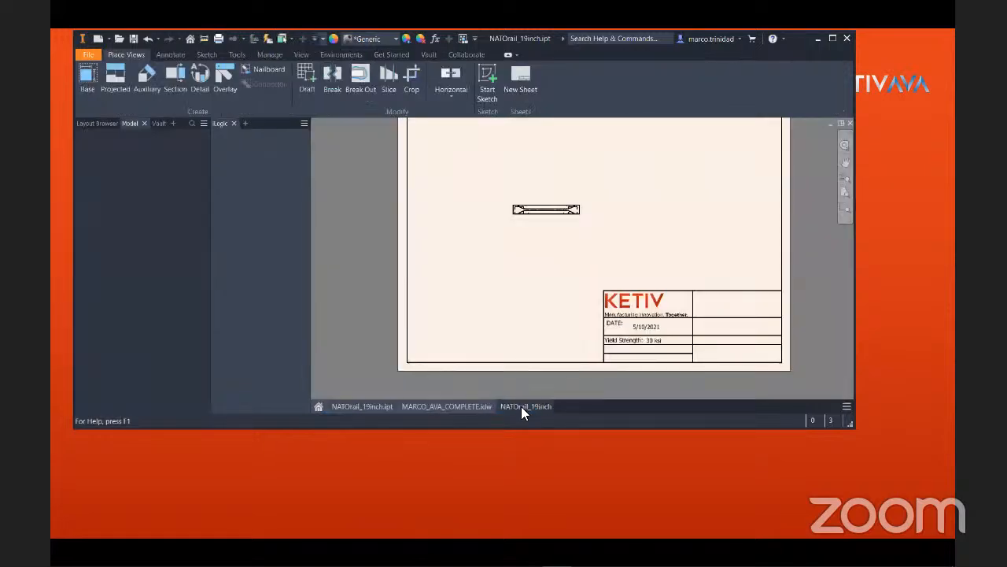
scroll(658, 351, "up", 5)
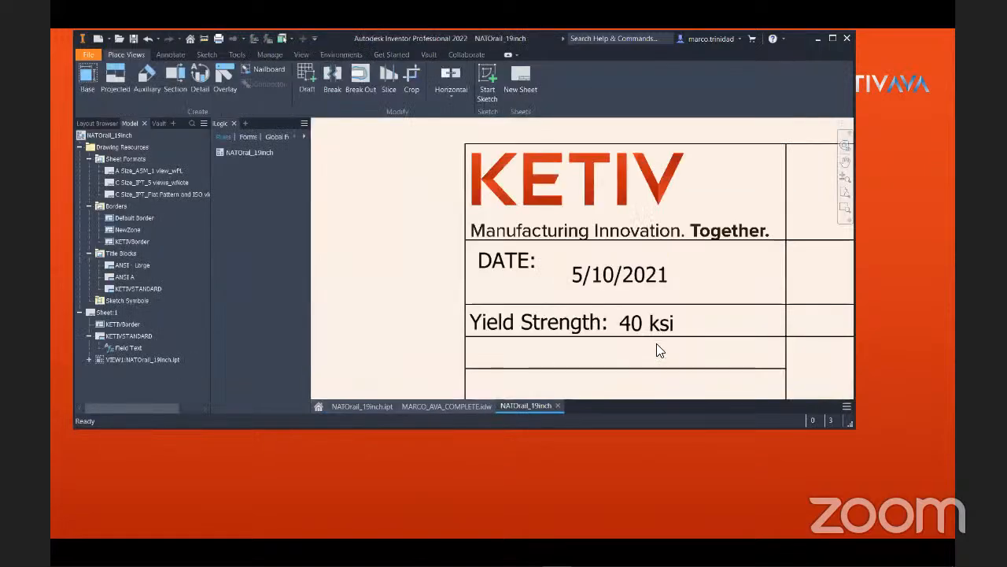
scroll(658, 346, "down", 3)
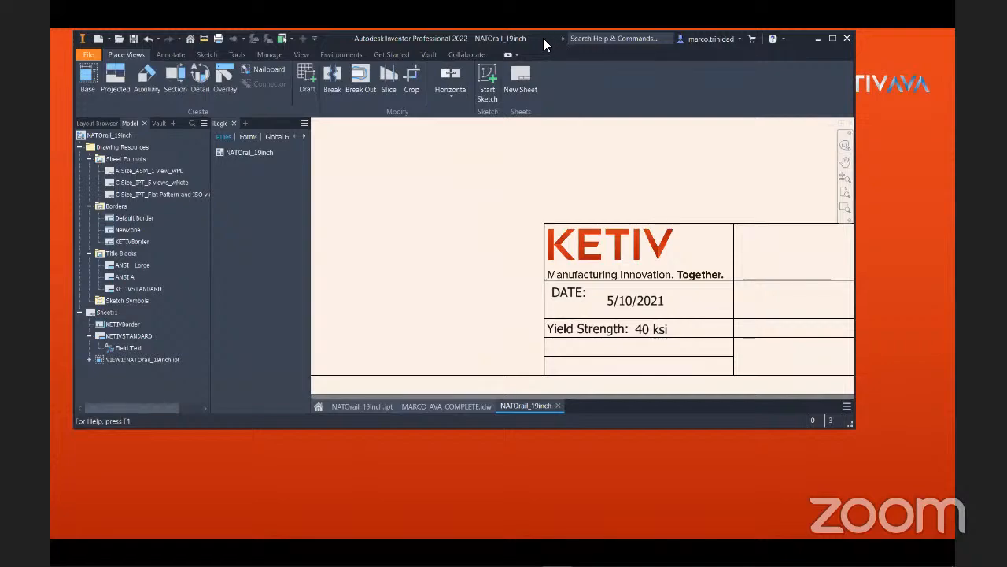
double_click(580, 33)
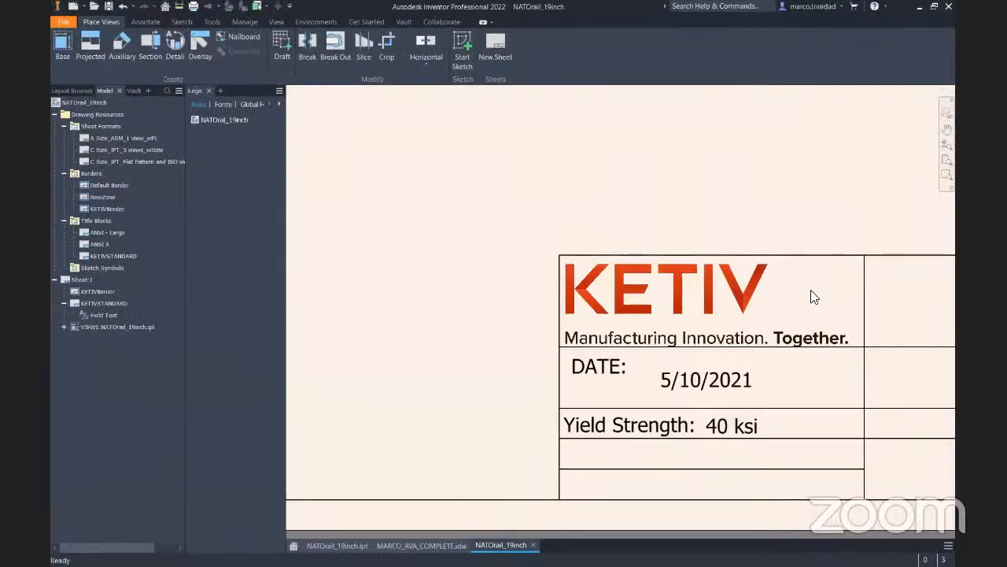
scroll(810, 290, "down", 5)
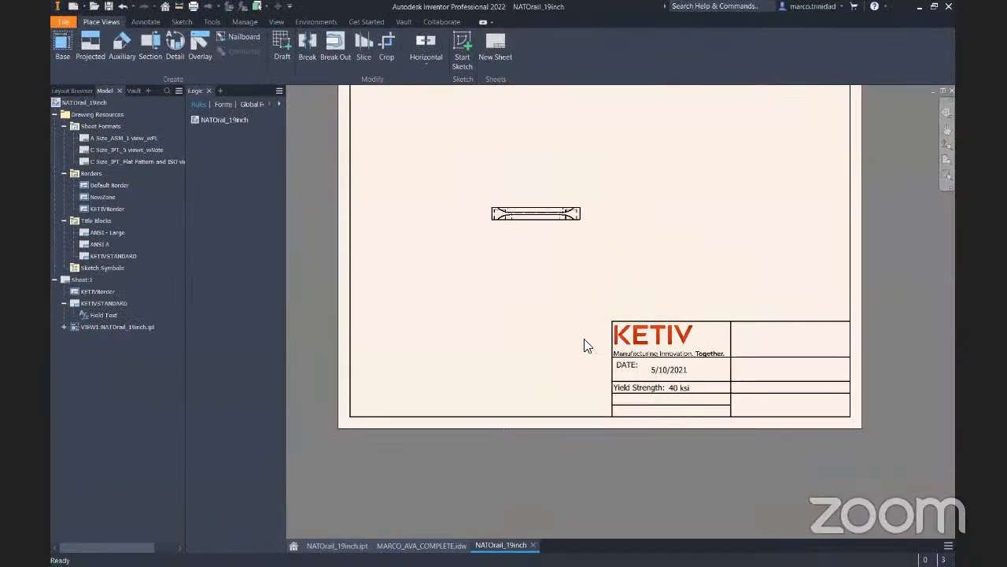
left_click(337, 544)
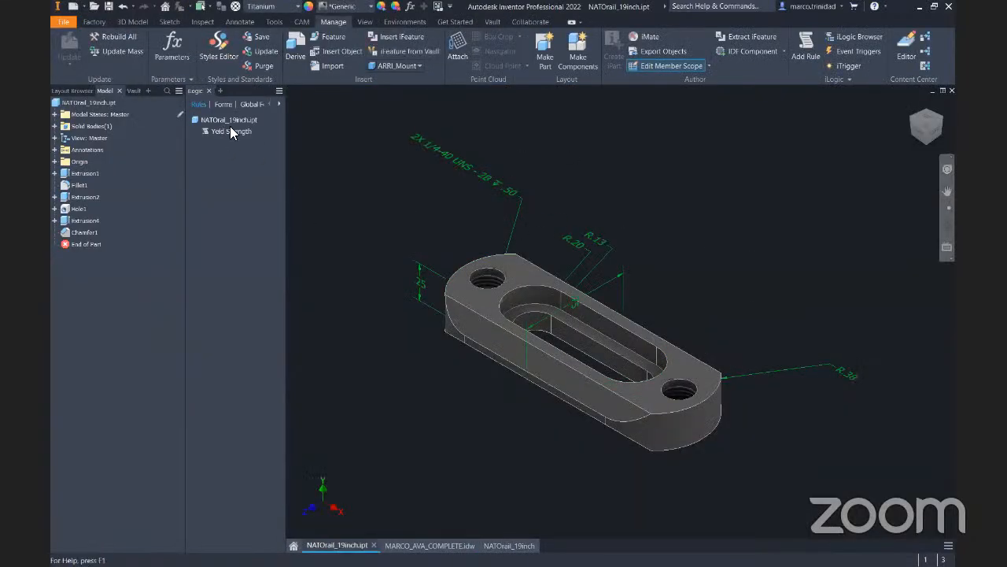
left_click(504, 546)
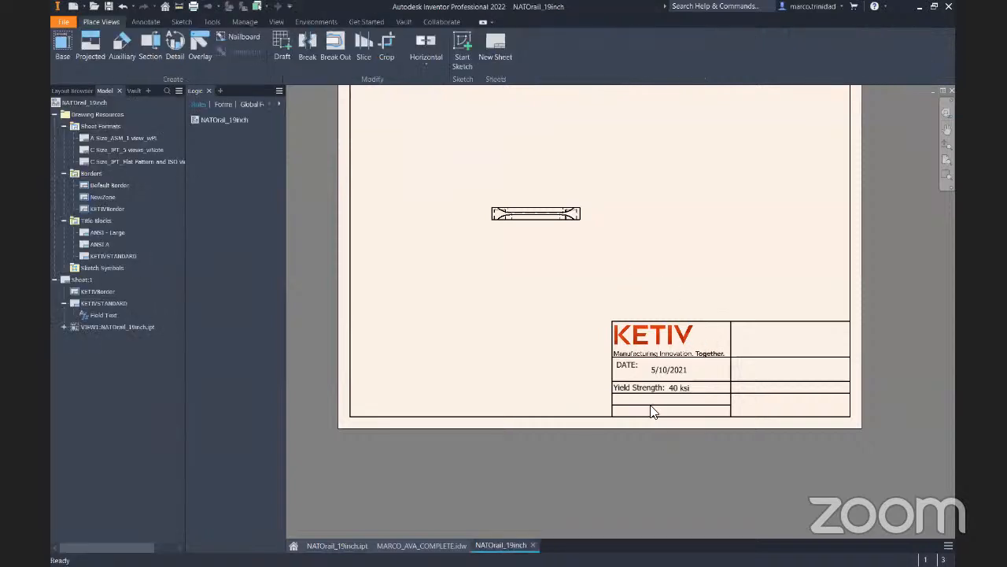
scroll(691, 394, "up", 5)
scroll(688, 398, "down", 6)
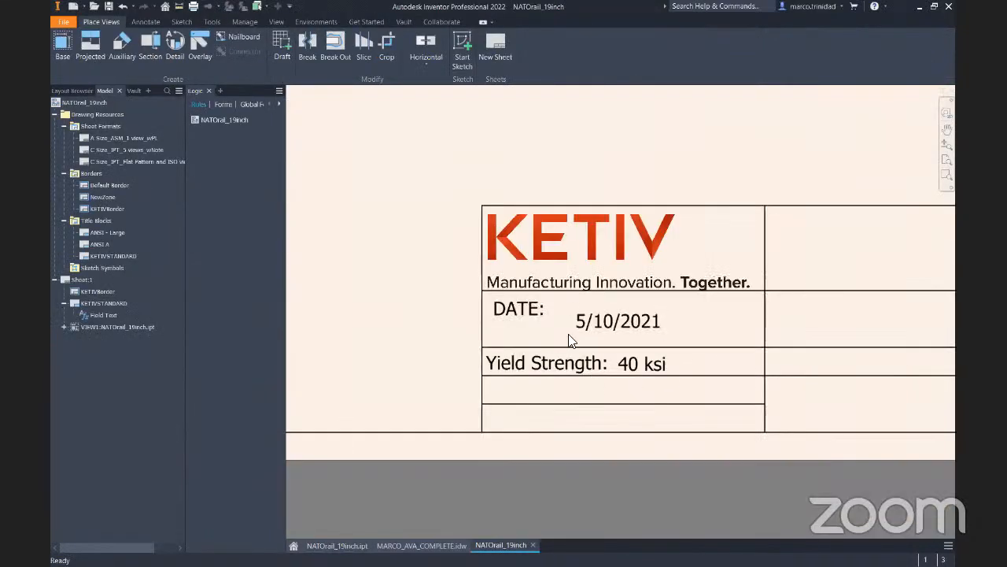
scroll(502, 268, "down", 2)
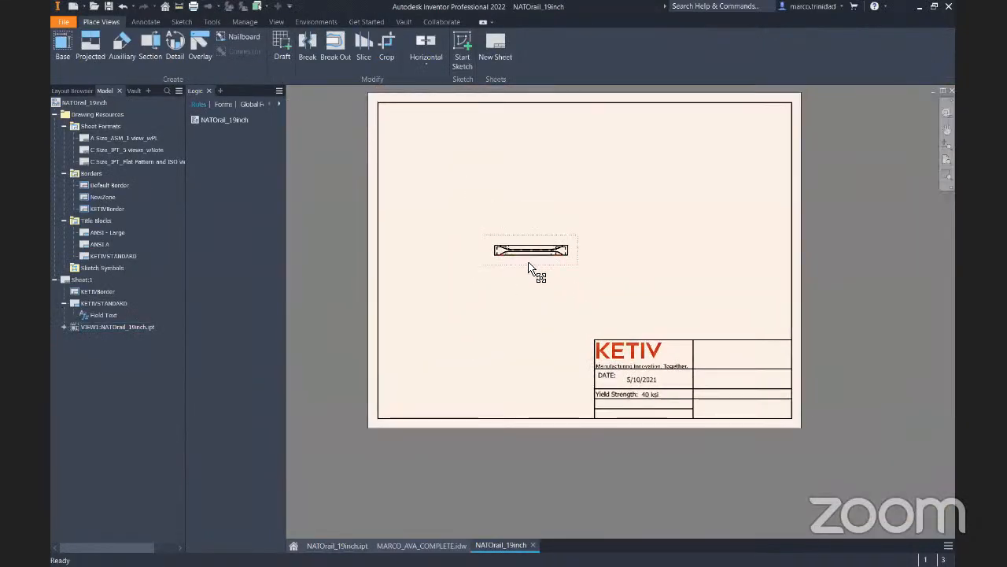
Check the custom YieldStrength property in the iProperties of the NATOrail_19inch.ipt part
left_click(337, 545)
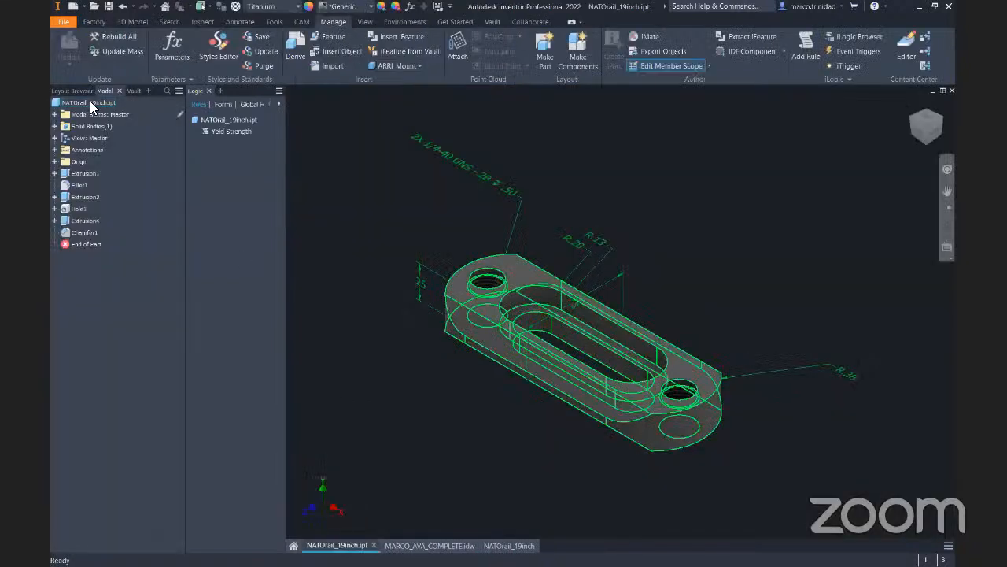
right_click(89, 101)
left_click(123, 242)
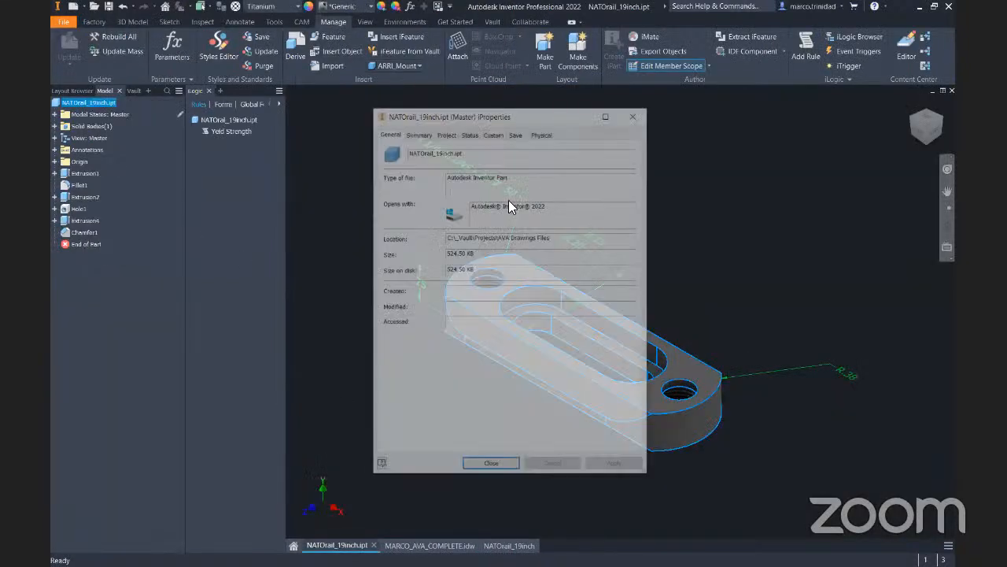
left_click(493, 132)
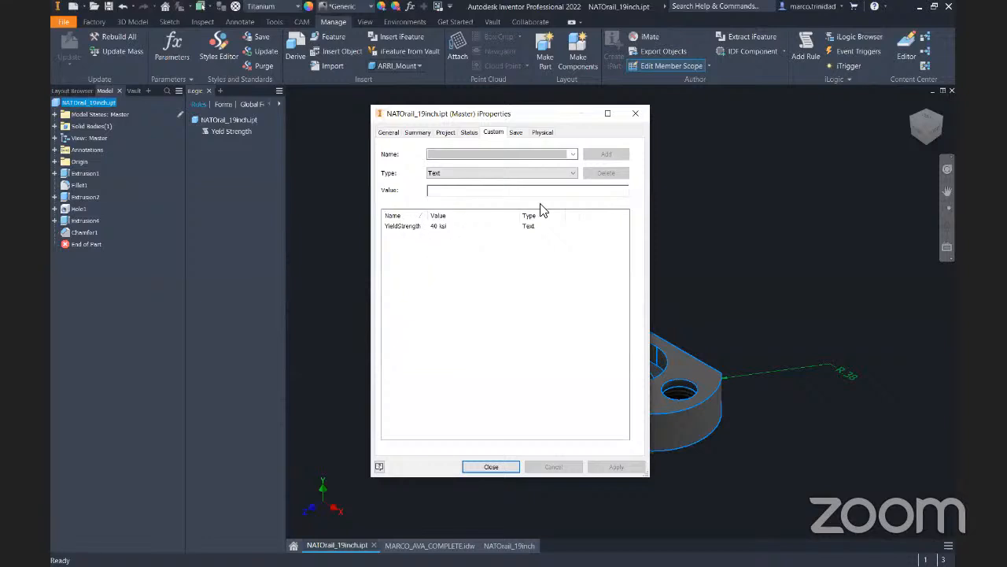
left_click(636, 113)
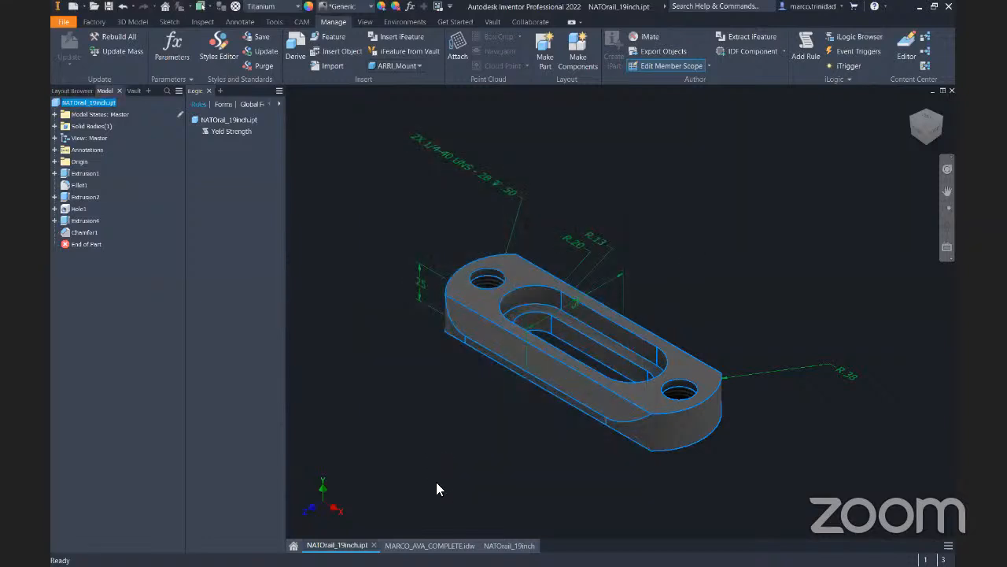
Go back to the NATOrail_19inch drawing and look over the part view, the title block and the free sheet area
left_click(496, 543)
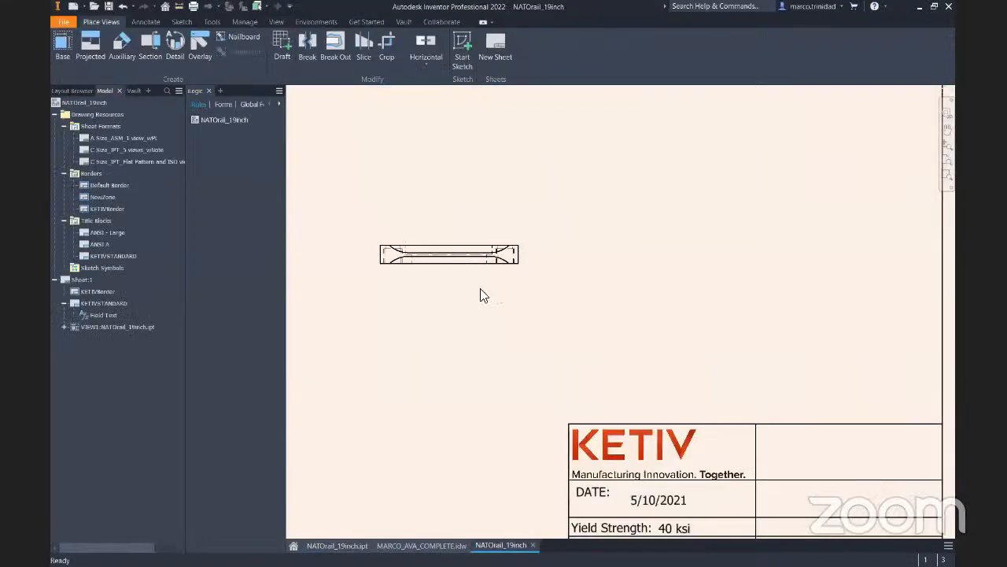
middle_click_drag(474, 301, 526, 334)
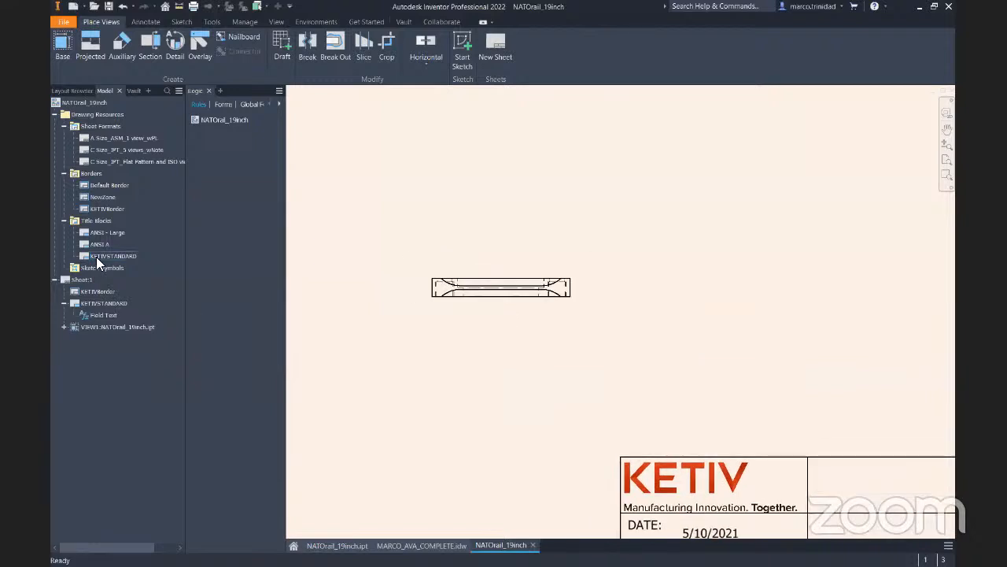
scroll(769, 355, "up", 4)
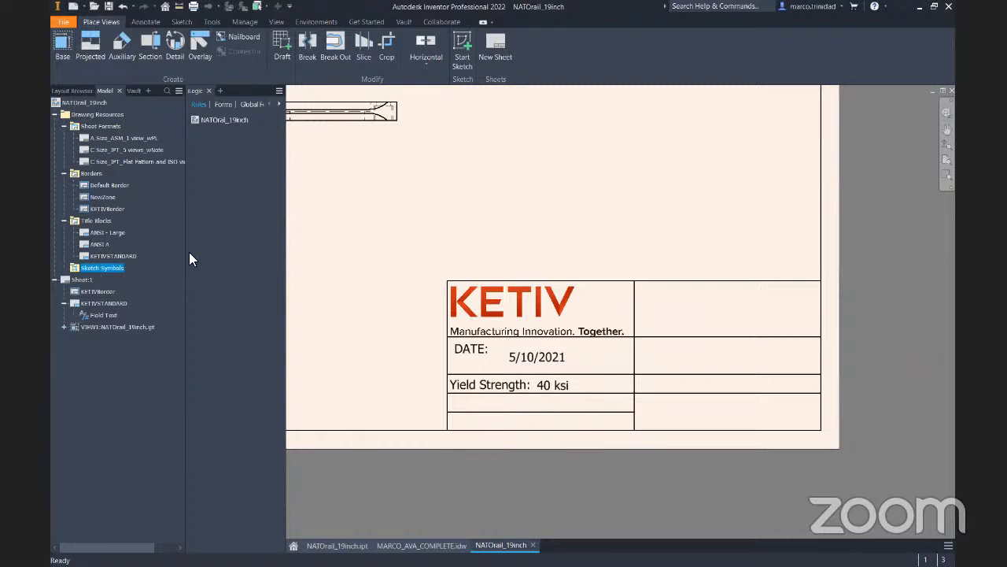
mouse_move(442, 220)
middle_mouse_down()
mouse_move(467, 232)
mouse_move(448, 224)
middle_mouse_up()
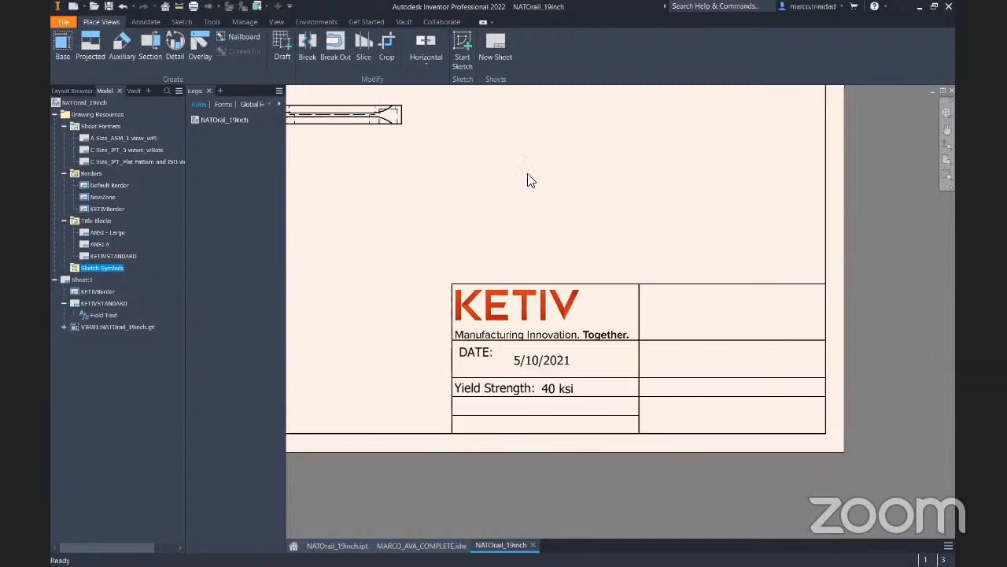
scroll(627, 254, "up", 1)
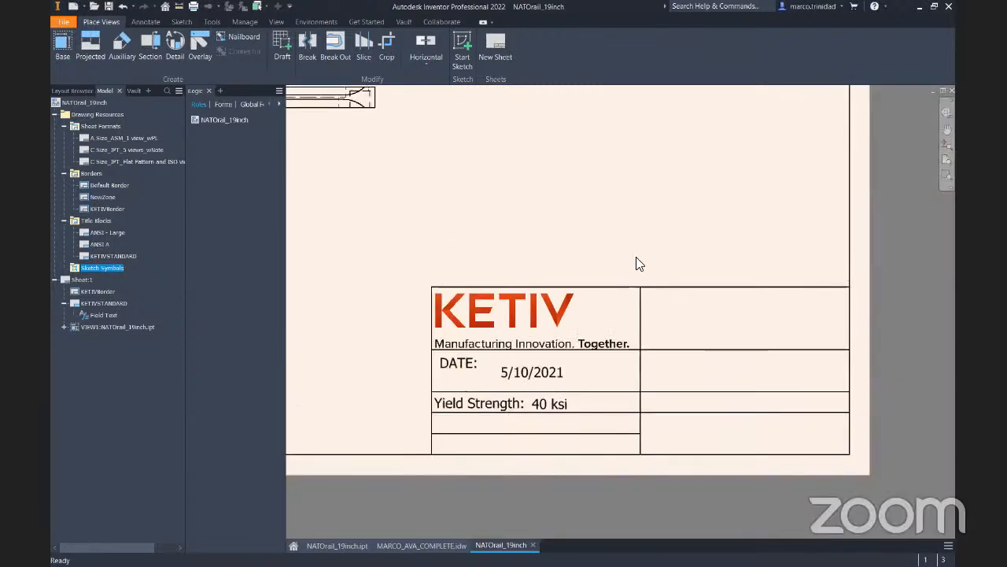
middle_click_drag(636, 259, 634, 218)
middle_click_drag(499, 212, 653, 350)
right_click(92, 268)
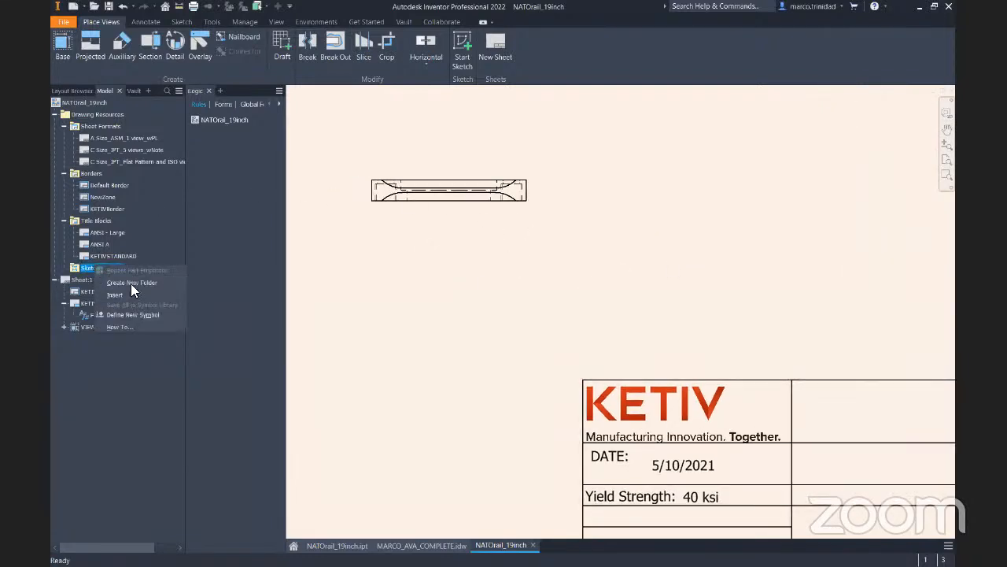
left_click(563, 209)
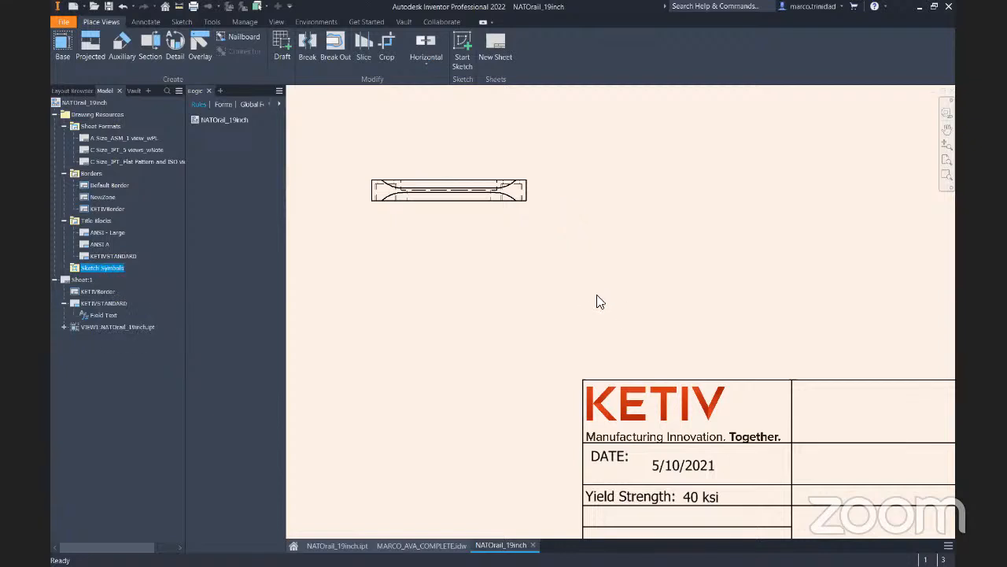
mouse_move(596, 299)
middle_mouse_down()
mouse_move(512, 216)
mouse_move(430, 205)
middle_mouse_up()
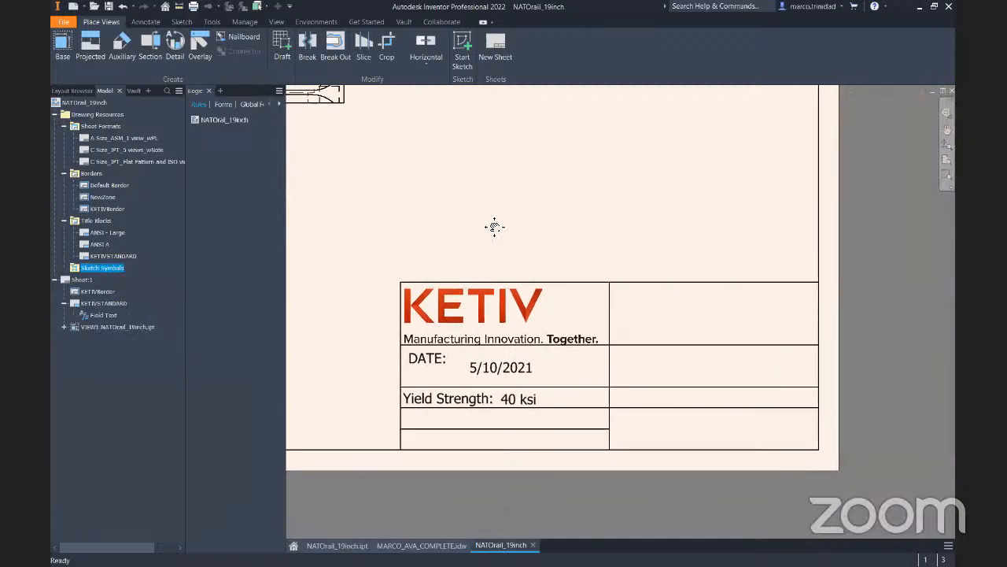
middle_click_drag(494, 226, 645, 271)
scroll(516, 241, "up", 3)
middle_click_drag(518, 243, 568, 273)
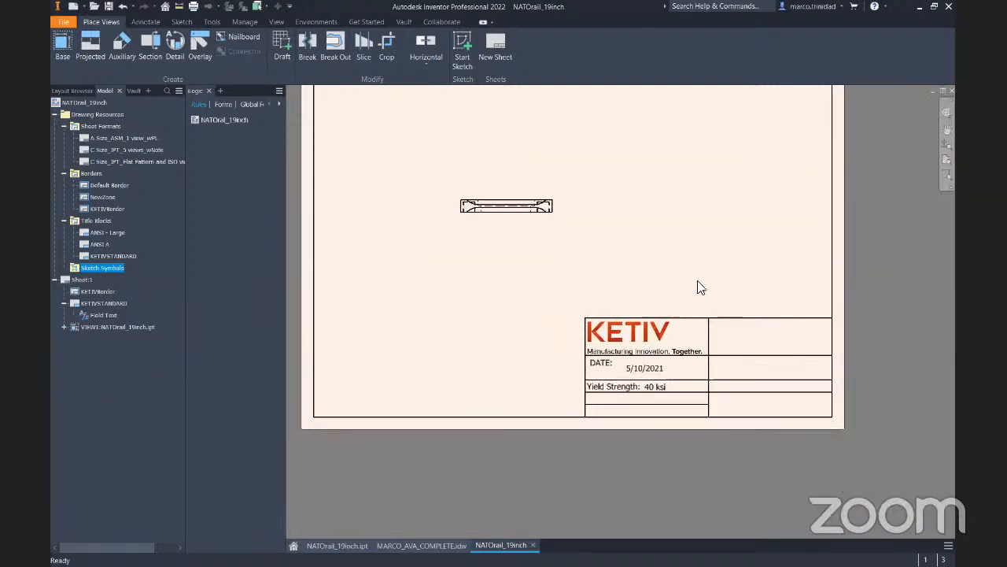
Define a new sketch symbol and add the text DO NOT COPY on the sheet between the part view and the title block
right_click(96, 266)
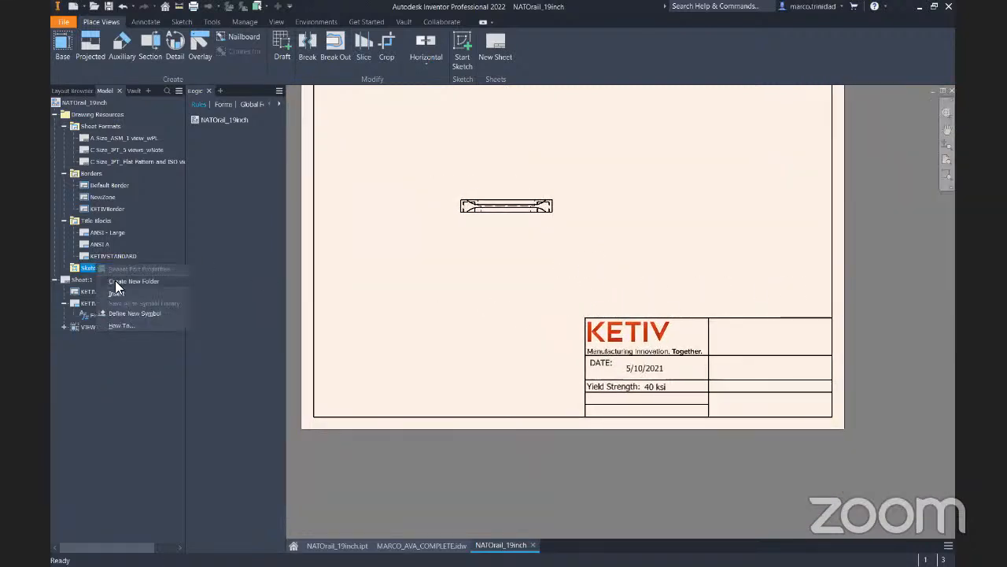
left_click(140, 314)
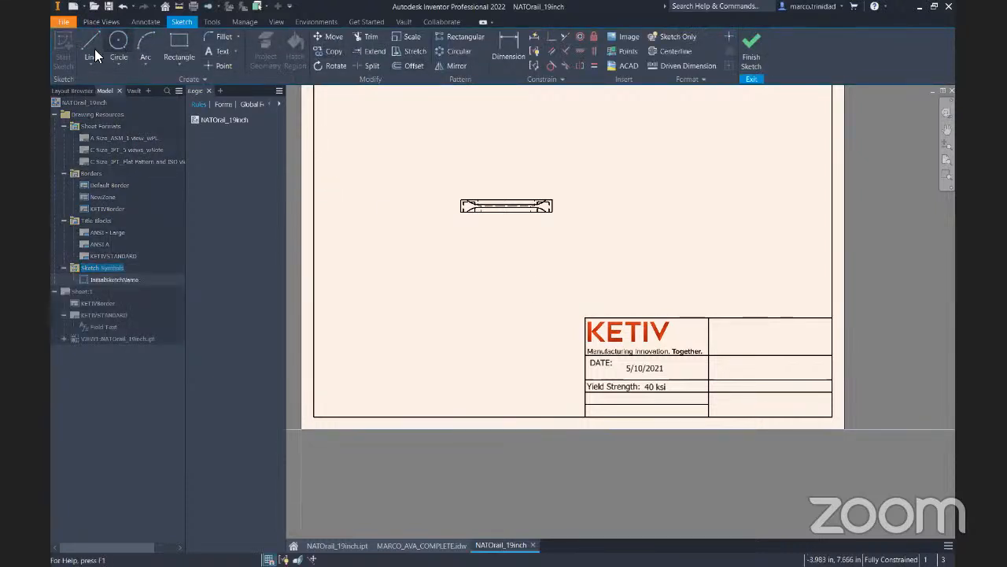
left_click(118, 39)
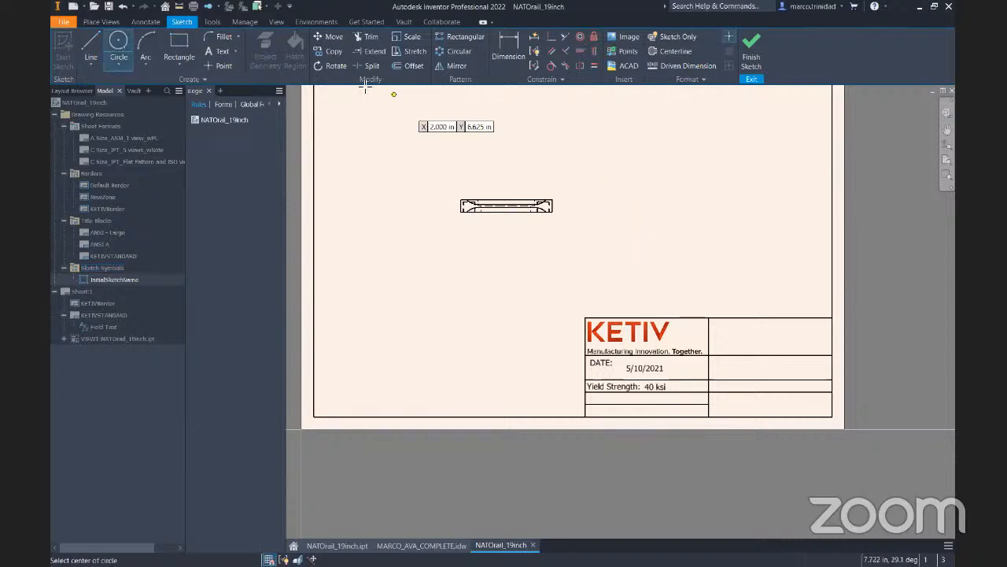
key("t")
left_click(539, 241)
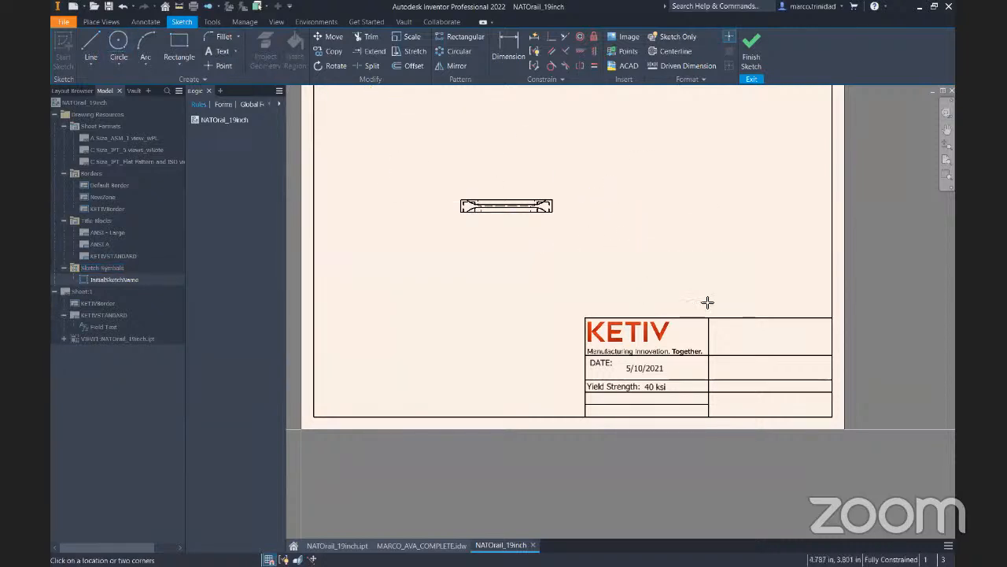
left_click(751, 287)
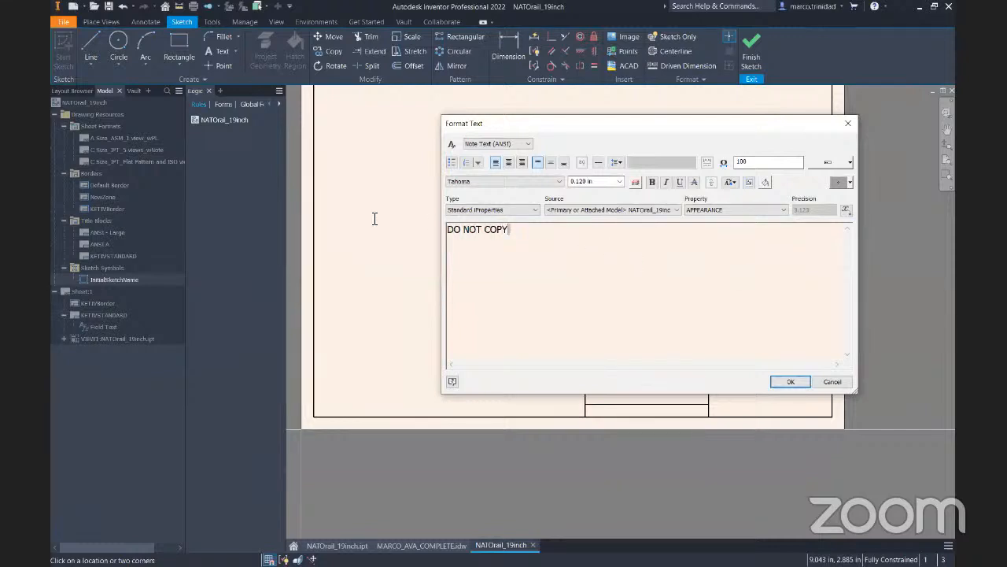
Set the height of the whole DO NOT COPY text to 0.400 in and accept the formatting
key("ctrl+a")
left_click(621, 181)
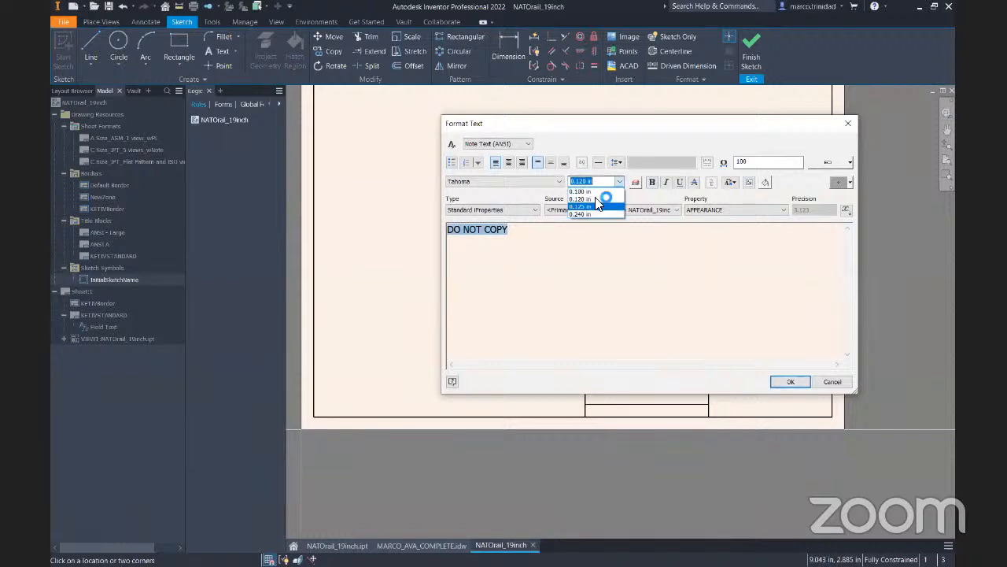
left_click(587, 214)
left_click(579, 182)
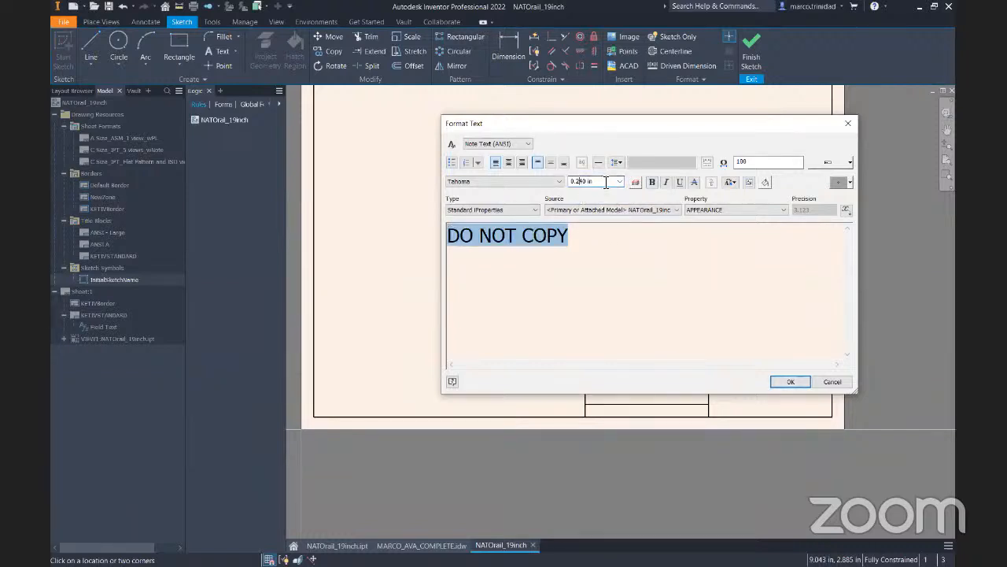
left_click_drag(606, 182, 579, 181)
left_click(708, 288)
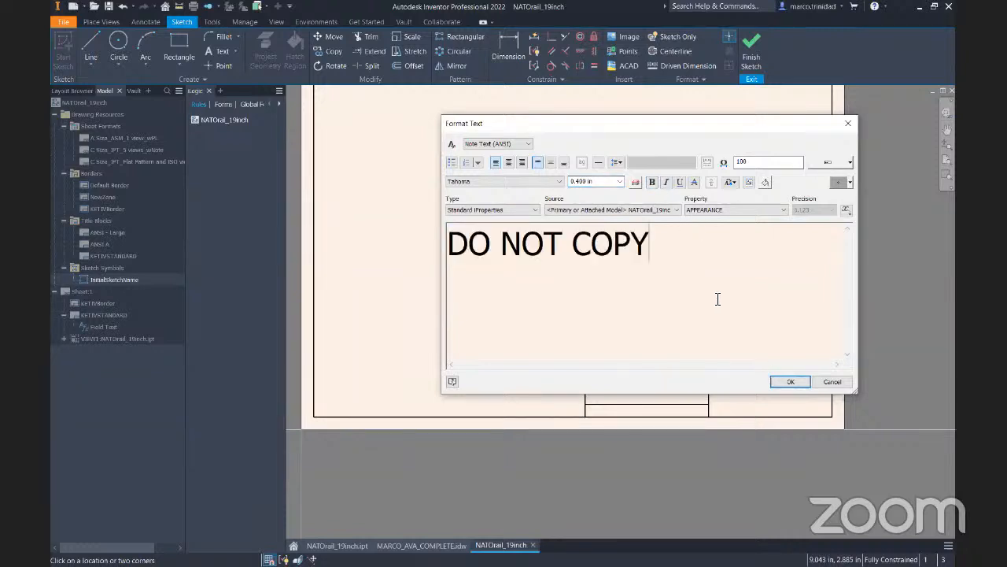
left_click(789, 382)
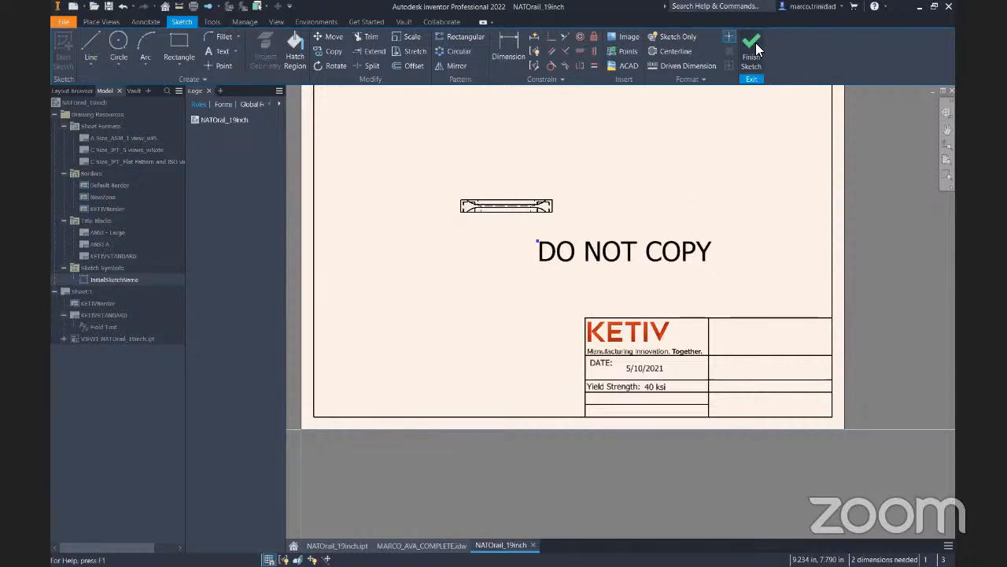
Finish the symbol sketch and save the sketched symbol under the name Do not copy
left_click(762, 41)
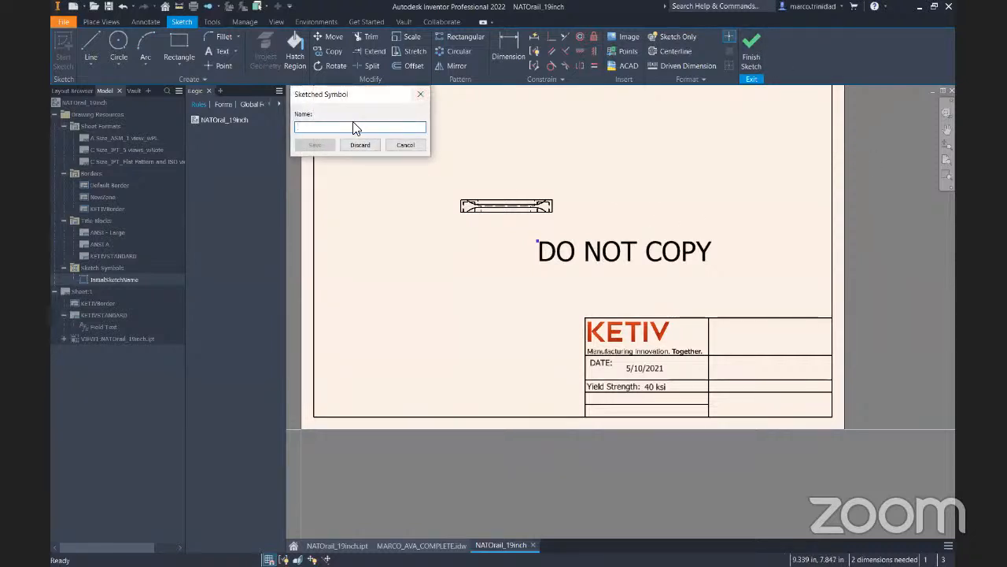
type("Do An")
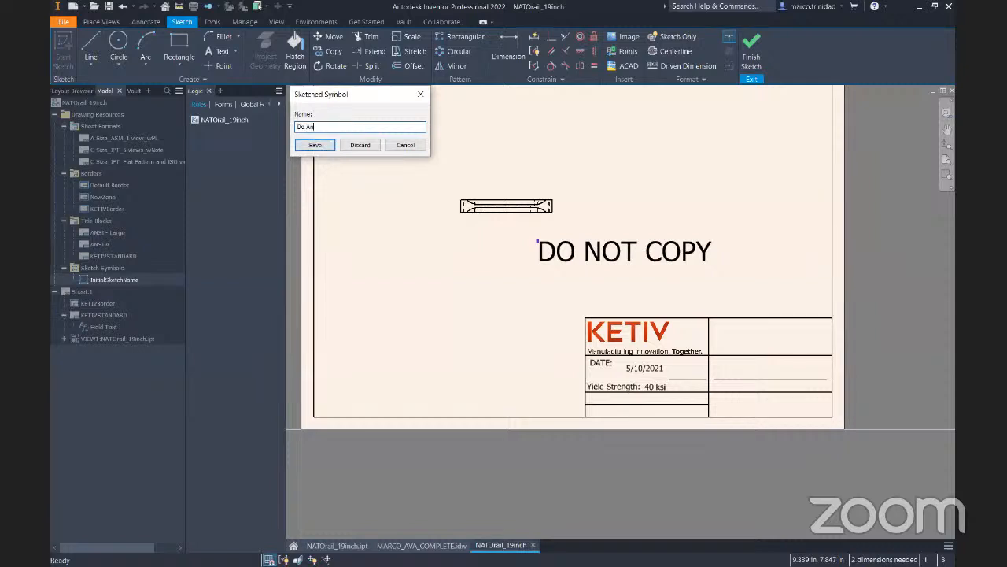
key("BackSpace")
type("not copy")
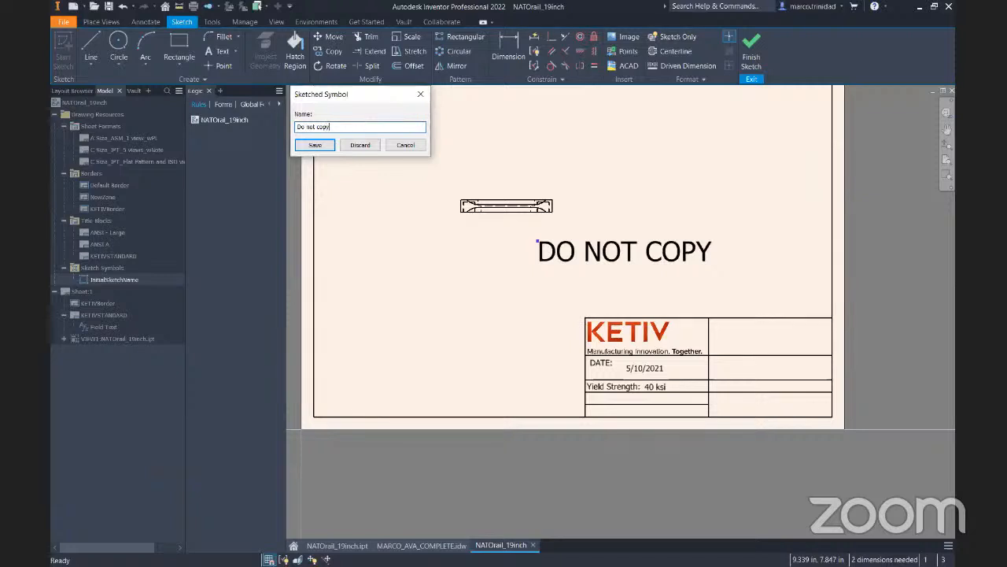
left_click(315, 146)
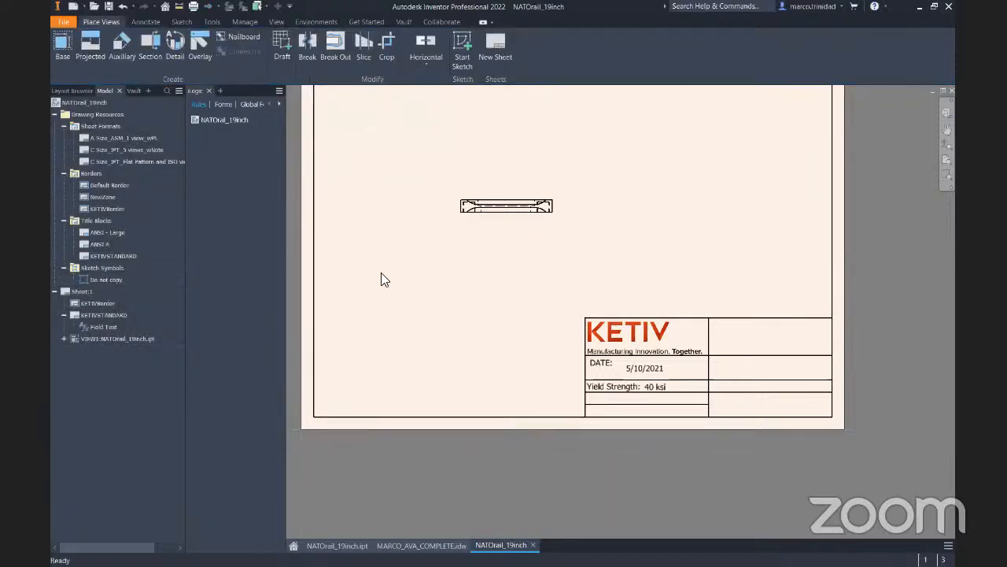
Place one instance of the Do not copy symbol on the sheet just above the title block
double_click(107, 278)
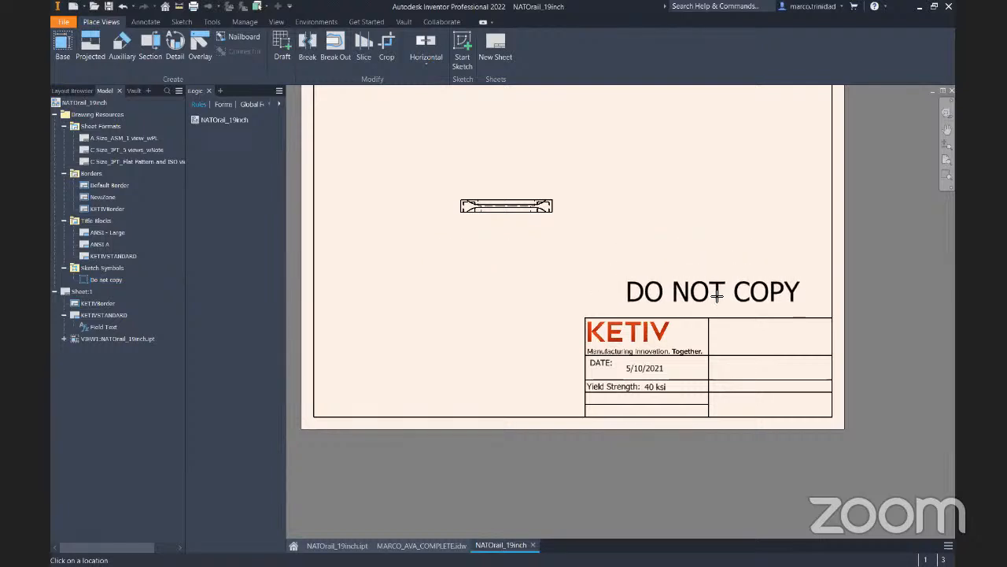
left_click(711, 295)
right_click(594, 245)
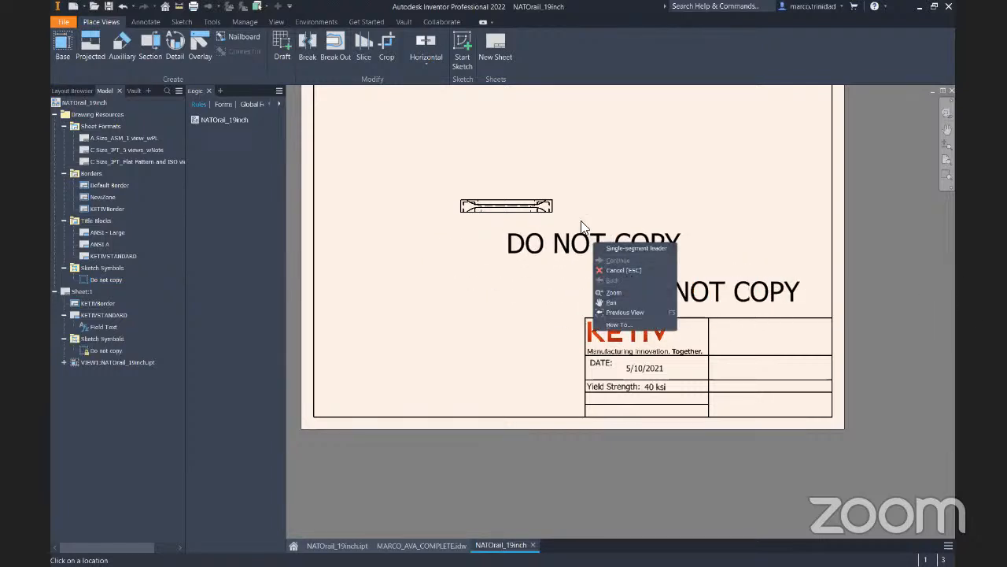
key("Escape")
key("Escape")
Inspect the placed DO NOT COPY symbol above the title block, and delete it from the sheet
middle_click_drag(614, 263, 651, 287)
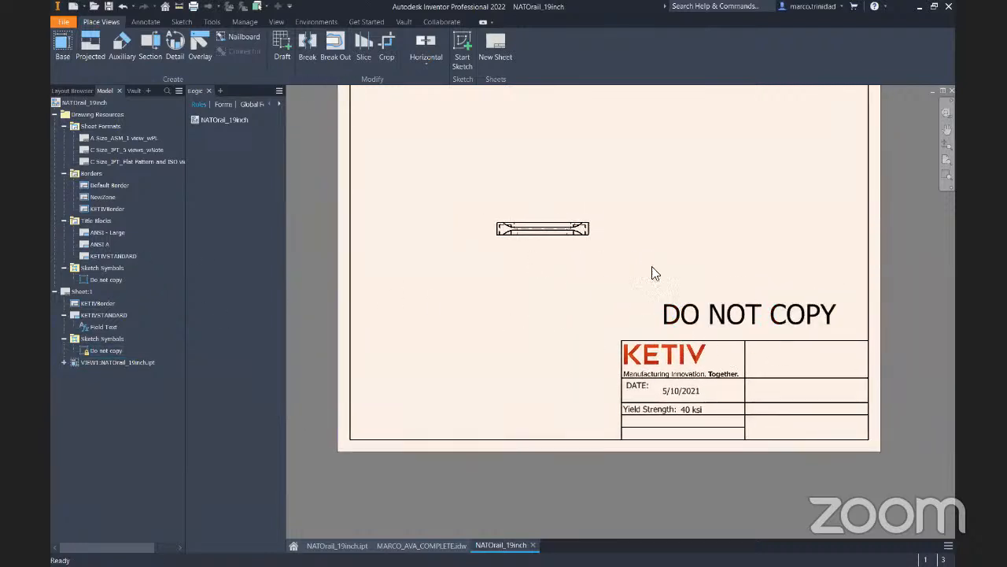
scroll(823, 331, "up", 3)
scroll(795, 326, "down", 2)
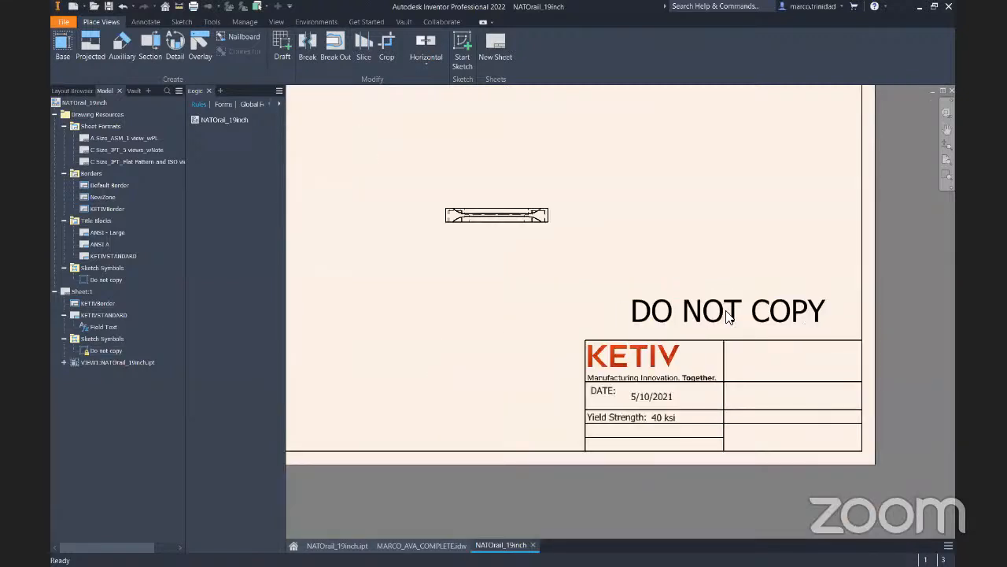
scroll(756, 376, "up", 3)
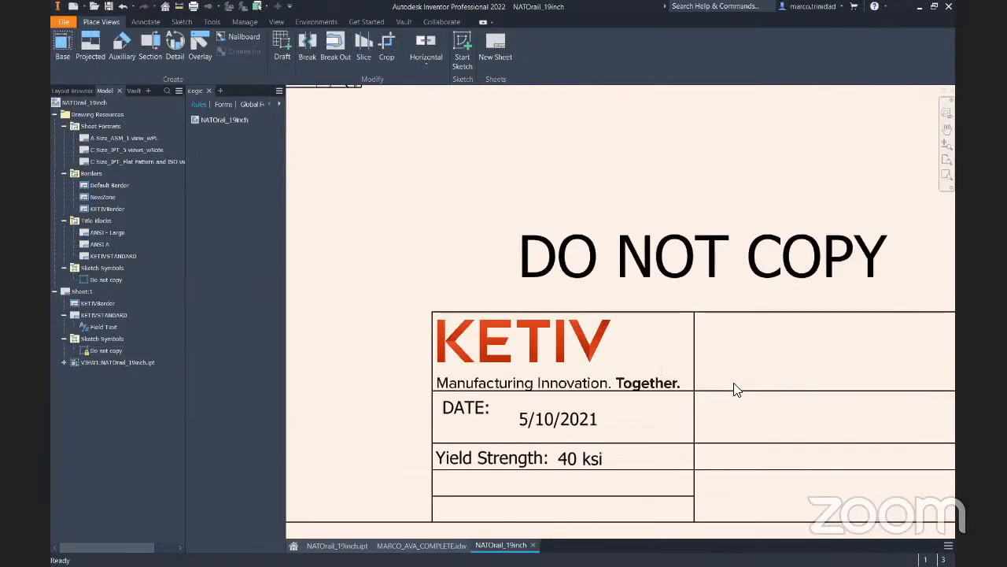
middle_click_drag(735, 387, 609, 288)
scroll(639, 296, "down", 2)
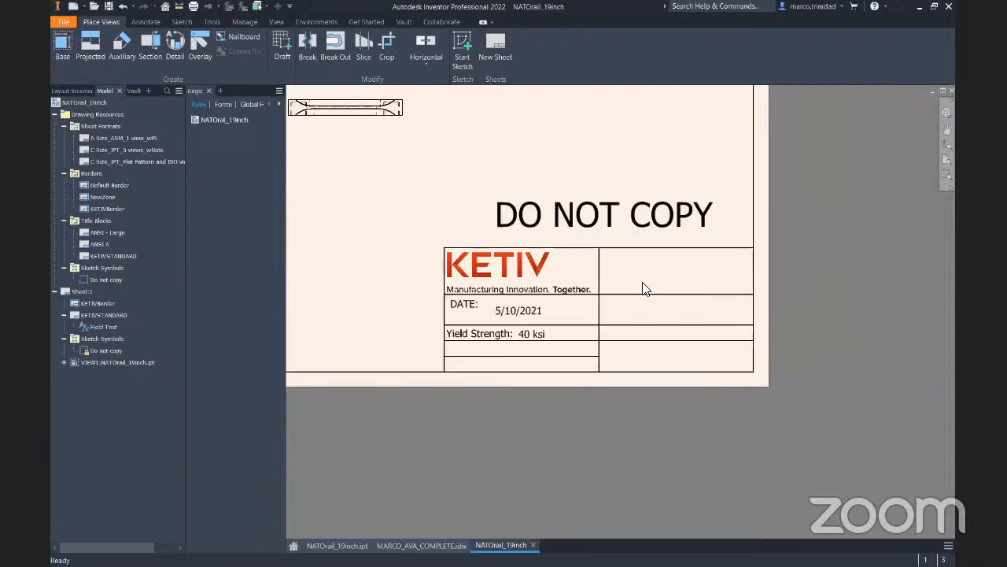
middle_click_drag(607, 230, 744, 338)
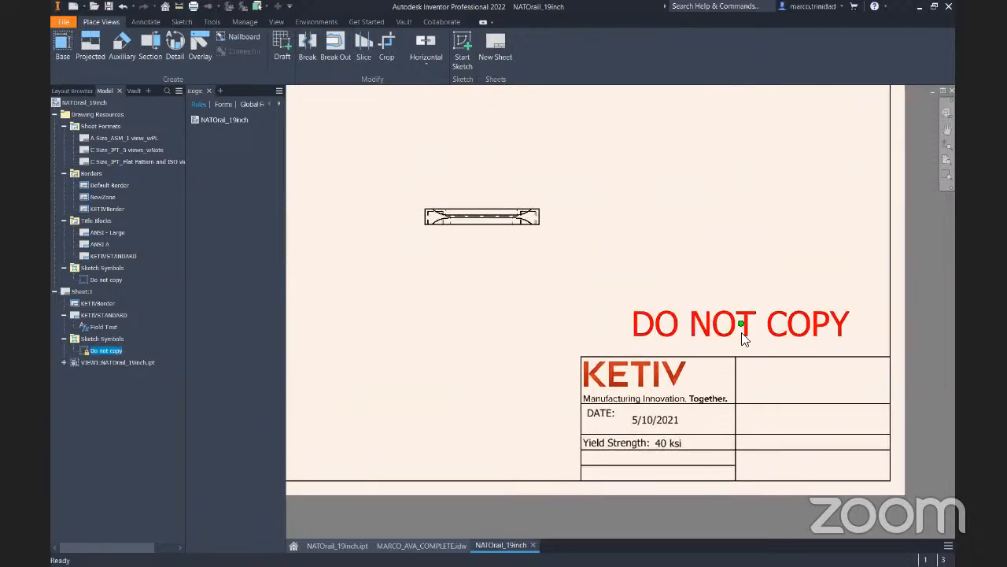
key("Delete")
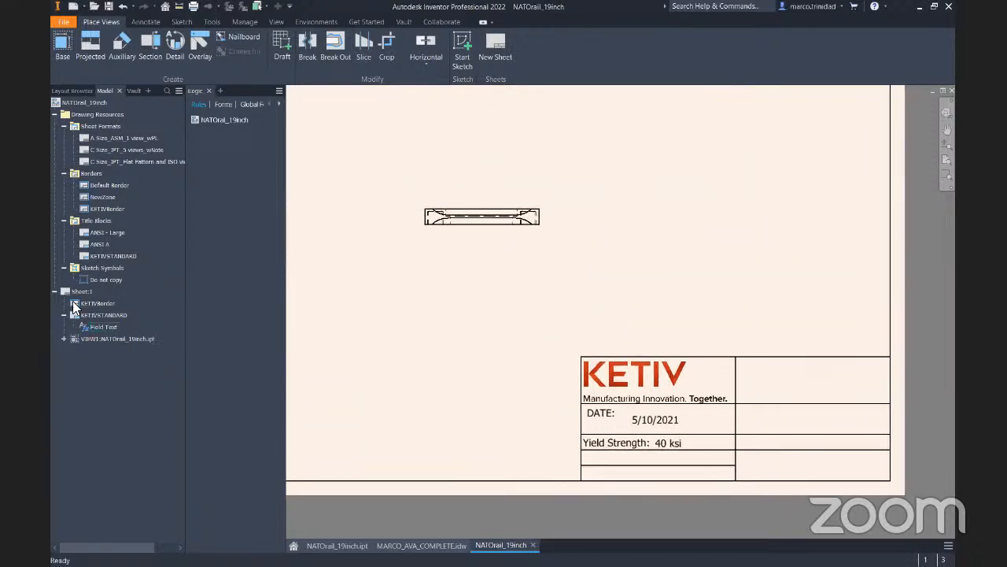
left_click(100, 339)
left_click(92, 303, "ctrl")
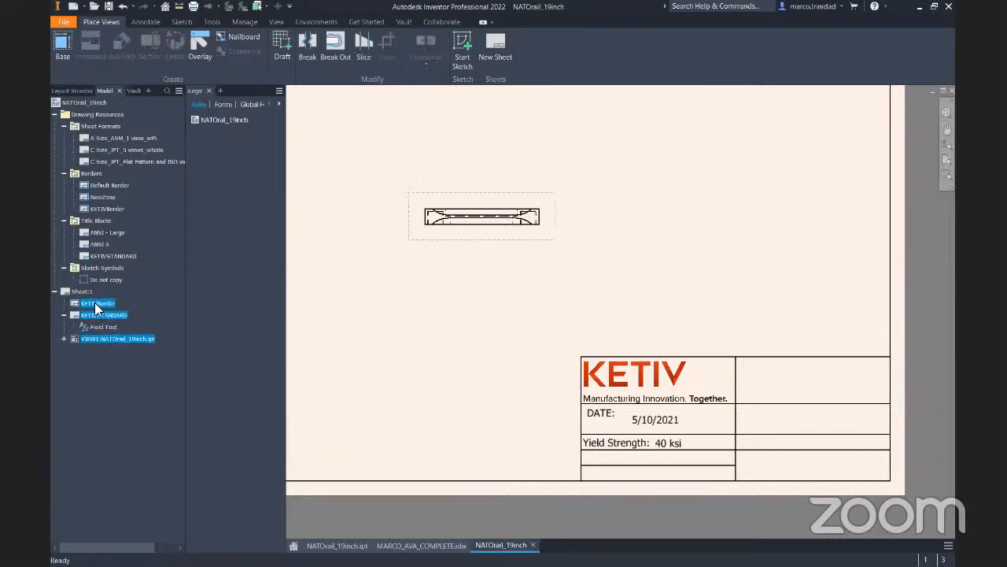
right_click(95, 303)
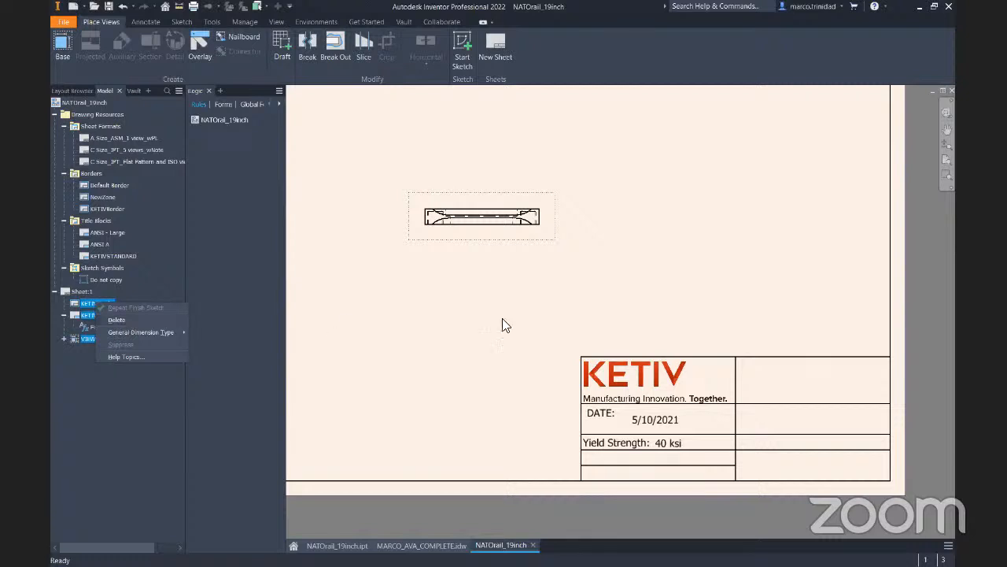
left_click(474, 329)
middle_click_drag(359, 288, 420, 318)
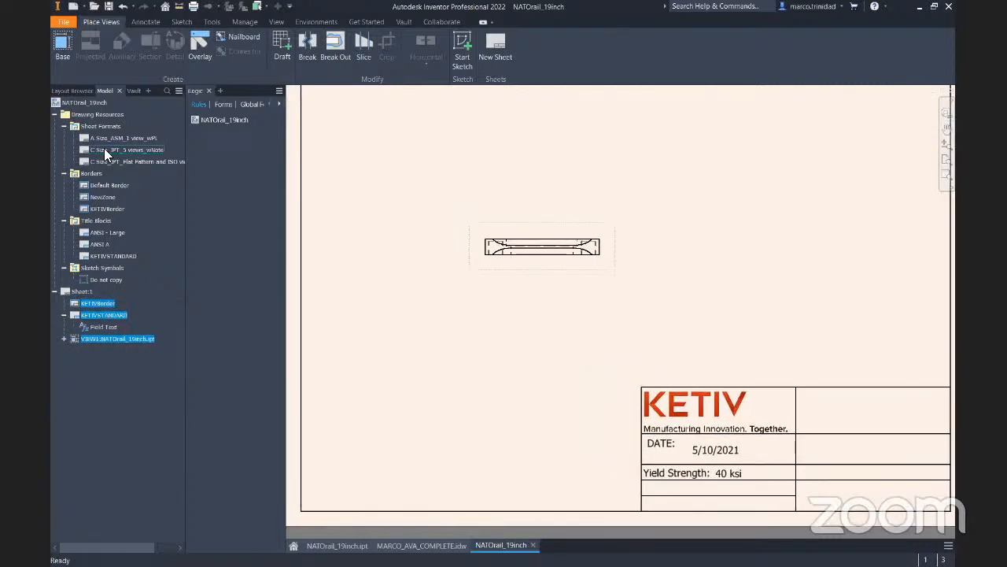
left_click(537, 225)
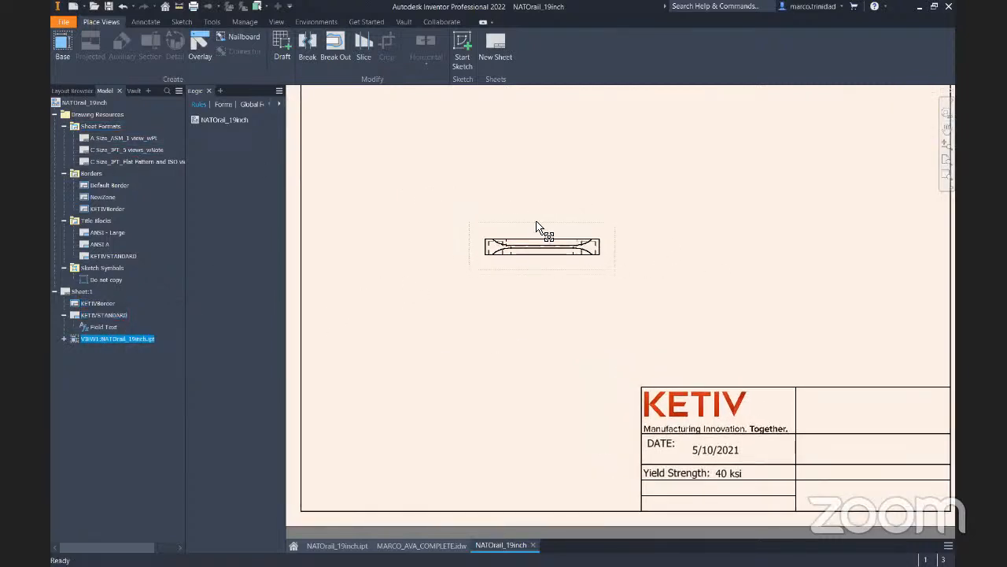
right_click(537, 223)
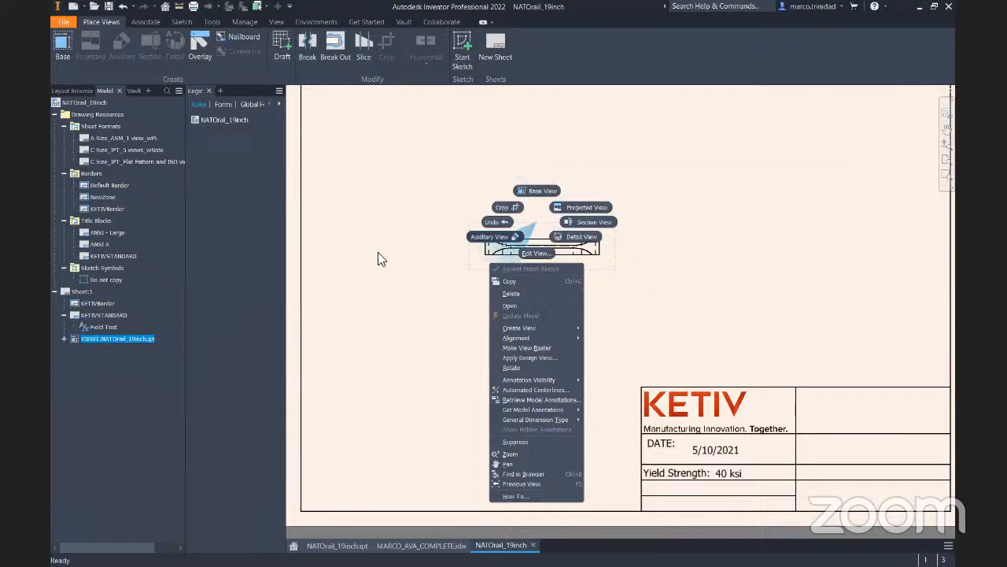
left_click(294, 206)
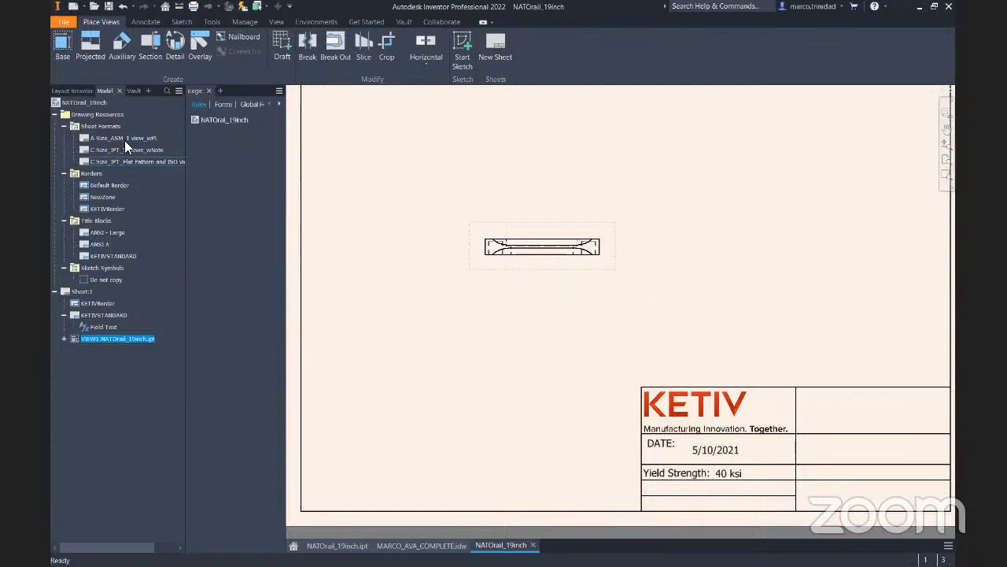
Create three projected views from the base view: one above it, one to its right and an isometric one diagonally above right
right_click(590, 225)
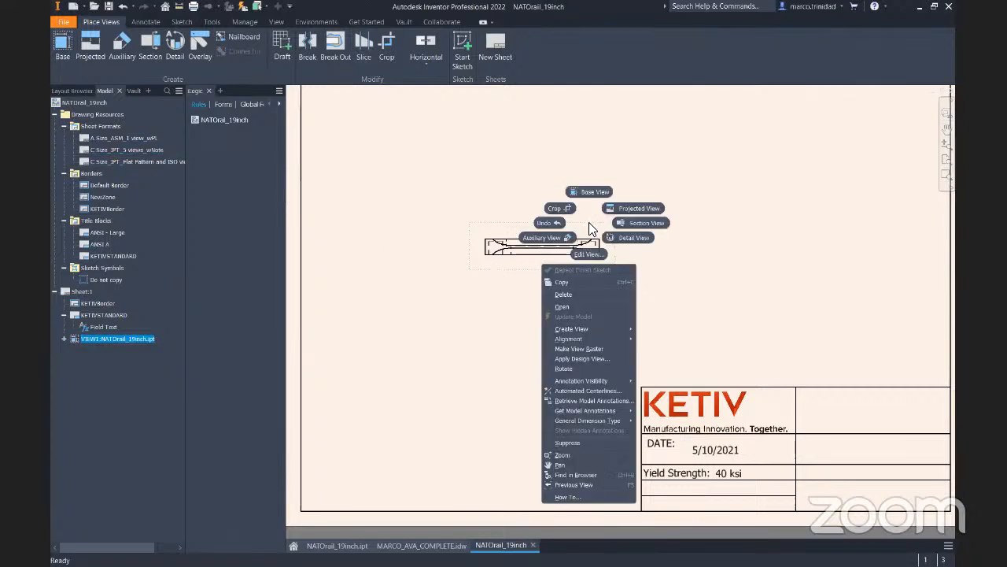
left_click(626, 208)
left_click(542, 152)
left_click(729, 246)
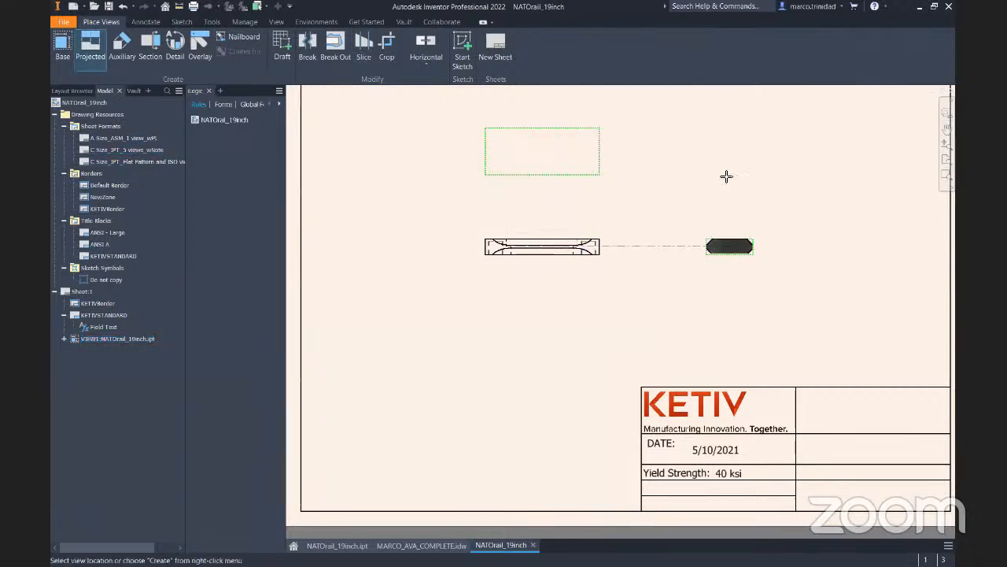
left_click(724, 167)
right_click(671, 262)
left_click(707, 263)
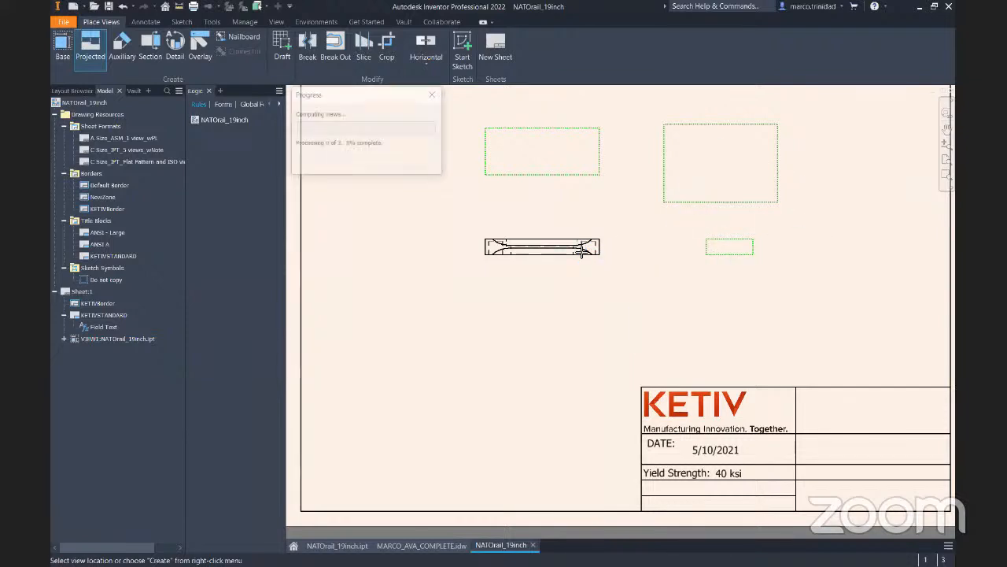
Set the scale of the base view VIEW1 to 2:1
right_click(597, 224)
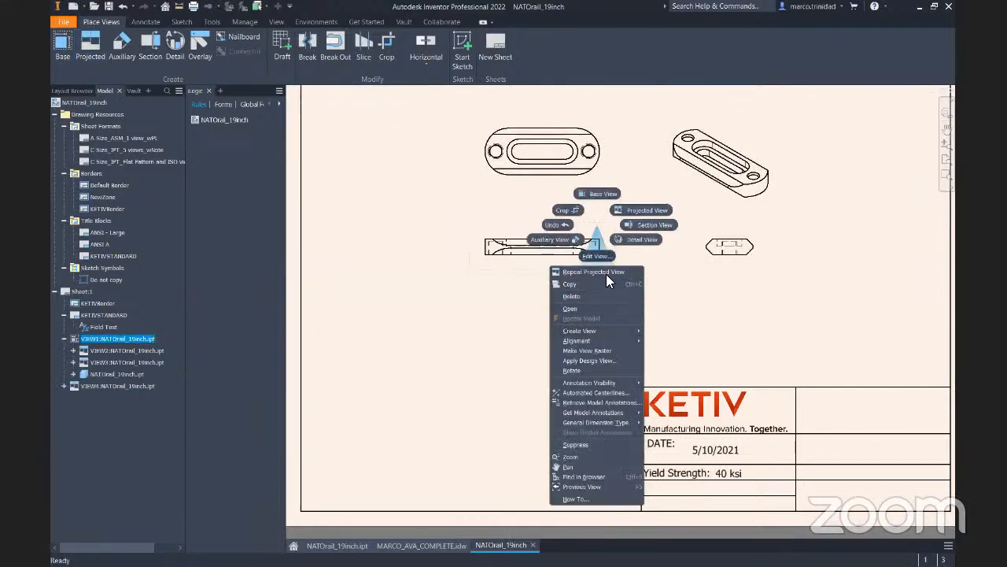
left_click(593, 255)
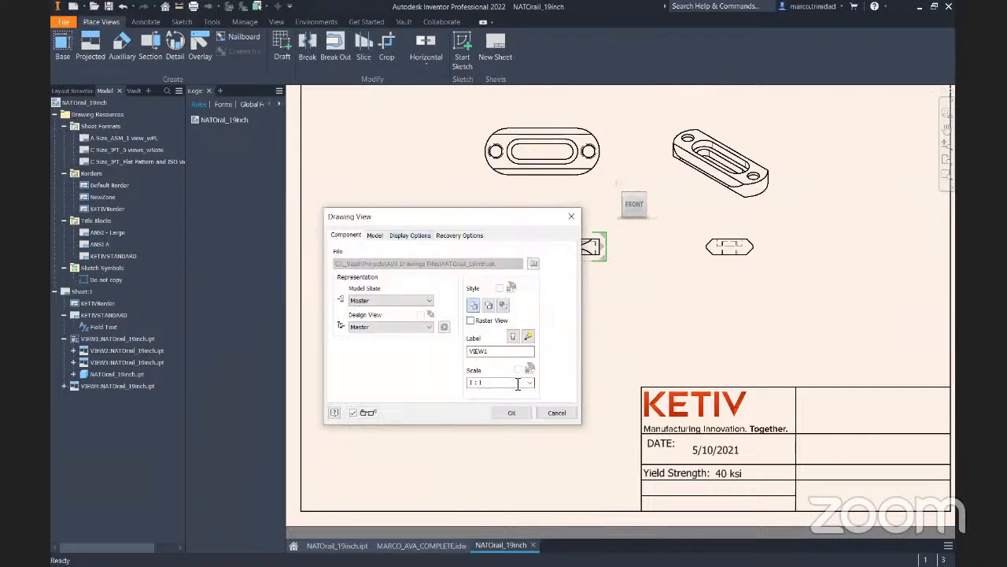
left_click(531, 382)
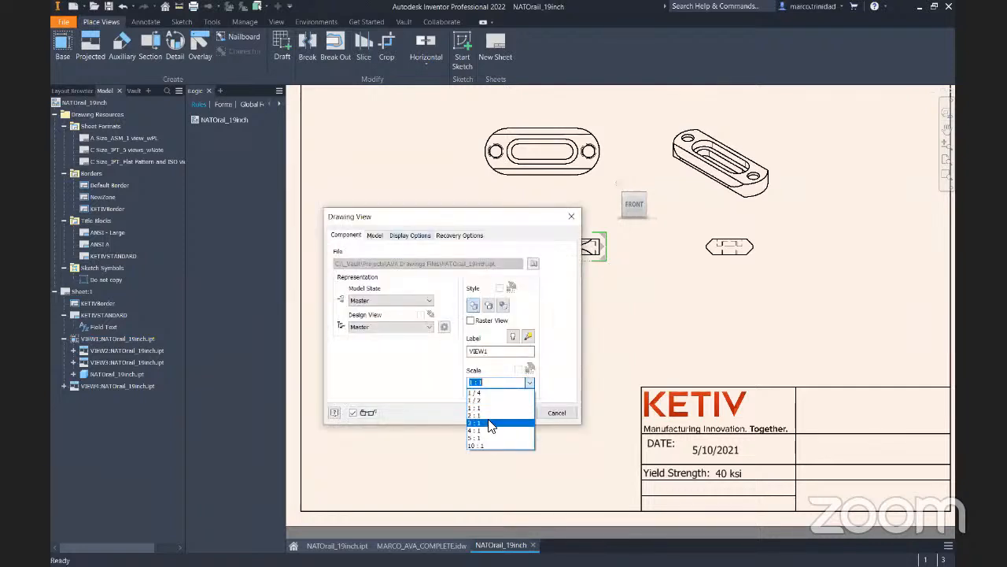
left_click(496, 416)
left_click(517, 416)
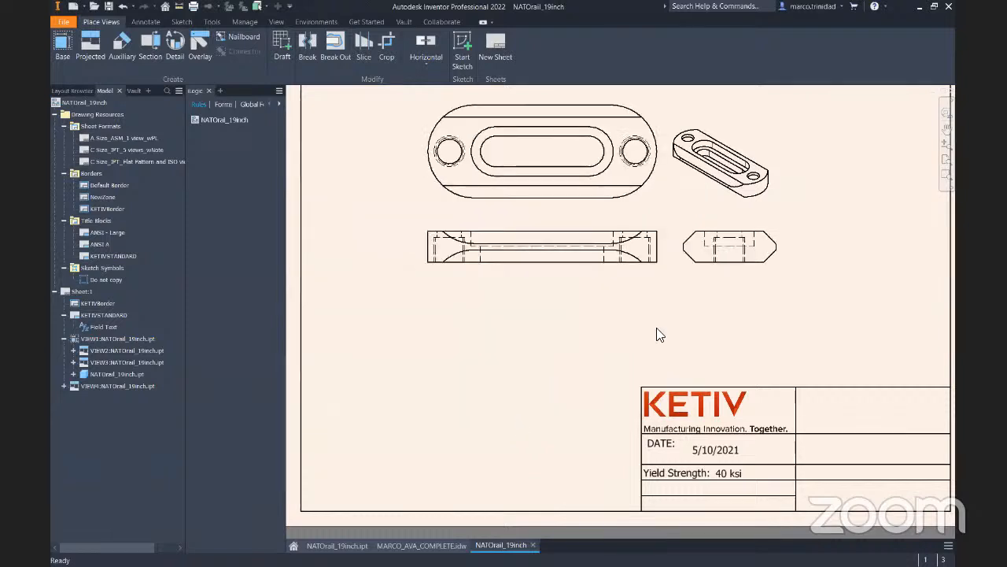
Set the isometric view's scale to 2:1 and move the base view down and left so the views no longer overlap
right_click(784, 200)
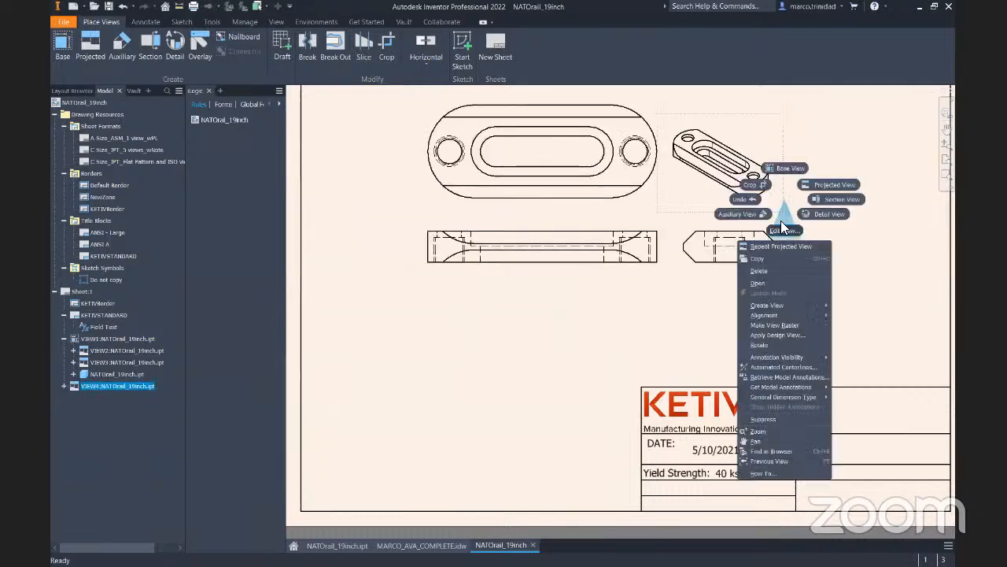
left_click(740, 209)
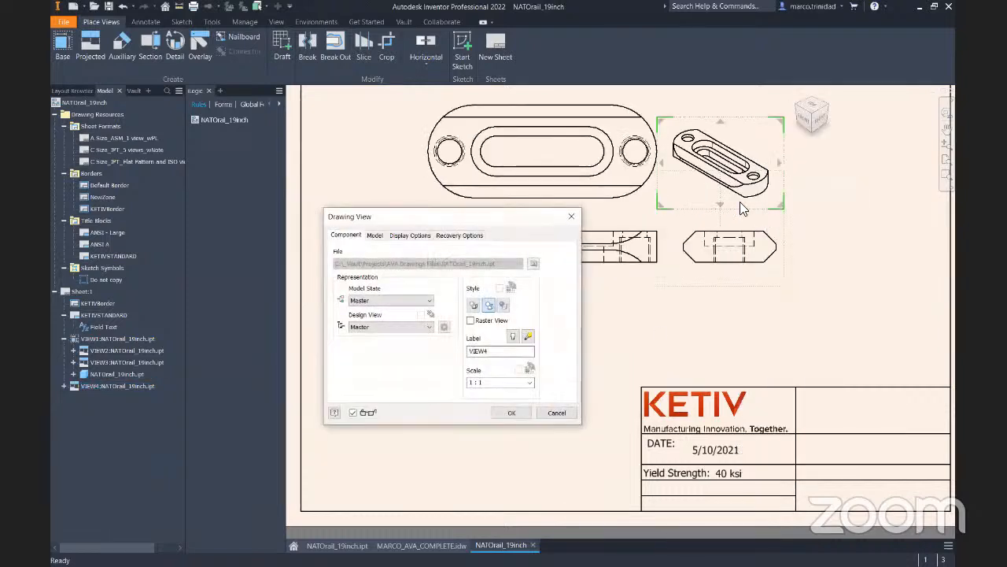
left_click(530, 382)
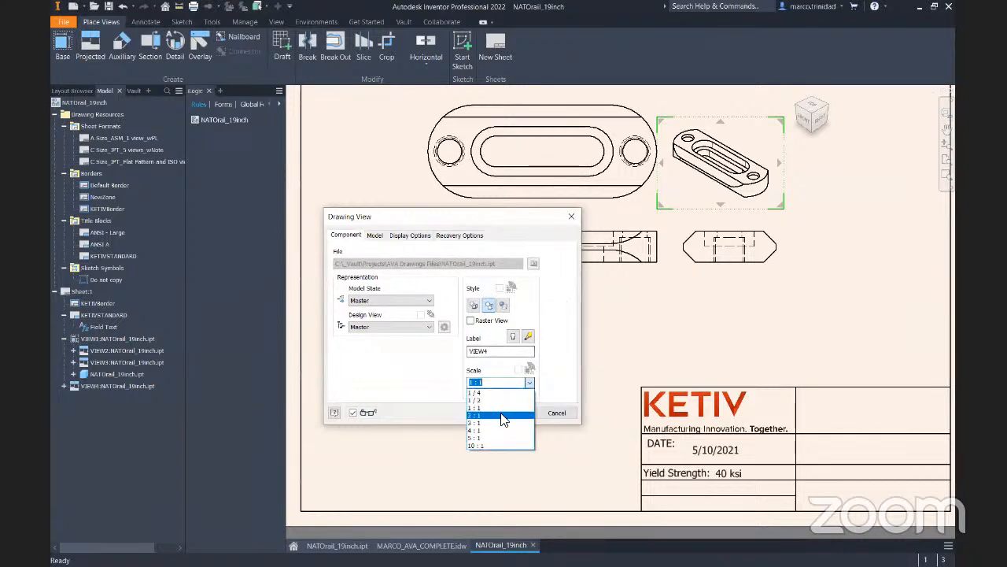
left_click(505, 415)
left_click(516, 412)
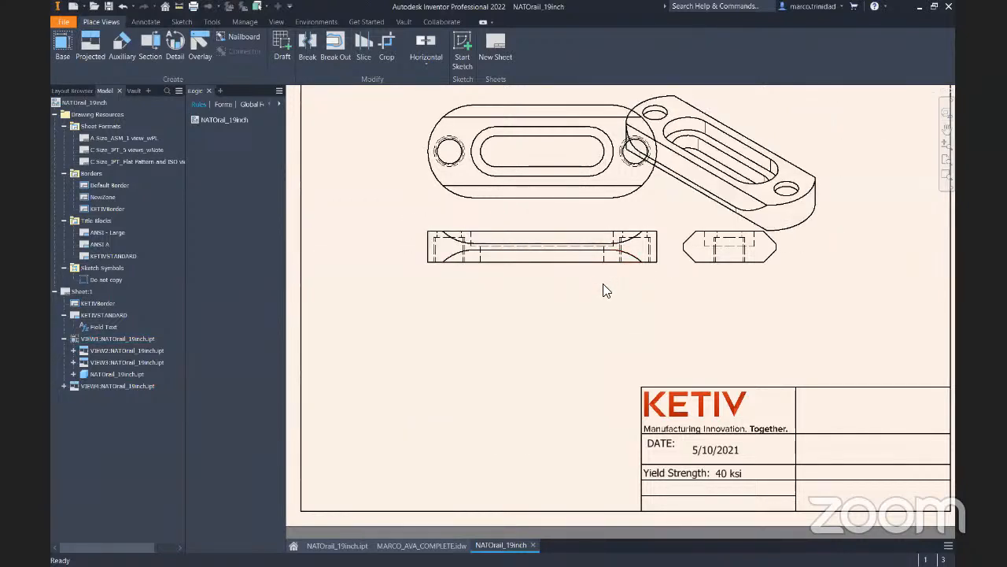
left_click_drag(603, 280, 543, 365)
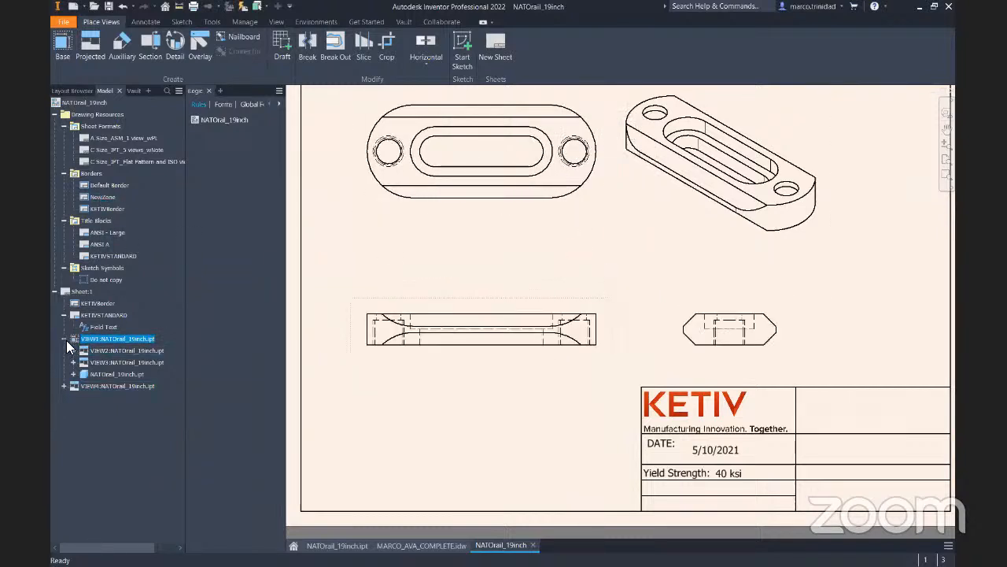
Create a sheet format named KetivFormat from the current sheet, without fitting the views to the sheet
scroll(777, 329, "down", 3)
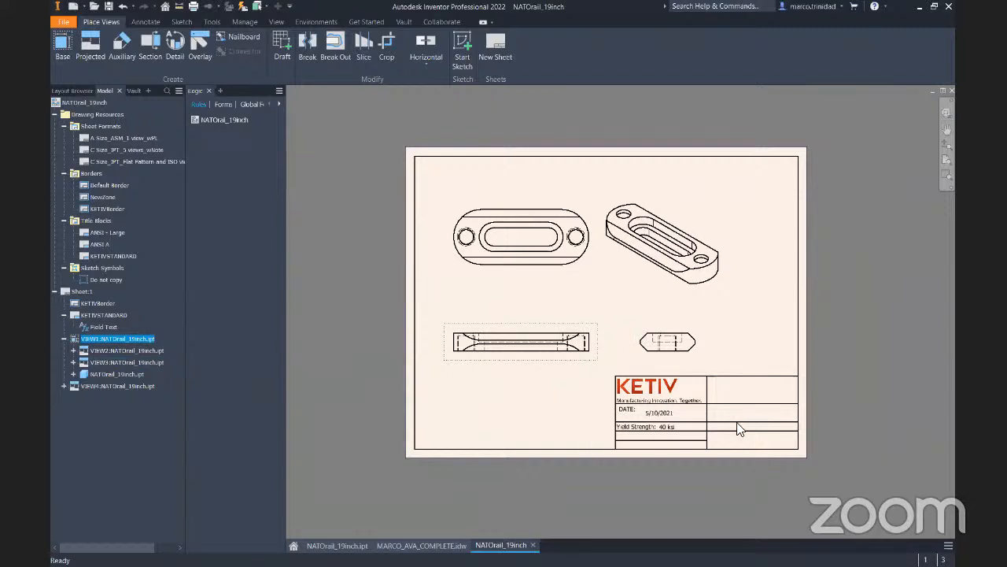
right_click(82, 292)
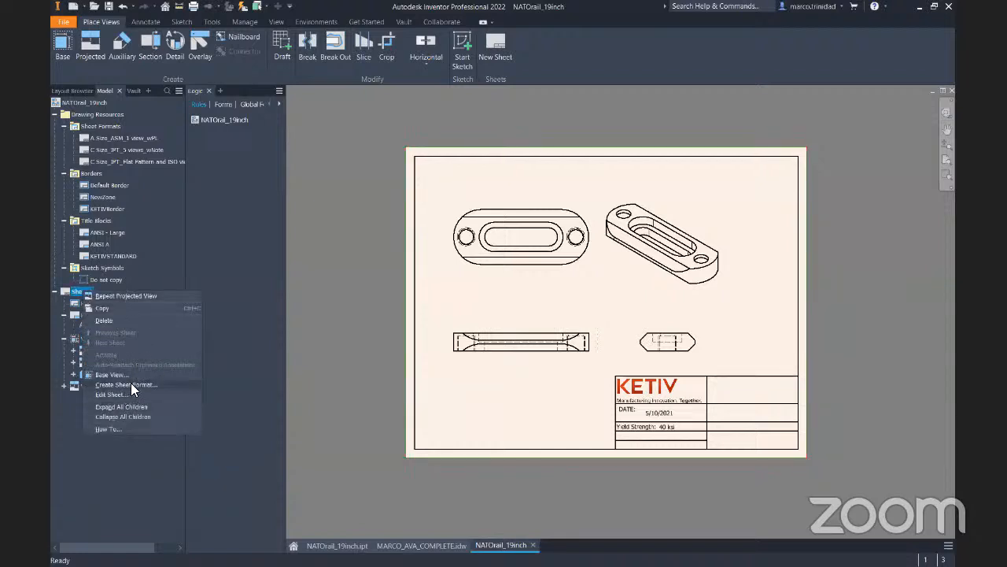
left_click(175, 388)
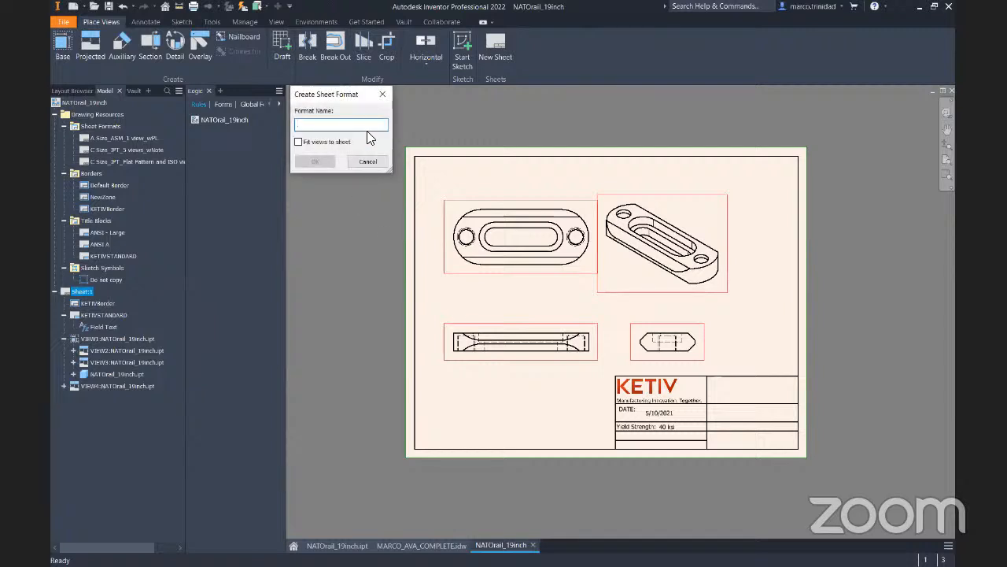
type("KetivFormat")
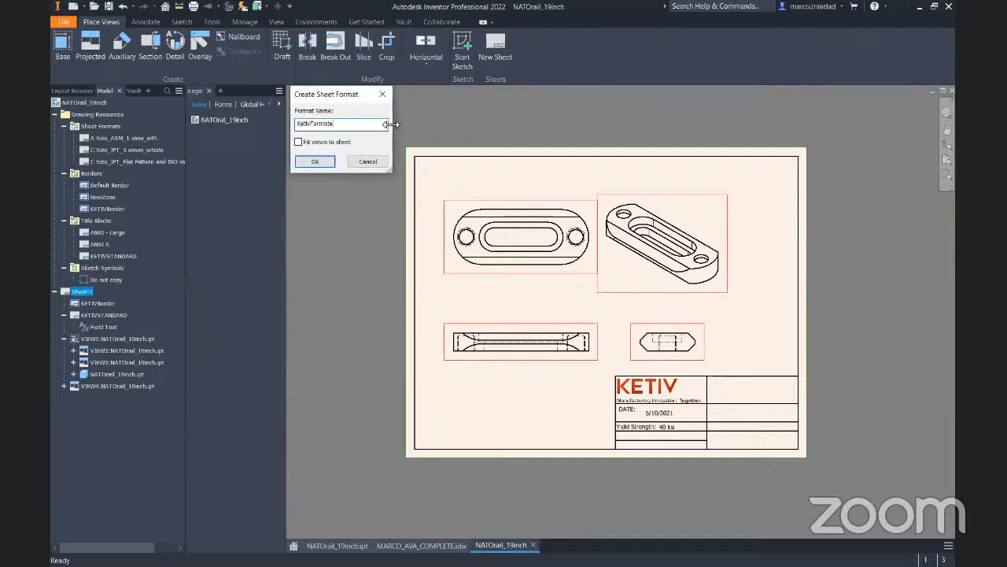
left_click(315, 162)
Delete the KETIV border and the KETIV title block from Sheet:1
right_click(92, 315)
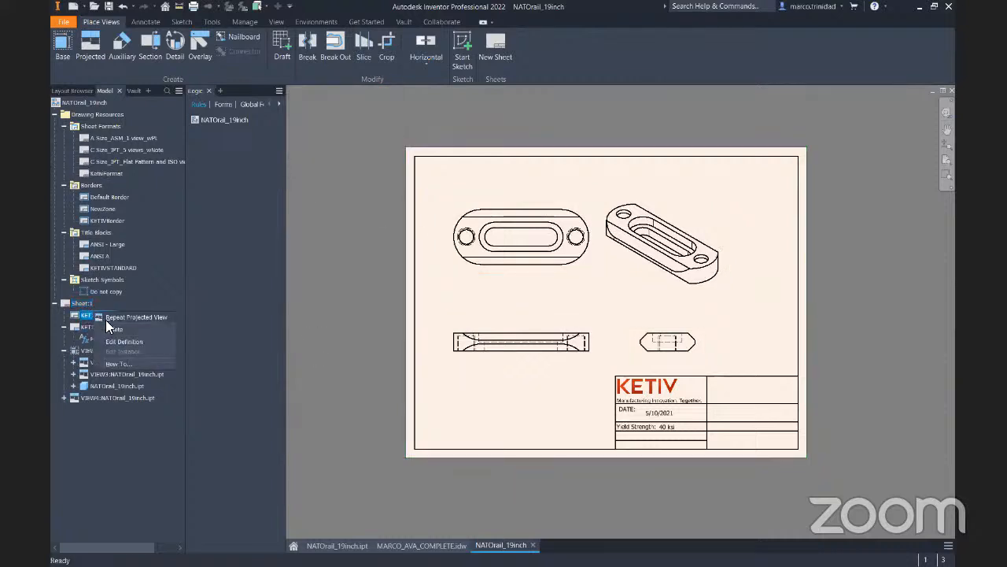
left_click(116, 332)
right_click(93, 315)
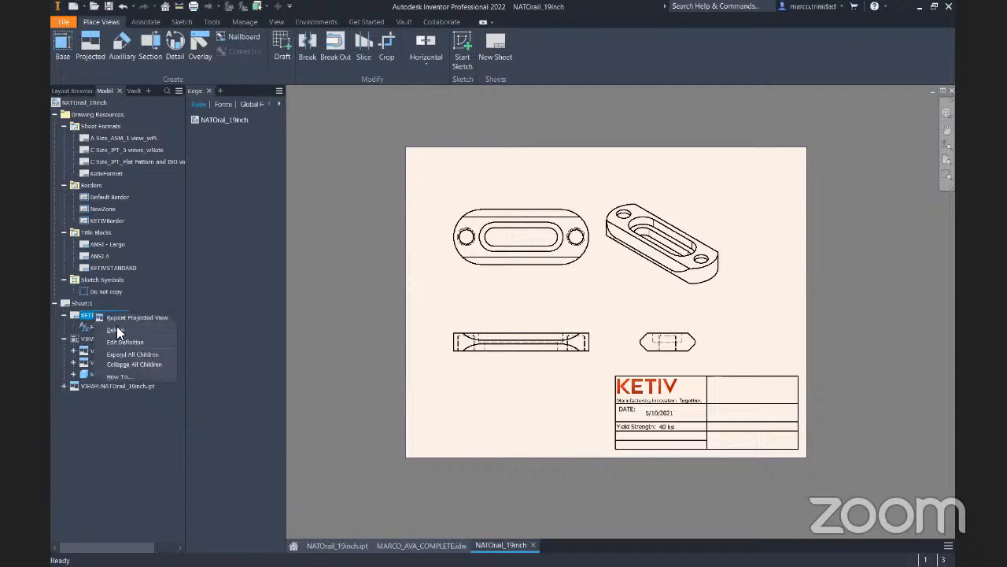
left_click(117, 326)
Delete the base view VIEW1 with its dependent views and the isometric view VIEW4 from the sheet
right_click(90, 313)
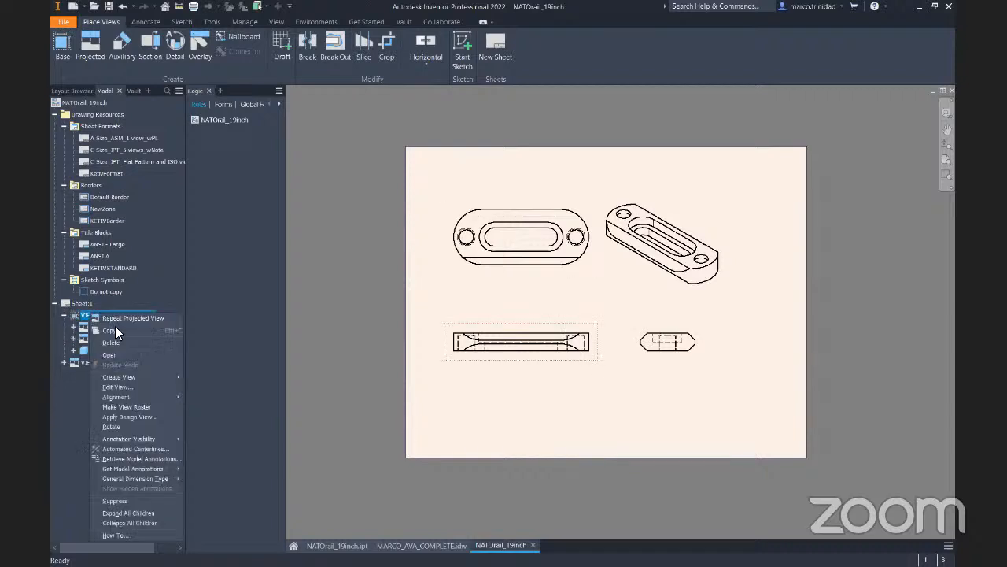
left_click(114, 340)
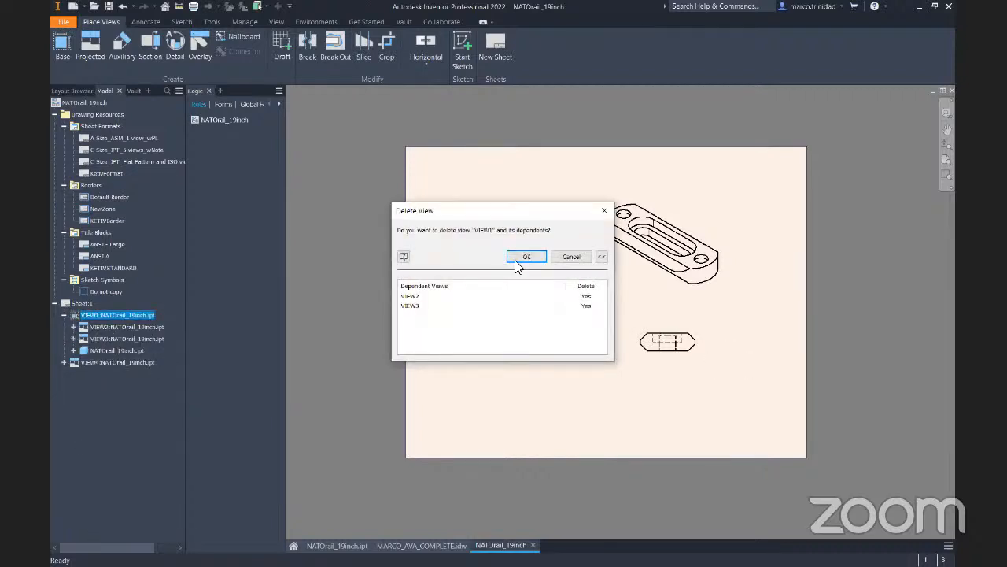
left_click(517, 261)
right_click(112, 316)
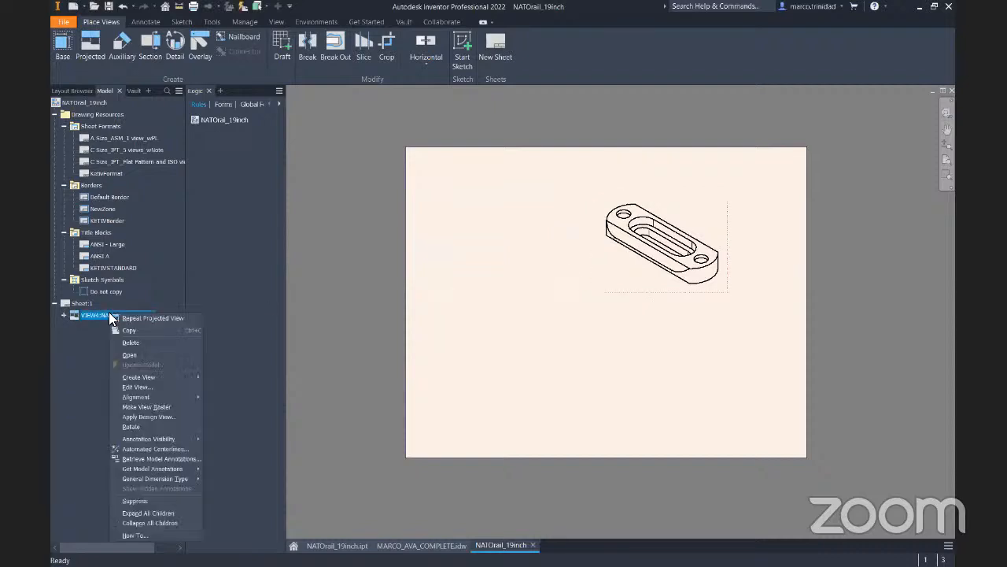
left_click(139, 343)
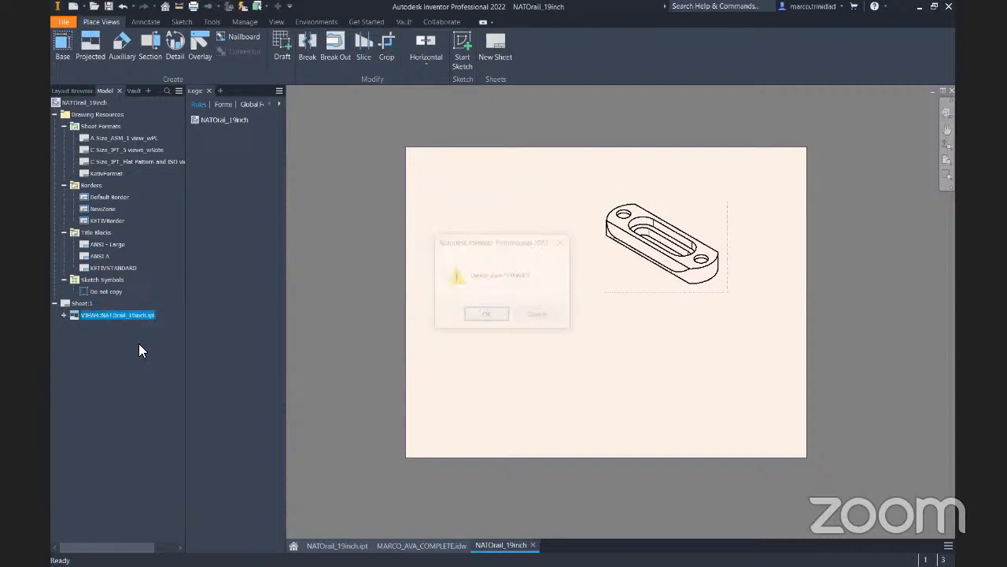
left_click(497, 318)
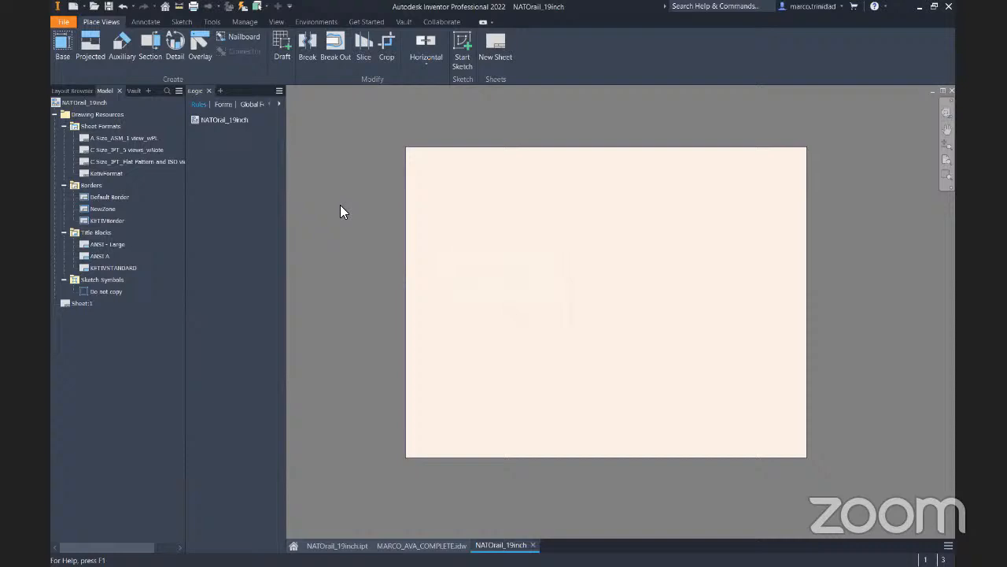
Generate a new sheet from the KetivFormat sheet format, accepting the preselected component document for its views
left_click(103, 173)
double_click(123, 175)
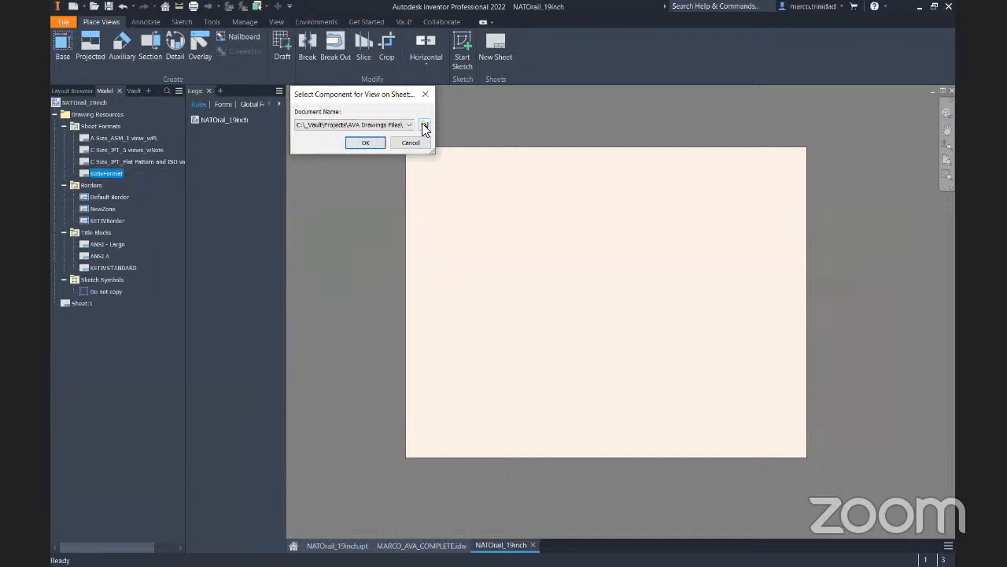
left_click(368, 145)
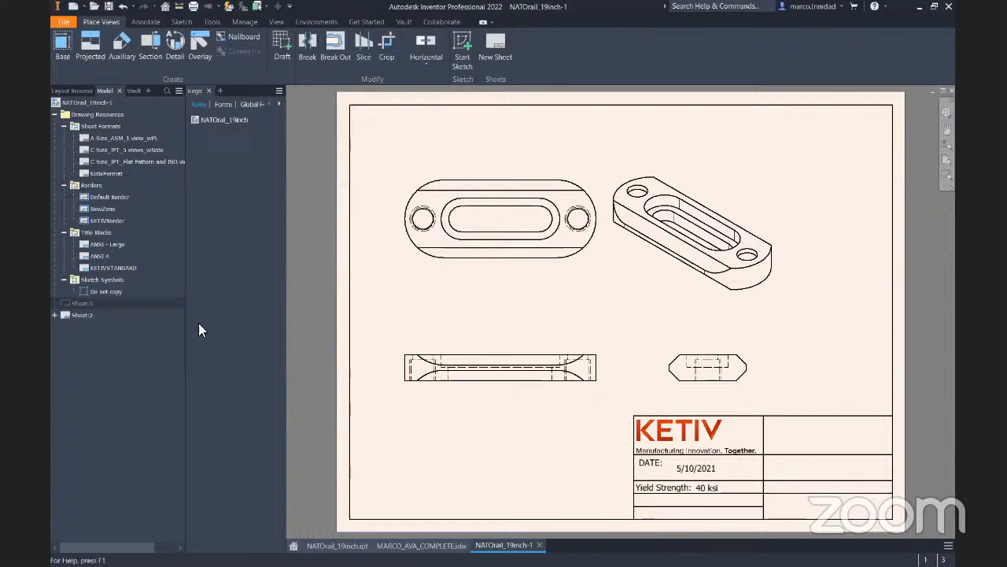
middle_click_drag(801, 358, 774, 333)
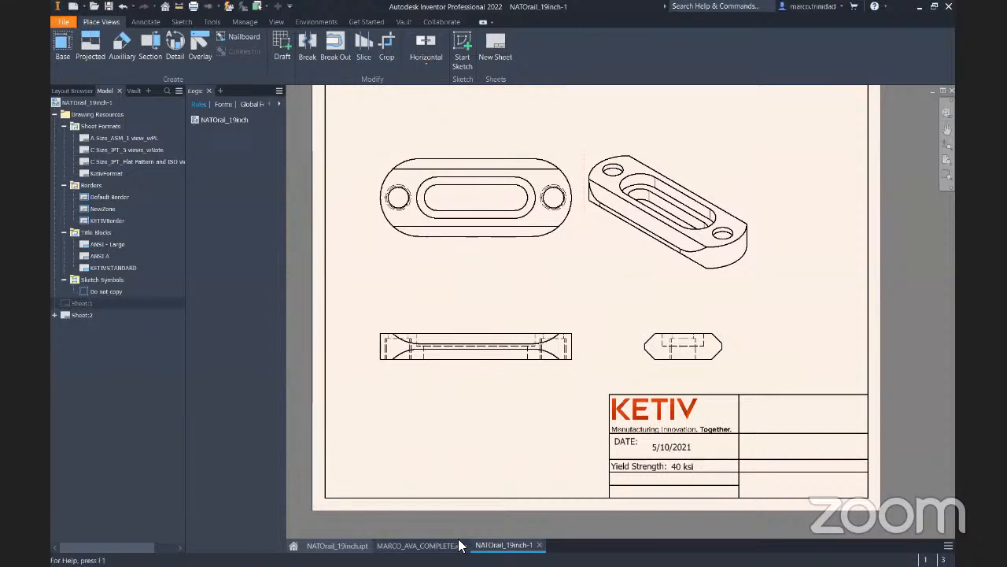
Switch to the completed AVA drawing and examine the KETIV logo and the fields of its title block
left_click(422, 545)
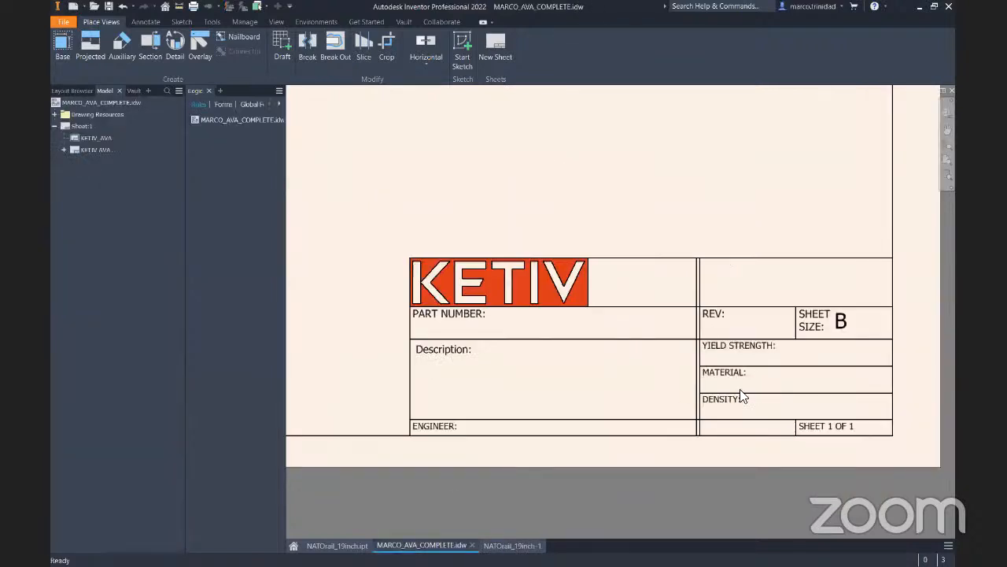
scroll(639, 340, "up", 6)
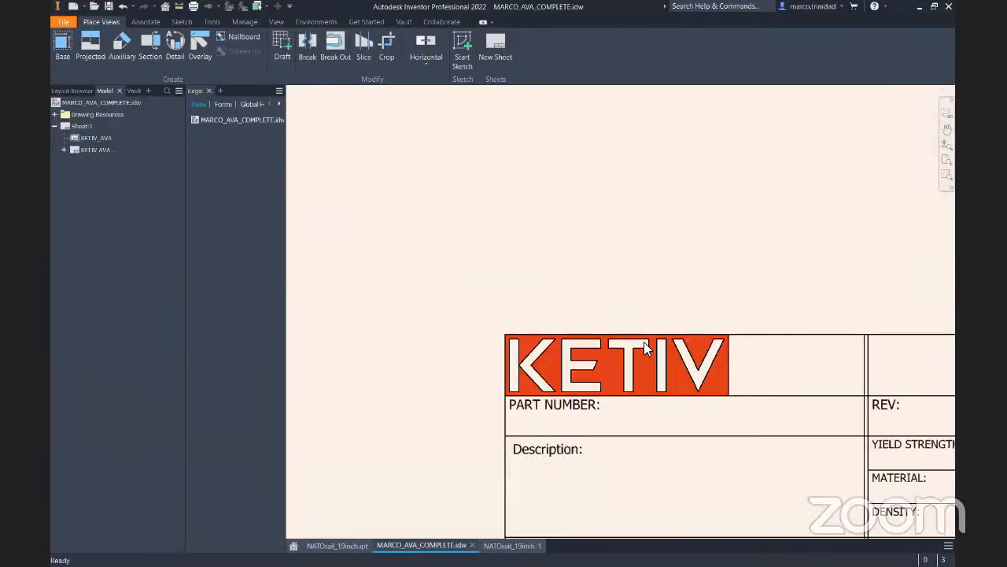
scroll(535, 409, "down", 2)
middle_click_drag(507, 343, 501, 242)
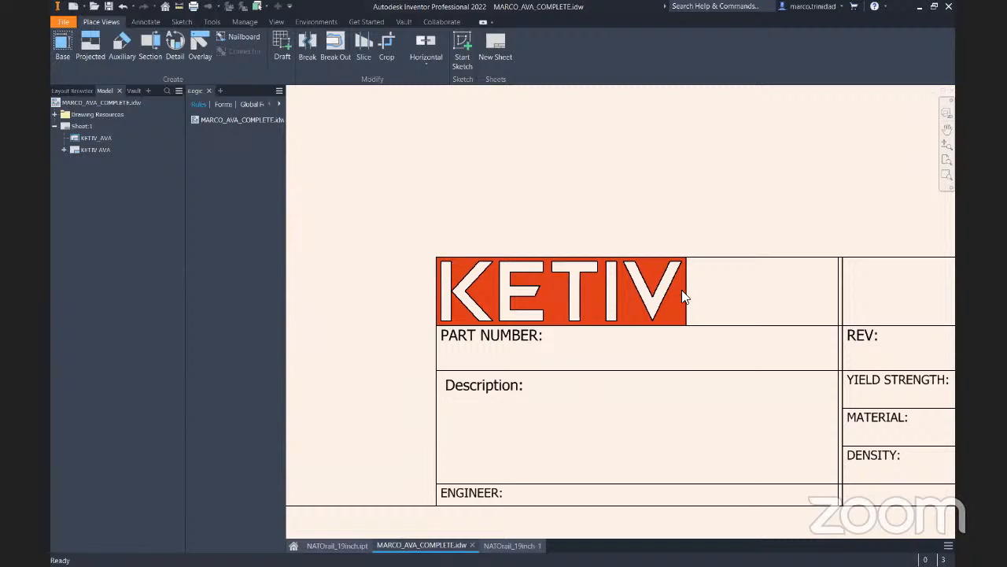
scroll(578, 289, "up", 3)
middle_click_drag(359, 307, 514, 309)
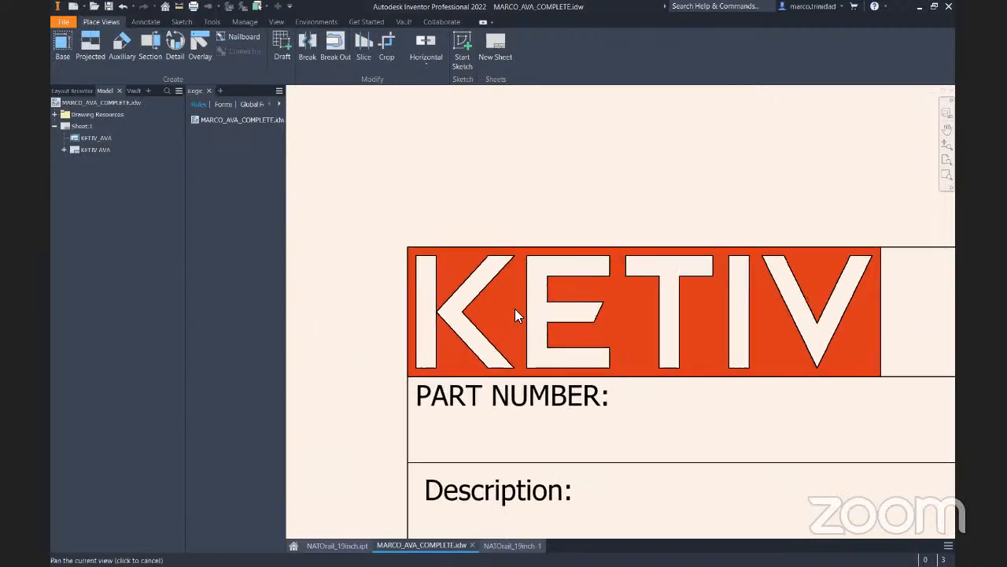
Open the KETIV AVA title block definition to examine the logo's sketch geometry and dimensions, and close it without saving edits
left_click(54, 114)
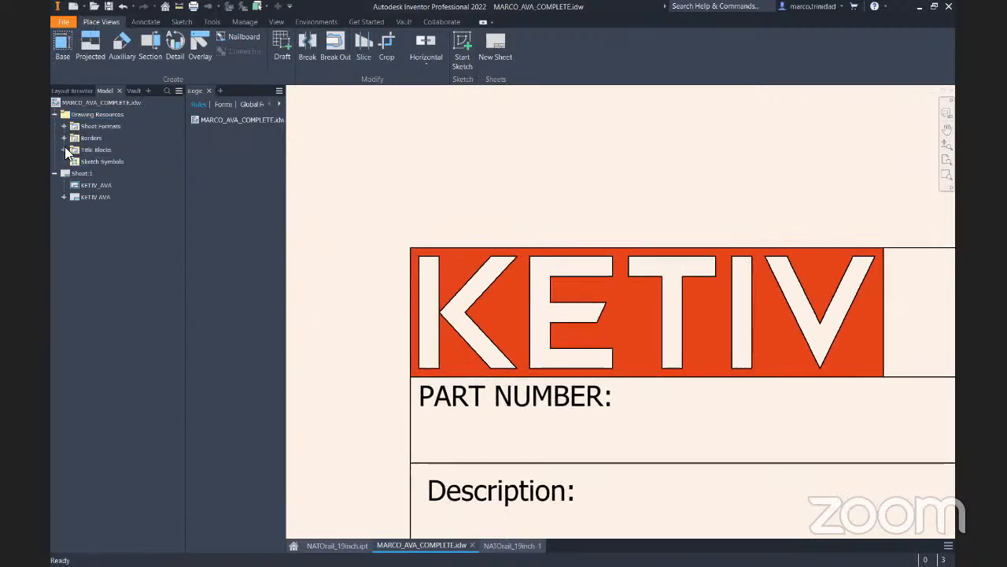
left_click(64, 150)
right_click(101, 186)
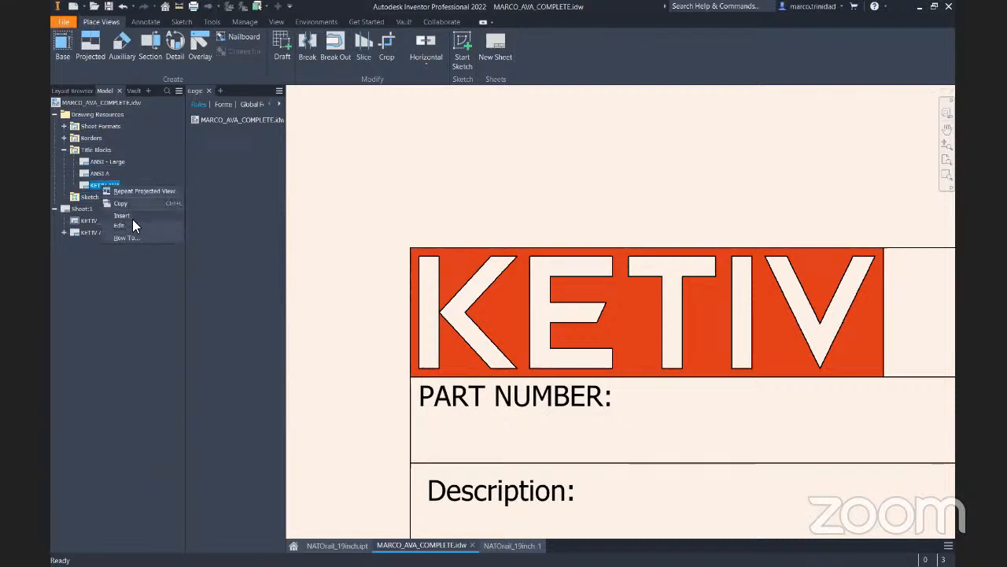
left_click(136, 225)
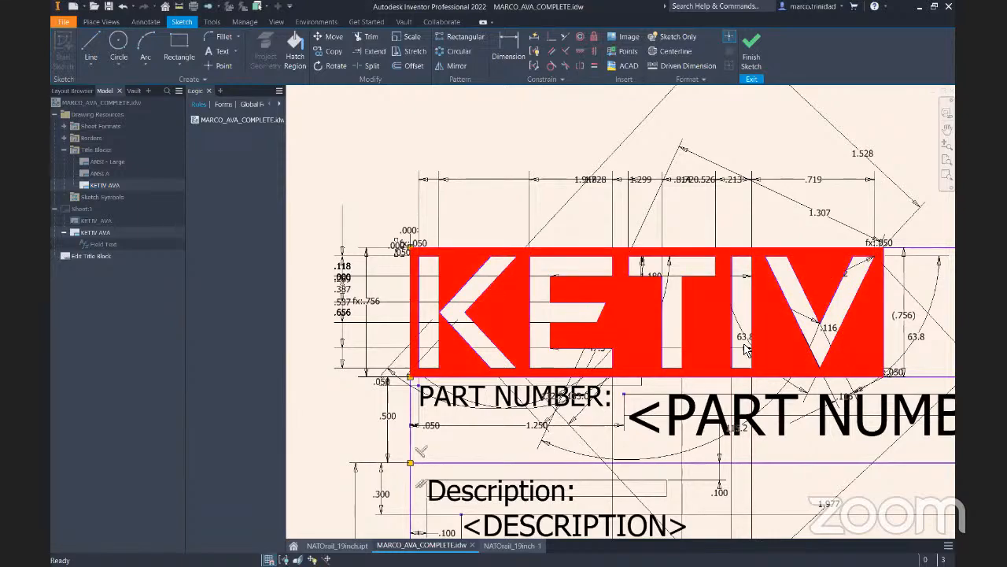
scroll(711, 345, "down", 3)
scroll(535, 292, "up", 5)
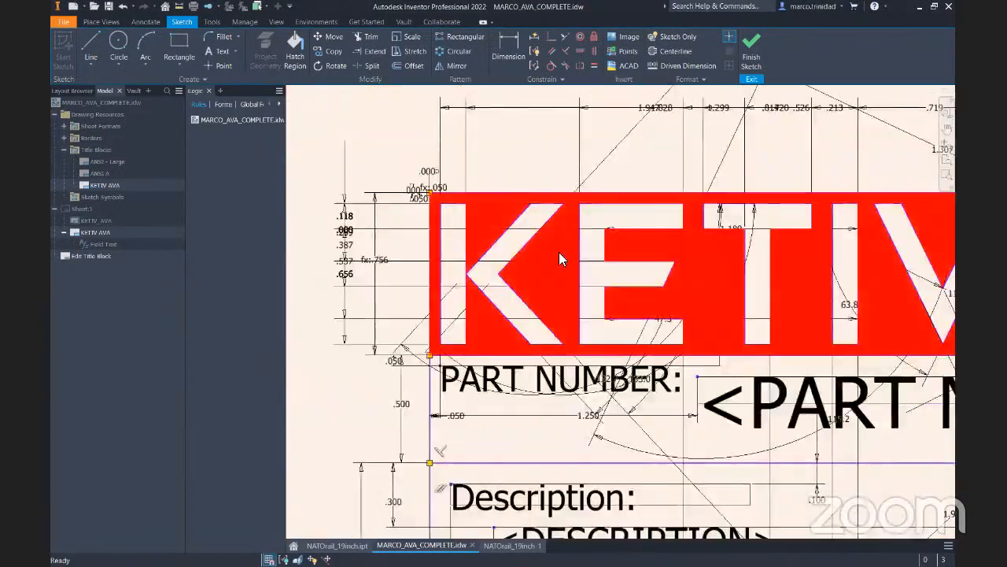
middle_click_drag(560, 260, 532, 298)
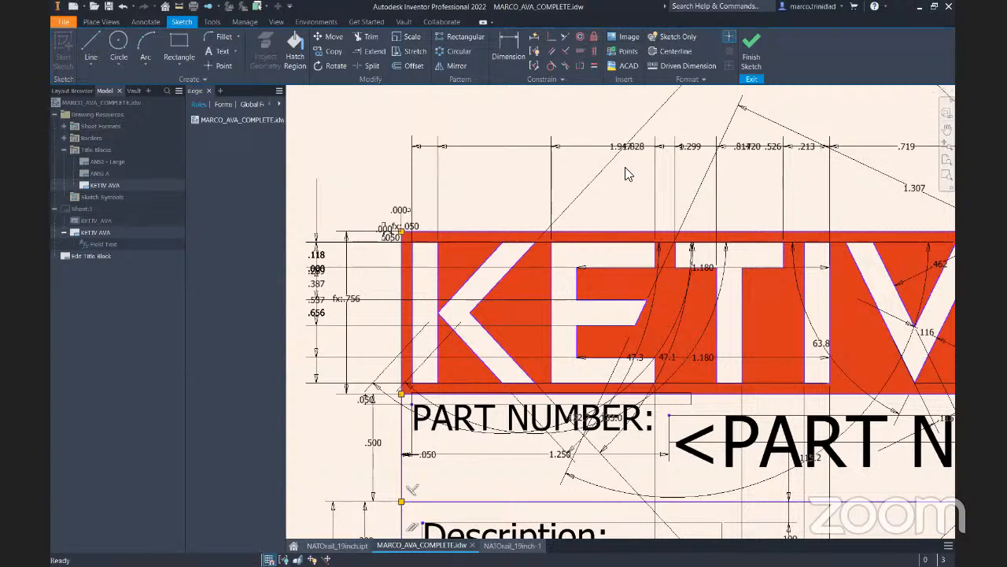
left_click(754, 40)
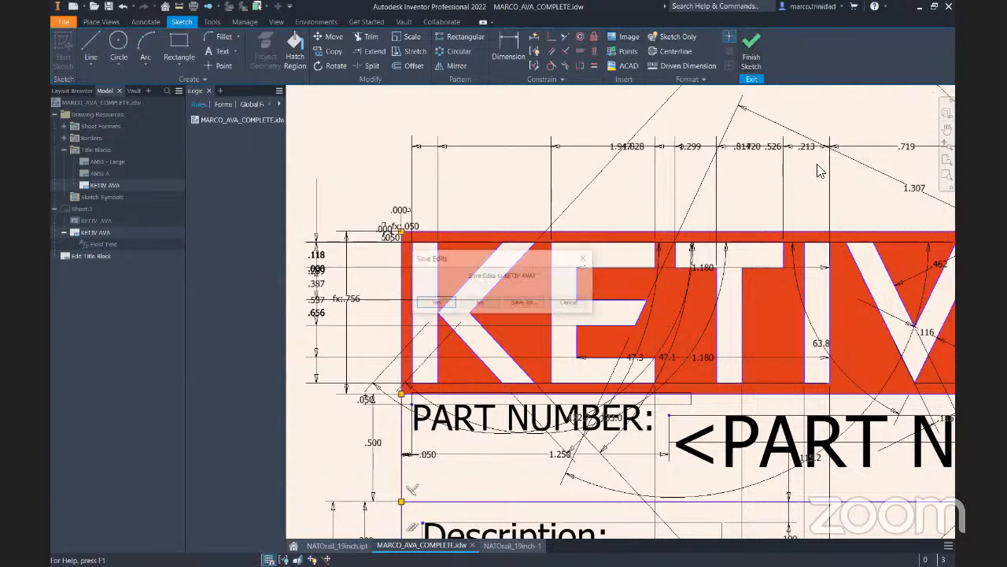
left_click(478, 304)
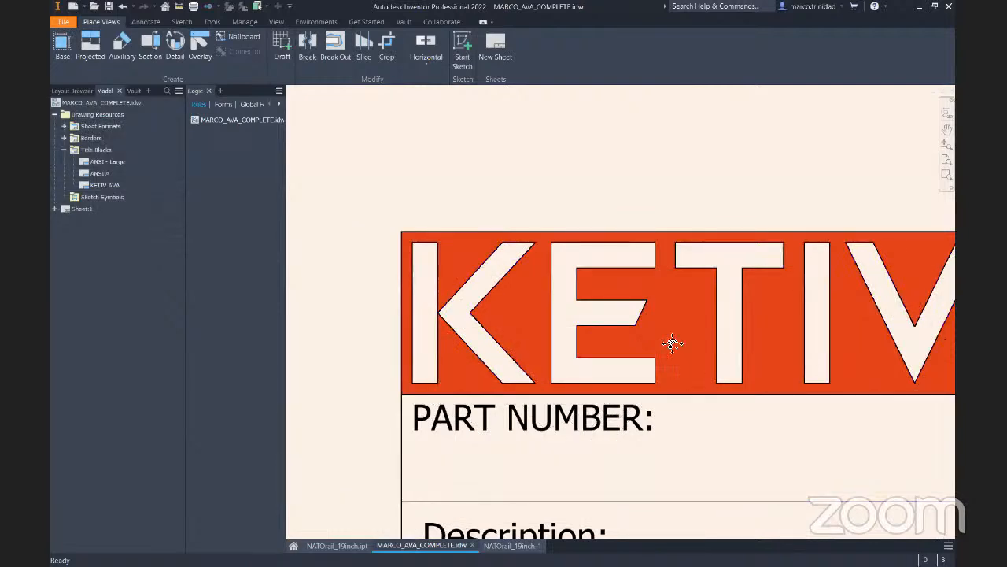
Place a base view of NATOrail_19inch.ipt at 1:1 on the sheet and check the part properties in the title block
middle_click_drag(806, 302, 603, 344)
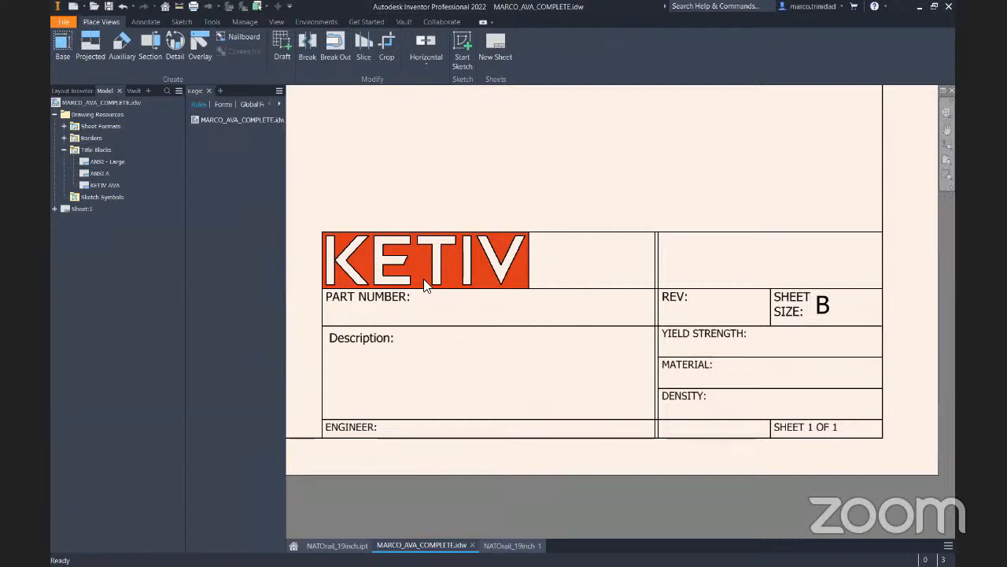
mouse_move(422, 286)
middle_mouse_down()
mouse_move(546, 292)
mouse_move(511, 271)
mouse_move(540, 249)
mouse_move(627, 325)
middle_mouse_up()
scroll(456, 182, "down", 6)
right_click(500, 253)
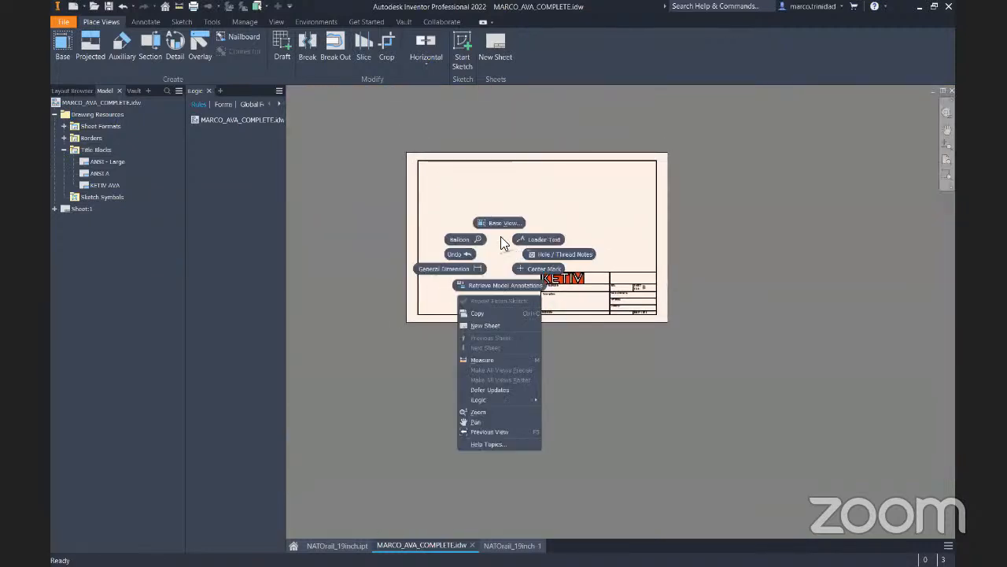
left_click(497, 219)
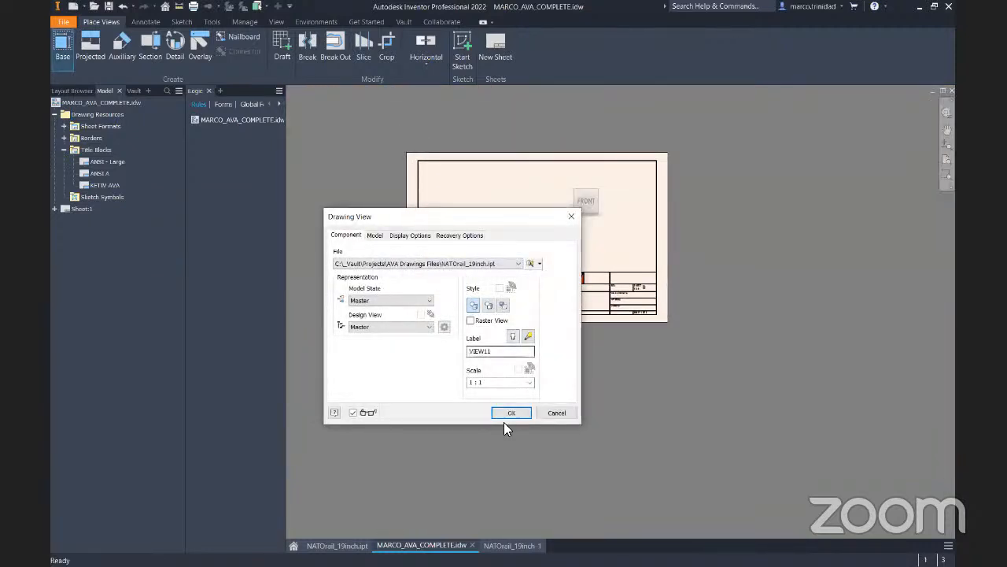
left_click(510, 414)
scroll(547, 250, "up", 6)
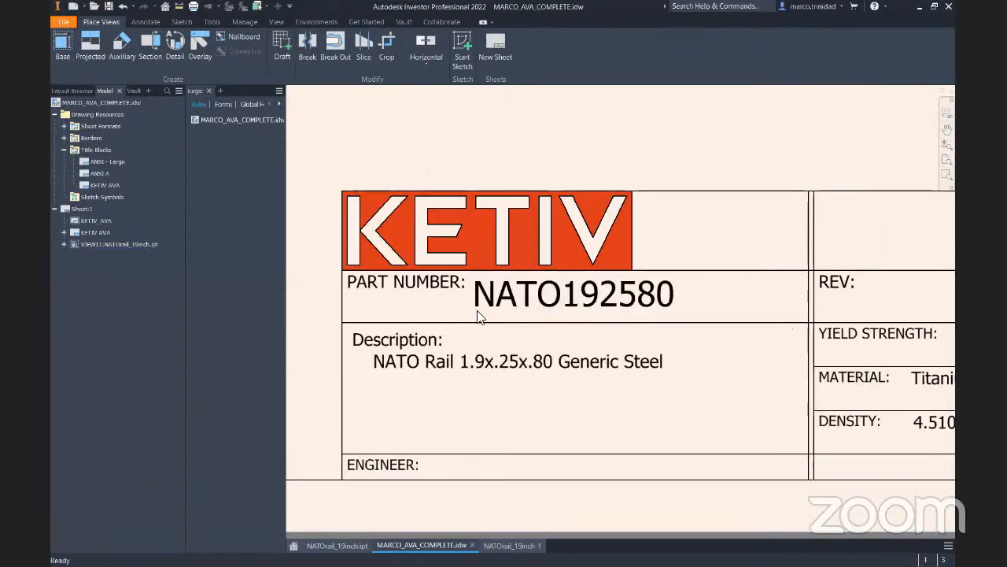
mouse_move(716, 417)
middle_mouse_down()
mouse_move(649, 375)
mouse_move(385, 349)
middle_mouse_up()
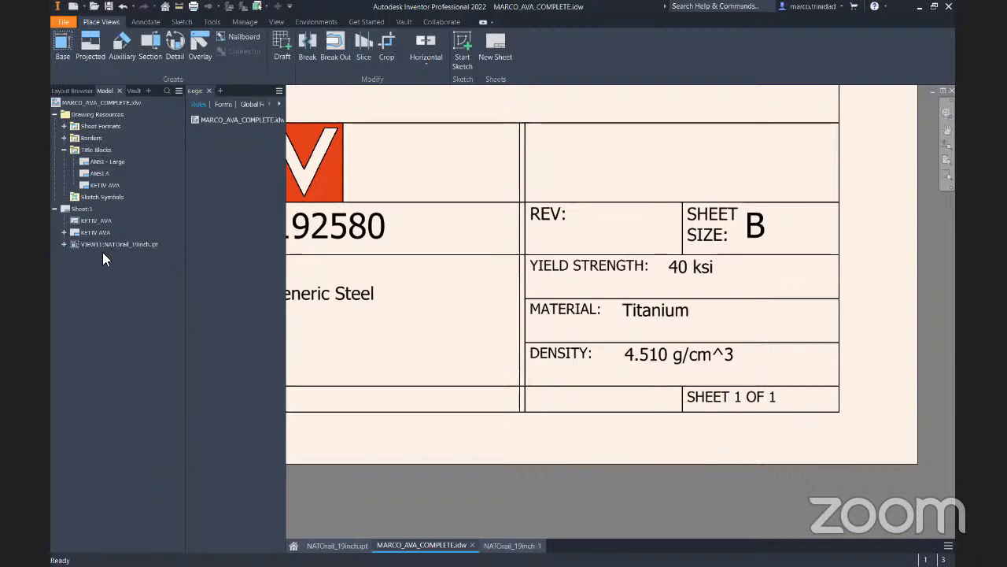
Add a new sheet to the AVA drawing, and reactivate Sheet:1 with its rail view and title block in sight
left_click(495, 49)
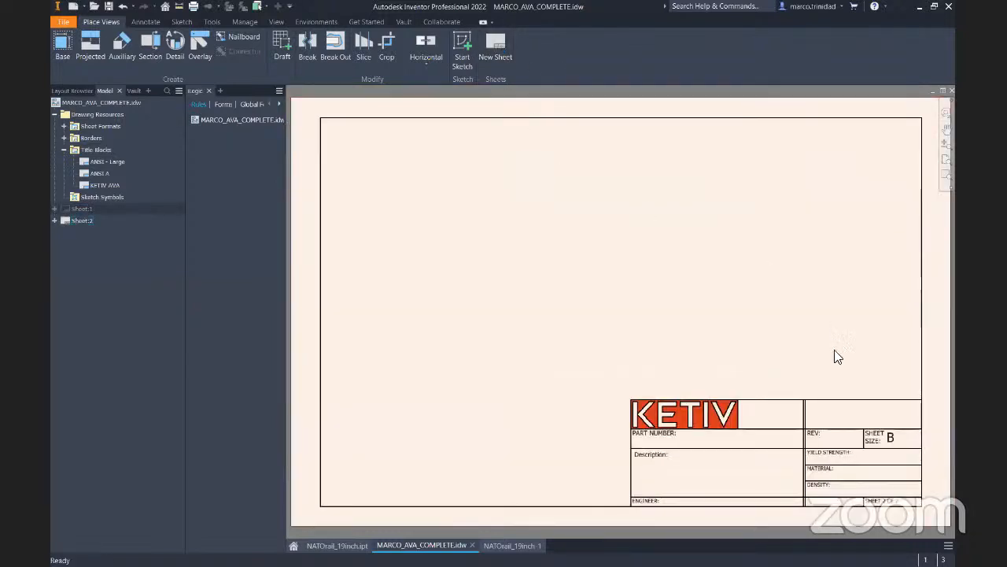
double_click(82, 210)
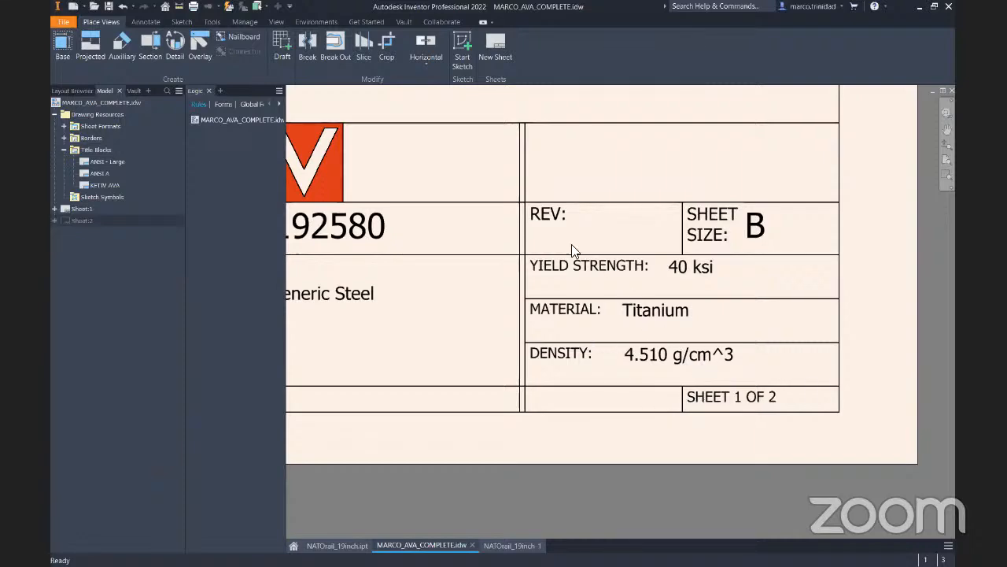
scroll(565, 236, "down", 5)
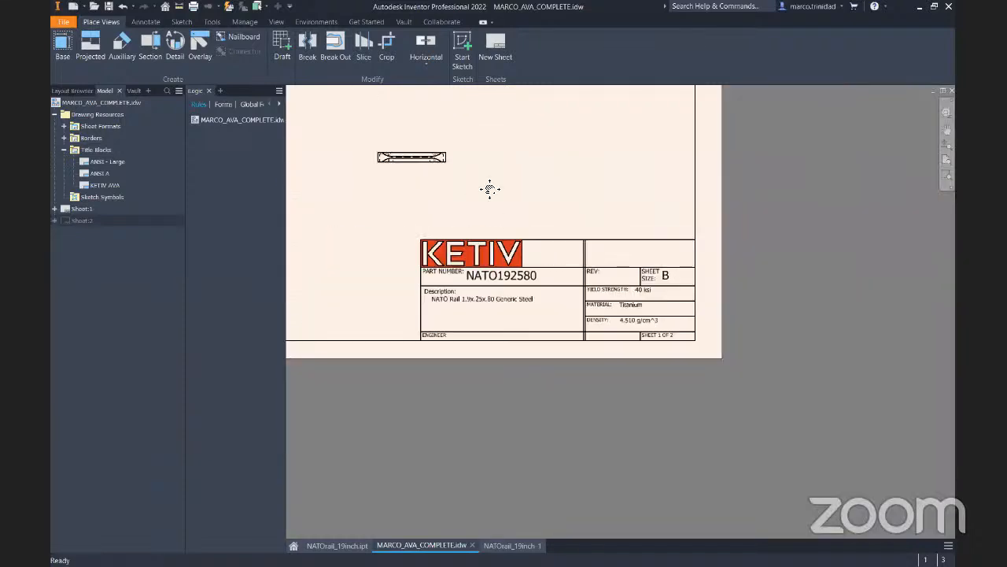
middle_click_drag(489, 189, 622, 258)
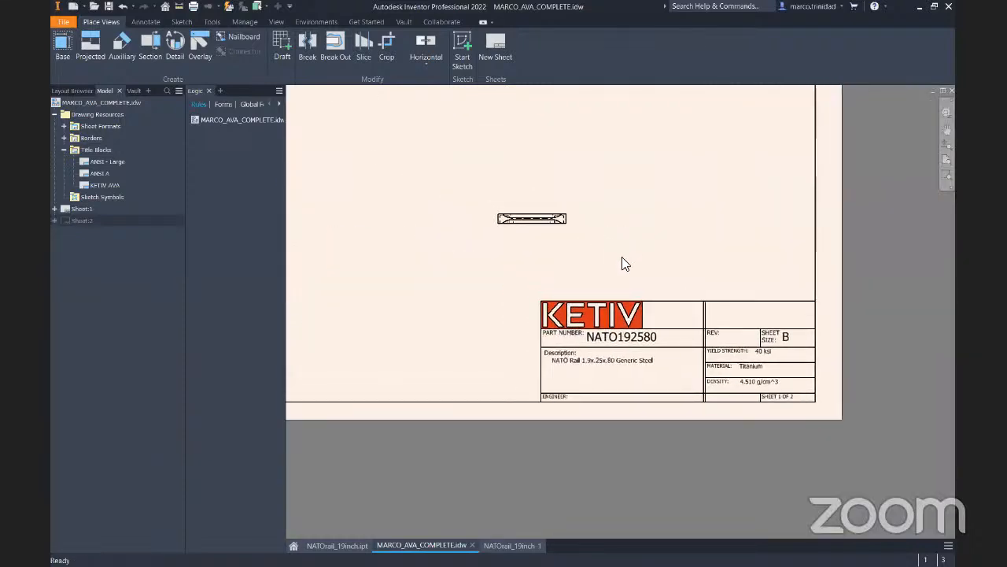
middle_click_drag(559, 282, 588, 292)
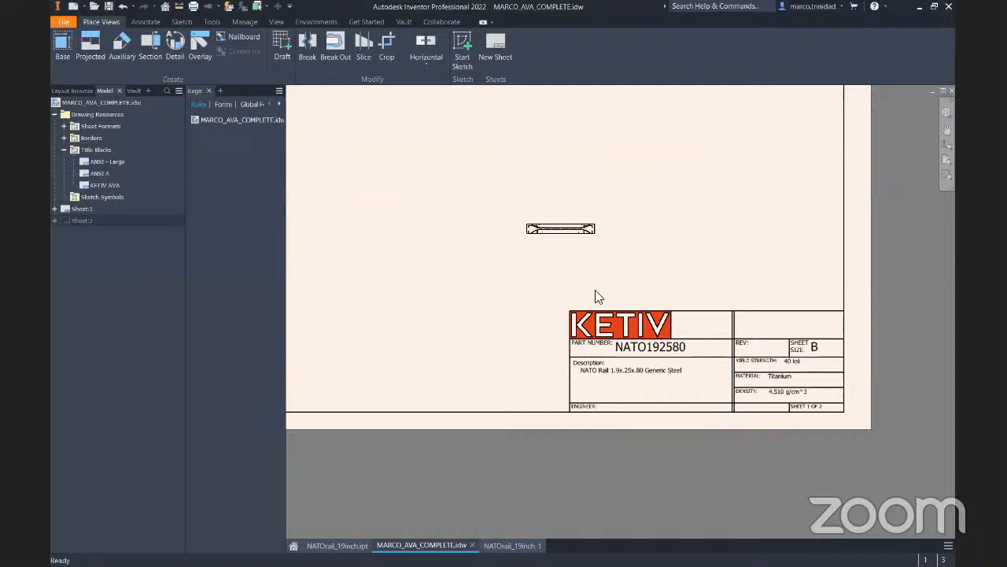
Open the KETIV_AVA border definition to examine its sketch, and close it without saving edits
left_click(64, 137)
right_click(94, 161)
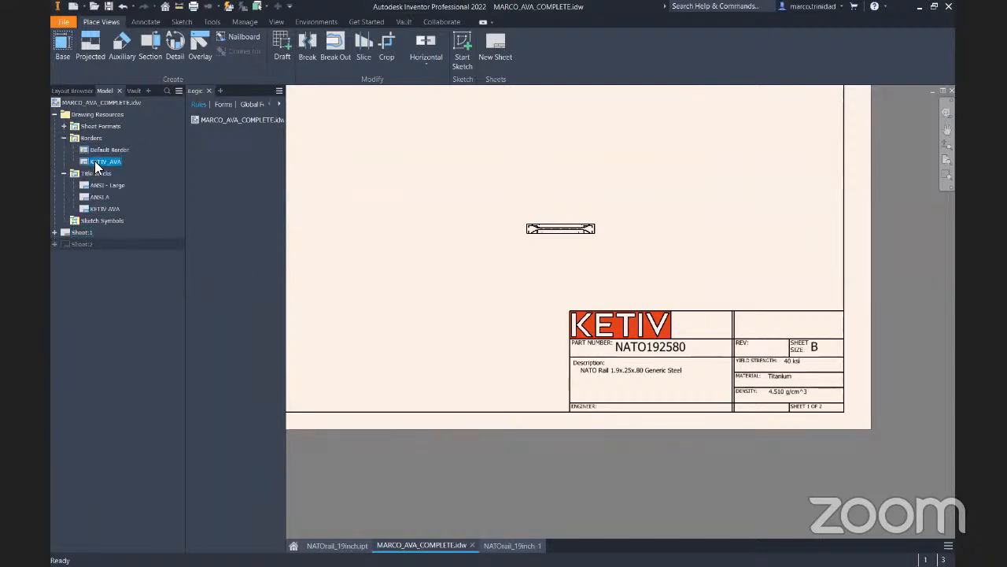
left_click(118, 201)
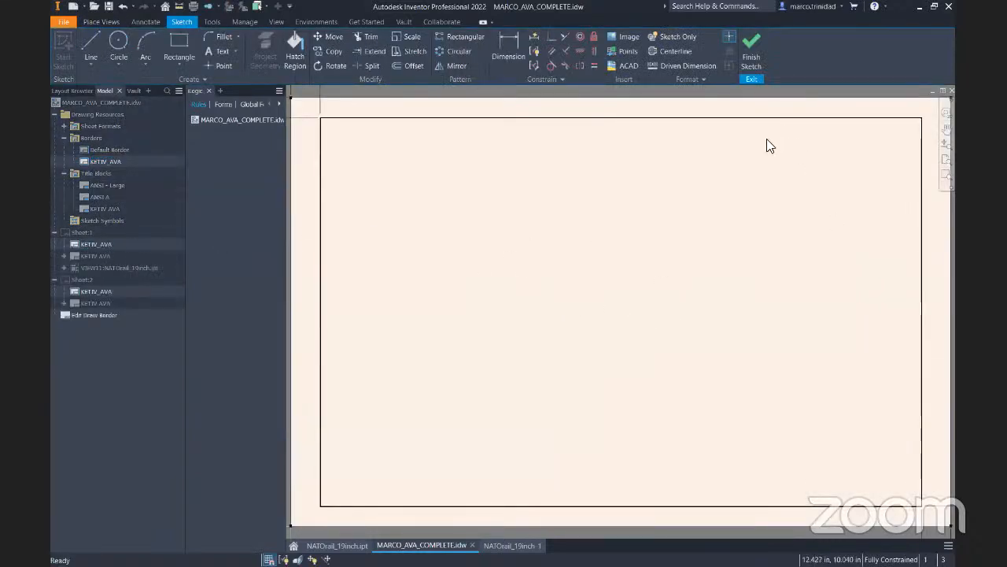
left_click(762, 47)
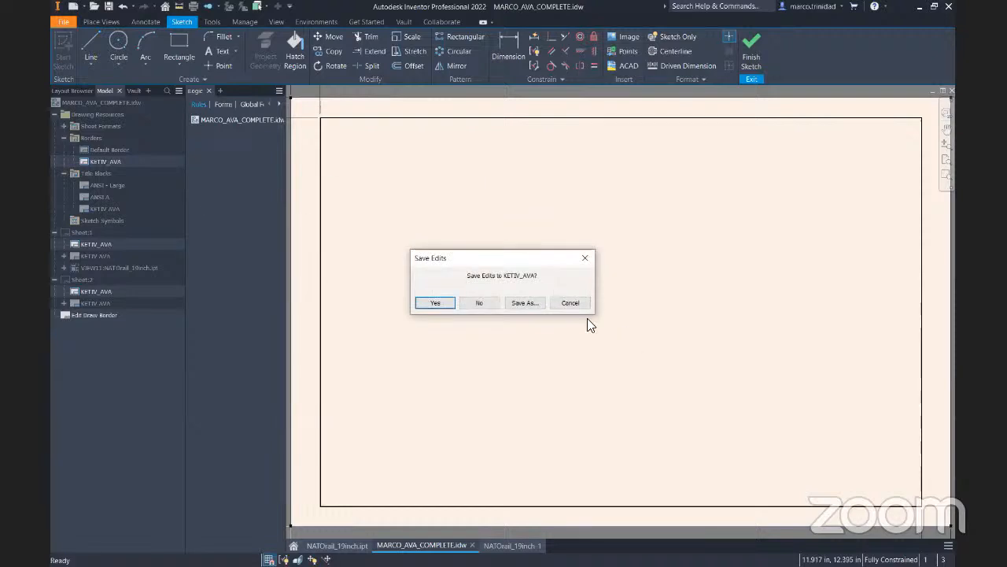
left_click(481, 302)
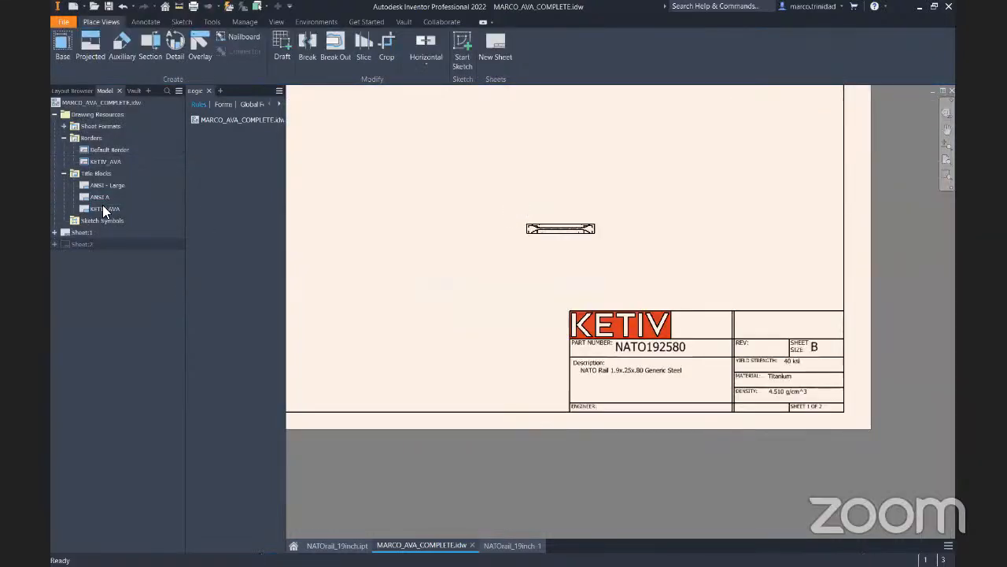
Edit the KETIV AVA title block definition, adding a Prompted Entry text field with the default prompt in the empty cell below DENSITY
right_click(104, 211)
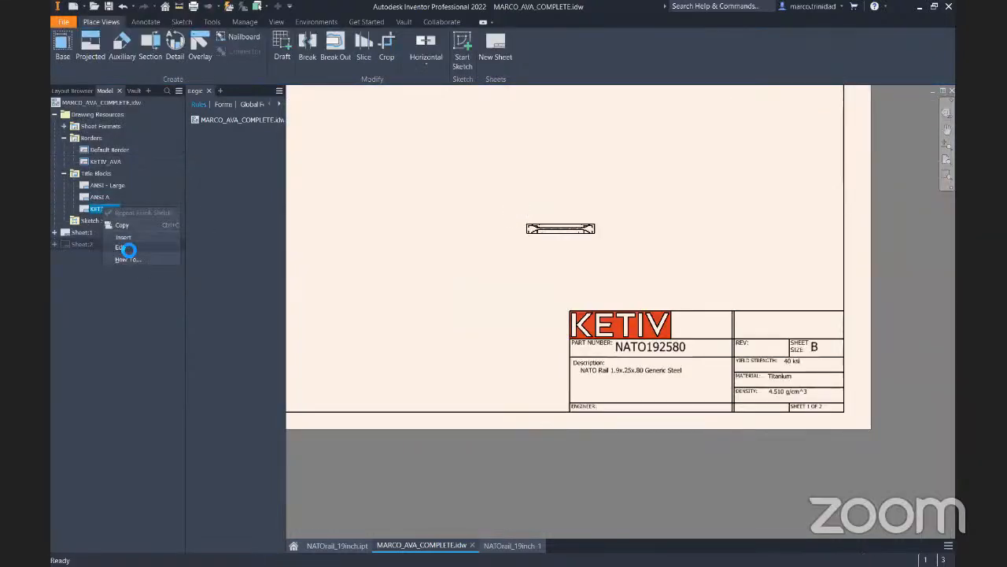
left_click(124, 248)
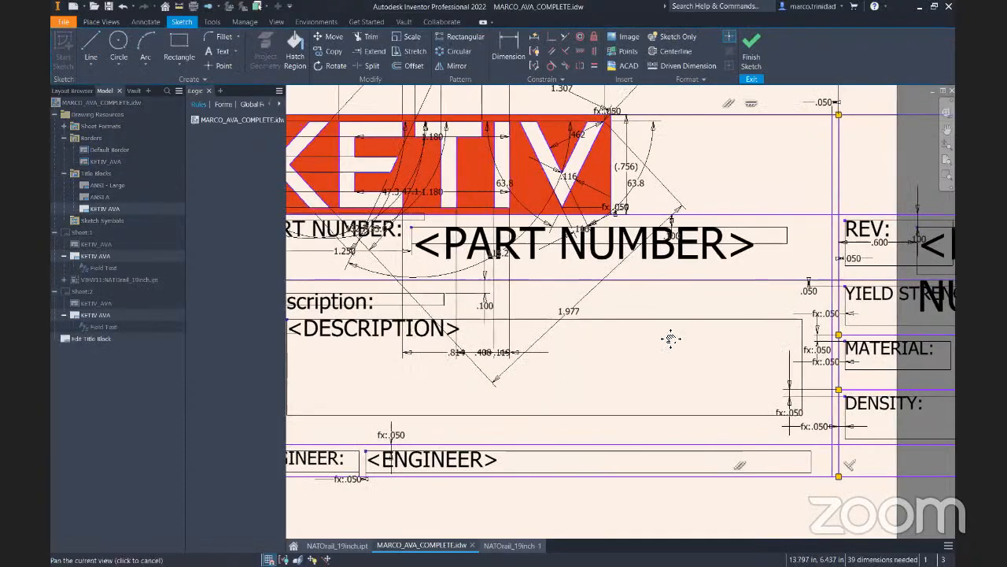
mouse_move(670, 339)
left_mouse_down()
mouse_move(755, 302)
mouse_move(866, 281)
left_mouse_up()
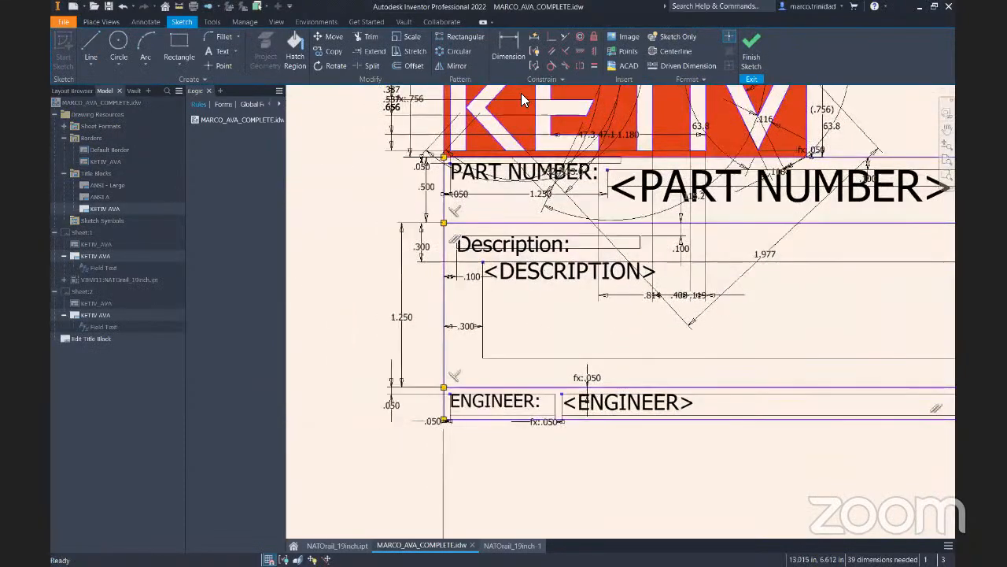
left_click(214, 51)
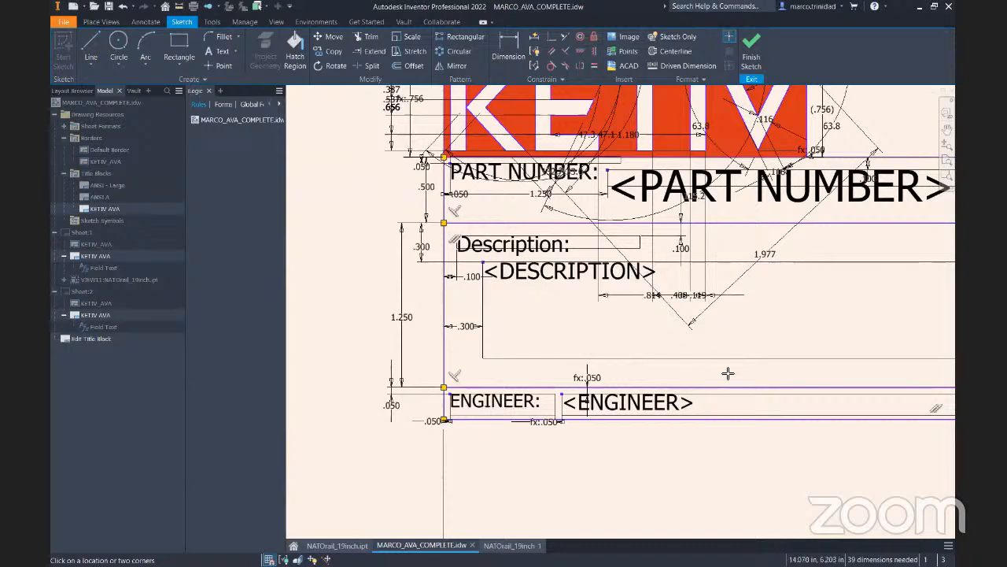
scroll(819, 378, "up", 5)
scroll(818, 378, "down", 4)
middle_click_drag(624, 335, 346, 302)
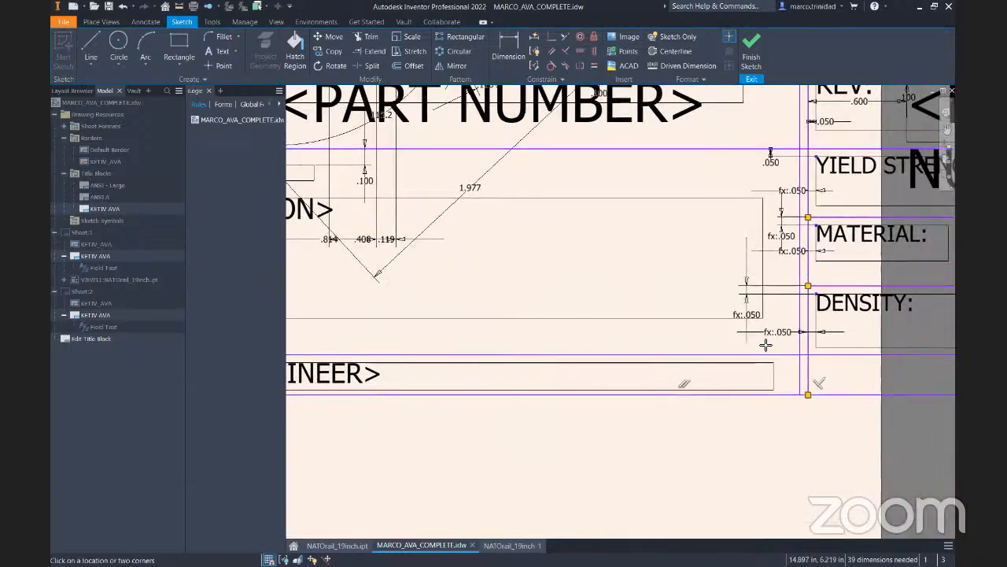
scroll(787, 350, "down", 2)
mouse_move(746, 345)
middle_mouse_down()
mouse_move(643, 330)
mouse_move(321, 334)
middle_mouse_up()
scroll(368, 343, "up", 5)
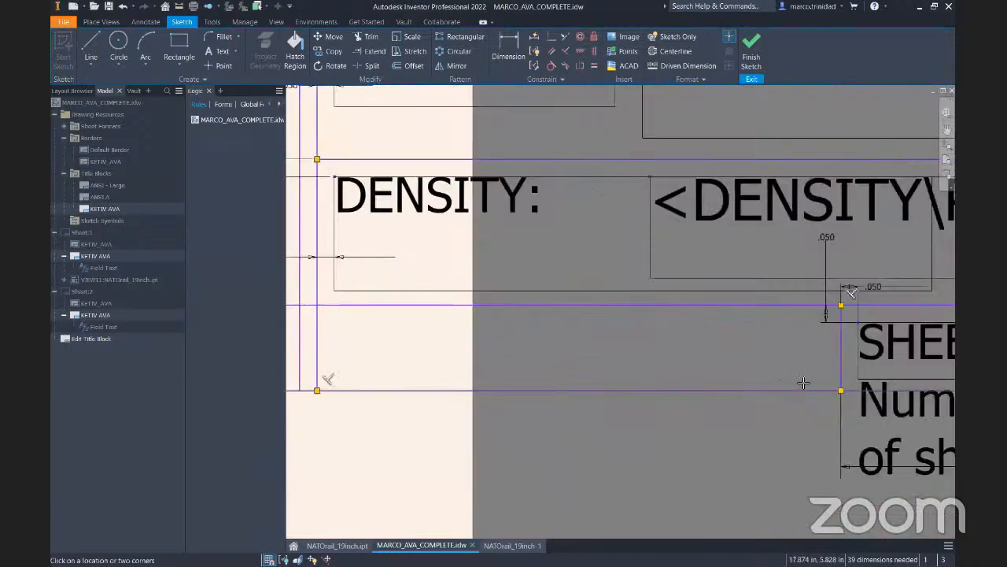
left_click_drag(831, 384, 330, 320)
left_click(484, 211)
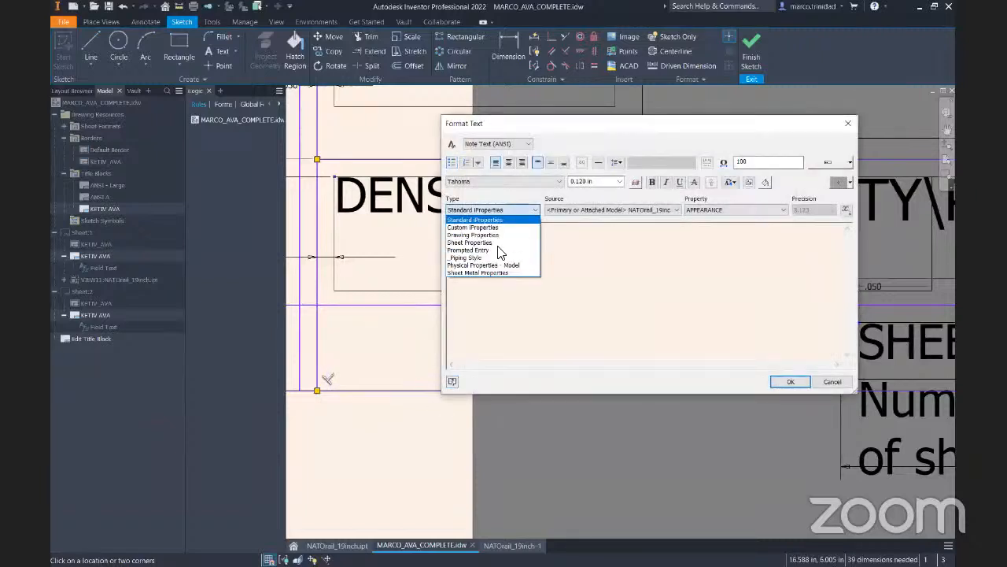
left_click(484, 246)
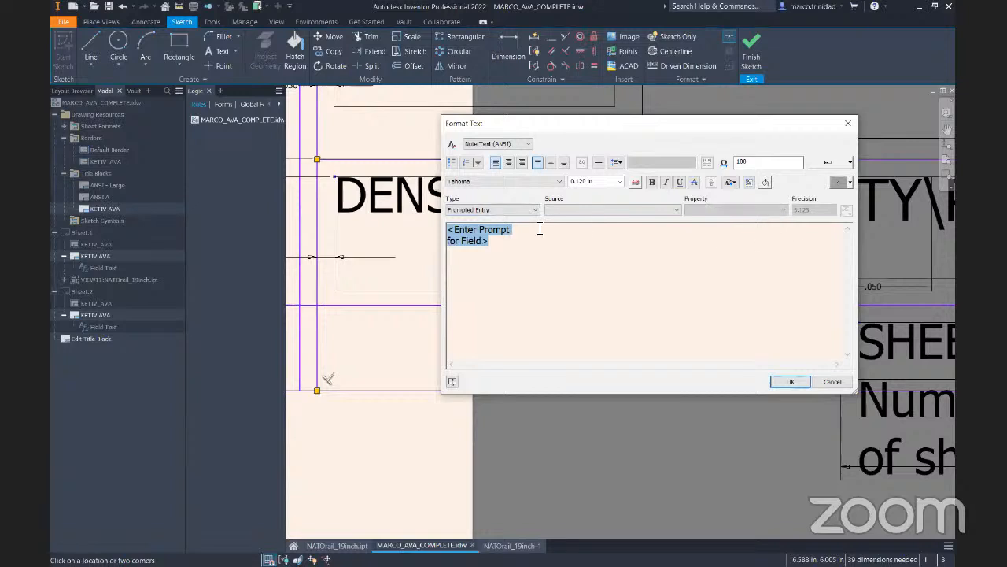
left_click(791, 382)
Save the edits to the KETIV AVA title block, giving the prompted entry on Sheet:1 the value "Not to scale"
left_click(761, 63)
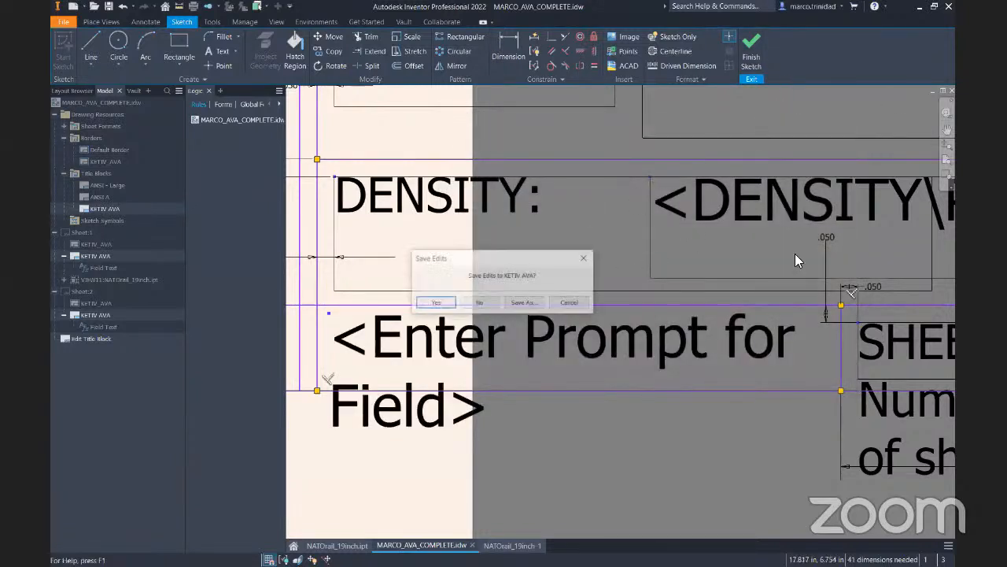
left_click(435, 305)
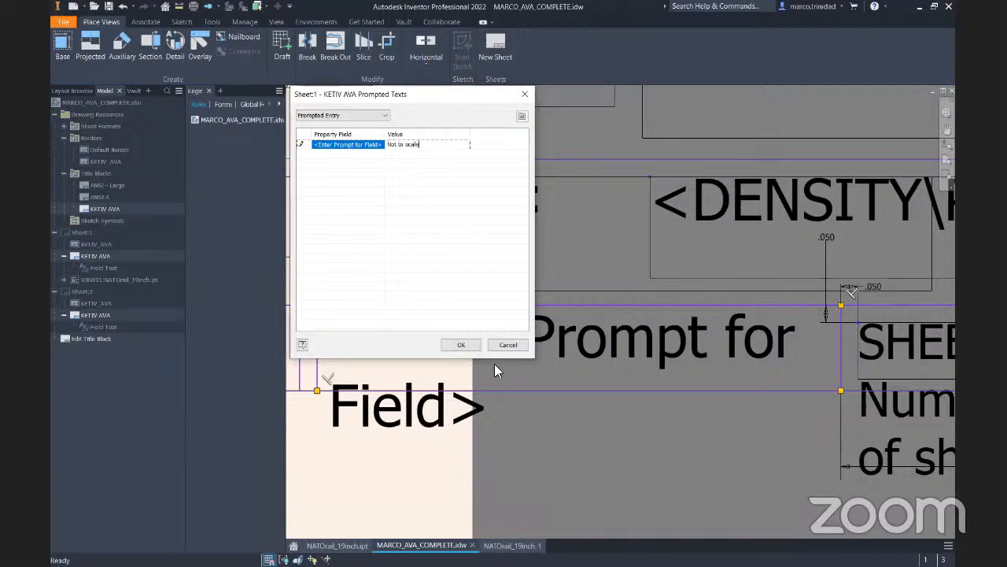
left_click(461, 344)
scroll(525, 370, "down", 5)
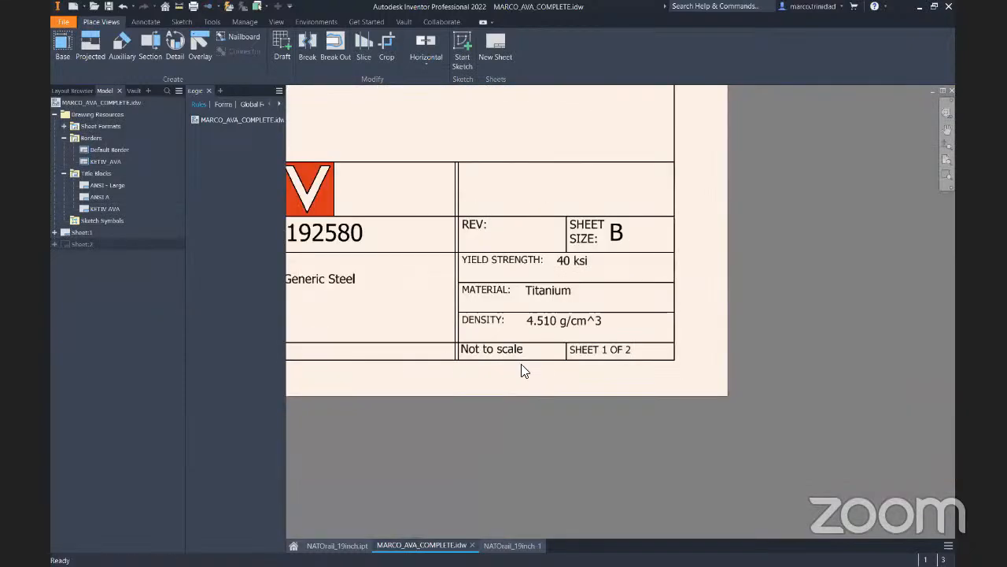
scroll(525, 370, "down", 4)
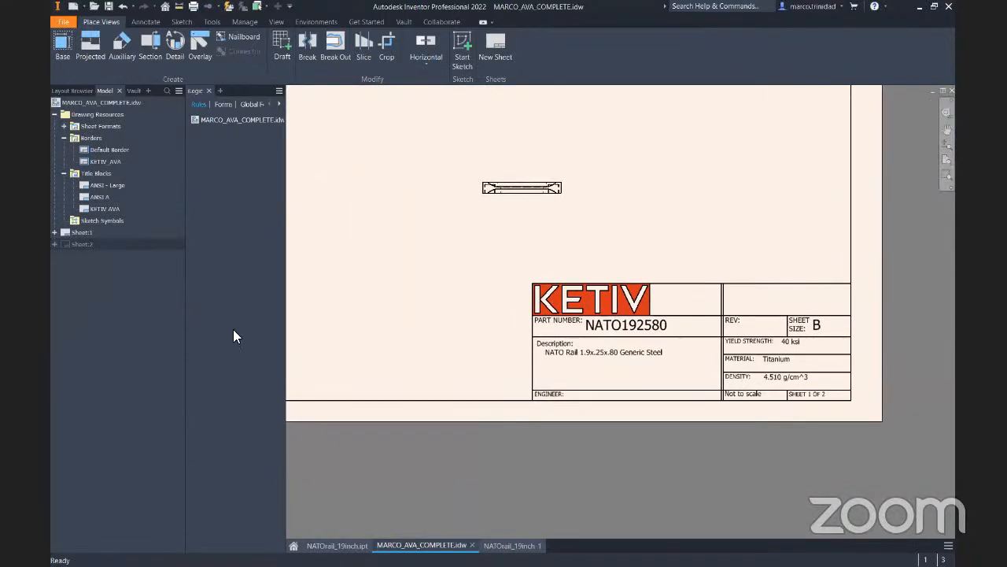
Expand Sheet:1's view and title block, review the property fields behind the title block's field text, and close them without changes
left_click(52, 230)
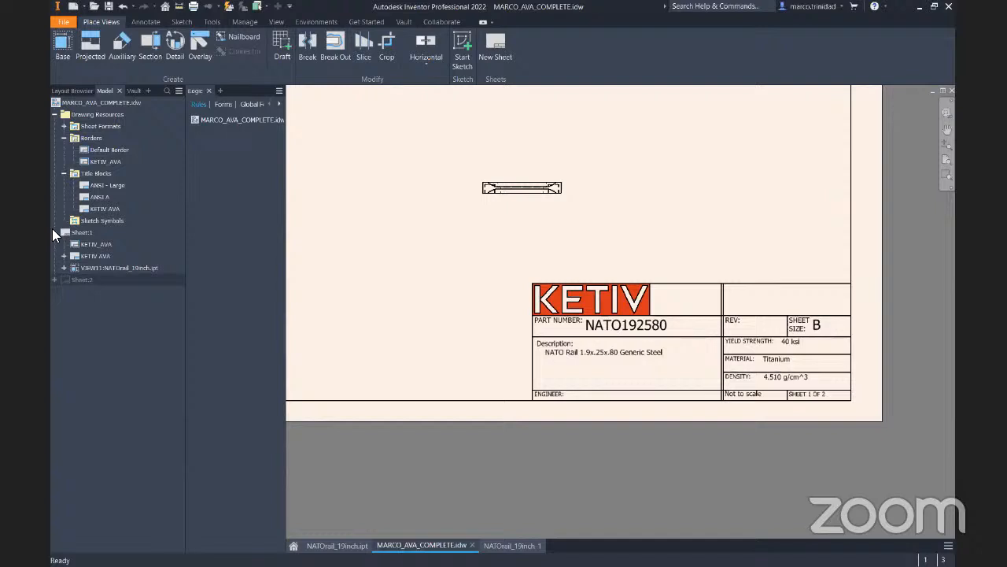
left_click(64, 268)
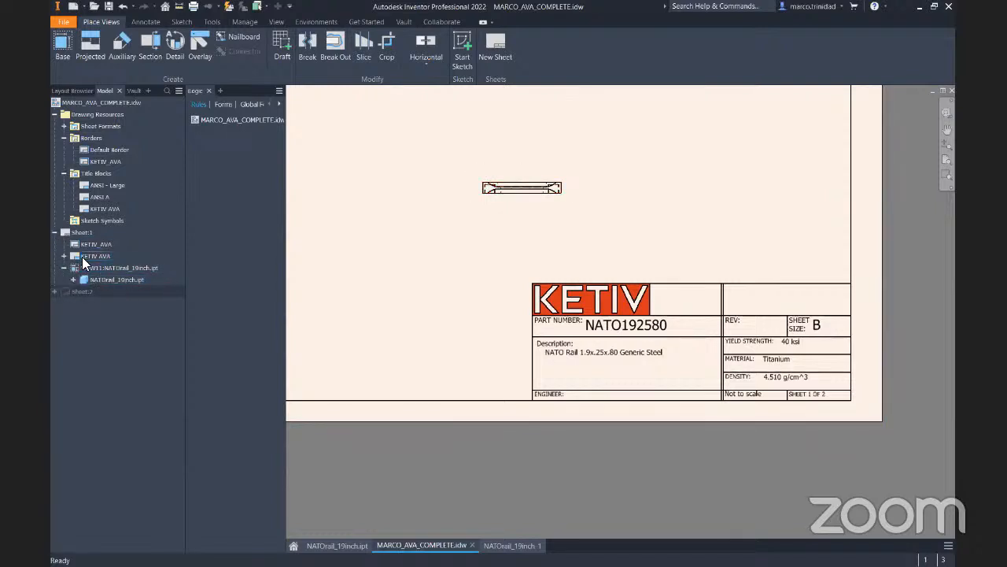
left_click(64, 256)
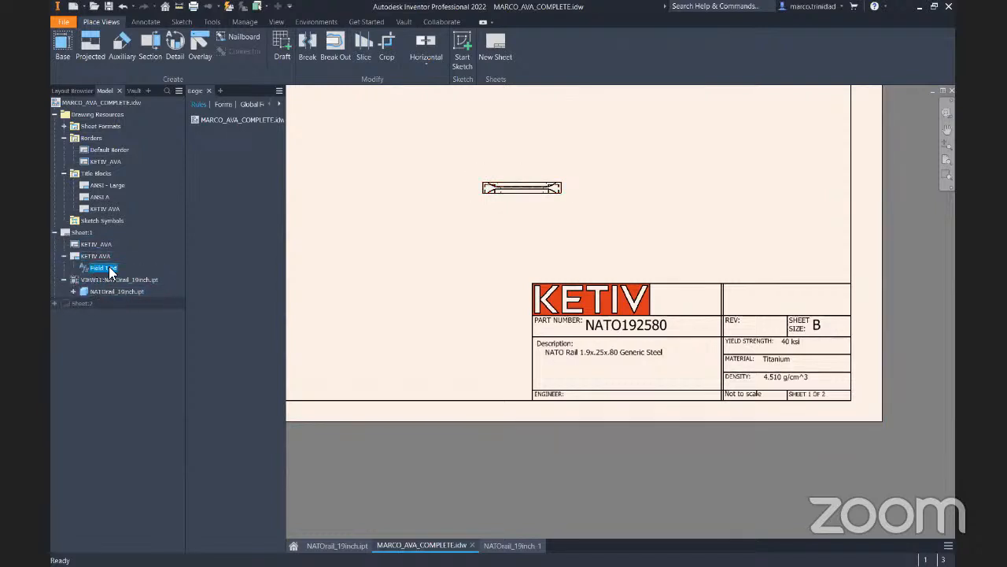
right_click(105, 270)
left_click(133, 283)
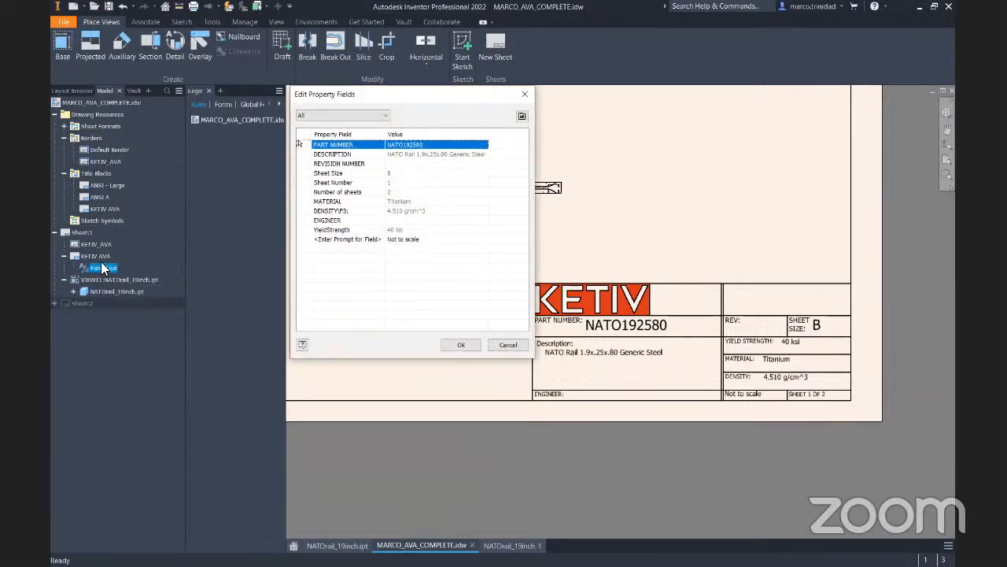
left_click(525, 94)
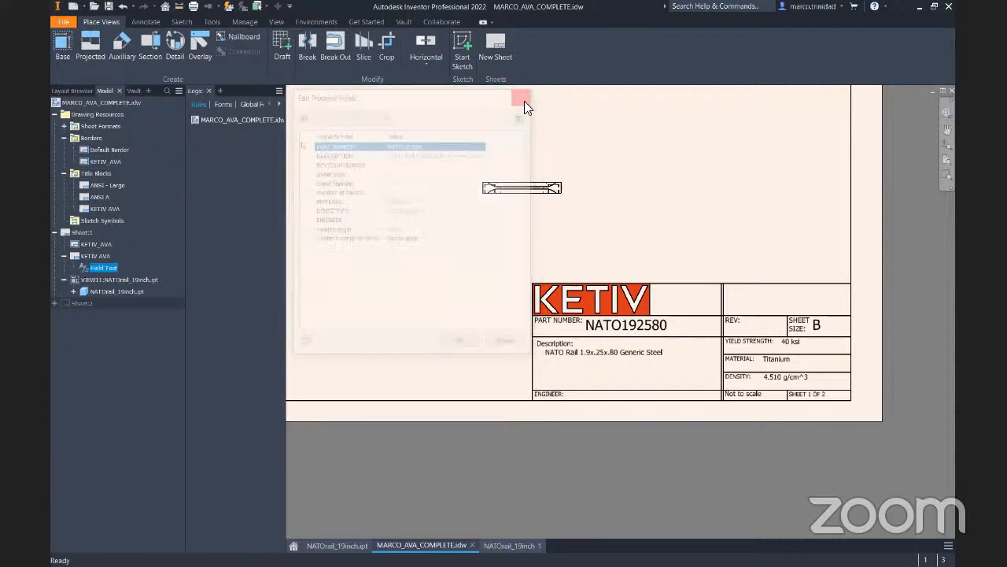
Reopen the title block's property fields and inspect the editable value of the prompted entry, keeping its current text
right_click(99, 268)
left_click(129, 283)
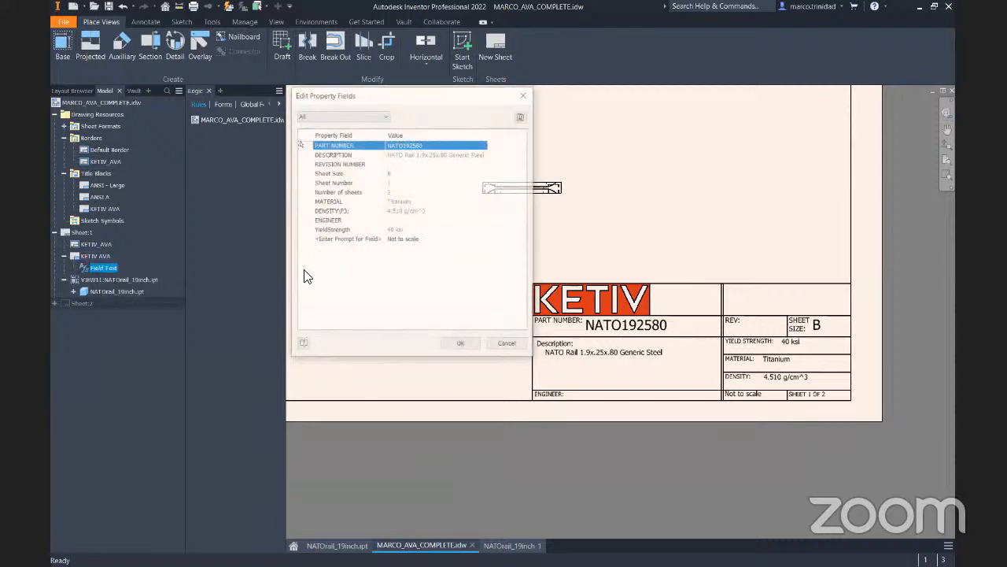
left_click(415, 240)
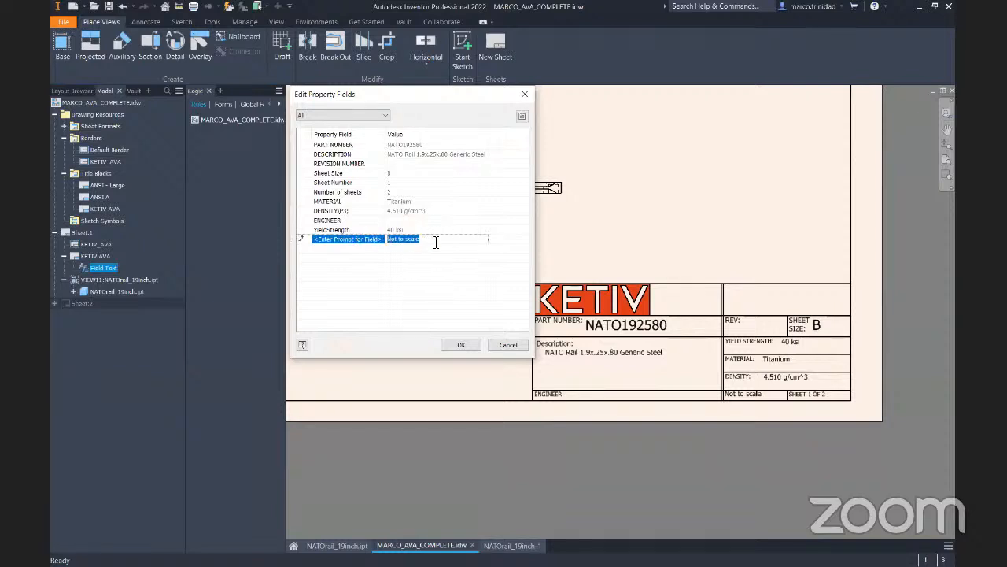
left_click(461, 345)
Keep the AVA drawing open, delete the NATOrail_19inch.ipt base view from Sheet:1, and switch to the NATOrail_19inch-1 drawing
scroll(547, 340, "down", 3)
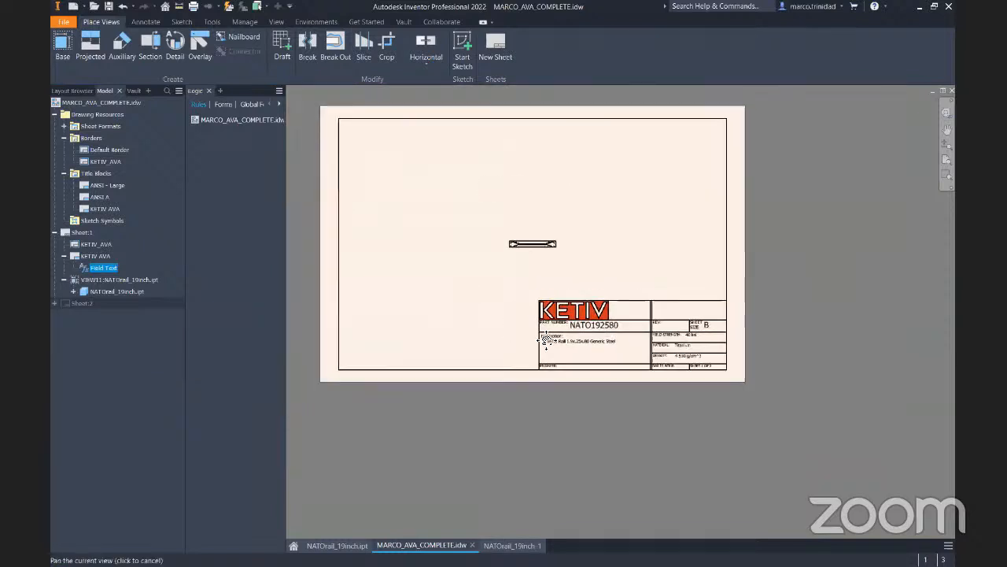
middle_click_drag(547, 340, 605, 382)
left_click(472, 544)
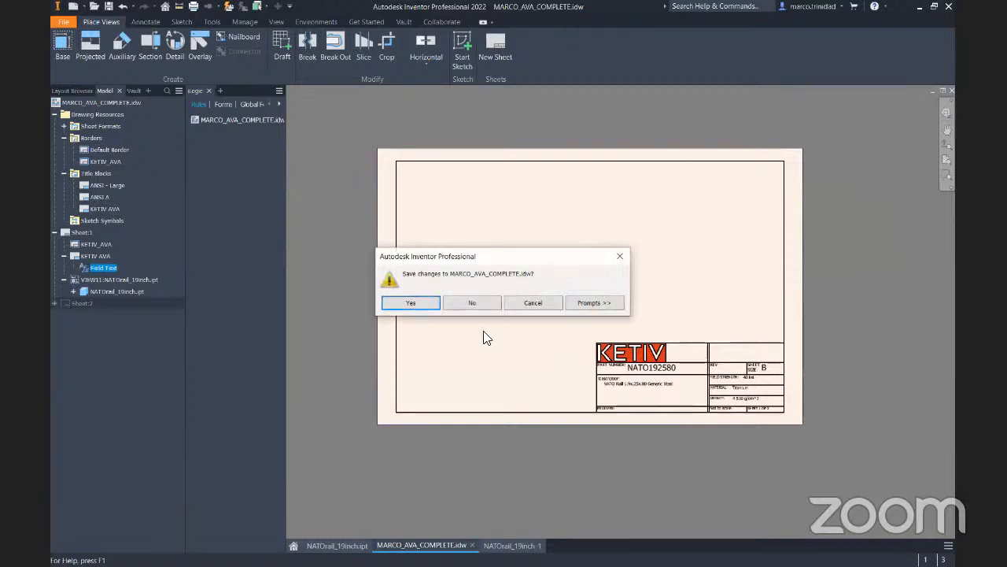
left_click(556, 304)
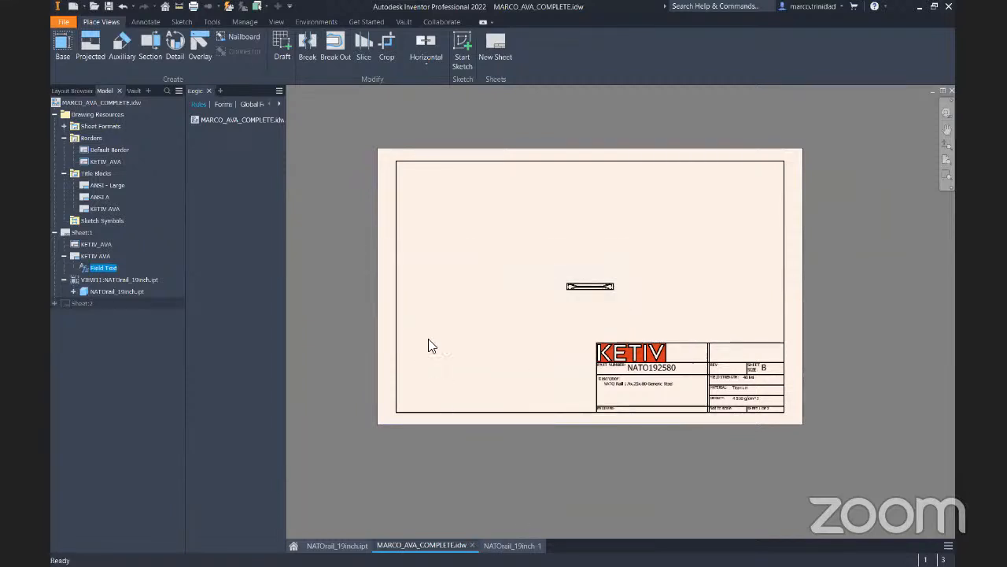
left_click(611, 292)
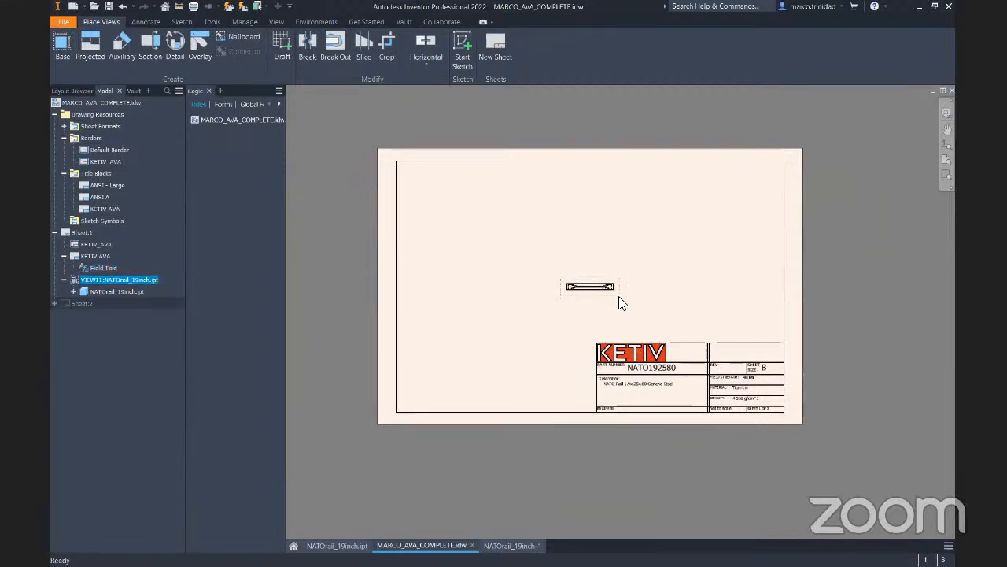
key("Delete")
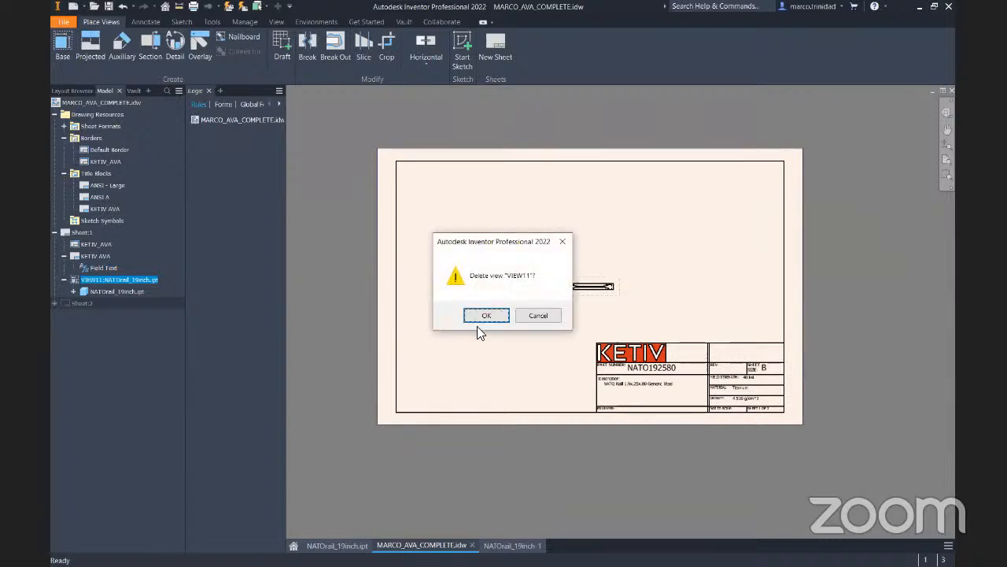
left_click(483, 316)
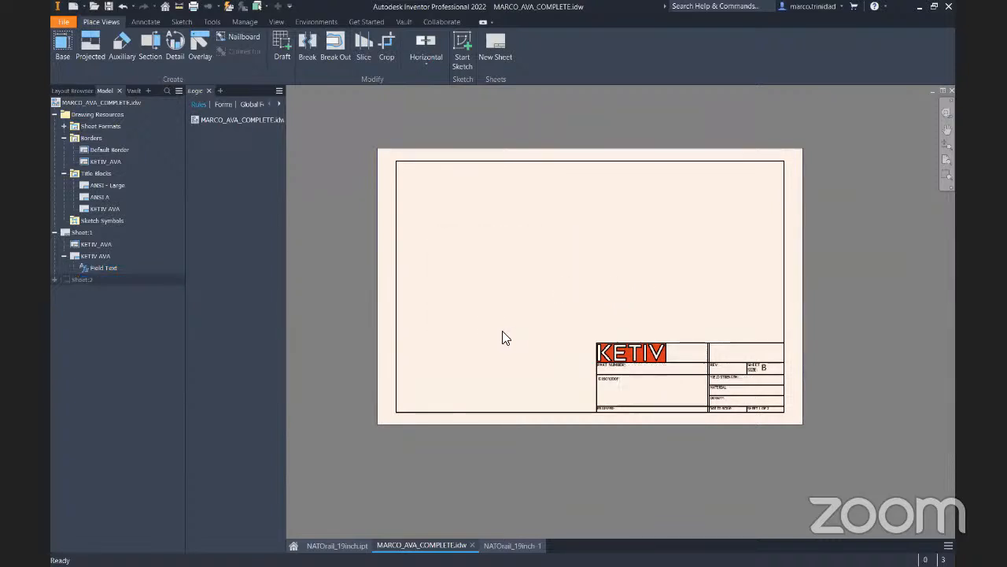
left_click(504, 545)
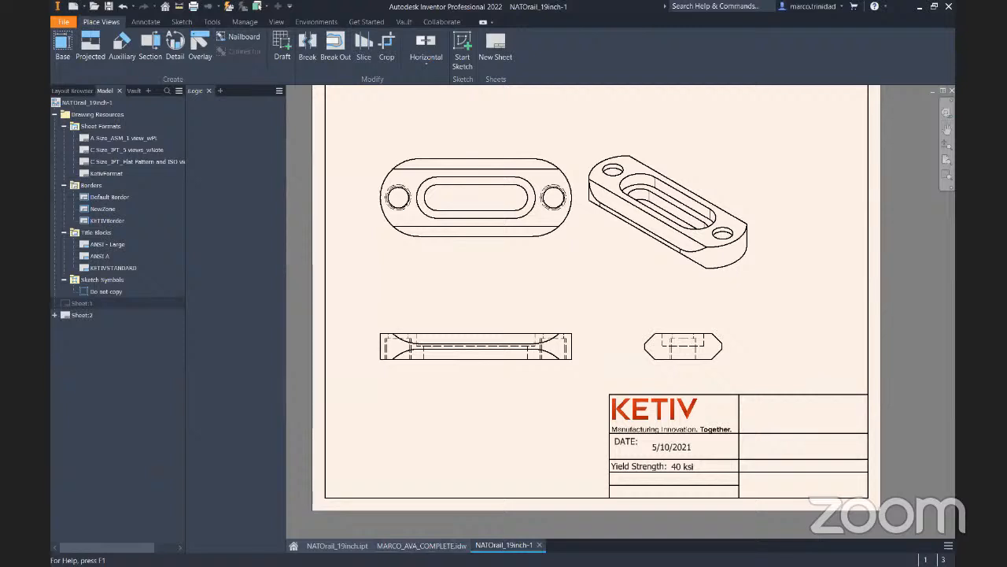
Close the NATOrail_19inch-1 drawing, the AVA drawing and the NATOrail_19inch.ipt part, discarding unsaved changes, and exit Inventor
left_click(540, 544)
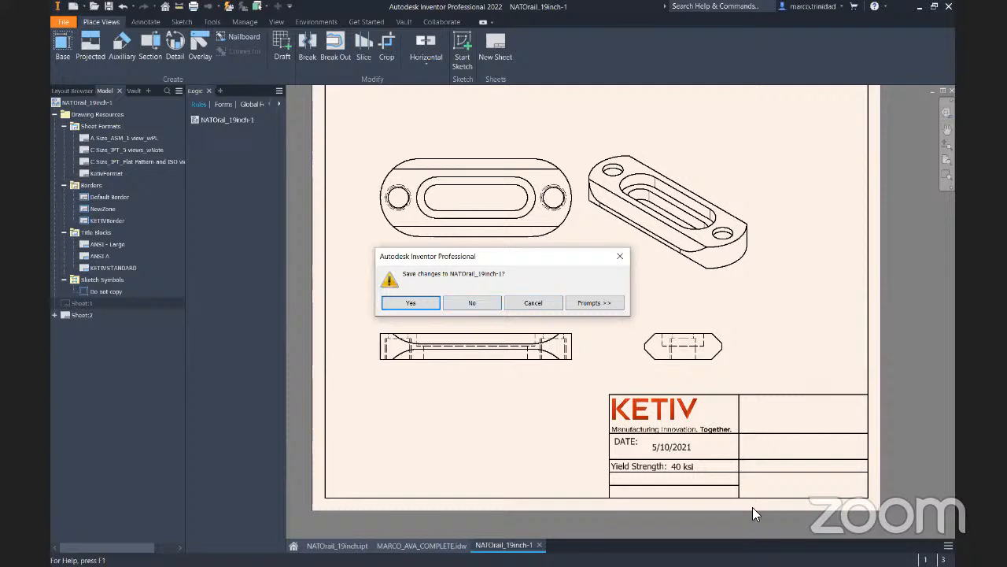
left_click(477, 304)
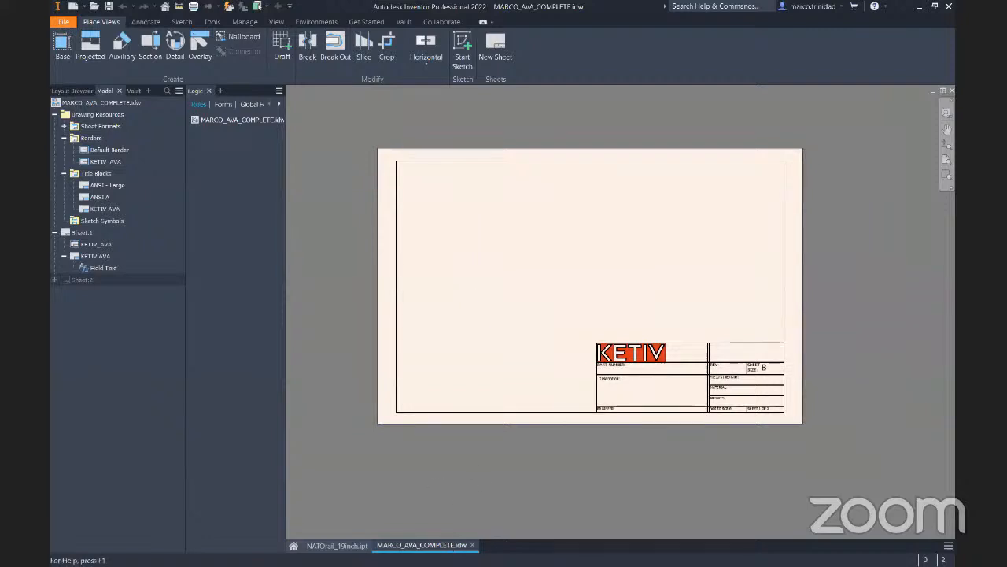
left_click(472, 545)
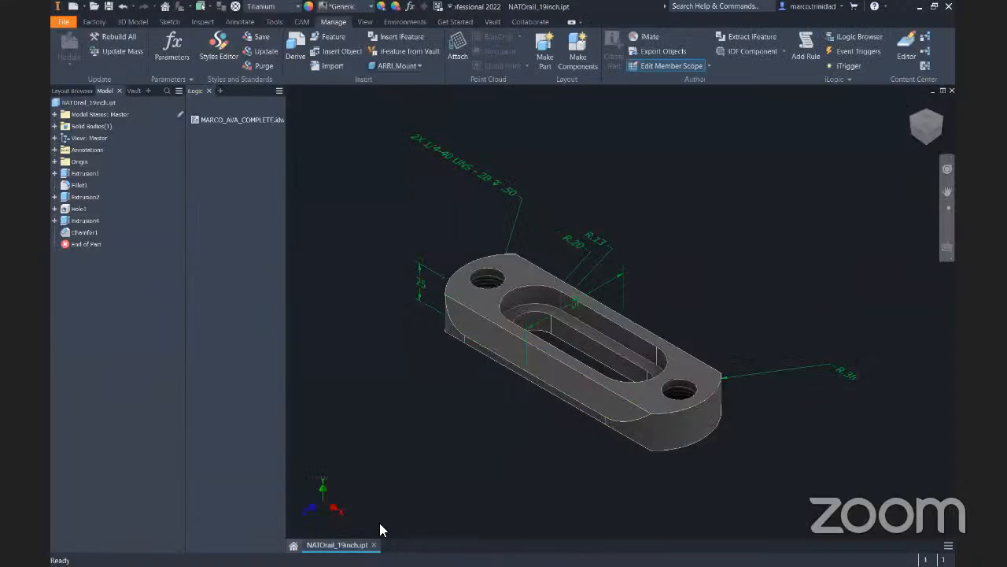
left_click(374, 544)
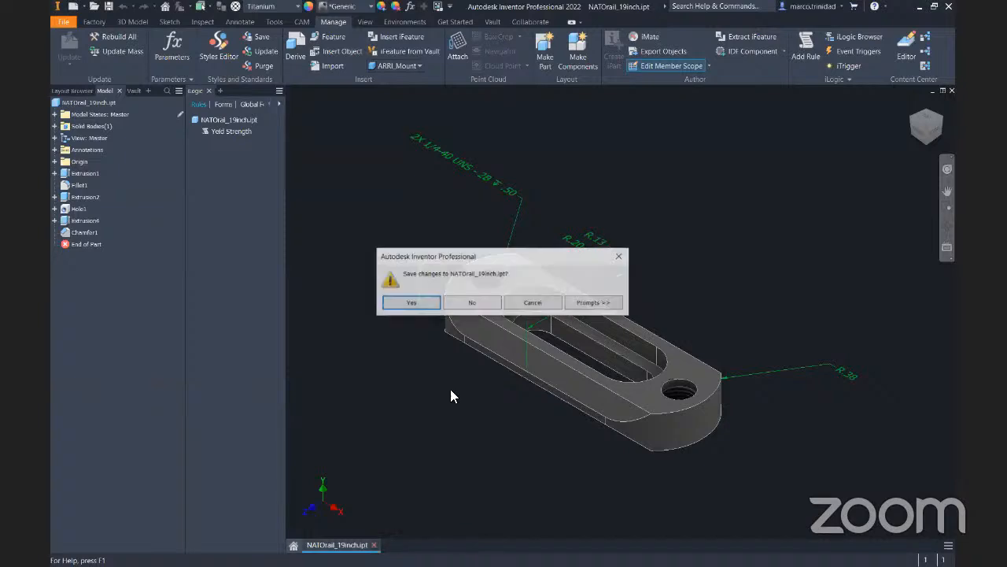
left_click(477, 303)
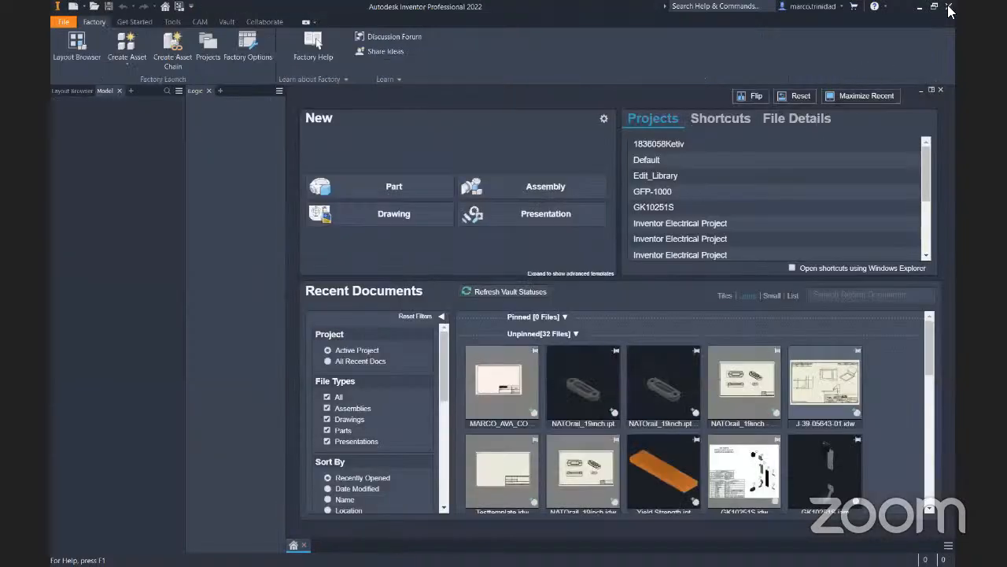
left_click(948, 7)
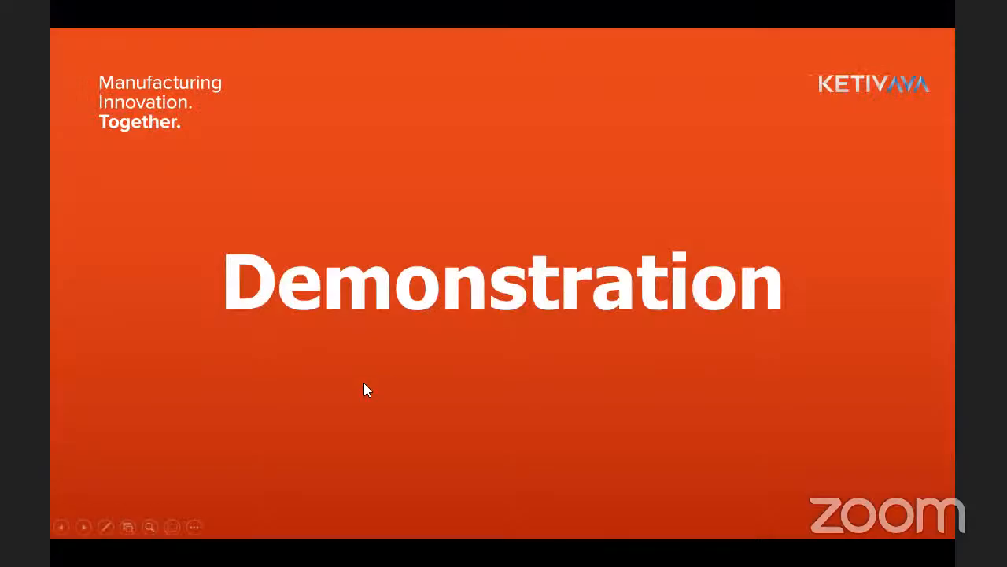
Launch Drawing Resource Transfer Wizard 2022 and choose the completed AVA drawing in the AVA Drawings Files folder as the source
key("super")
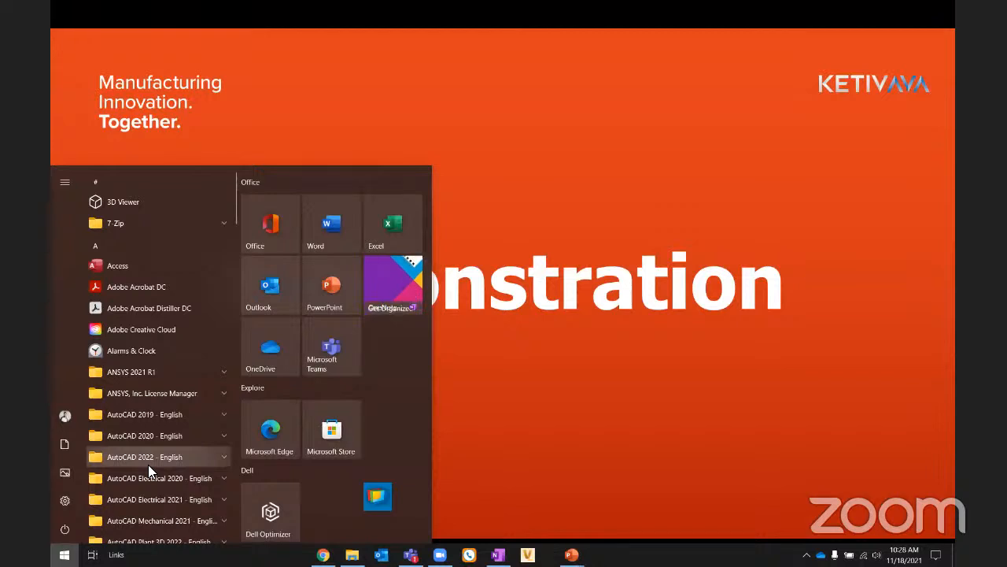
type("drawing")
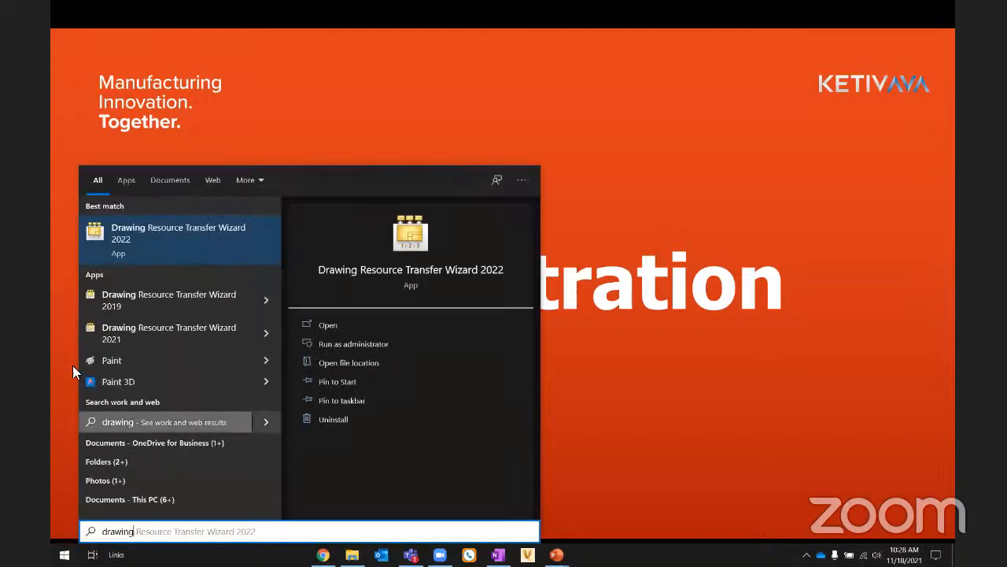
left_click(184, 240)
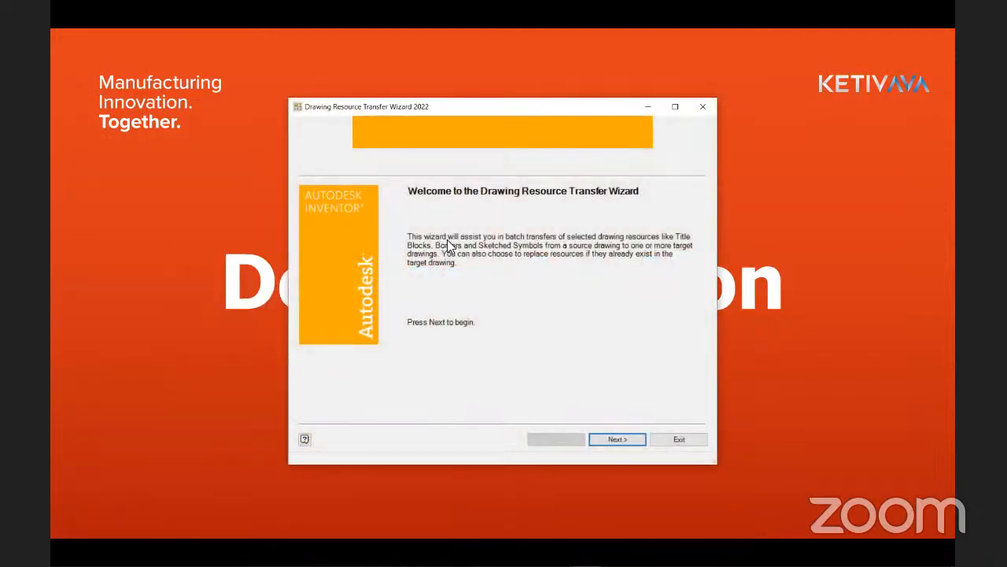
left_click(613, 441)
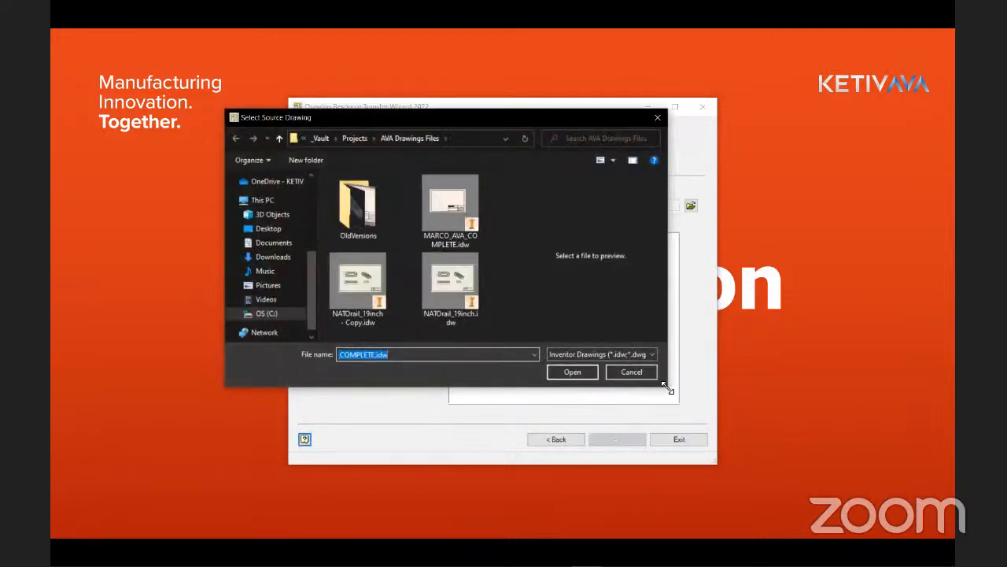
left_click_drag(668, 389, 764, 451)
double_click(408, 196)
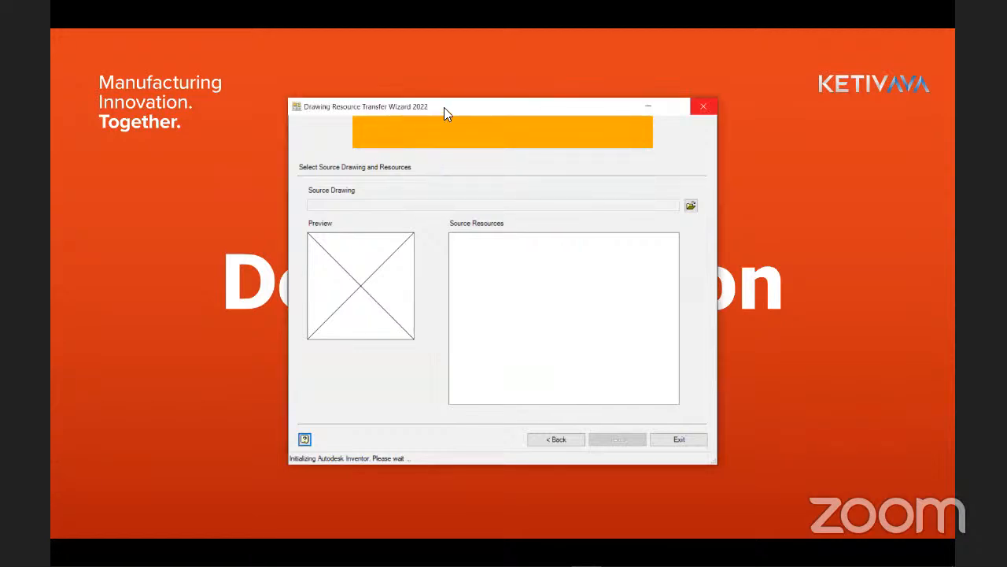
Exclude the ANSI - Large and ANSI A title blocks from the transfer, keeping the KETIV_AVA border and KETIV AVA title block
left_click_drag(443, 107, 462, 99)
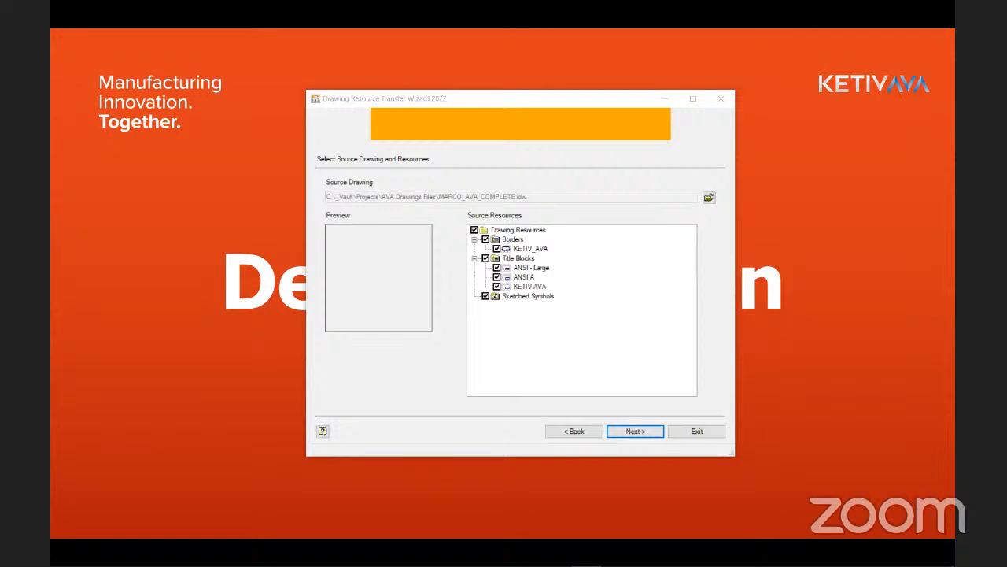
left_click(497, 268)
left_click(497, 277)
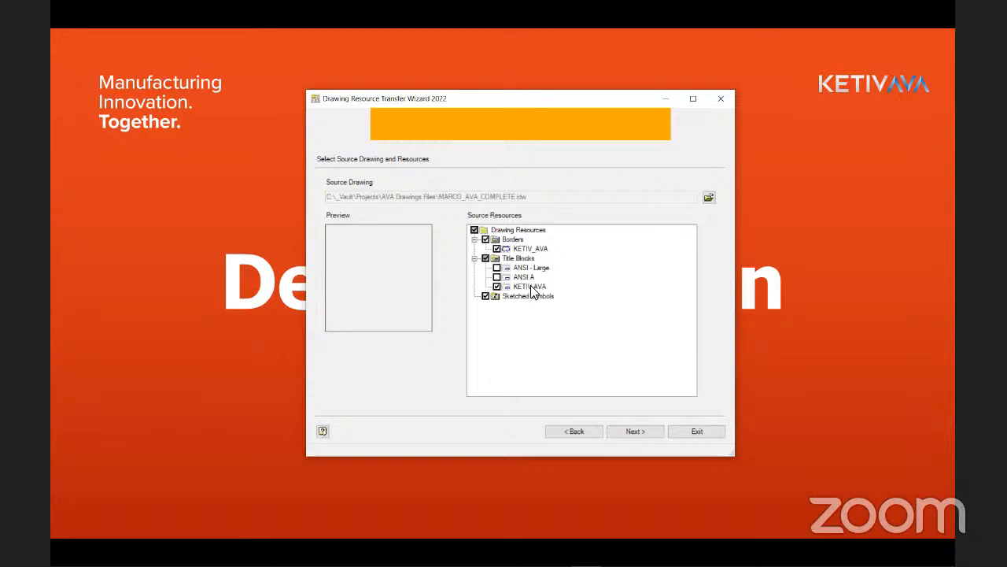
left_click(636, 431)
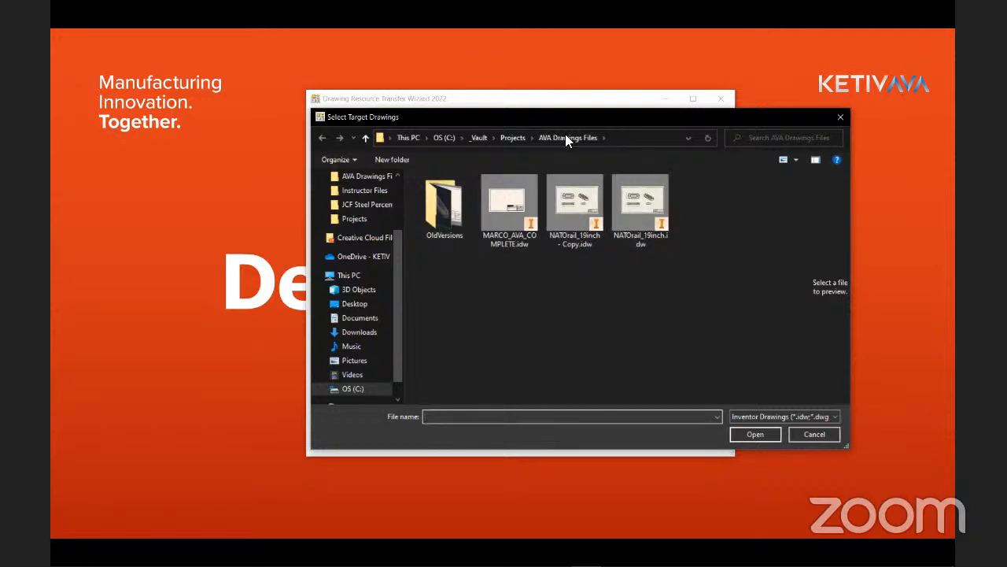
Choose NATOrail_19inch.idw in the AVA Drawings Files folder as the target drawing for the resource transfer
left_click_drag(566, 133, 465, 142)
left_click(484, 206)
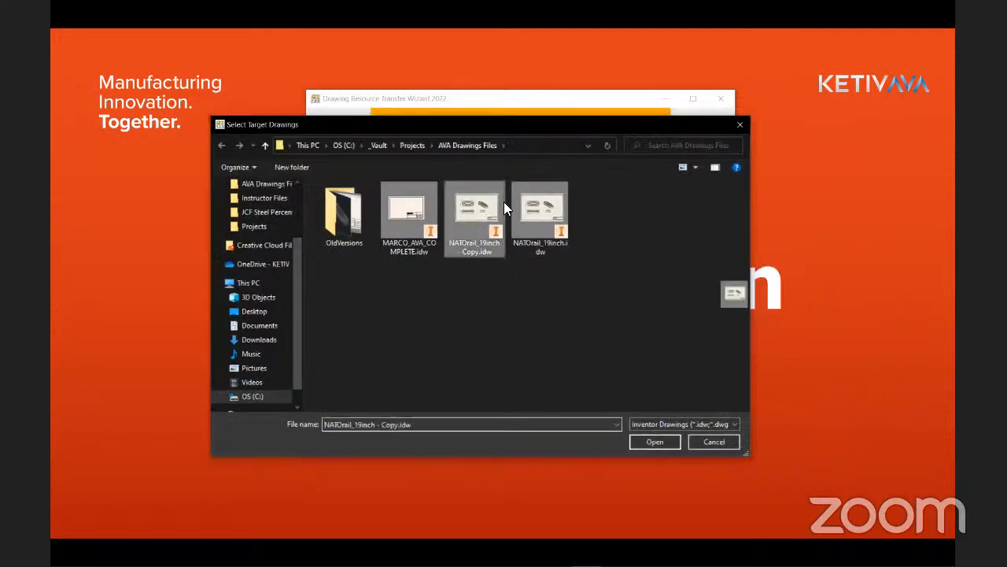
left_click(540, 212)
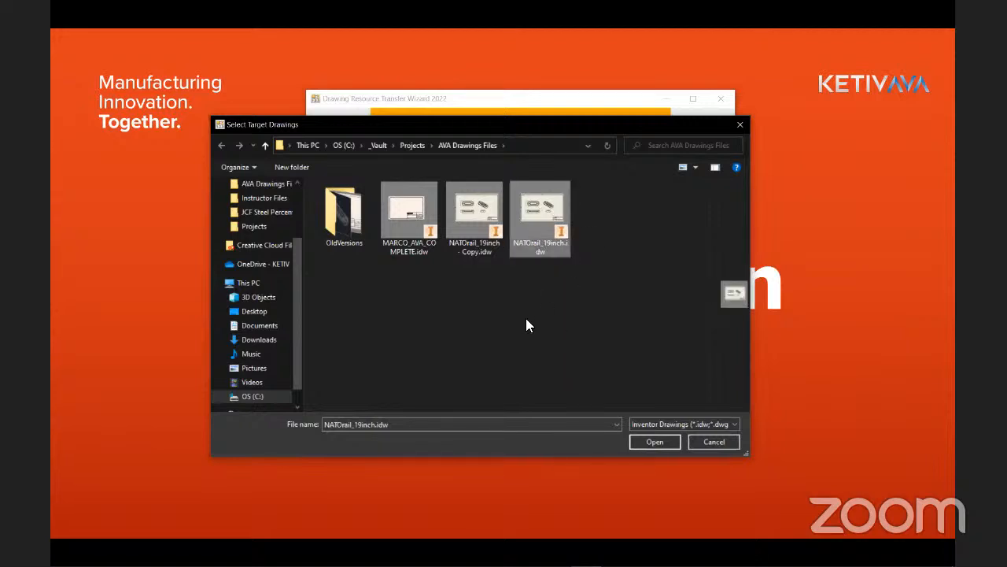
left_click(653, 442)
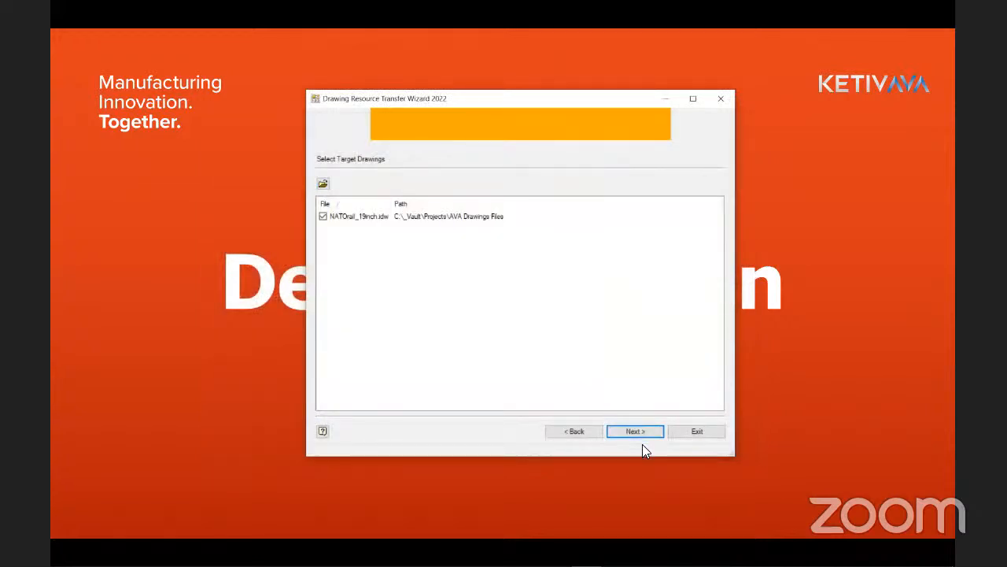
left_click(633, 431)
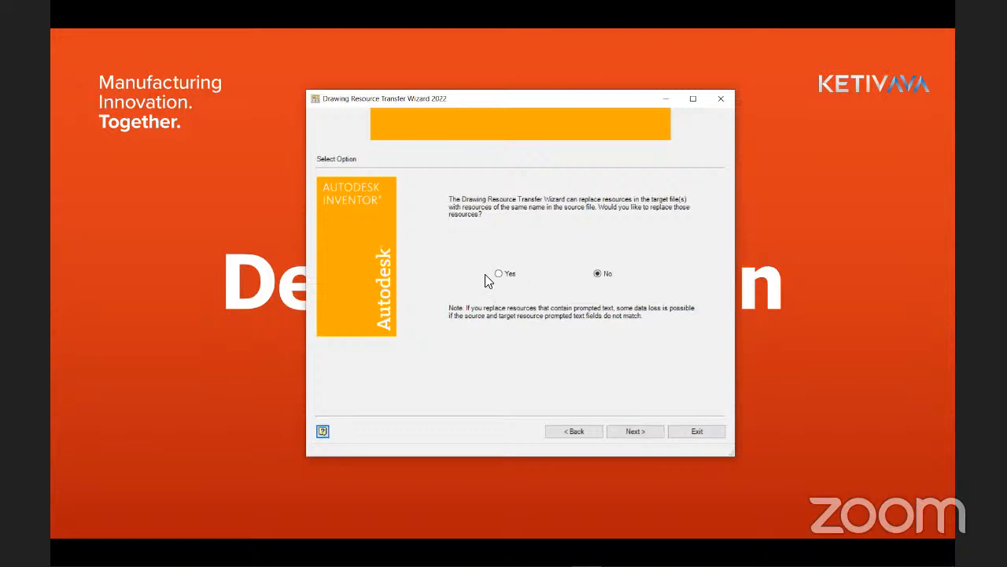
Run the batch transfer without replacing existing resources of the same name, and exit the wizard
left_click(636, 433)
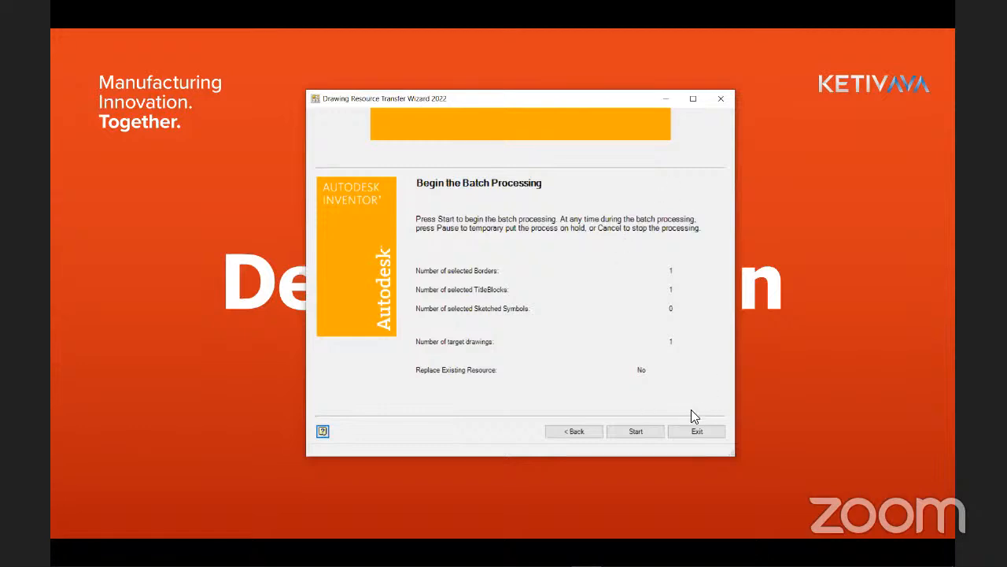
left_click(632, 435)
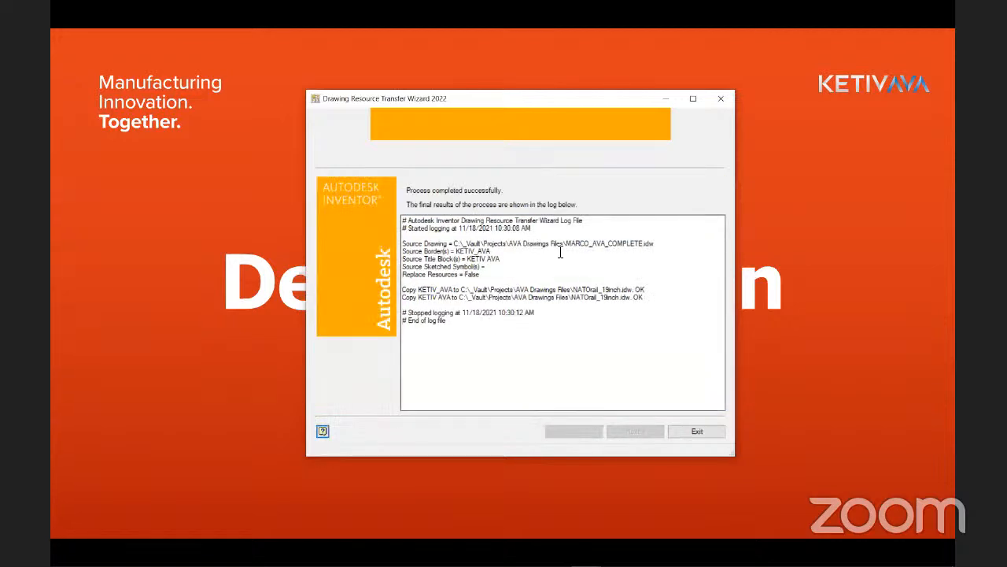
left_click(696, 436)
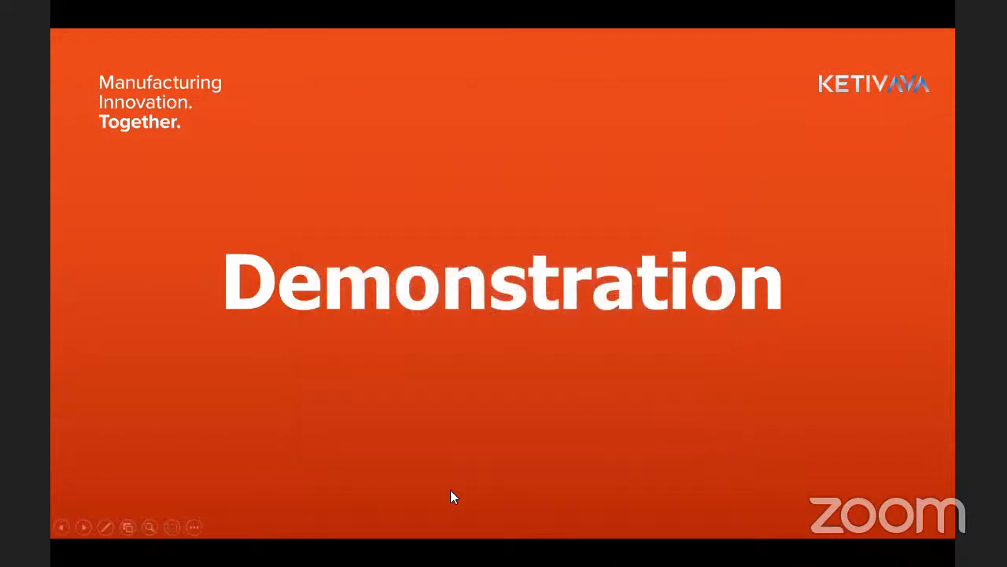
Start Inventor Professional 2022 again and open the NATOrail_19inch.idw drawing
left_click(65, 555)
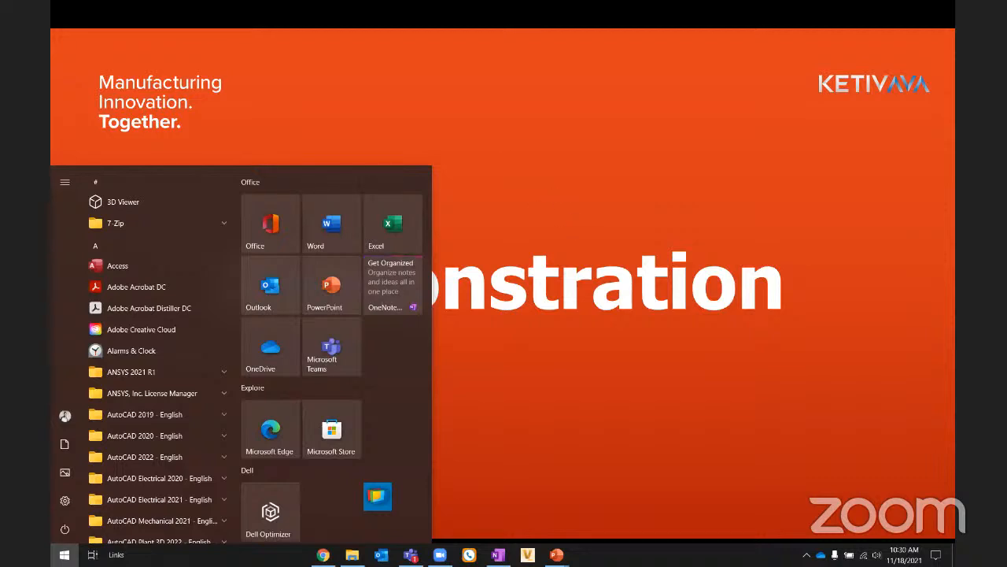
left_click(536, 165)
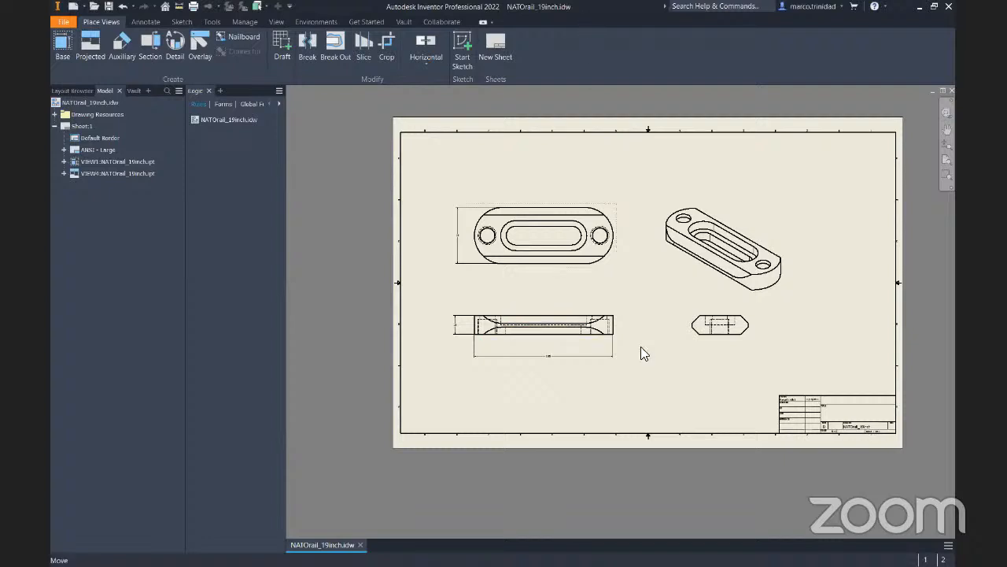
Examine the existing title block, border and part views on Sheet:1 of the NATOrail_19inch drawing
scroll(617, 333, "up", 4)
scroll(678, 330, "down", 3)
mouse_move(646, 322)
middle_mouse_down()
mouse_move(535, 298)
mouse_move(628, 312)
middle_mouse_up()
scroll(799, 421, "up", 5)
middle_click_drag(837, 414, 672, 218)
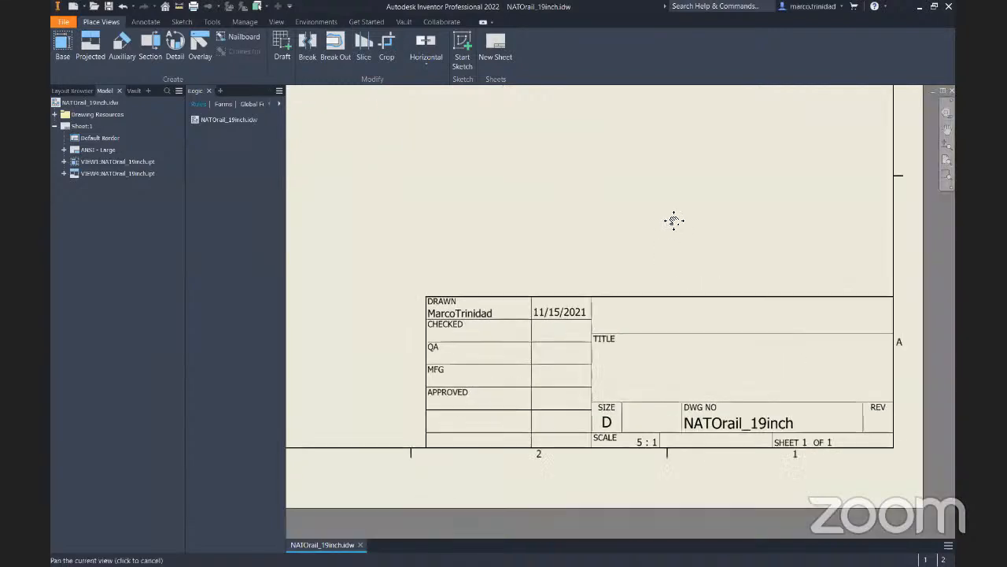
scroll(483, 358, "down", 2)
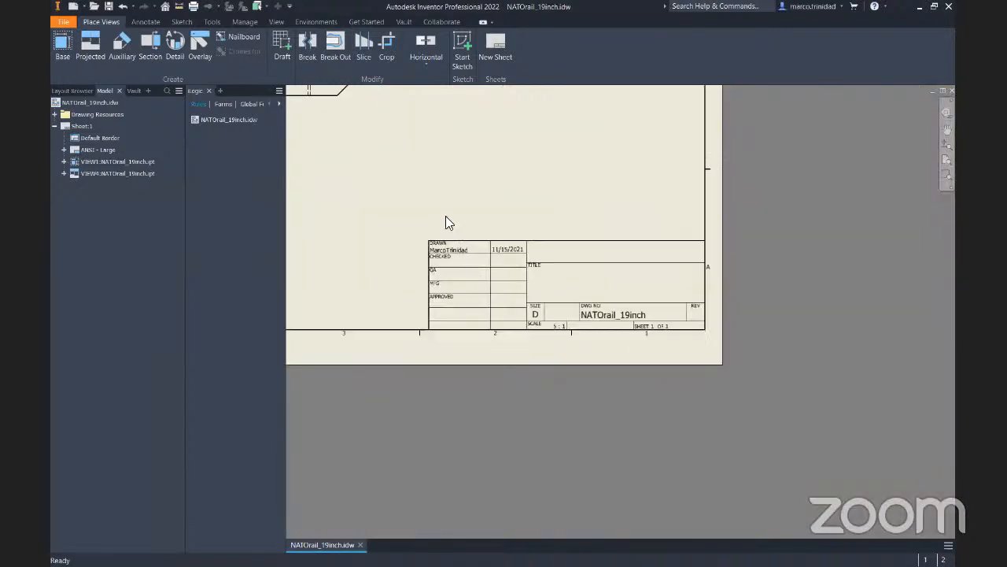
middle_click_drag(445, 220, 594, 353)
scroll(594, 354, "down", 2)
middle_click_drag(560, 310, 735, 398)
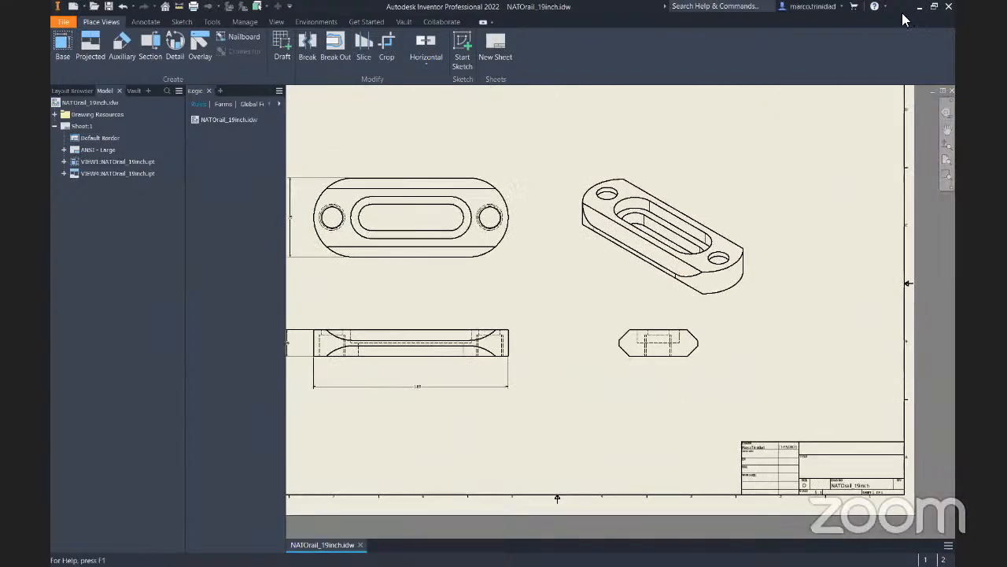
middle_click_drag(453, 149, 560, 159)
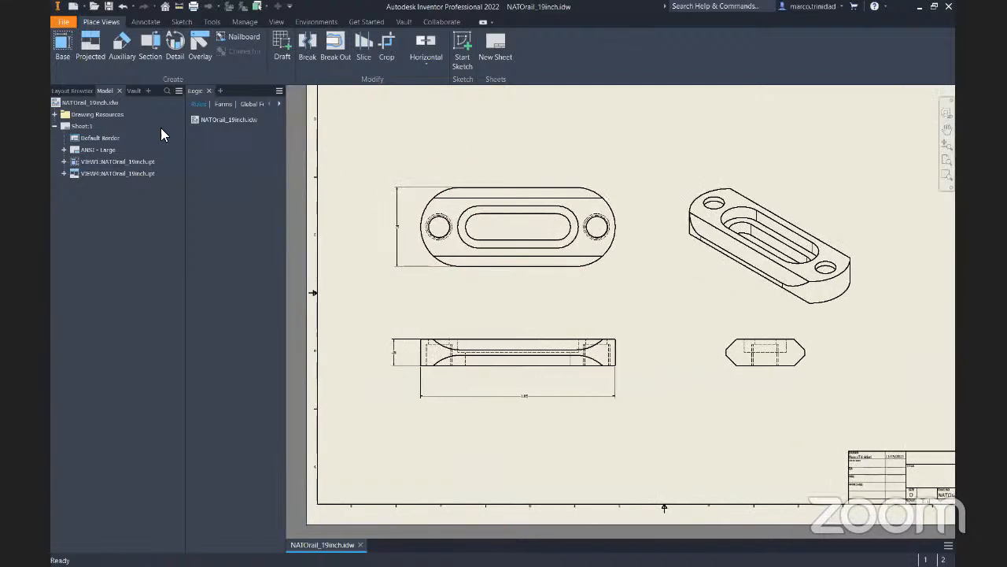
Expand the drawing's border and title block resources and try to insert the KETIV_AVA border on Sheet:1
left_click(54, 114)
left_click(63, 149)
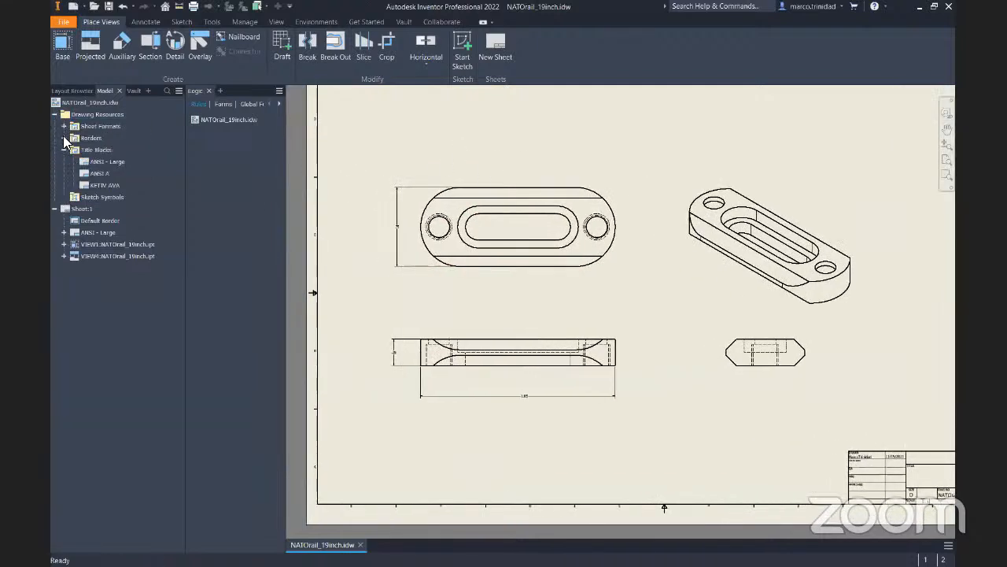
left_click(64, 138)
double_click(107, 162)
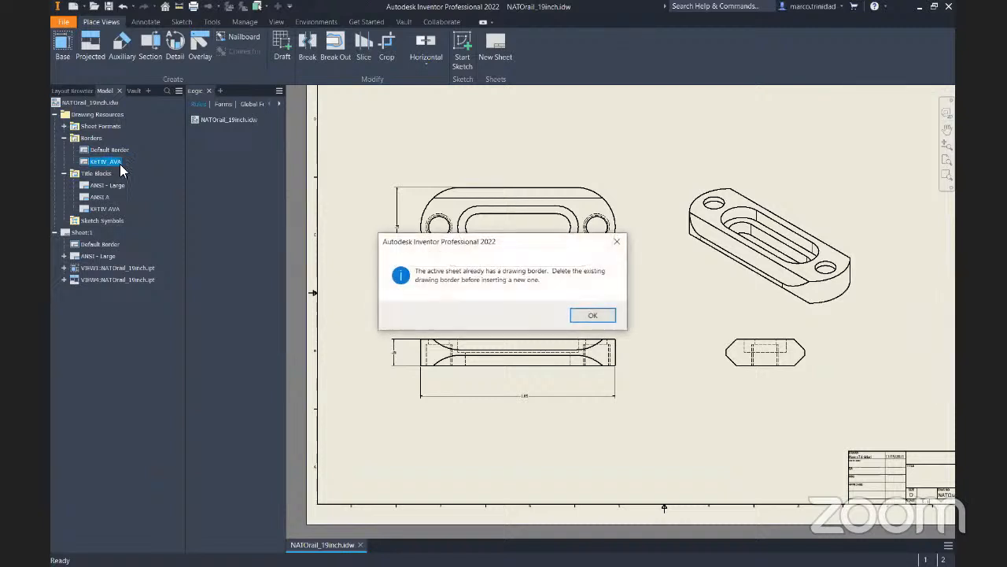
left_click(605, 315)
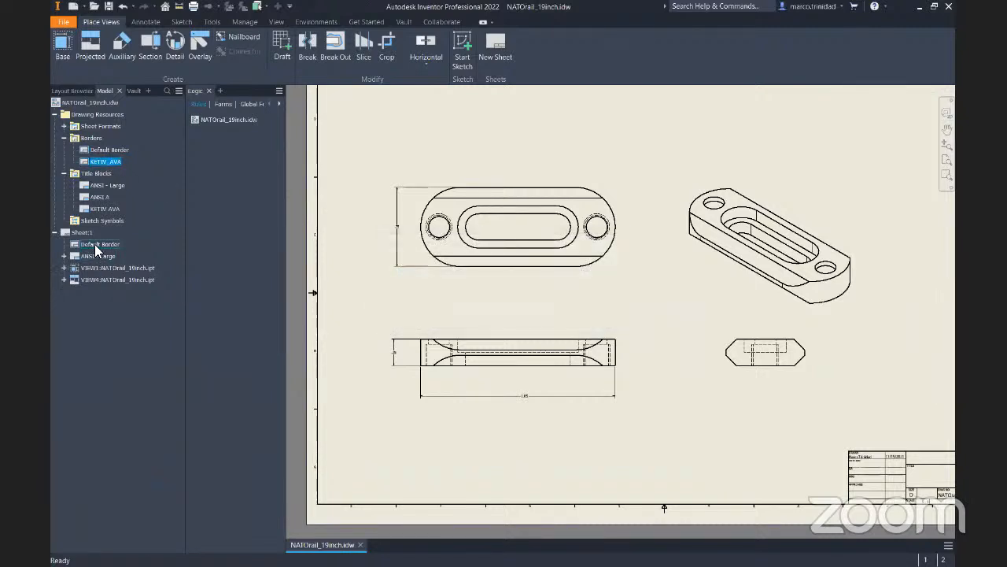
Delete the default border and the ANSI - Large title block from Sheet:1
left_click(95, 244)
right_click(105, 246)
left_click(118, 262)
right_click(92, 243)
left_click(115, 260)
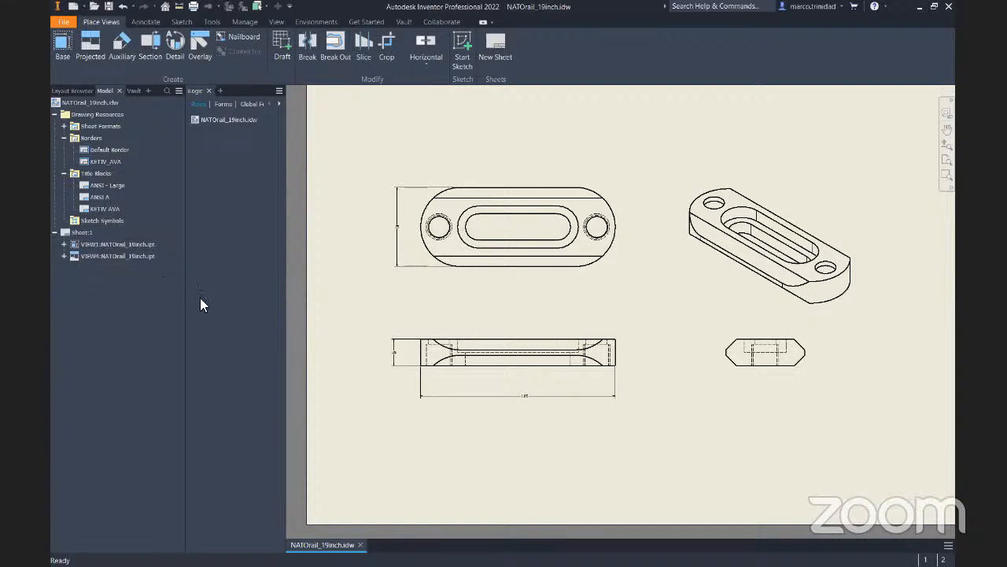
Insert the KETIV_AVA border and the KETIV AVA title block on Sheet:1, entering "DO NOT COPY" for the prompted entry
left_click(100, 209)
double_click(104, 160)
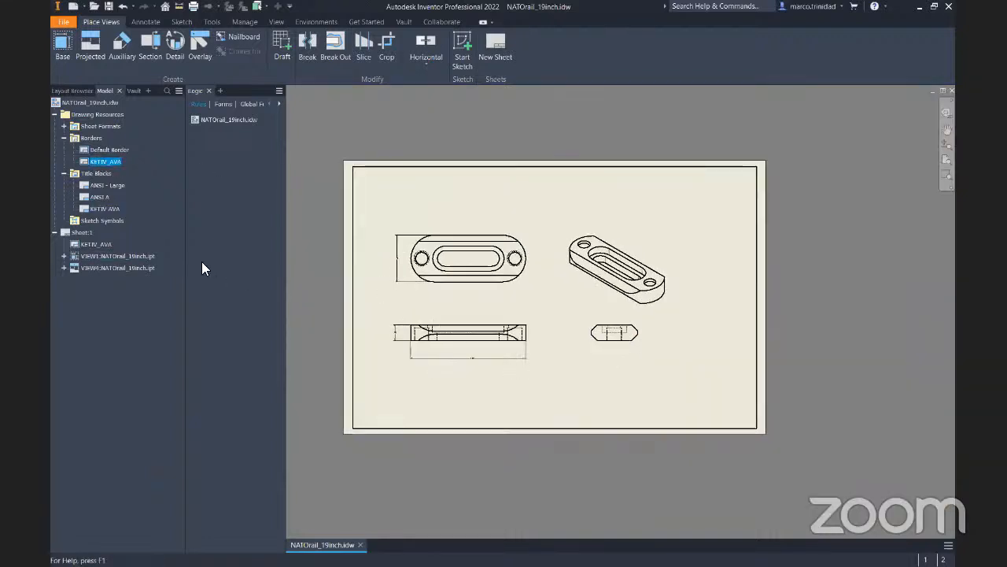
double_click(100, 209)
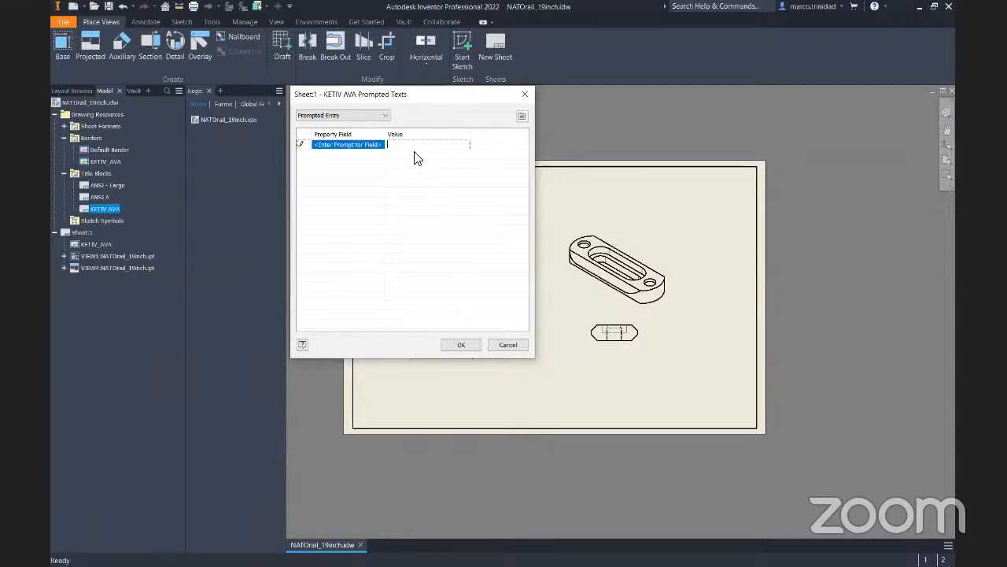
type("DO NOT COPY")
left_click(462, 344)
scroll(670, 401, "up", 3)
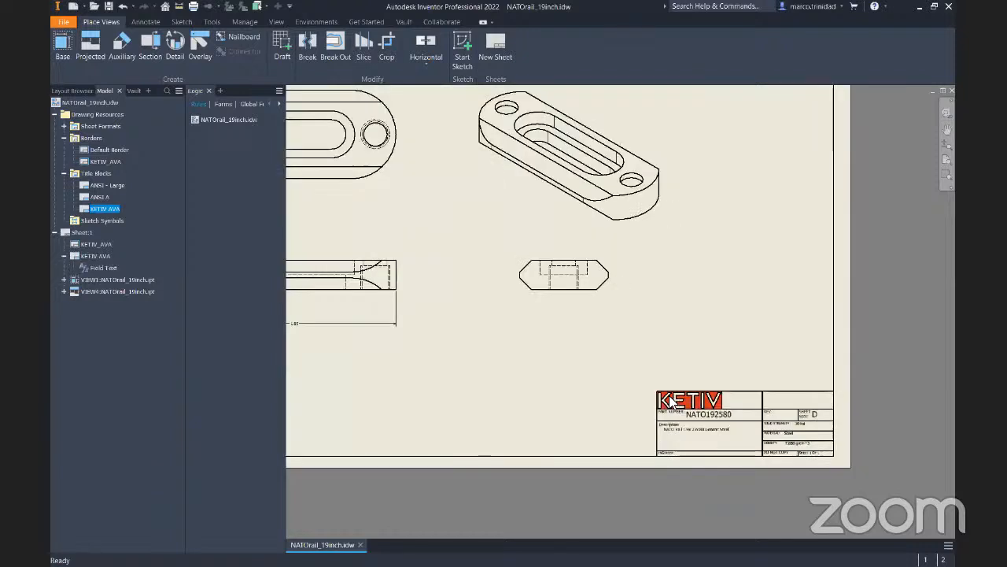
scroll(727, 360, "up", 5)
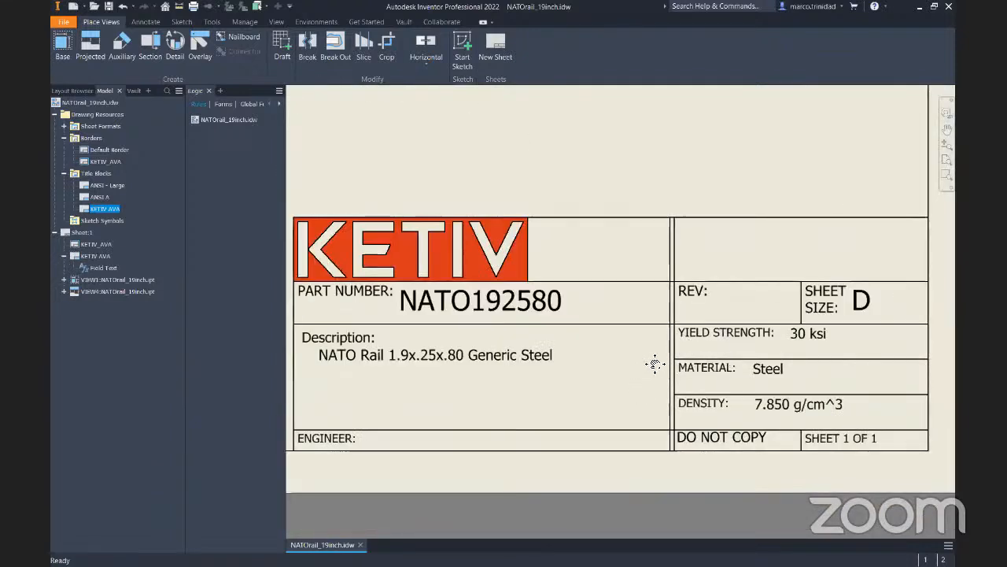
Examine the KETIV AVA title block's fields, the new border and the part views on Sheet:1
mouse_move(656, 363)
middle_mouse_down()
mouse_move(677, 353)
mouse_move(650, 369)
middle_mouse_up()
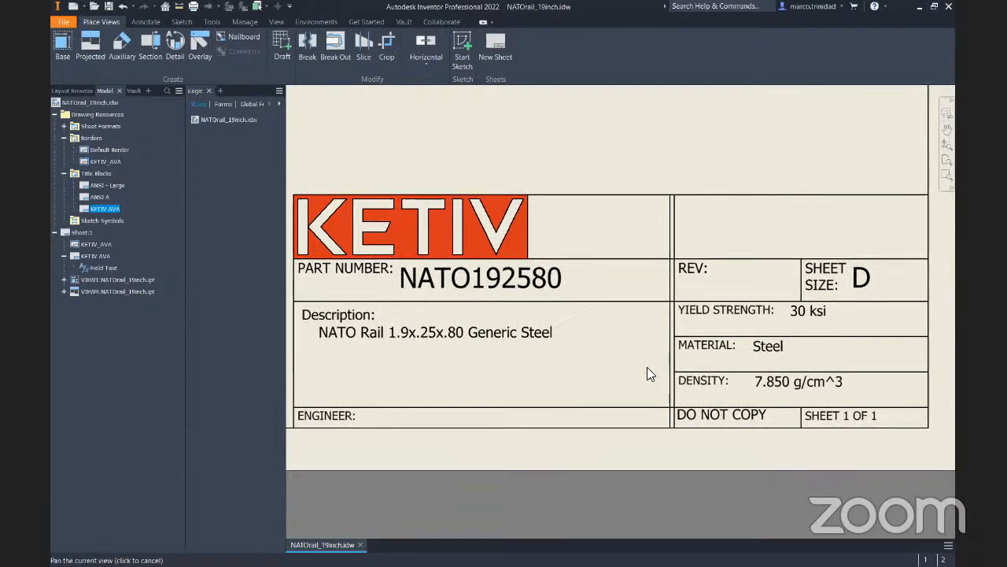
scroll(647, 367, "down", 5)
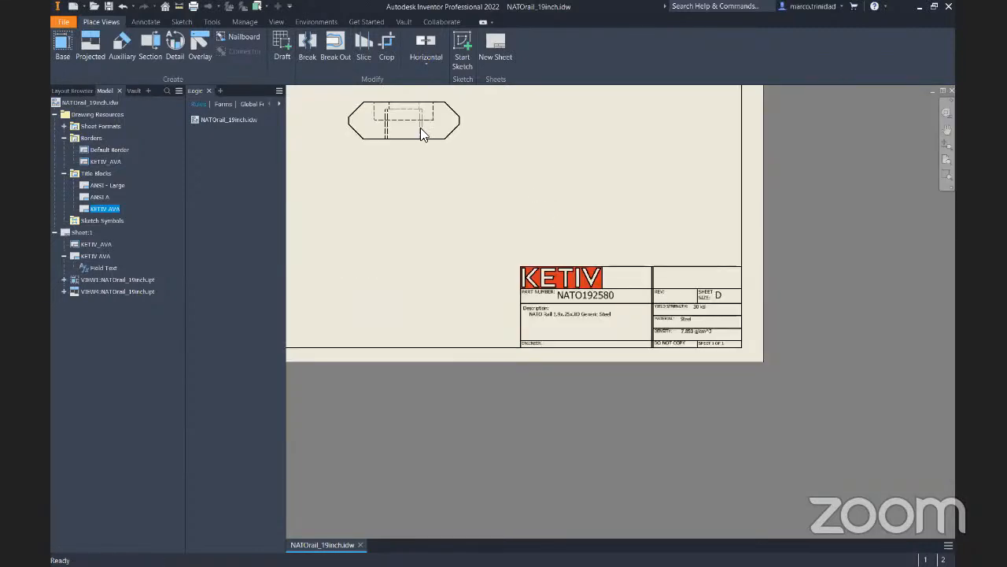
mouse_move(420, 130)
middle_mouse_down()
mouse_move(486, 184)
mouse_move(480, 166)
mouse_move(558, 203)
mouse_move(550, 226)
middle_mouse_up()
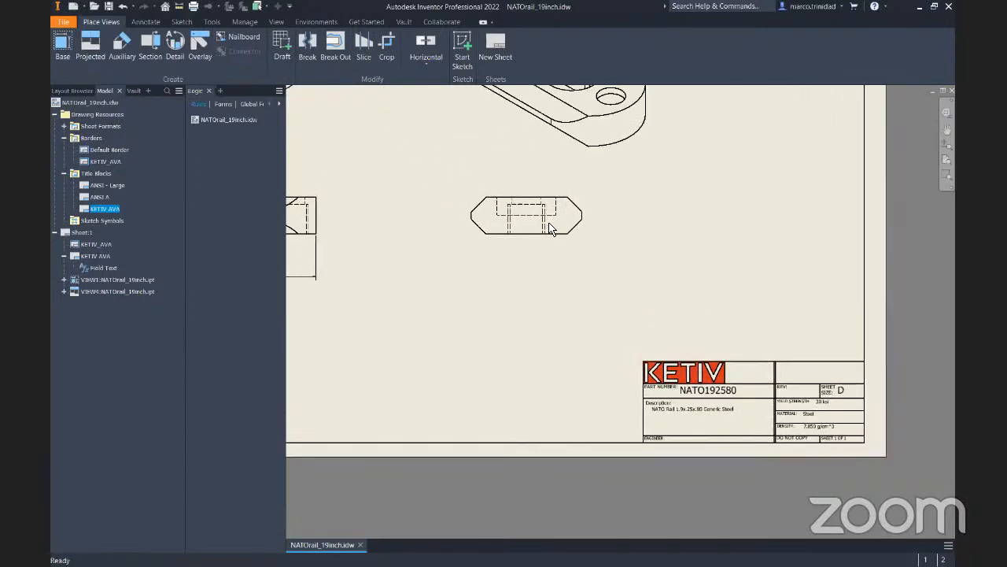
scroll(549, 226, "down", 4)
scroll(515, 191, "up", 1)
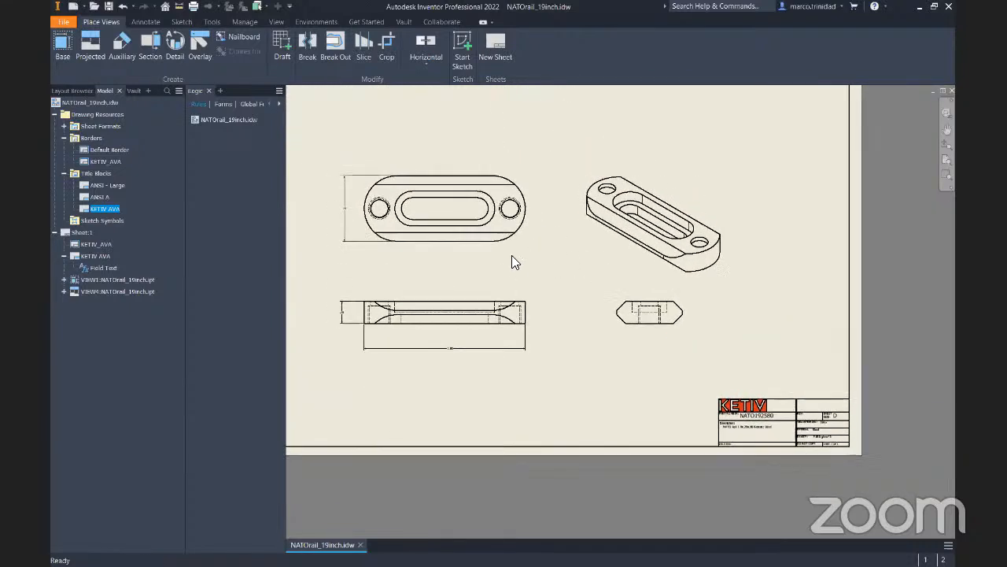
scroll(512, 262, "down", 2)
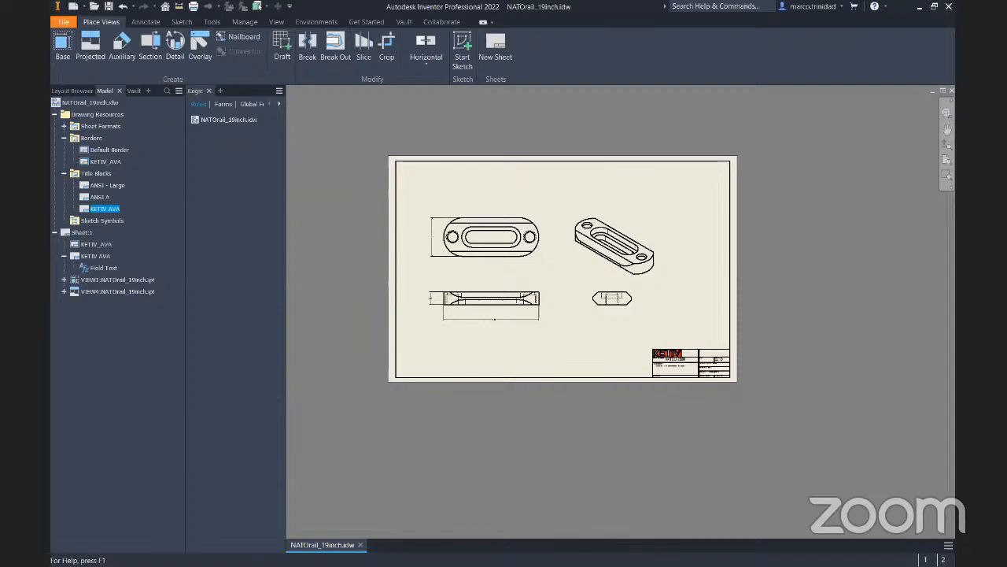
scroll(596, 281, "up", 3)
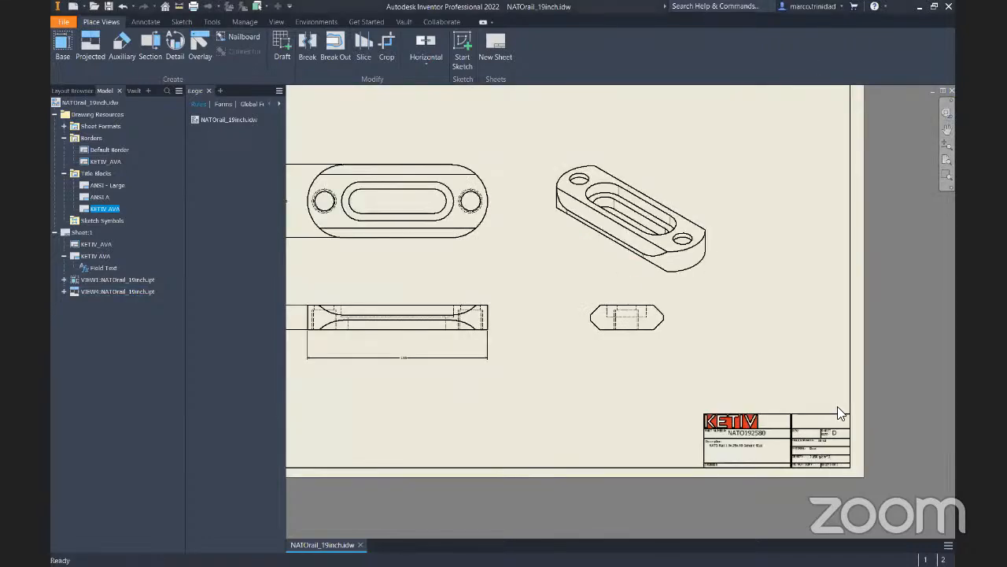
middle_click_drag(826, 397, 771, 327)
scroll(770, 327, "up", 3)
middle_click_drag(660, 284, 638, 256)
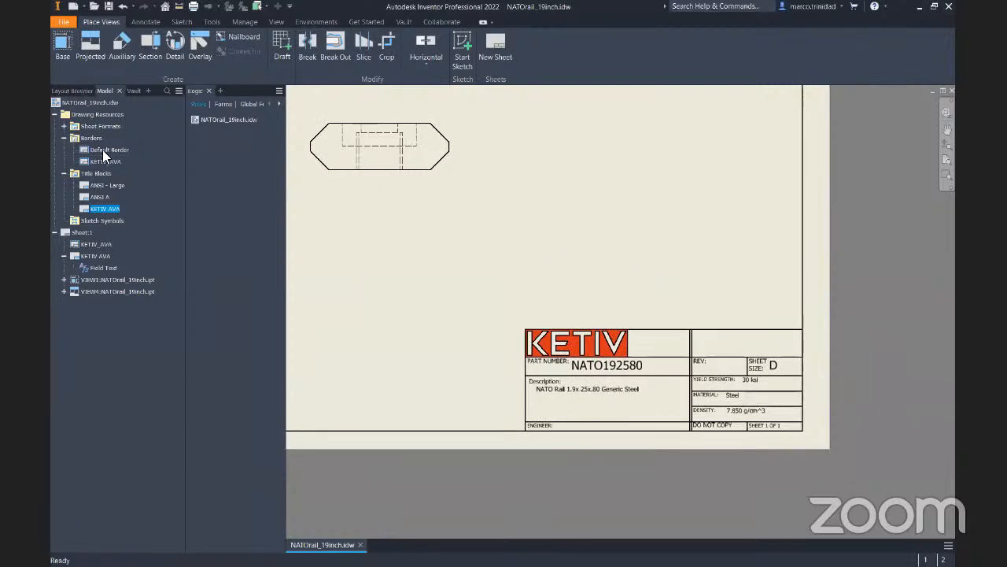
Expand the drawing's sheet format resources and review the resource list alongside the part views on Sheet:1
left_click(64, 126)
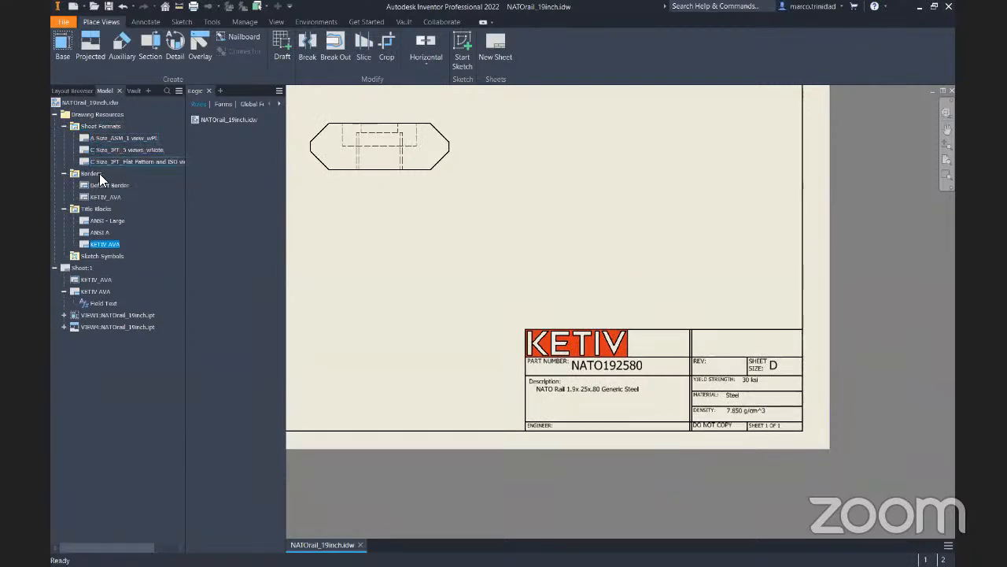
middle_click_drag(581, 263, 766, 362)
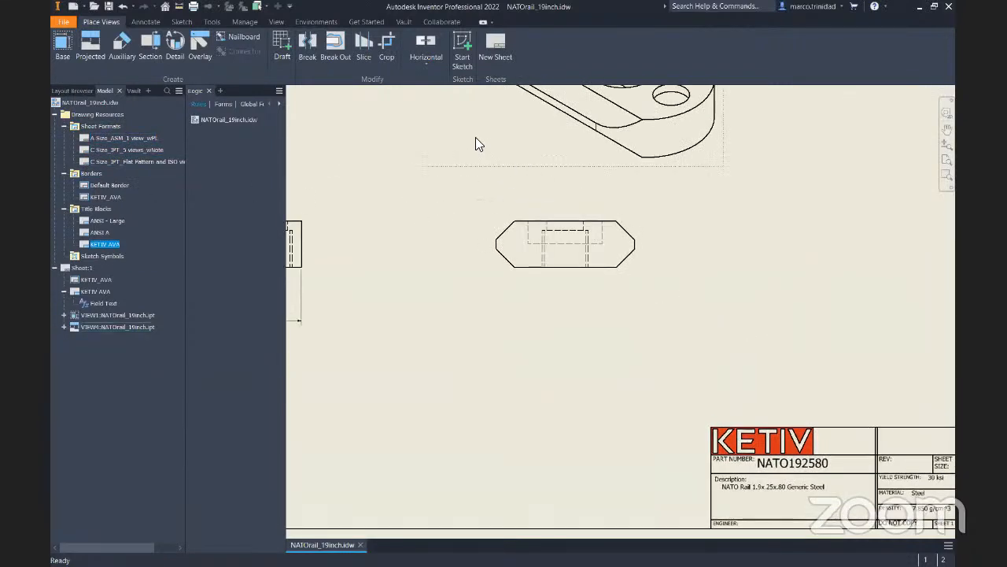
scroll(457, 184, "down", 3)
middle_click_drag(645, 211, 732, 263)
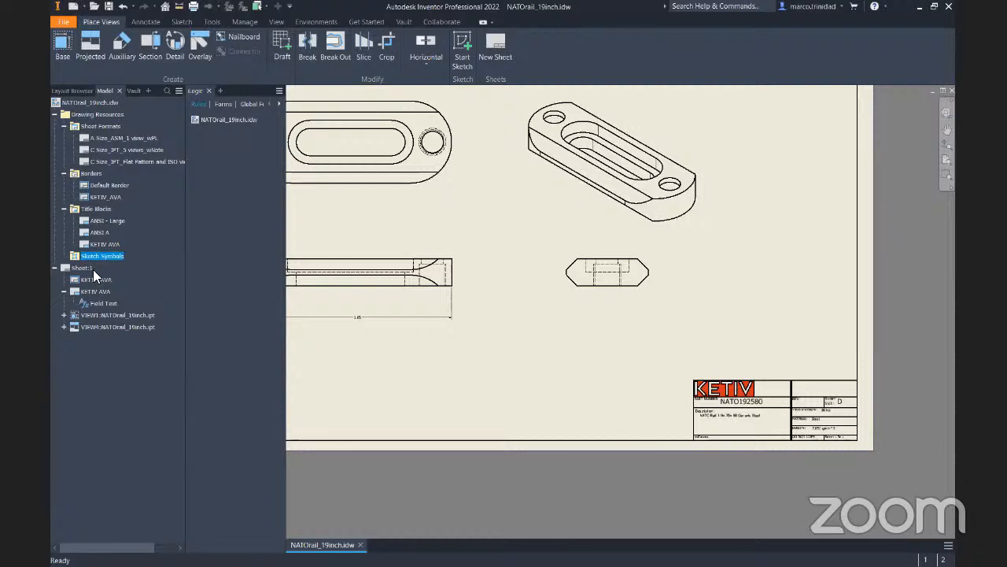
middle_click_drag(646, 294, 724, 355)
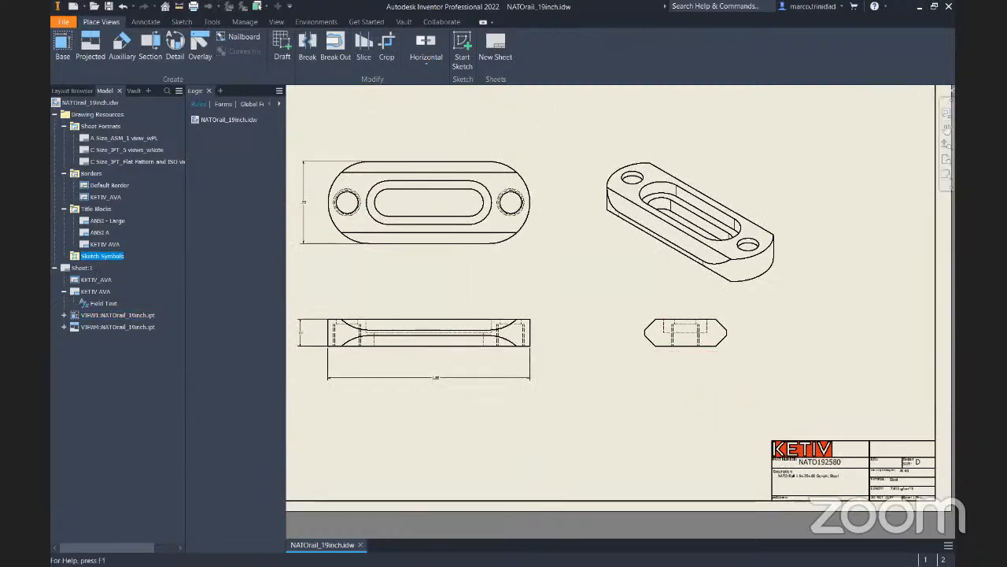
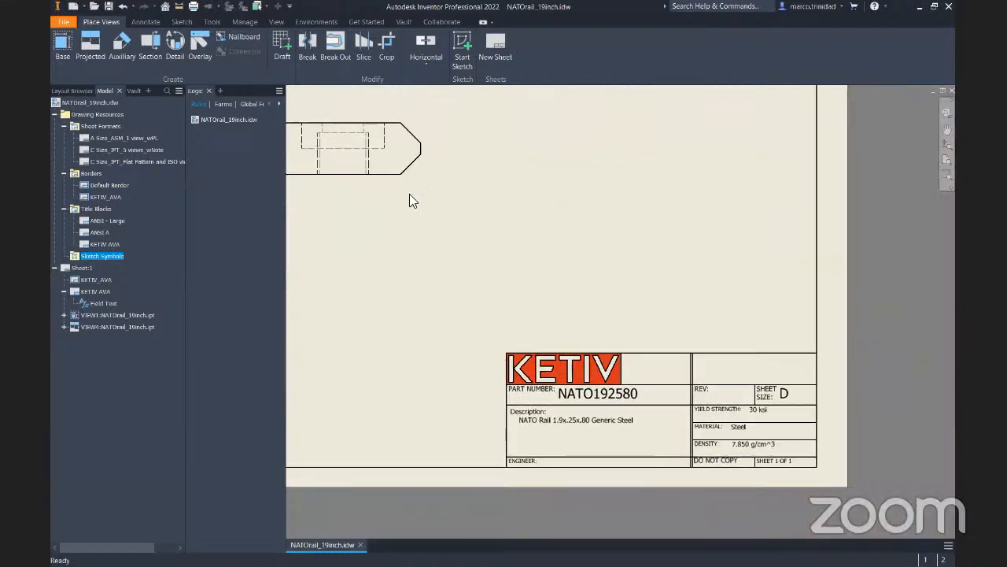
Open the KETIV AVA title block definition for editing
left_click(100, 198)
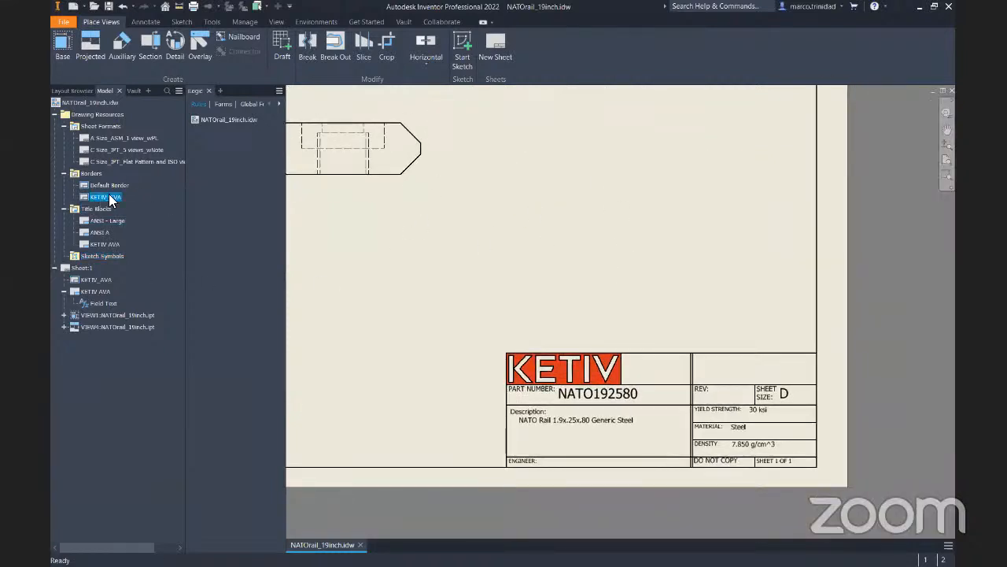
left_click(98, 245)
right_click(96, 244)
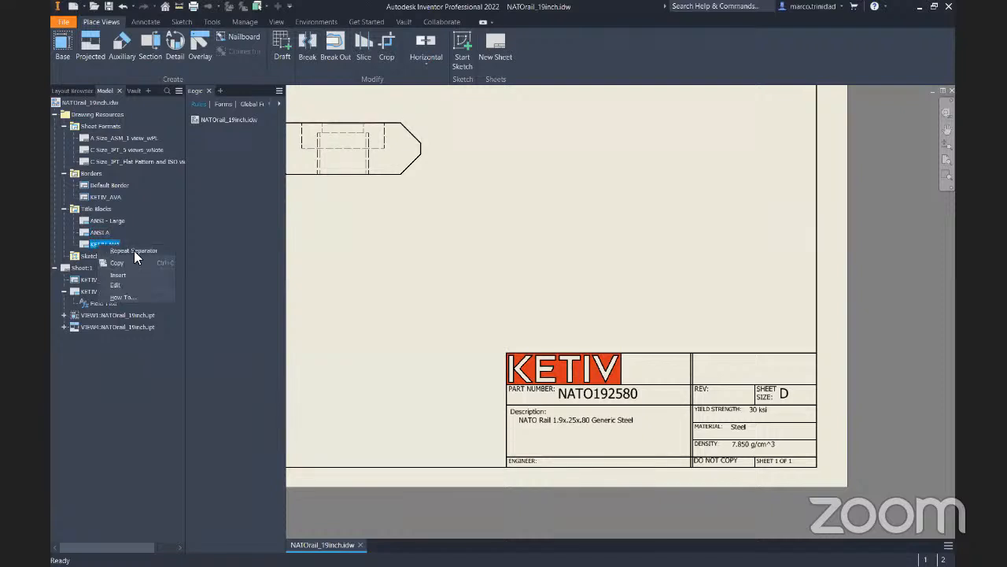
left_click(120, 285)
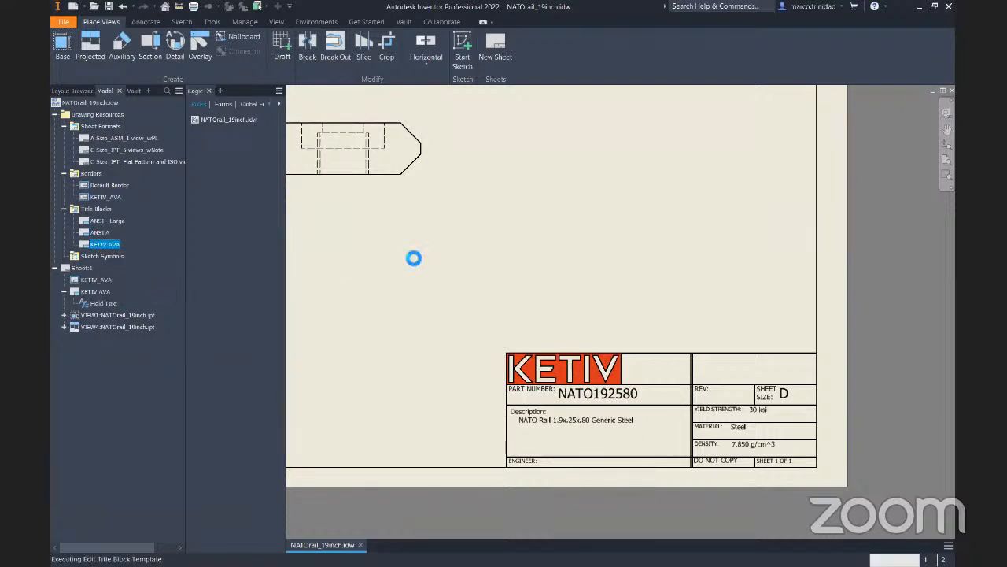
scroll(661, 277, "up", 3)
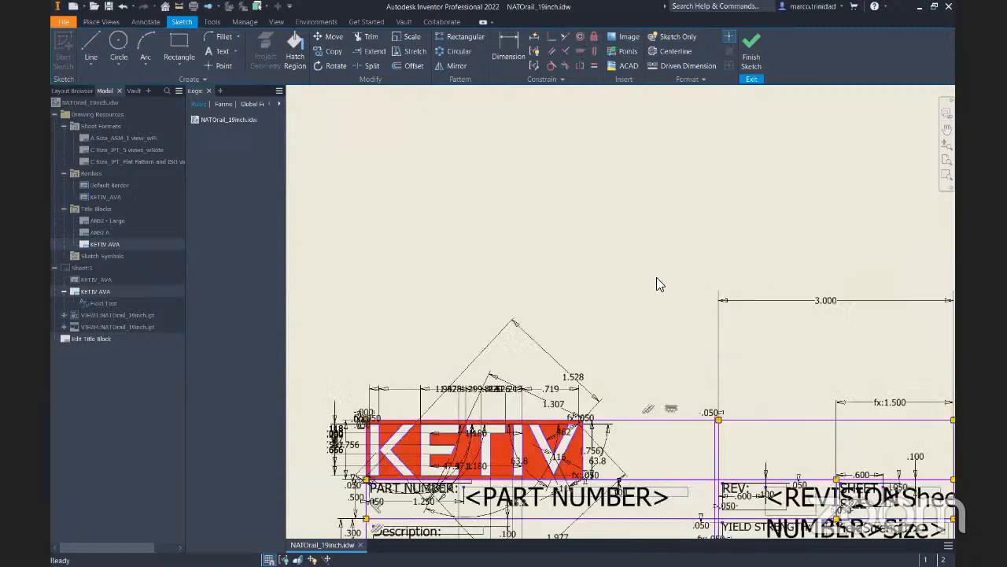
middle_click_drag(626, 240, 695, 199)
Insert the image MicrosoftTeams-image.png above the title block sketch, placing it only once
left_click(625, 37)
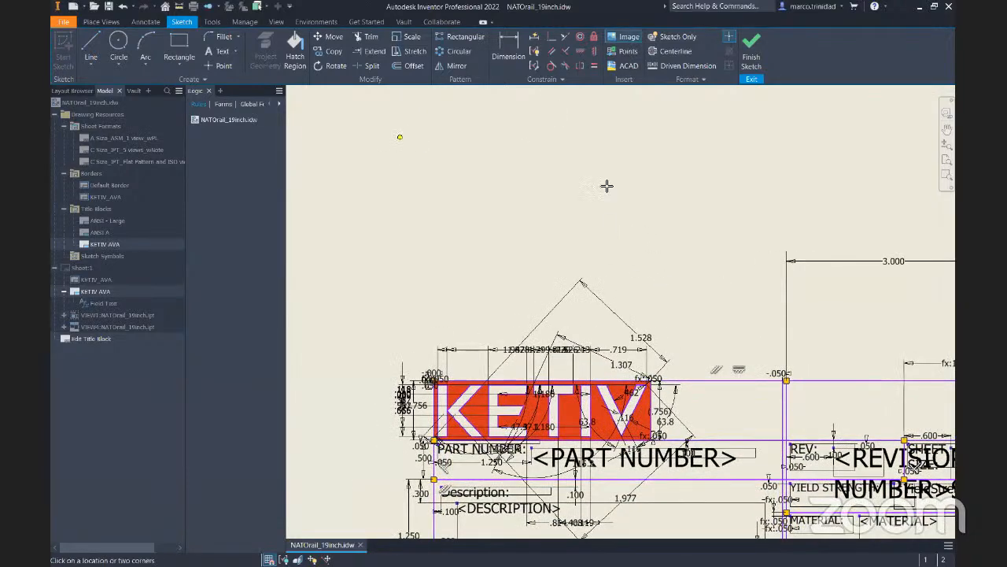
left_click(620, 177)
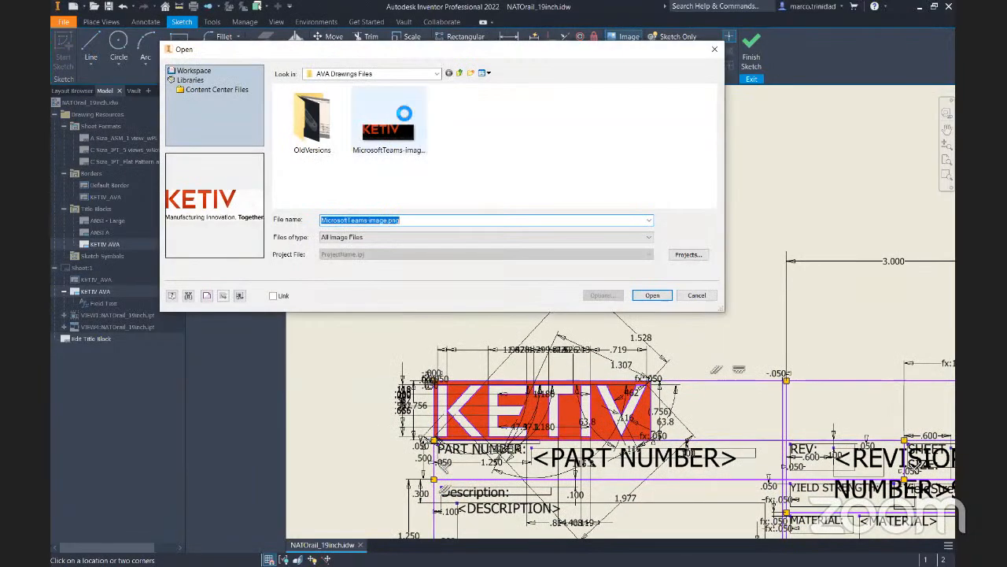
double_click(404, 110)
left_click(683, 253)
left_click(700, 299)
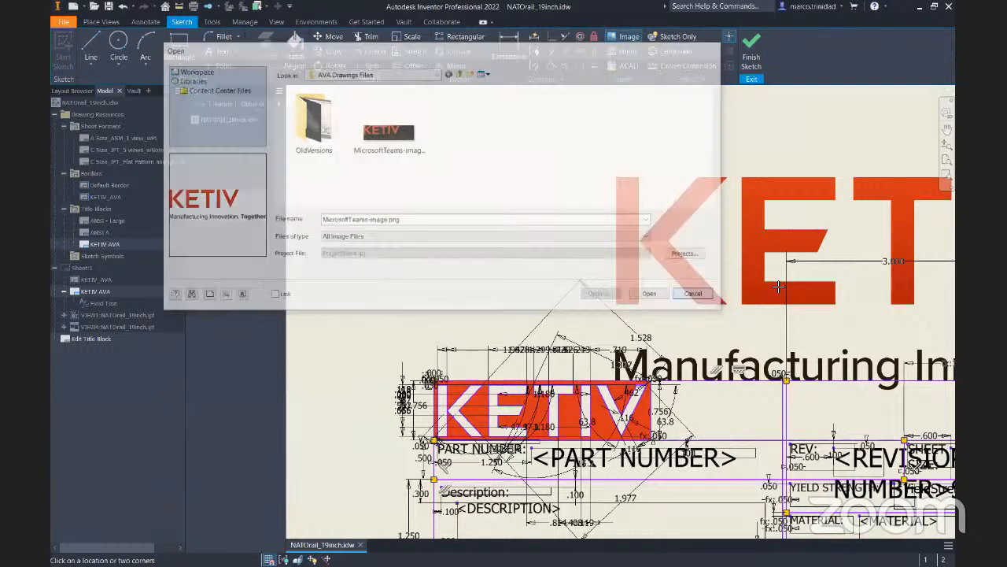
middle_click_drag(565, 225, 345, 171)
right_click(602, 181)
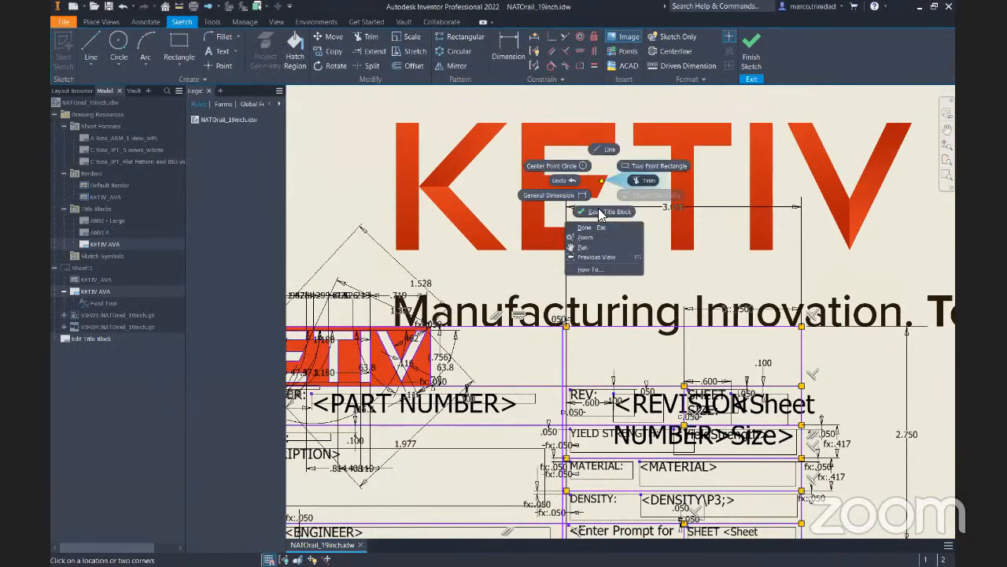
left_click(750, 110)
left_click(451, 192)
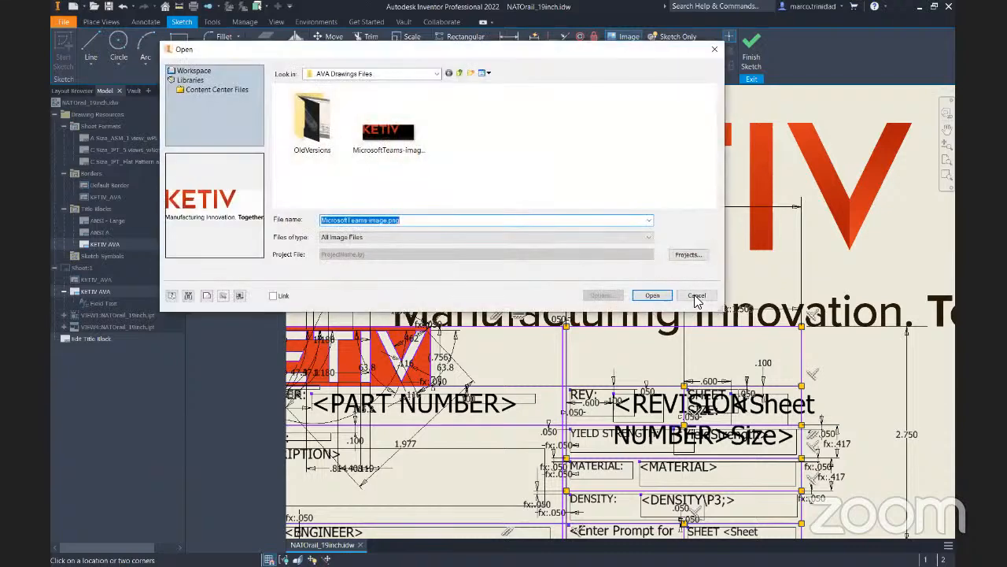
left_click(694, 294)
scroll(642, 236, "down", 4)
key("Escape")
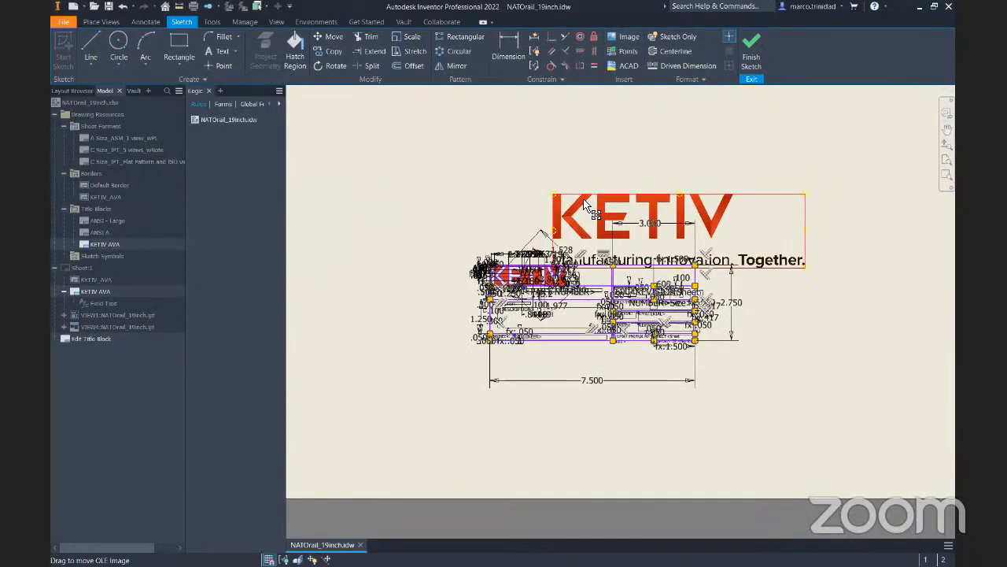
Move the inserted KETIV logo image up and to the left above the title block and try to dimension it
left_click_drag(582, 201, 496, 168)
scroll(596, 218, "up", 5)
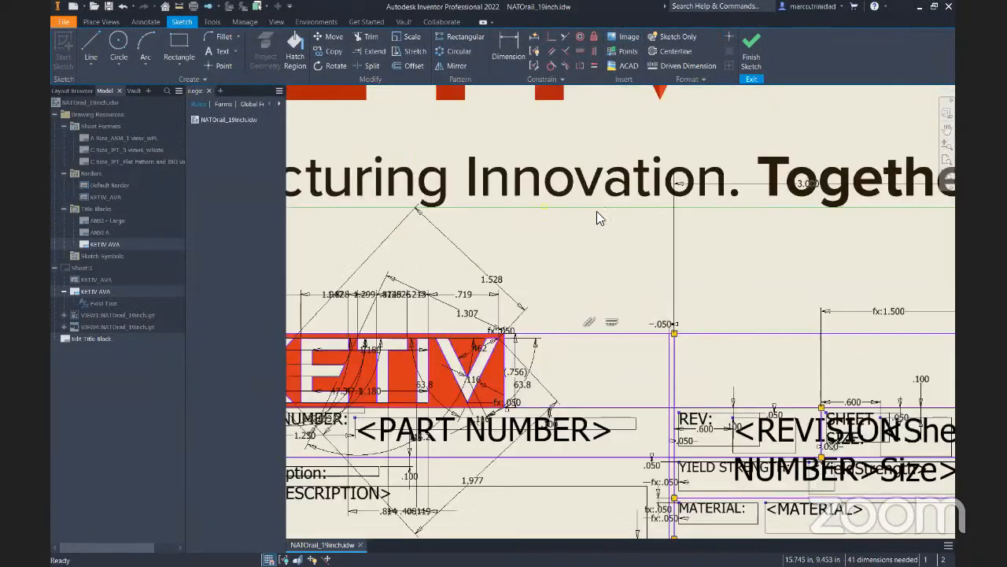
left_click(510, 43)
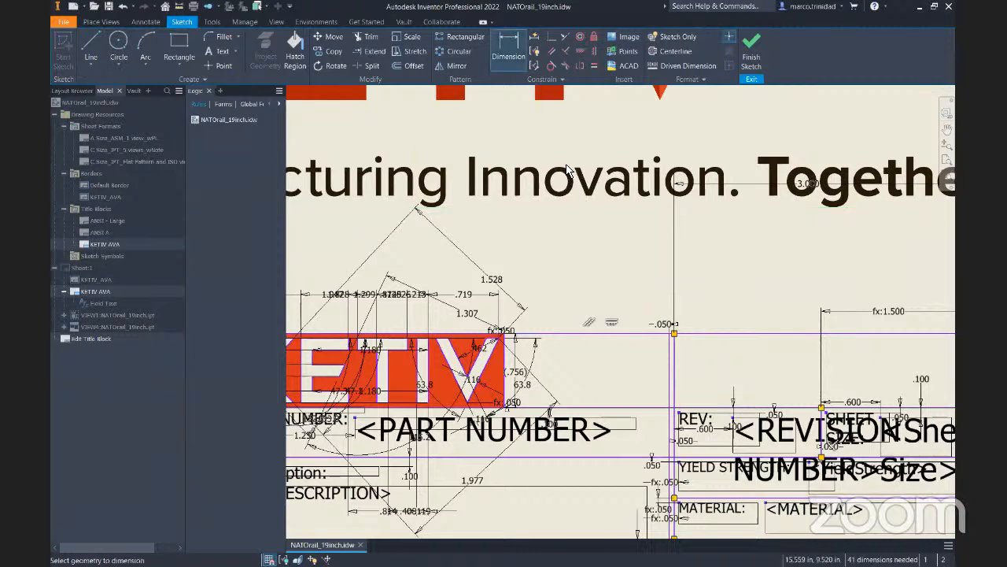
scroll(575, 211, "down", 5)
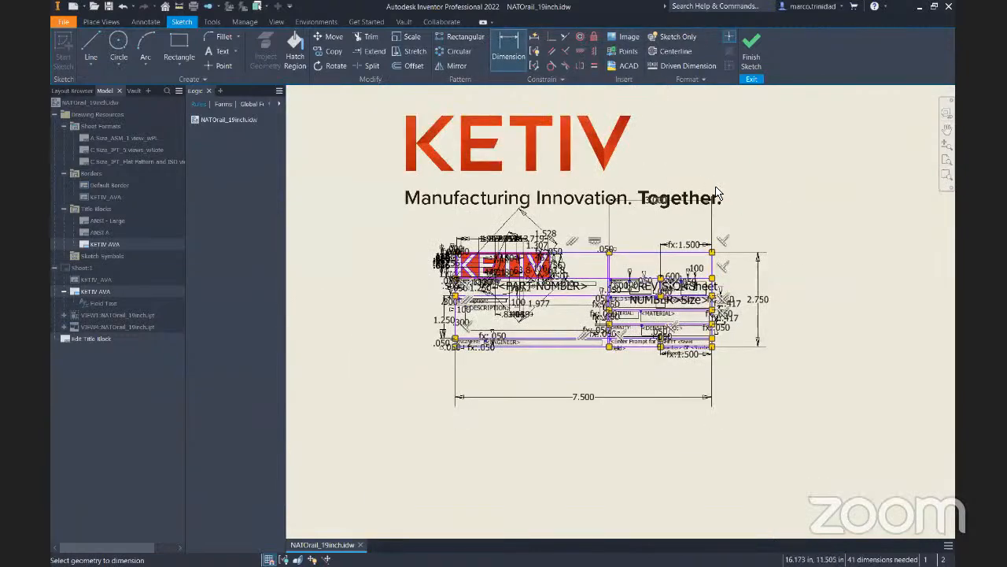
scroll(553, 130, "down", 2)
key("Escape")
Turn off Snap to Grid and try to dimension the logo image against the title block's upper line
right_click(556, 141)
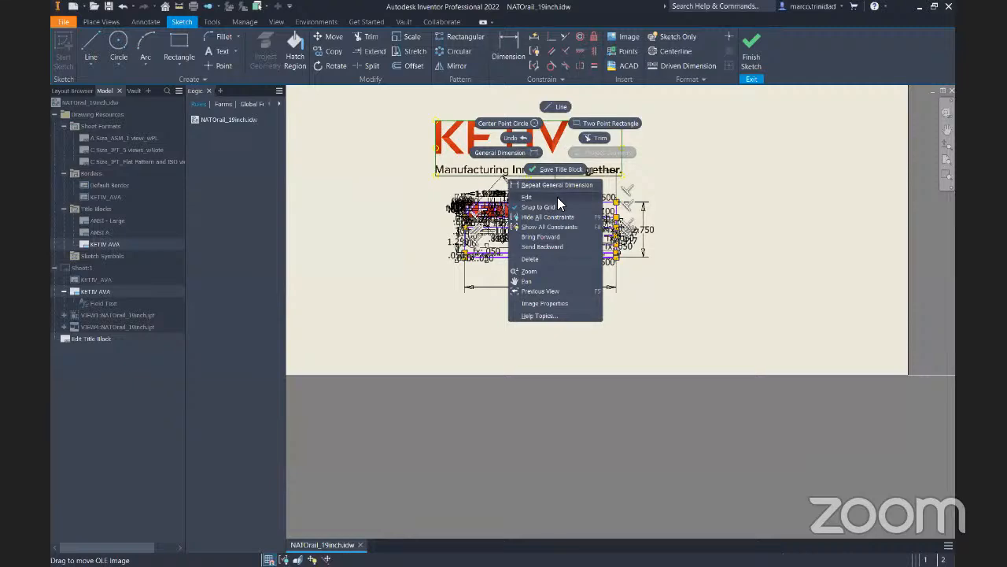
left_click(551, 211)
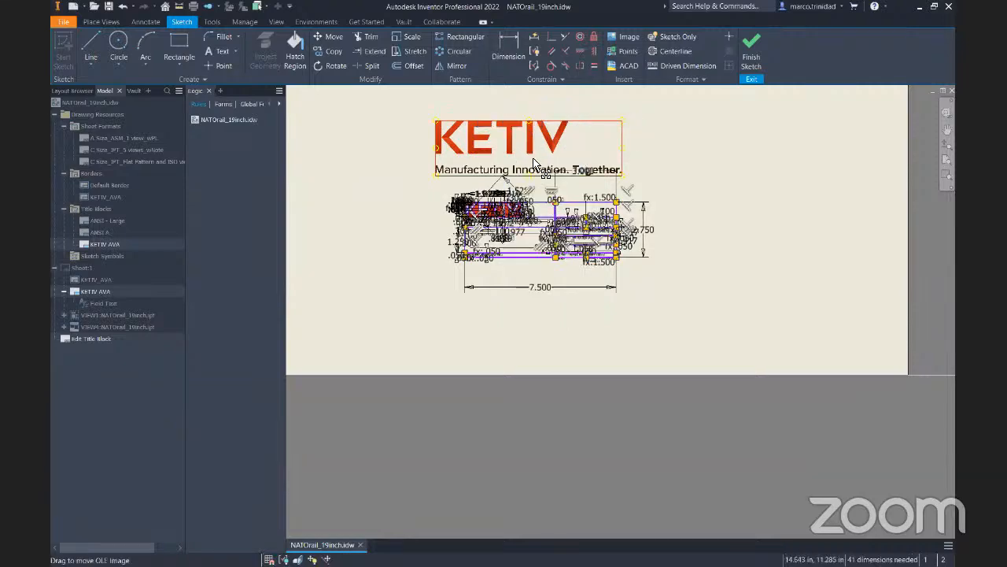
scroll(527, 235, "up", 6)
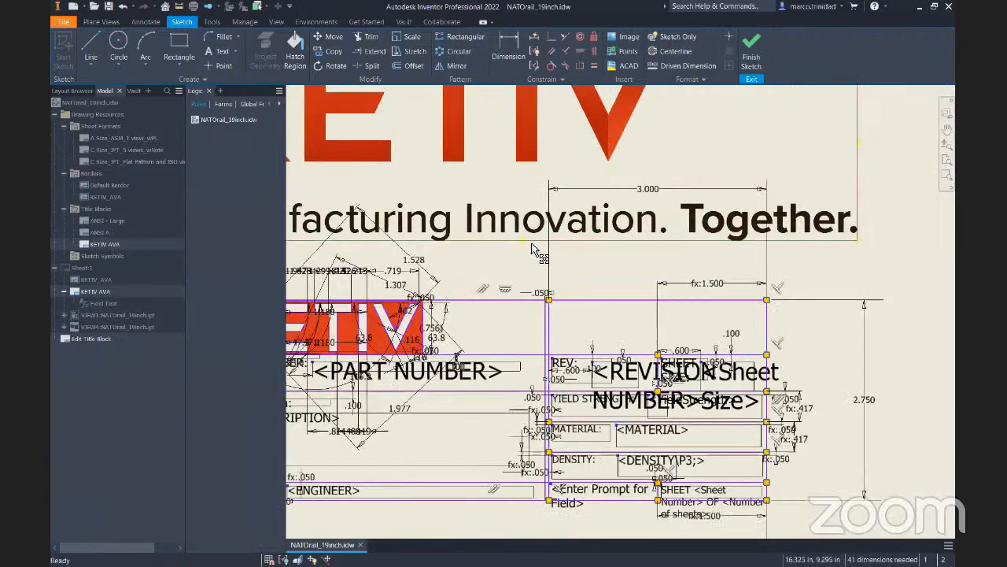
key("d")
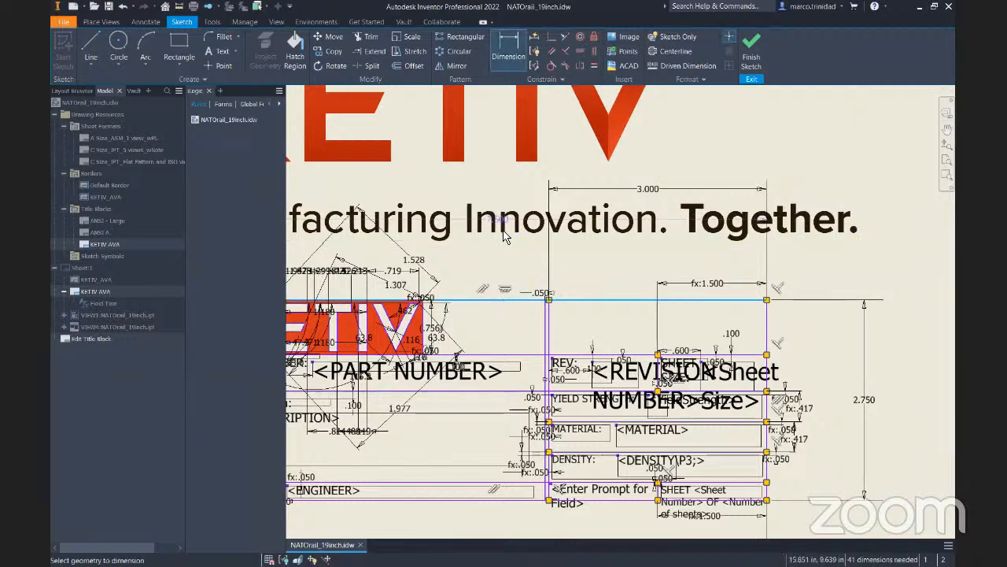
key("Escape")
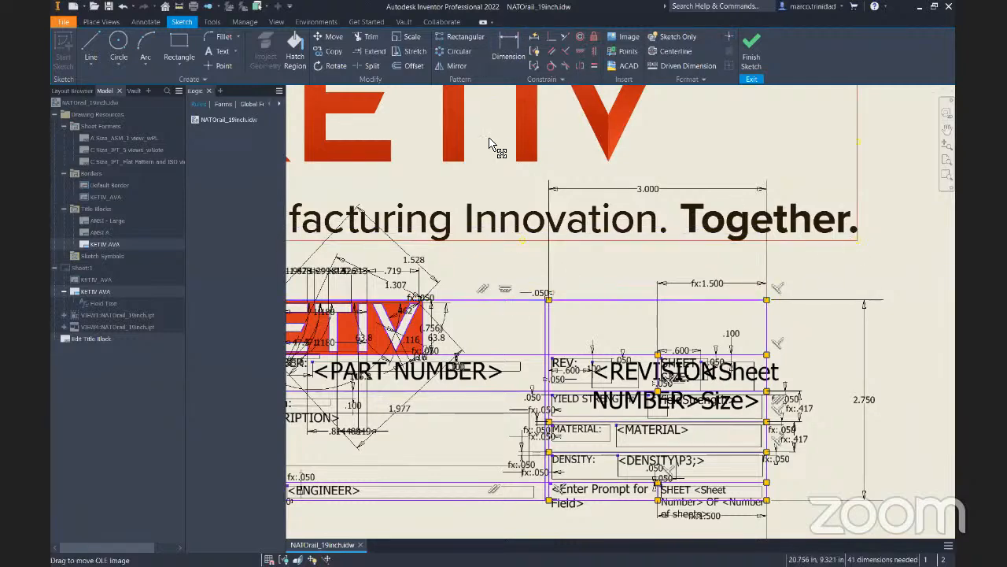
Move the KETIV logo image to the right of the title block, near its upper right corner
scroll(526, 203, "down", 3)
right_click(526, 200)
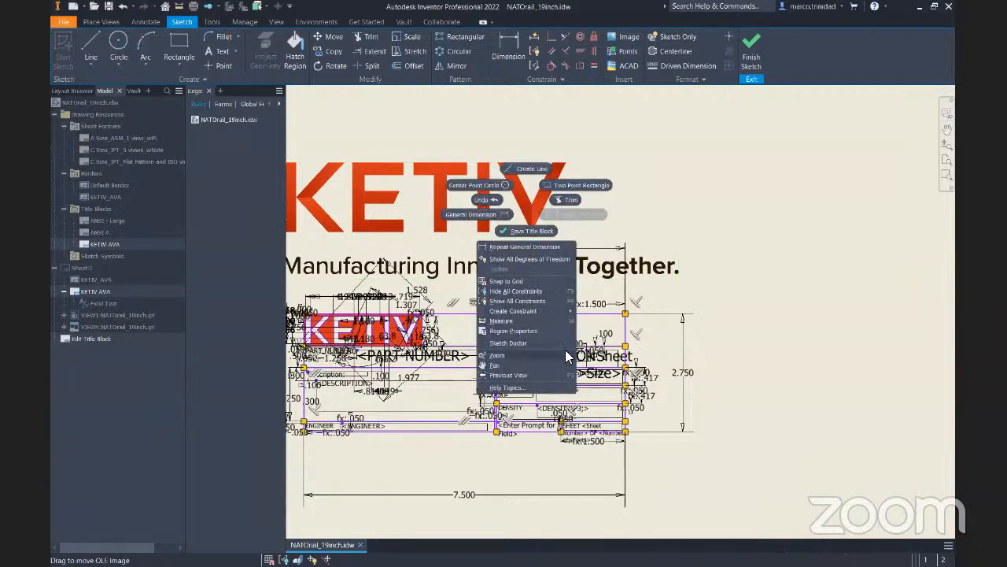
left_click(504, 366)
left_click_drag(427, 226, 794, 250)
middle_click_drag(627, 183, 314, 147)
left_click_drag(359, 134, 484, 179)
mouse_move(472, 203)
left_mouse_down()
mouse_move(528, 211)
mouse_move(647, 319)
mouse_move(615, 334)
left_mouse_up()
scroll(488, 305, "up", 5)
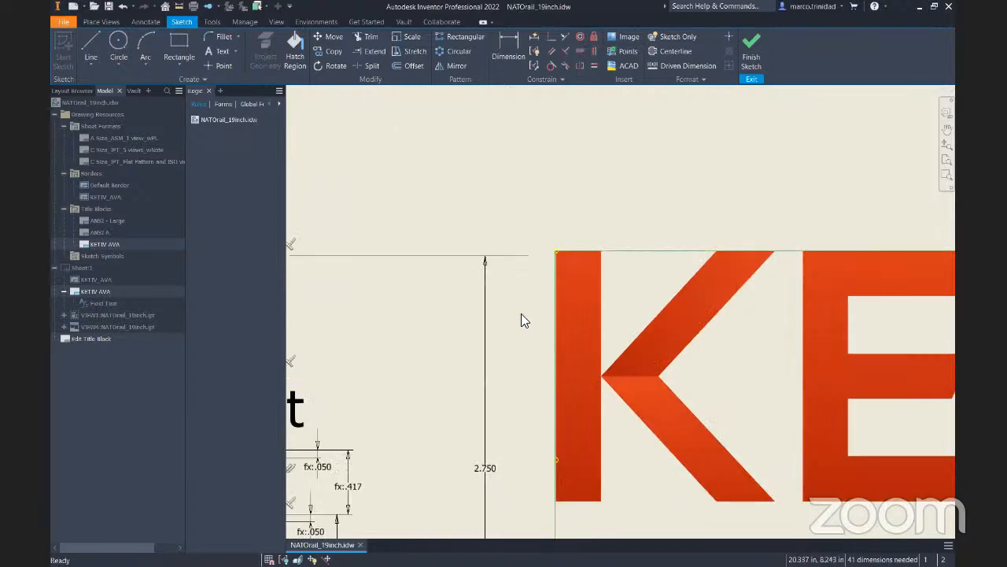
scroll(472, 315, "down", 2)
middle_click_drag(539, 307, 609, 294)
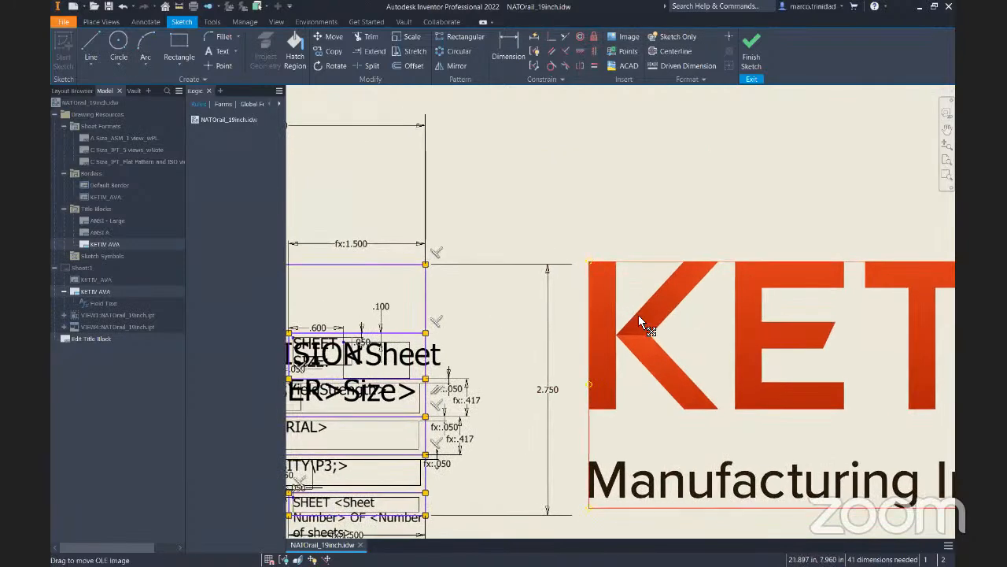
left_click_drag(640, 321, 550, 184)
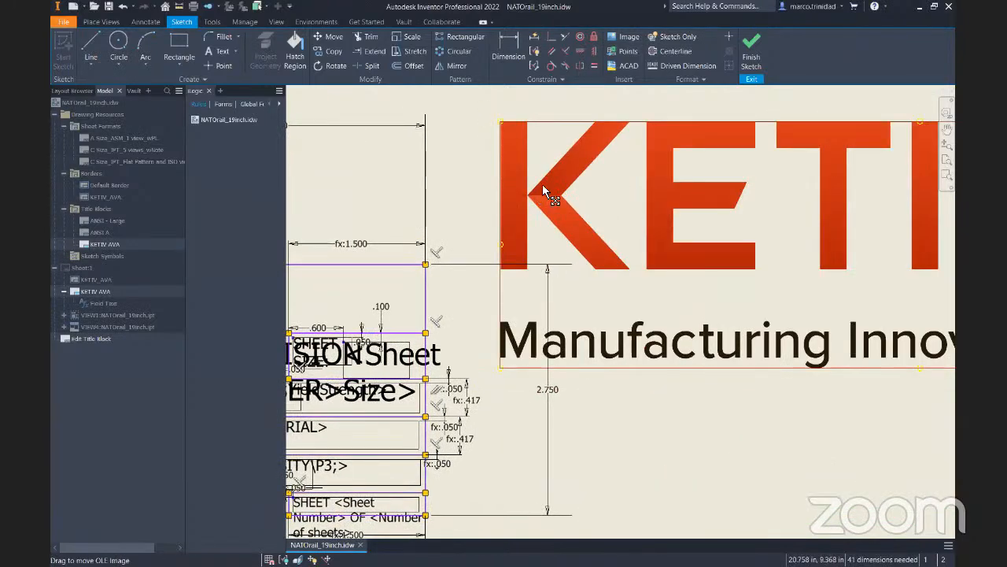
Examine the hatched and dimensioned KETIV logo sketch above the part number field
middle_click_drag(714, 241, 913, 228)
middle_click_drag(461, 221, 662, 196)
middle_click_drag(575, 238, 750, 233)
middle_click_drag(661, 259, 779, 299)
scroll(715, 302, "up", 5)
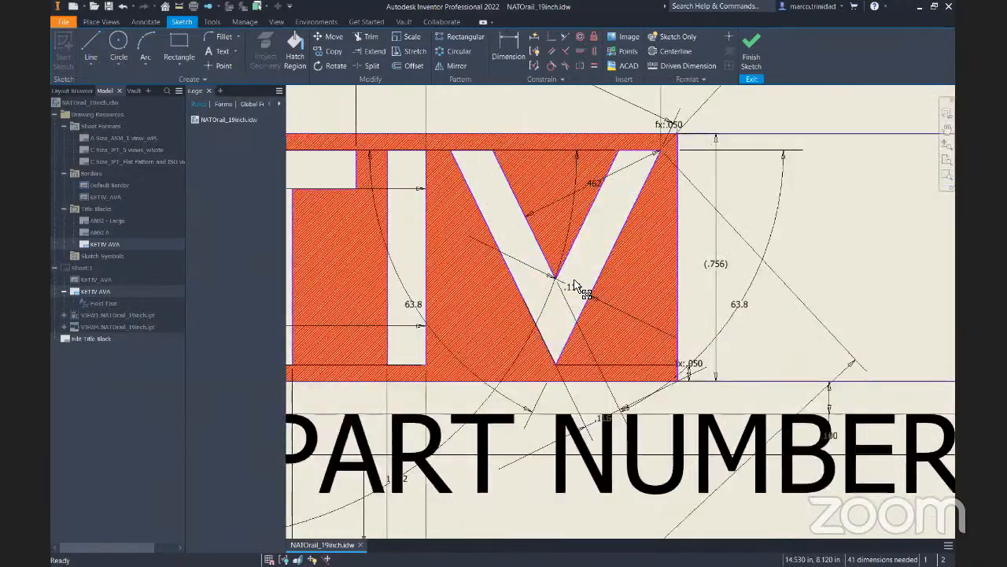
Inspect the outlines, hatching and dimensions of the red KETIV logo sketch letter by letter, from the K across to the V
scroll(516, 310, "down", 4)
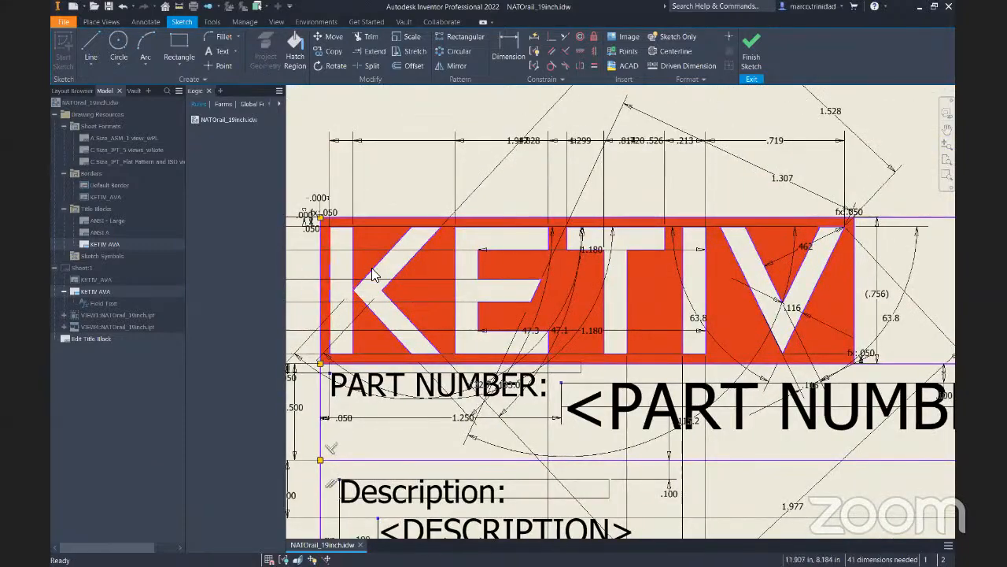
scroll(418, 302, "up", 4)
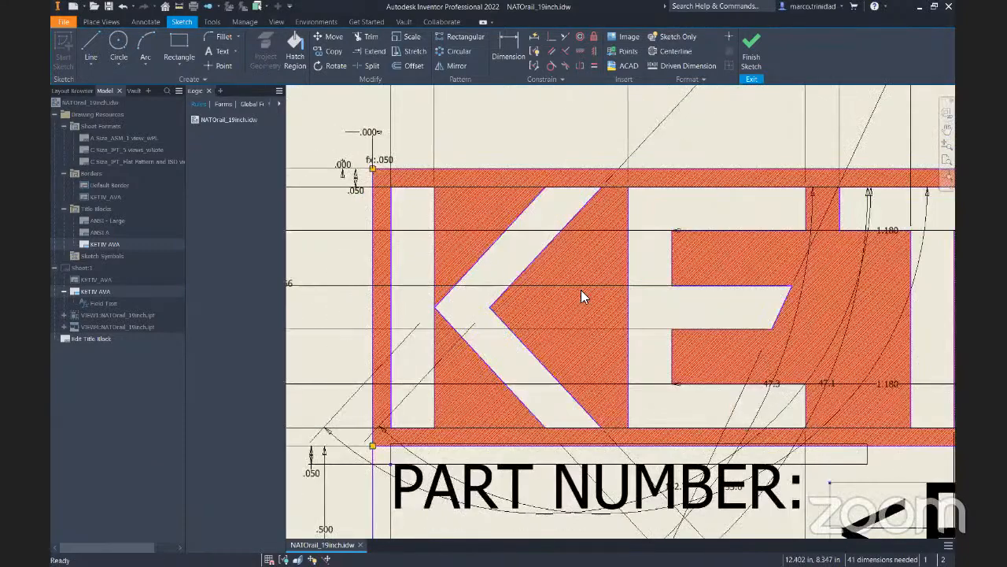
scroll(583, 295, "up", 1)
middle_click_drag(711, 302, 544, 295)
scroll(804, 302, "down", 3)
middle_click_drag(628, 307, 431, 290)
middle_click_drag(715, 293, 526, 292)
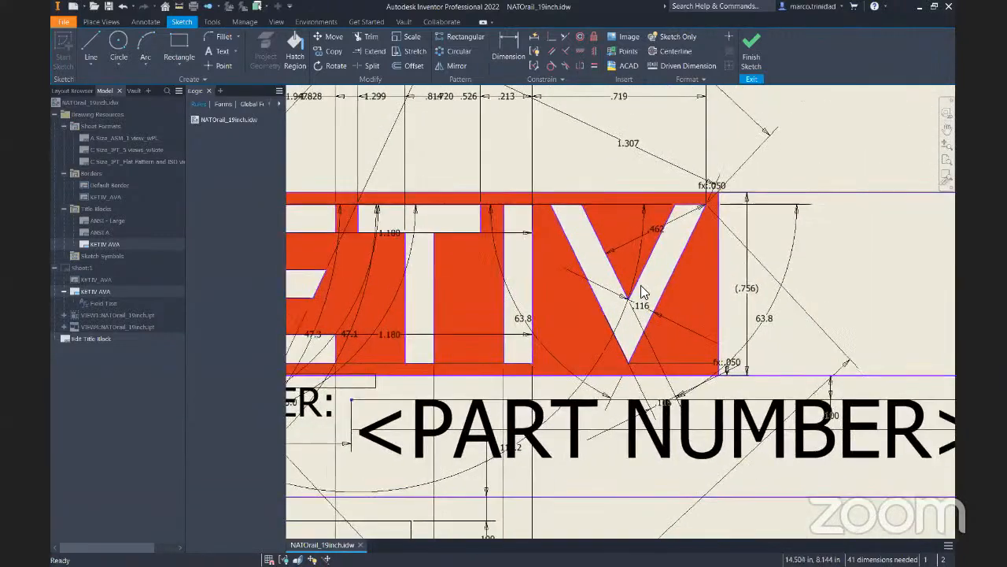
scroll(640, 285, "down", 3)
middle_click_drag(806, 274, 511, 262)
scroll(658, 270, "down", 3)
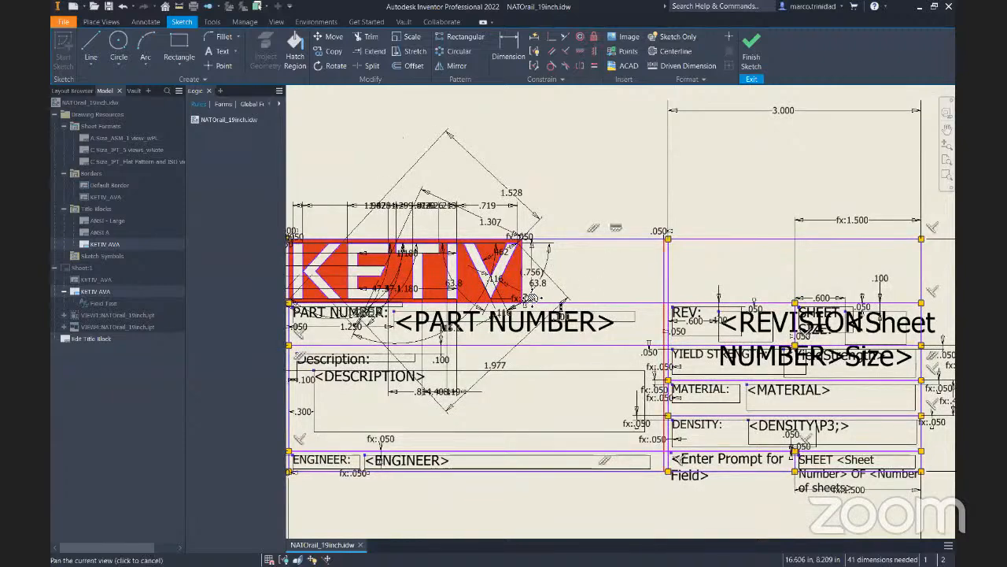
Turn Snap to Grid back on and reposition the KETIV logo image just to the right of the title block
middle_click_drag(656, 264, 394, 308)
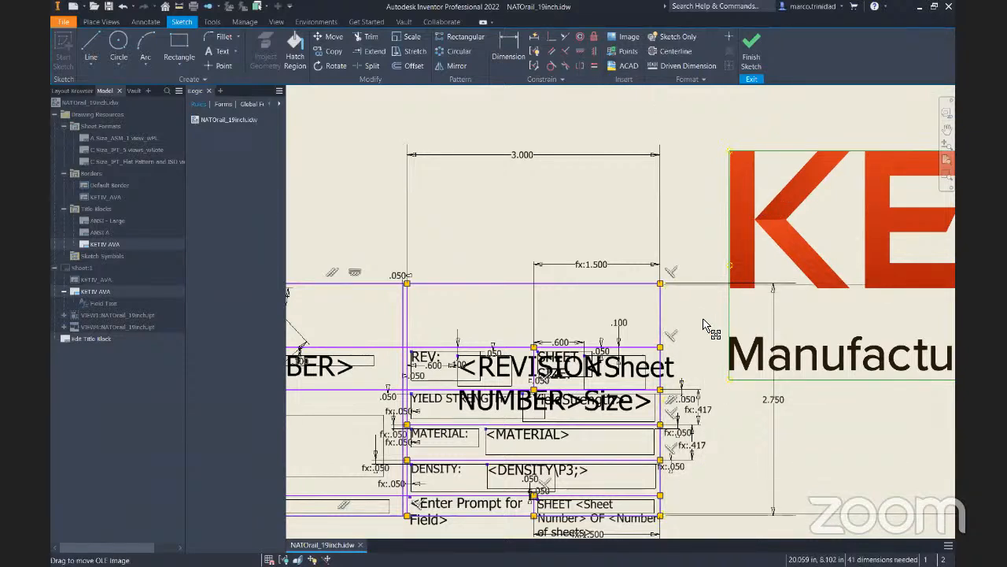
left_click_drag(783, 172, 771, 214)
right_click(757, 211)
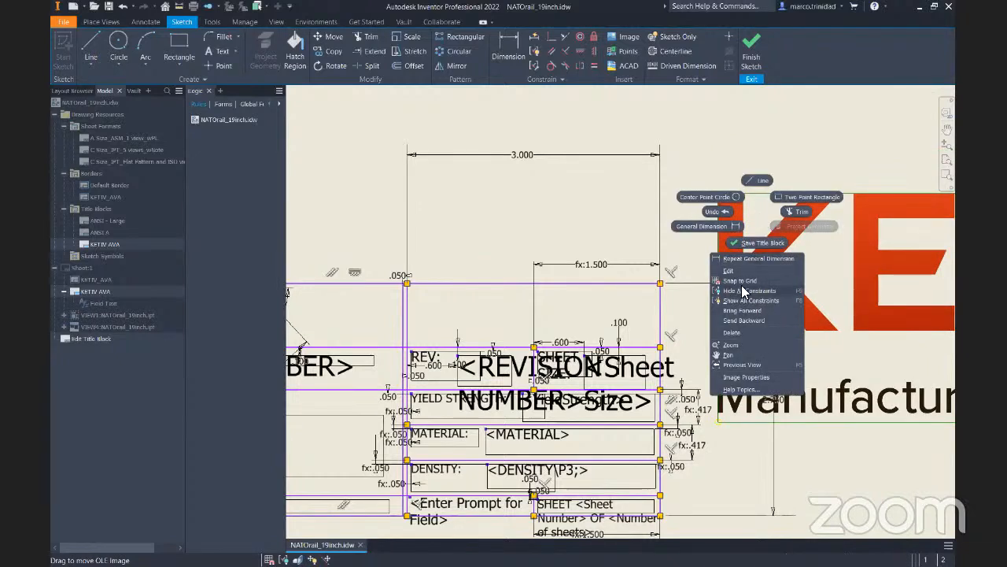
left_click(763, 281)
left_click_drag(711, 324, 751, 198)
right_click(752, 221)
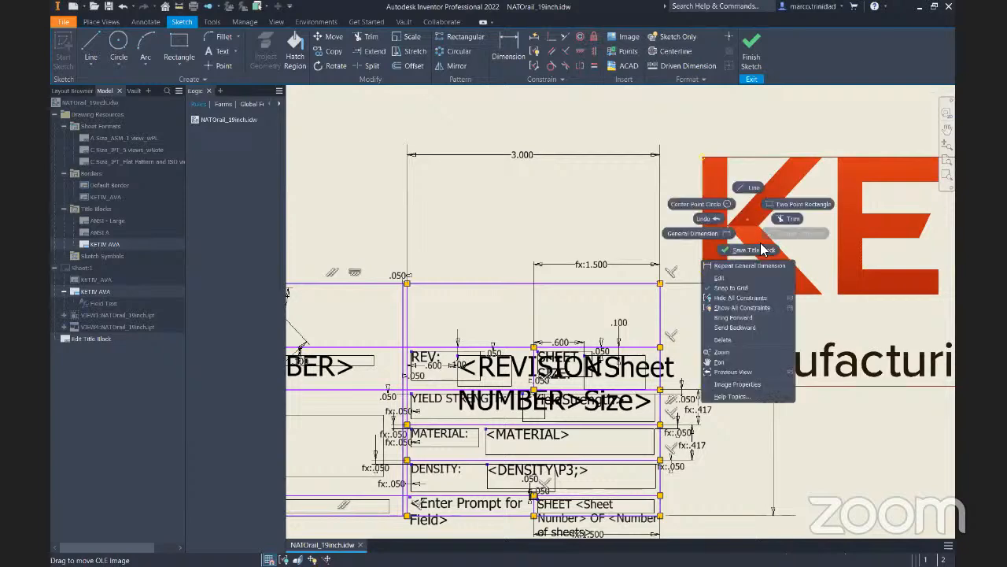
key("Escape")
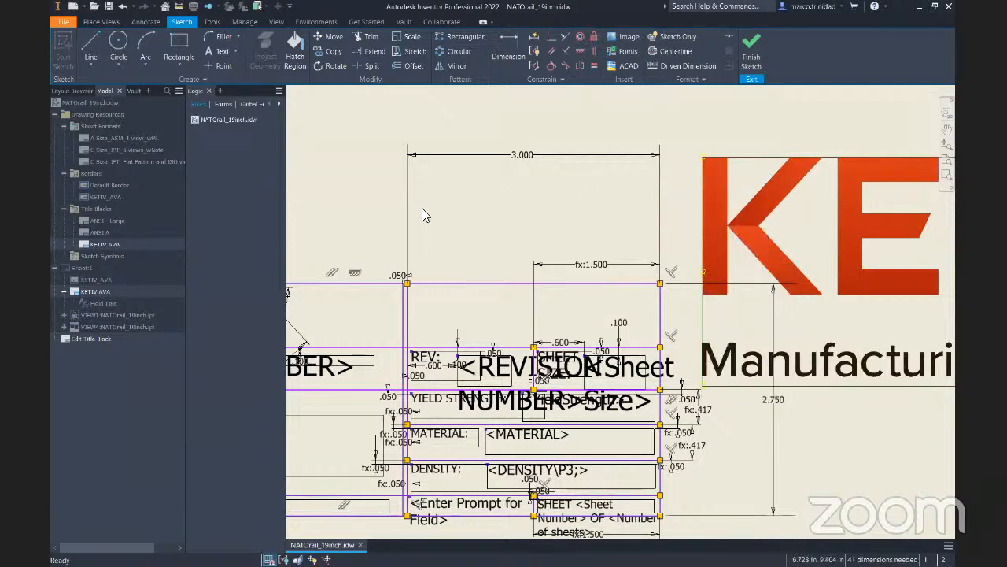
Delete the KETIV logo image beside the title block and finish editing the KETIV AVA title block
mouse_move(422, 208)
middle_mouse_down()
mouse_move(670, 192)
mouse_move(642, 179)
mouse_move(751, 163)
middle_mouse_up()
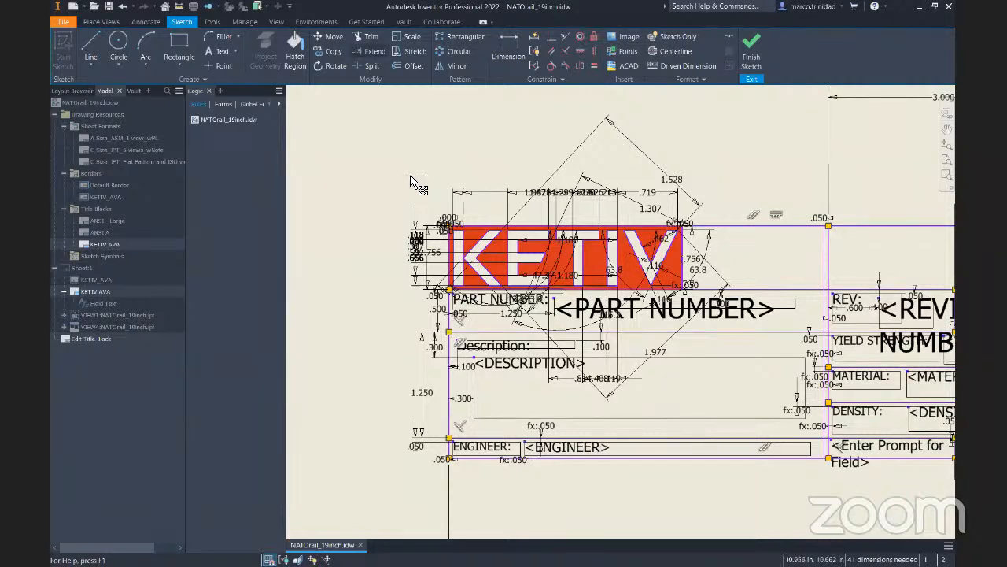
scroll(314, 225, "down", 3)
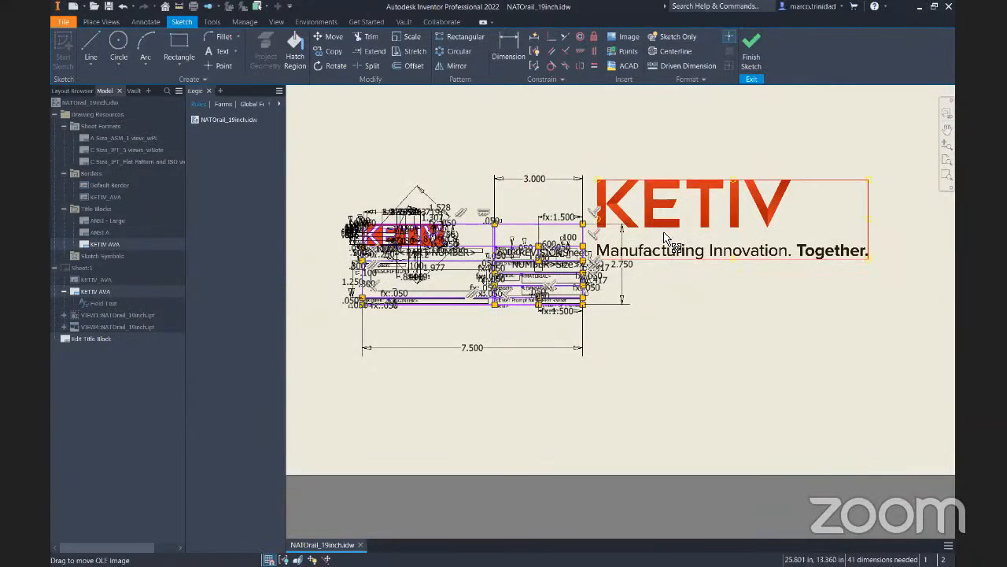
key("Delete")
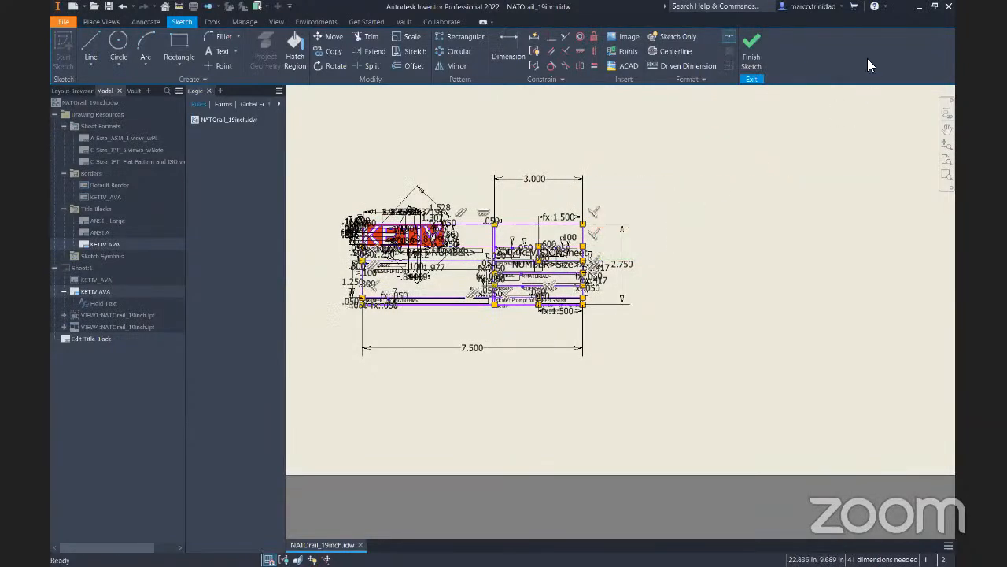
left_click(751, 49)
left_click(477, 304)
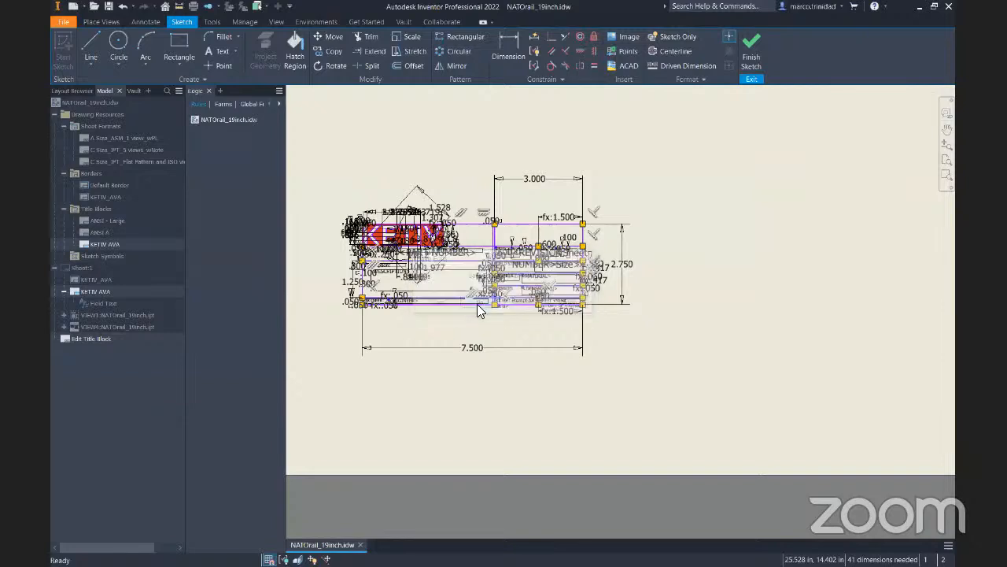
middle_click_drag(337, 190, 708, 282)
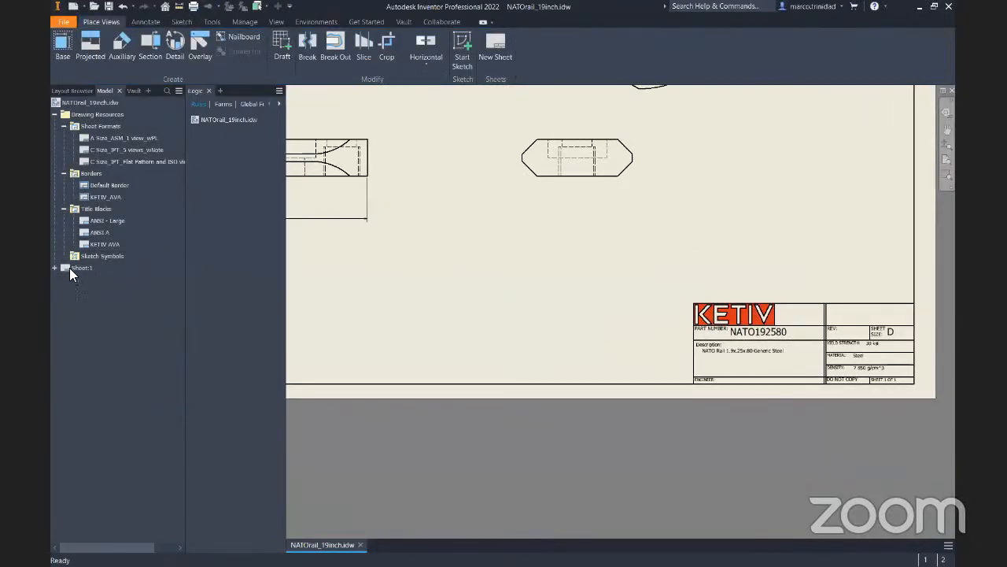
Add a new sheet with the KETIV AVA title block, leaving its prompted entry blank, and check the title block on it
left_click(496, 47)
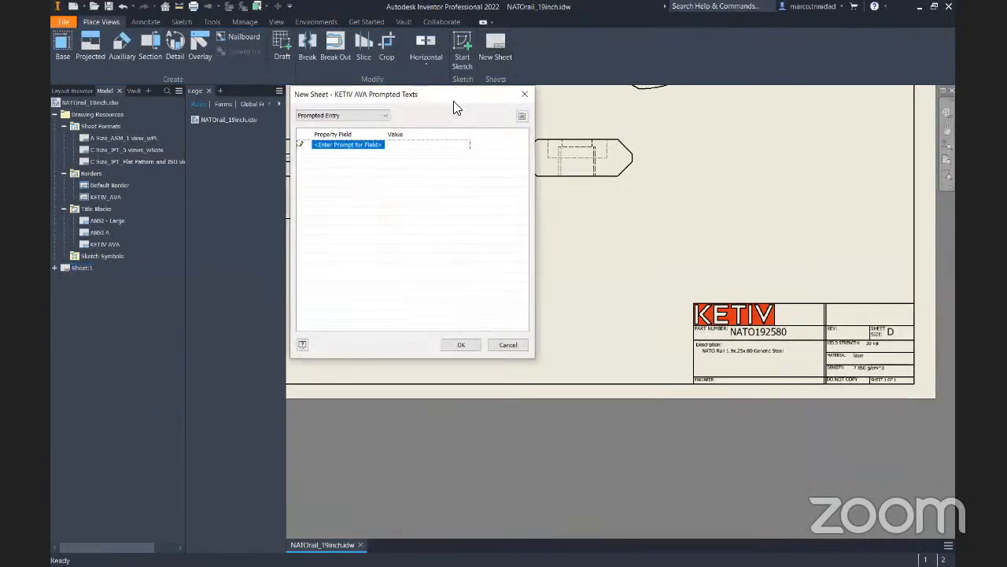
left_click(463, 345)
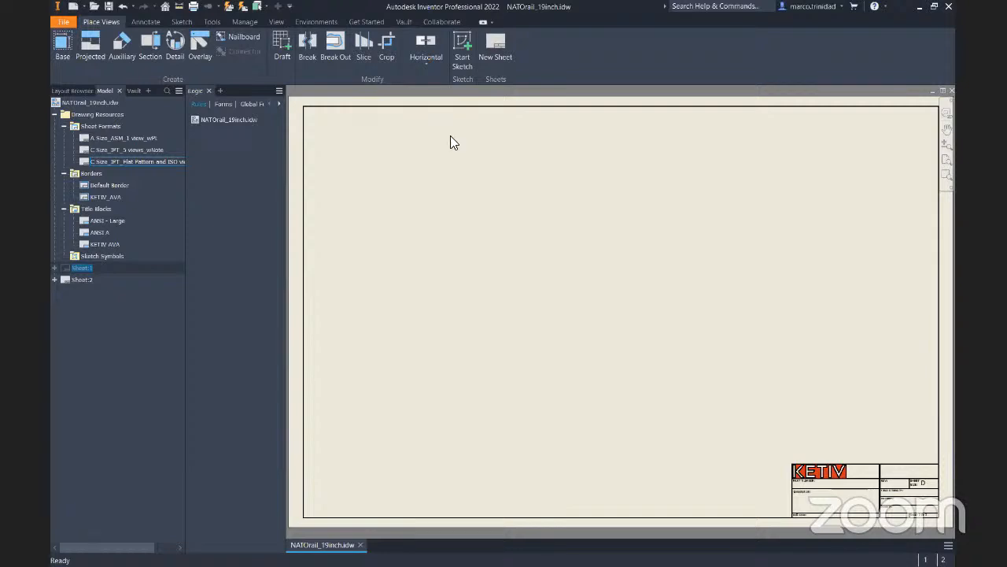
middle_click_drag(776, 414, 754, 379)
scroll(715, 310, "up", 3)
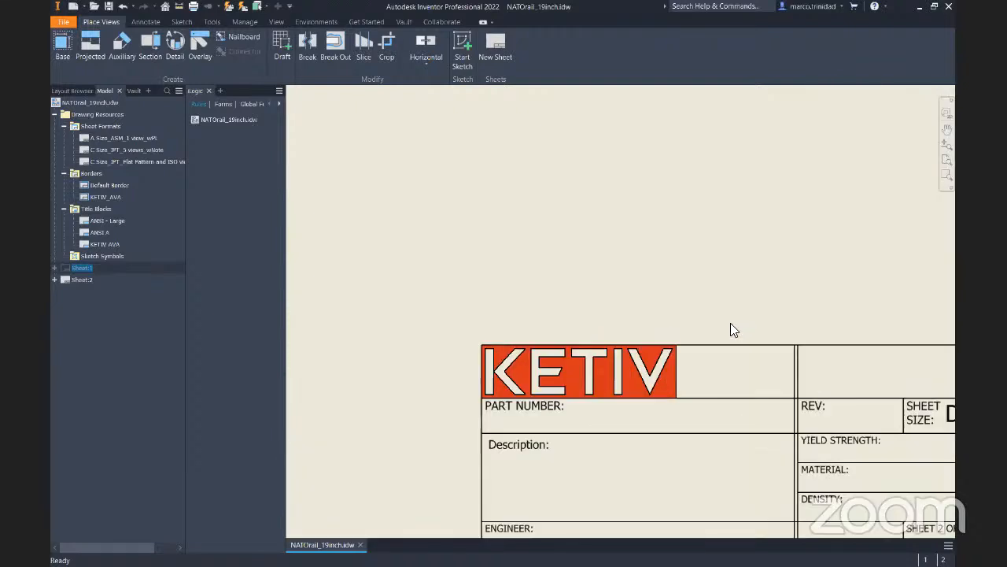
scroll(540, 324, "up", 1)
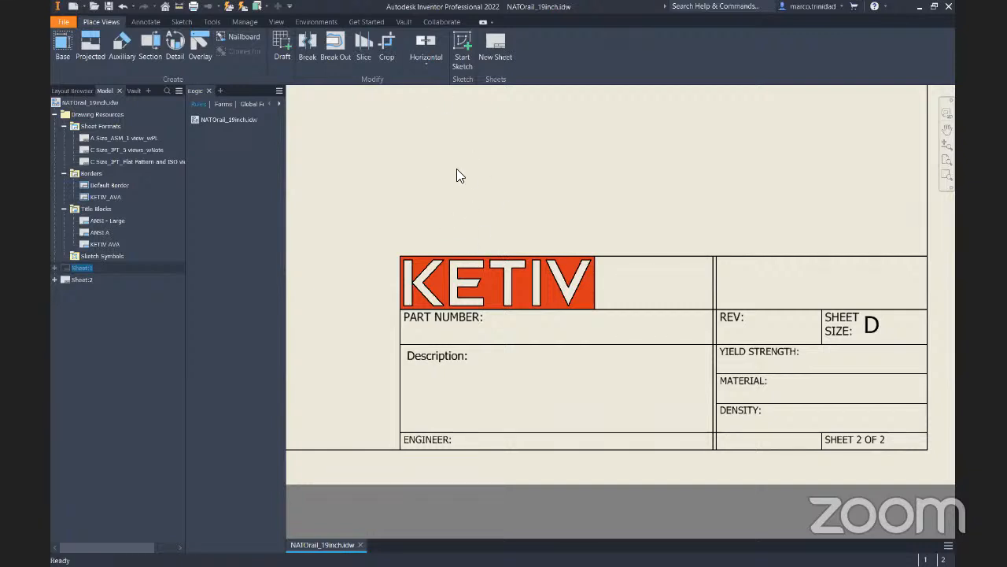
mouse_move(502, 171)
middle_mouse_down()
mouse_move(713, 176)
mouse_move(570, 141)
middle_mouse_up()
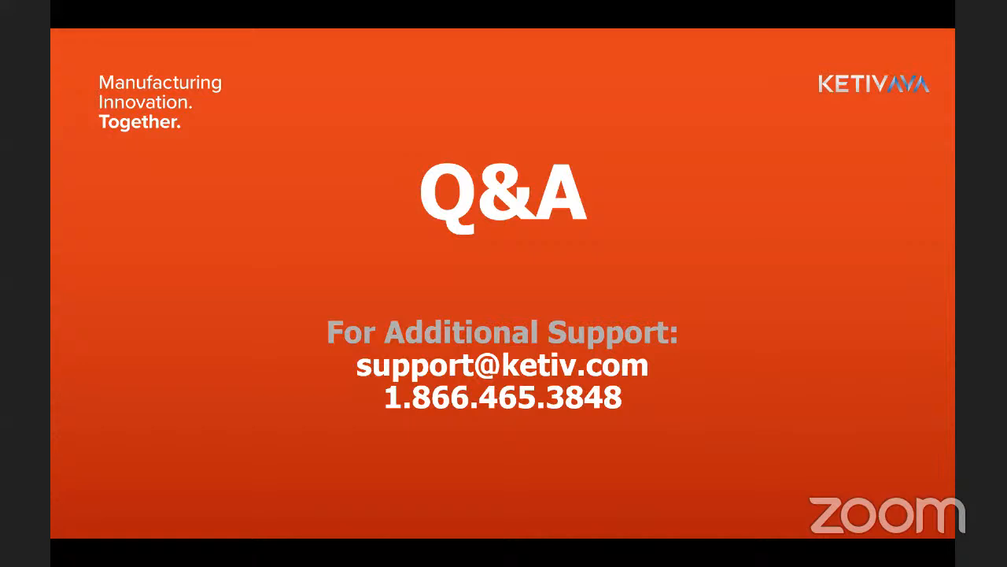
key("Right")
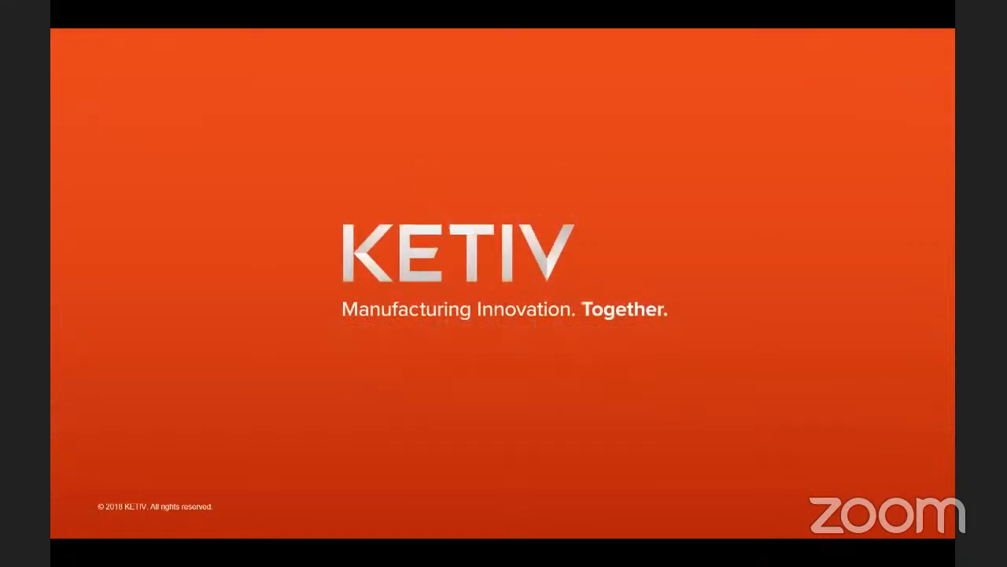